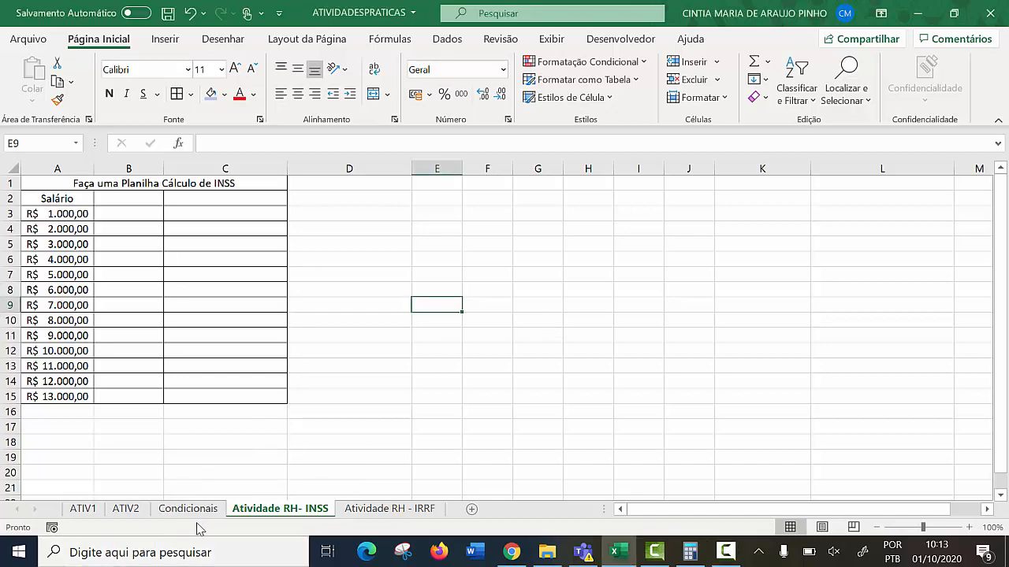
Step: Open the Condicionais sheet and examine the CONDICIONAL SIMPLES table, its rules and the SE formula in F4
{"action": "left_click", "coordinate": [189, 509]}
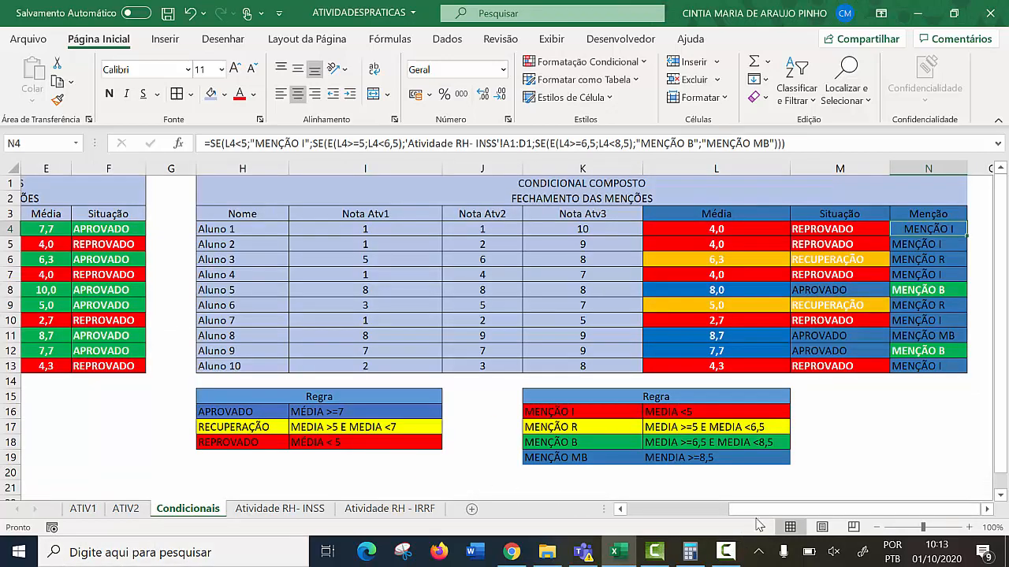
{"action": "left_click_drag", "start_coordinate": [759, 509], "coordinate": [683, 509]}
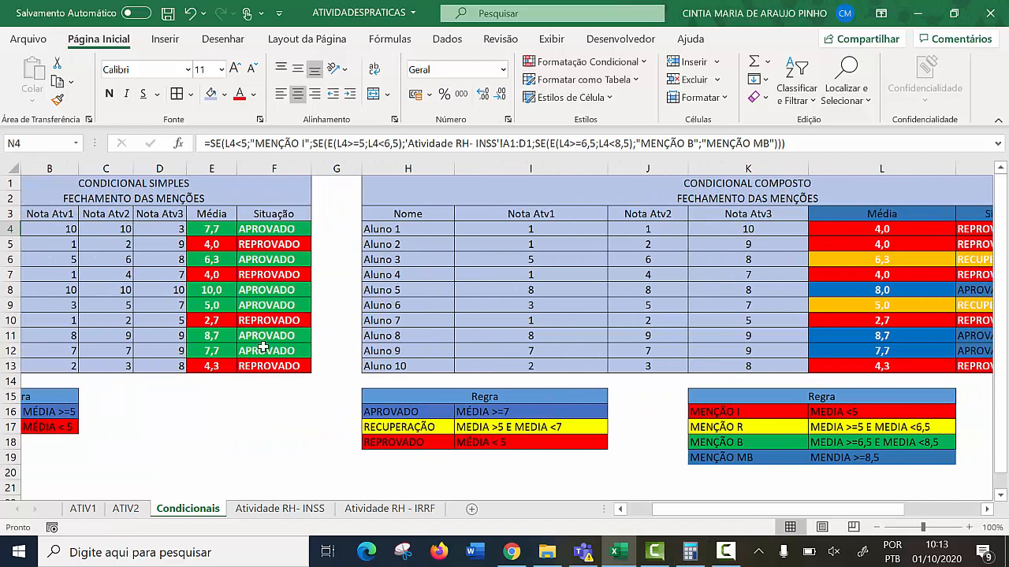
{"action": "left_click_drag", "start_coordinate": [86, 186], "coordinate": [100, 429]}
{"action": "left_click_drag", "start_coordinate": [820, 513], "coordinate": [771, 530]}
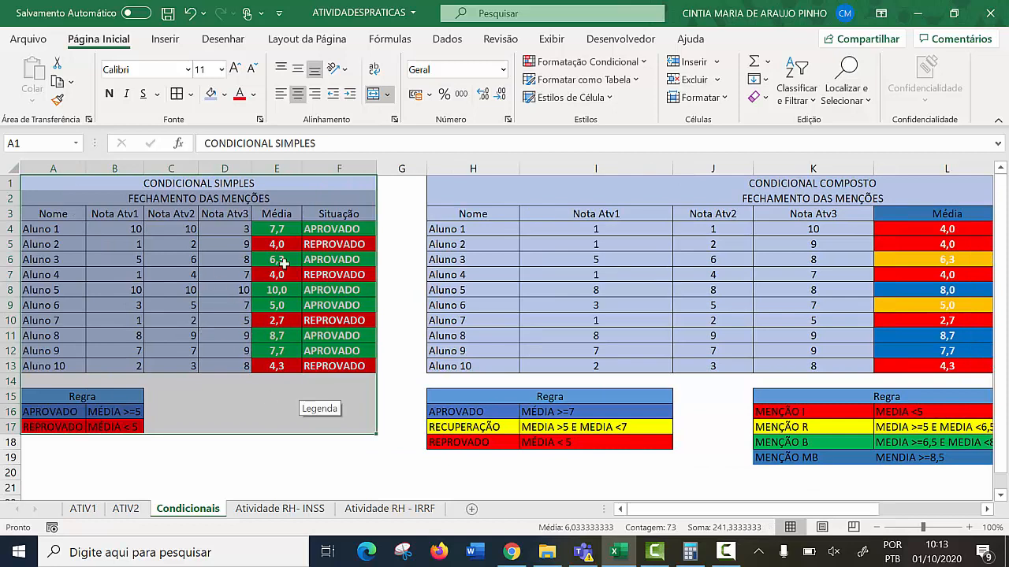
{"action": "left_click", "coordinate": [312, 234]}
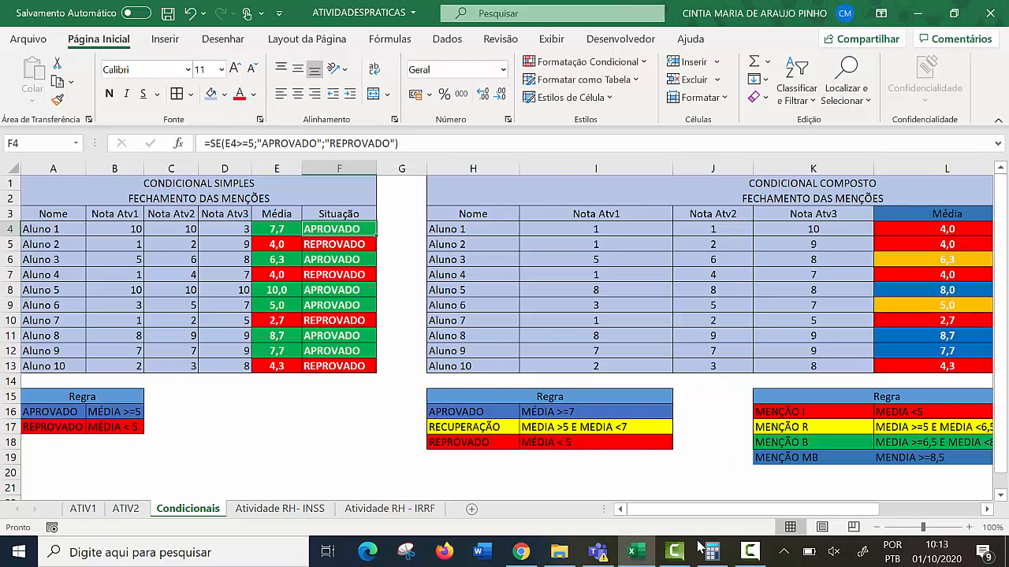
Step: Examine the CONDICIONAL COMPOSTO table's approval rules, the average formula in L4 and the nested SE formula in M4
{"action": "left_click_drag", "start_coordinate": [555, 413], "coordinate": [504, 442]}
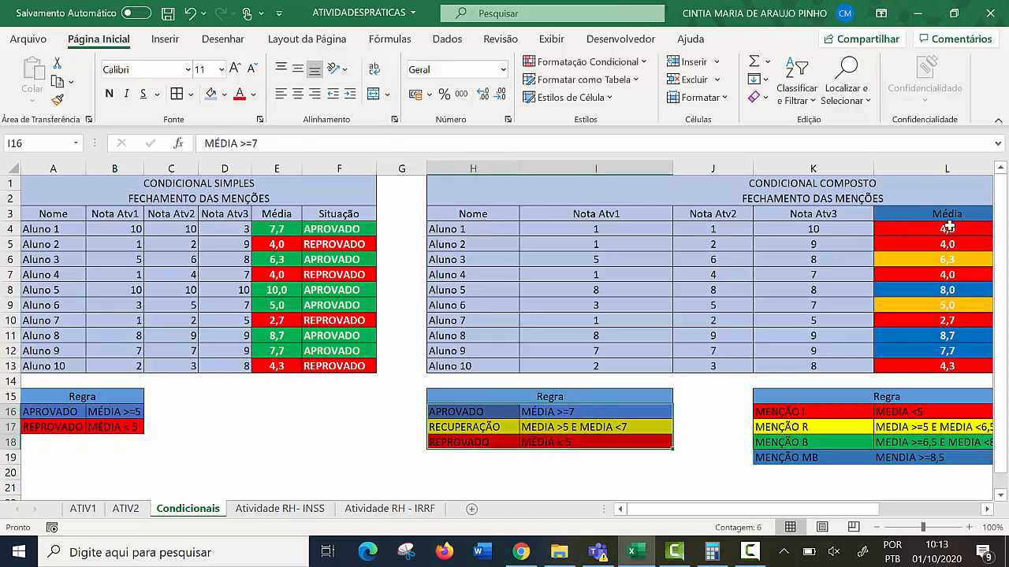
{"action": "left_click", "coordinate": [946, 229]}
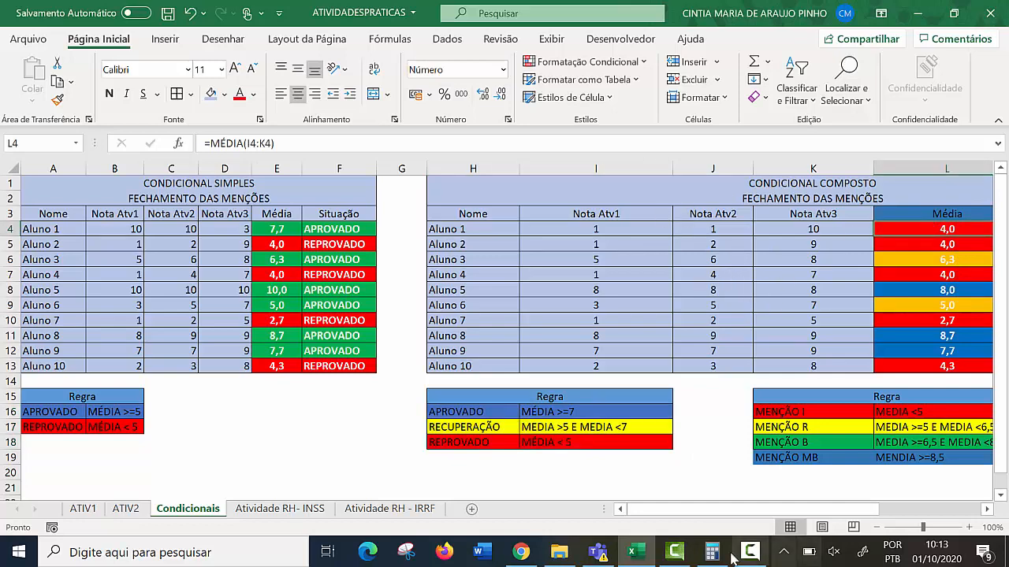
{"action": "left_click_drag", "start_coordinate": [755, 509], "coordinate": [853, 514]}
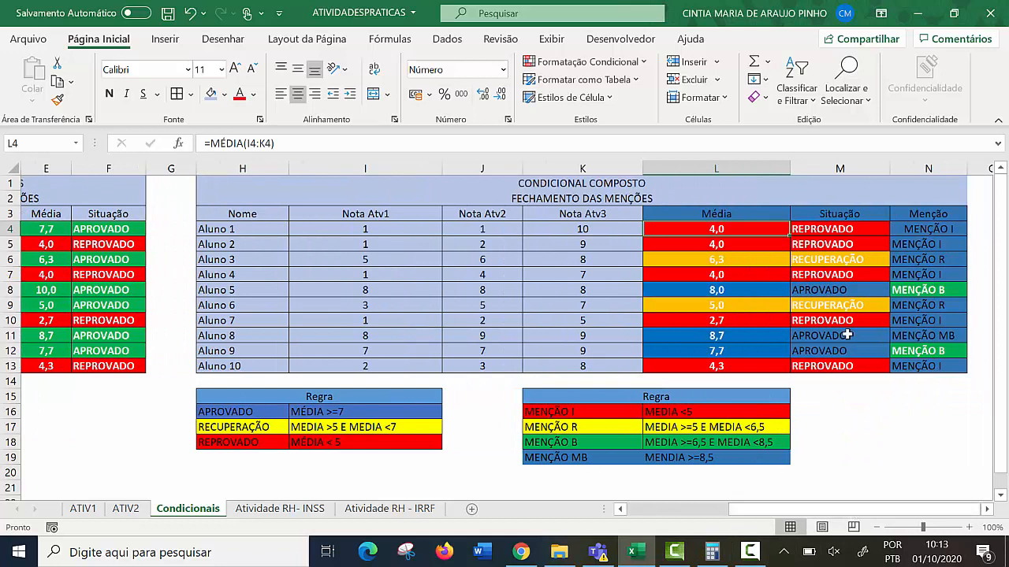
{"action": "left_click", "coordinate": [822, 229]}
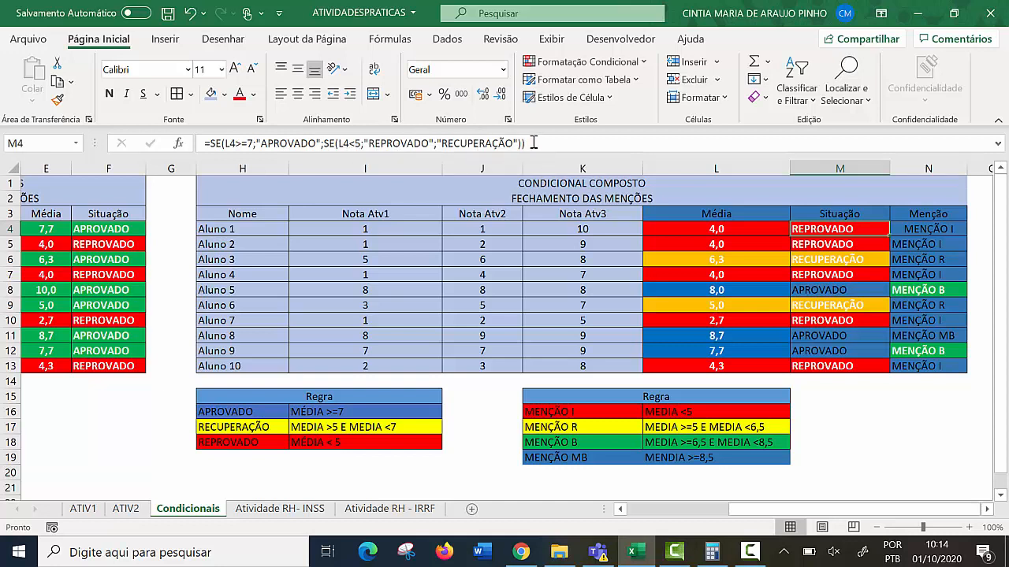
{"action": "left_click_drag", "start_coordinate": [533, 143], "coordinate": [203, 143]}
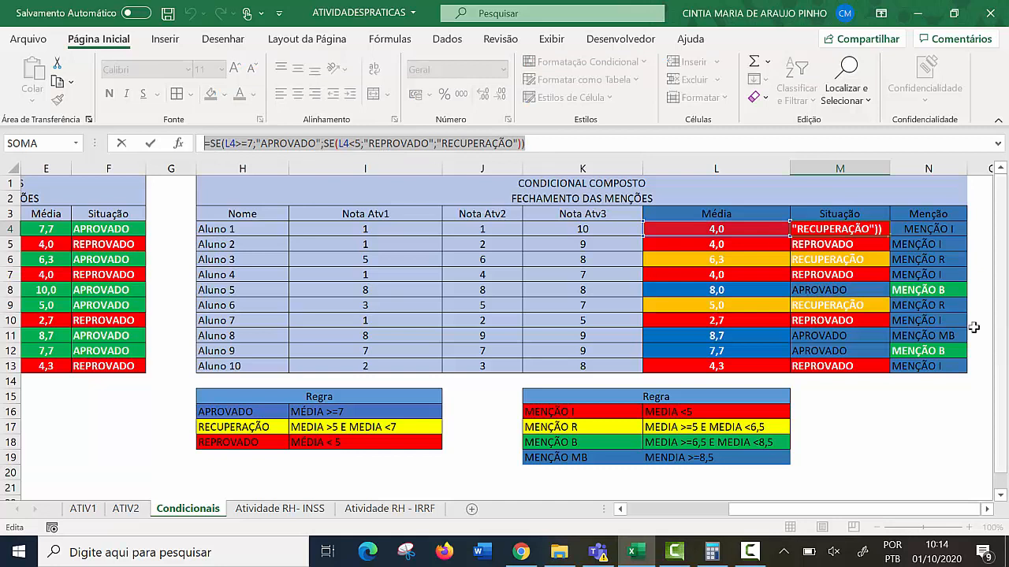
{"action": "type", "text": "="}
{"action": "left_click", "coordinate": [932, 230]}
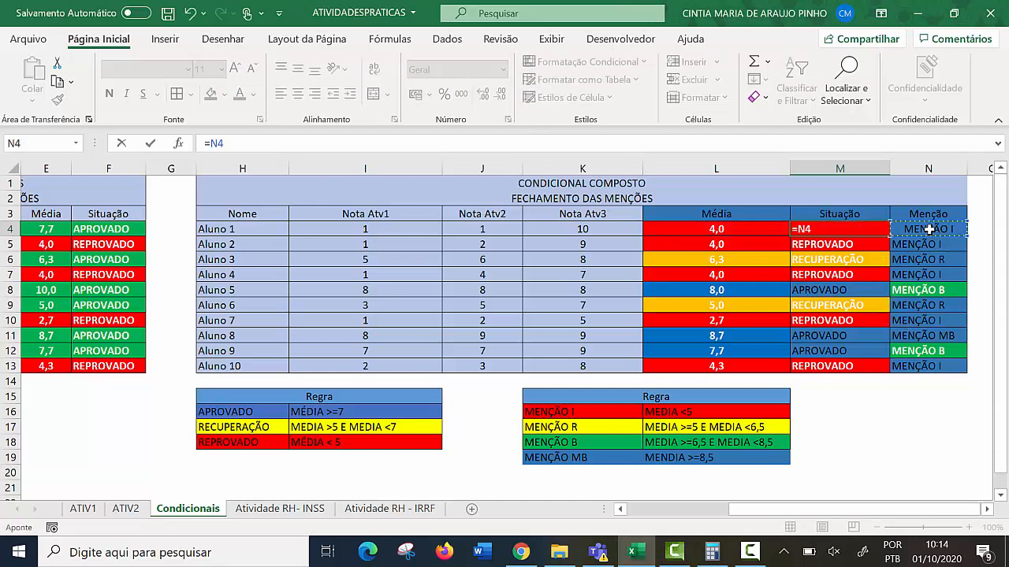
{"action": "key", "text": "Escape"}
Step: Correct the MENÇÃO MB rule text in cell L19 to "MEDIA >=8,5"
{"action": "left_click", "coordinate": [926, 230]}
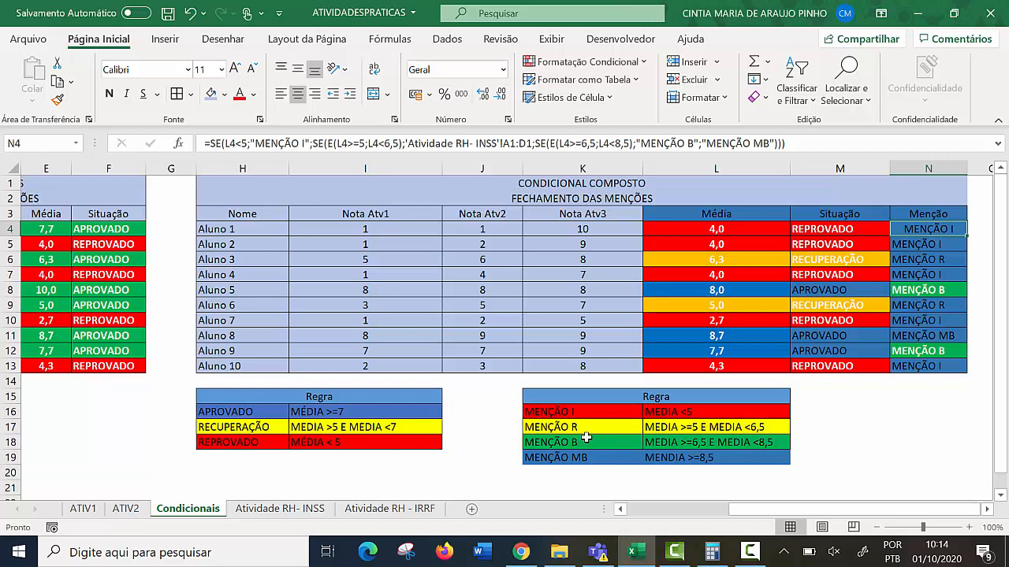
{"action": "double_click", "coordinate": [669, 461]}
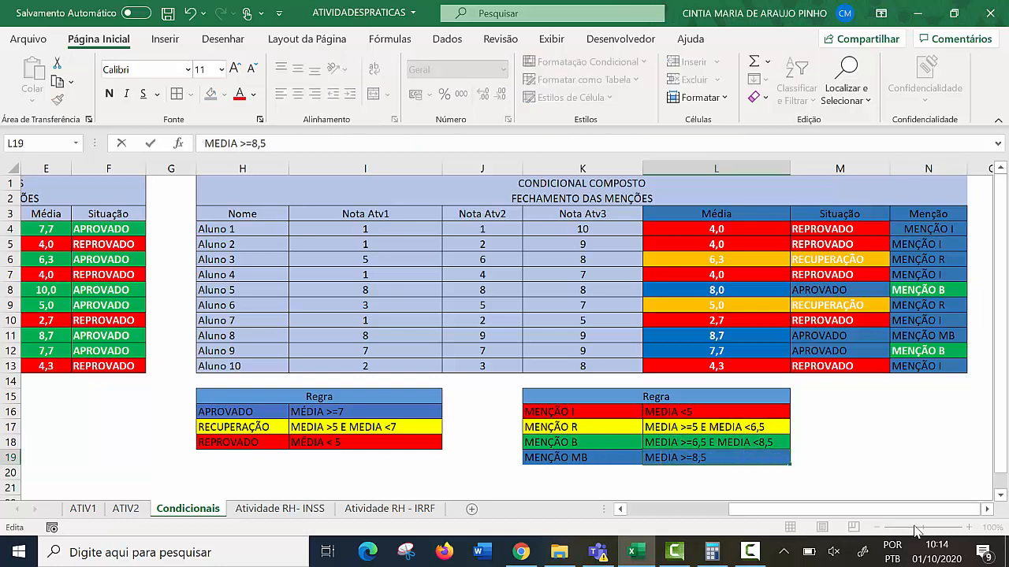
{"action": "left_click", "coordinate": [808, 455]}
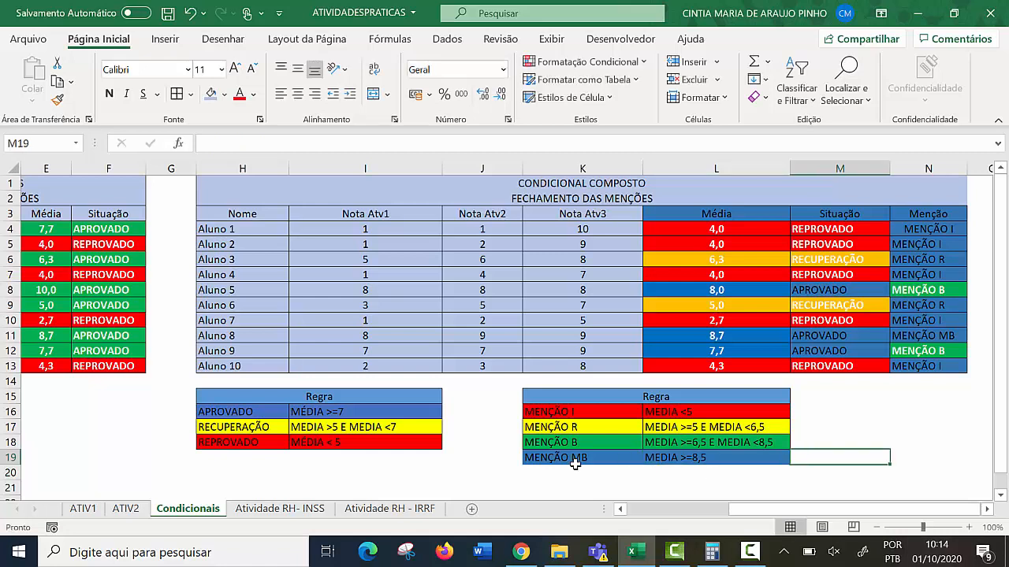
Step: Examine the nested SE formulas with E conditions in the Menção column, in cells N4 and N6
{"action": "left_click", "coordinate": [932, 231]}
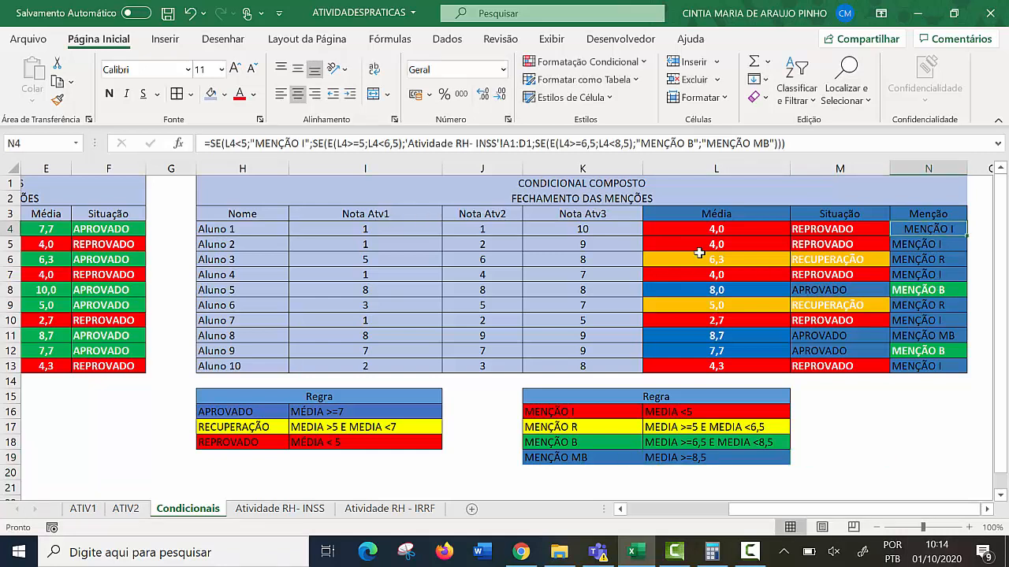
{"action": "left_click", "coordinate": [889, 431]}
{"action": "left_click", "coordinate": [892, 262]}
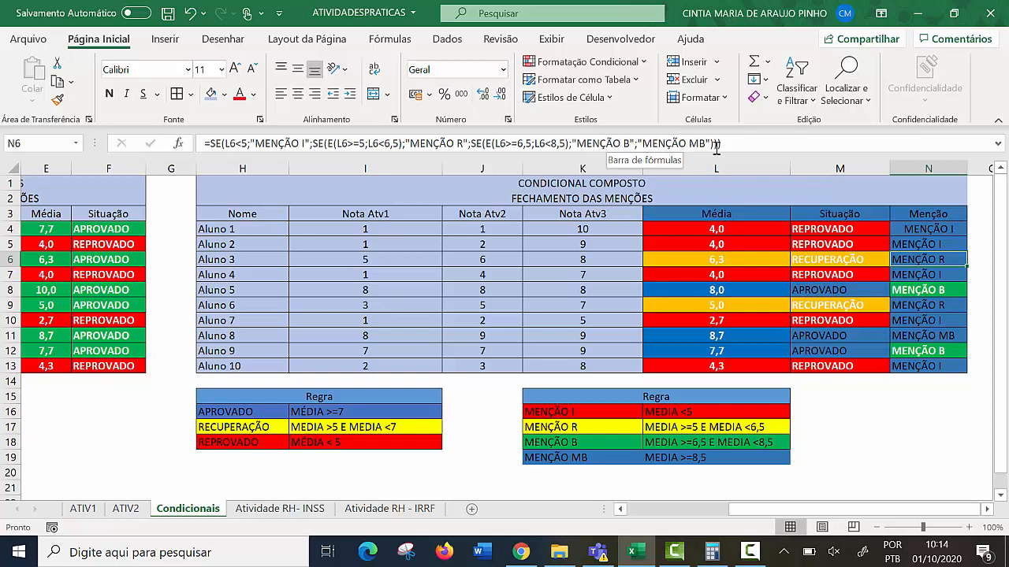
{"action": "left_click_drag", "start_coordinate": [731, 146], "coordinate": [173, 168]}
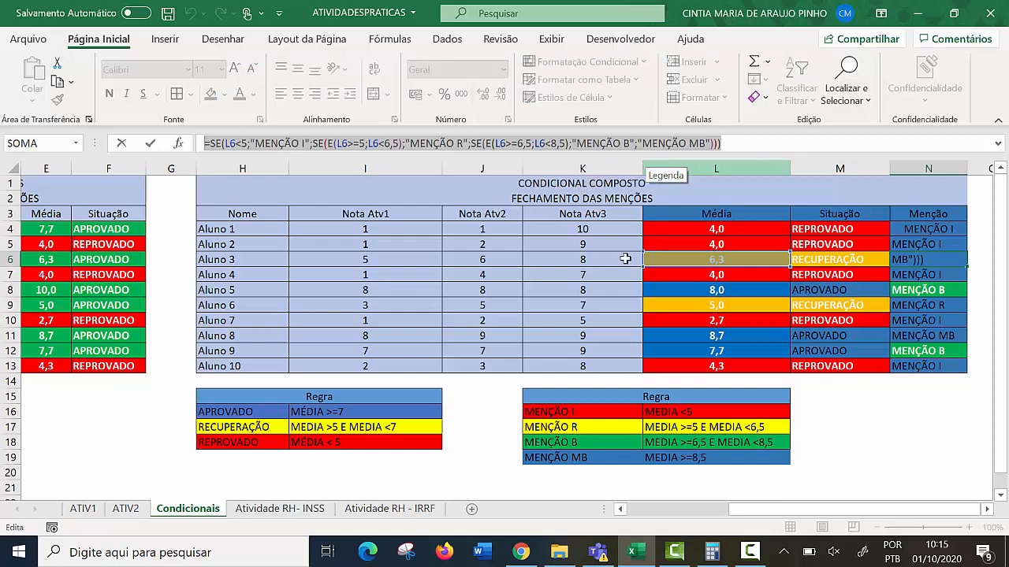
{"action": "left_click", "coordinate": [307, 509]}
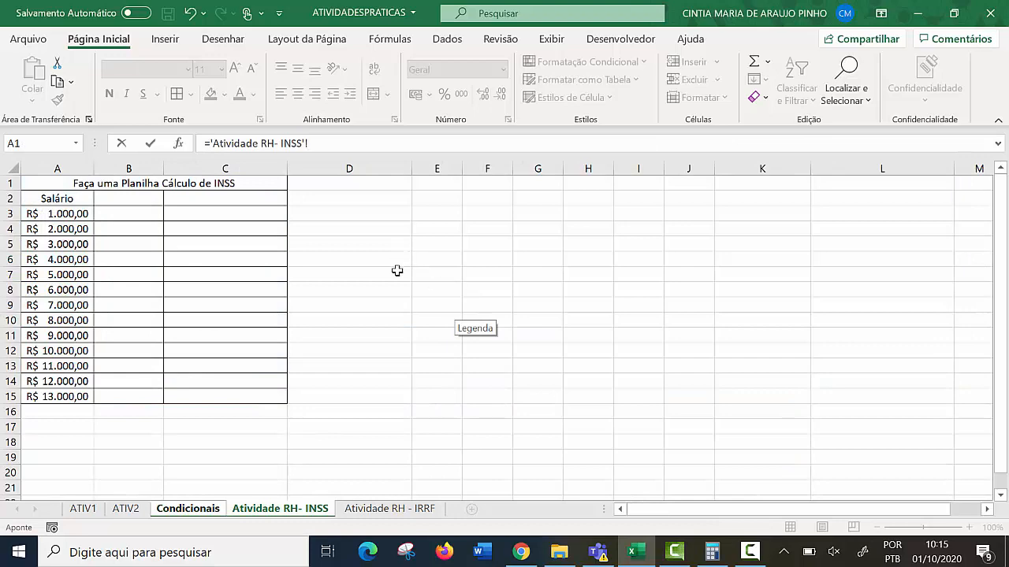
{"action": "key", "text": "Escape"}
{"action": "left_click", "coordinate": [461, 487]}
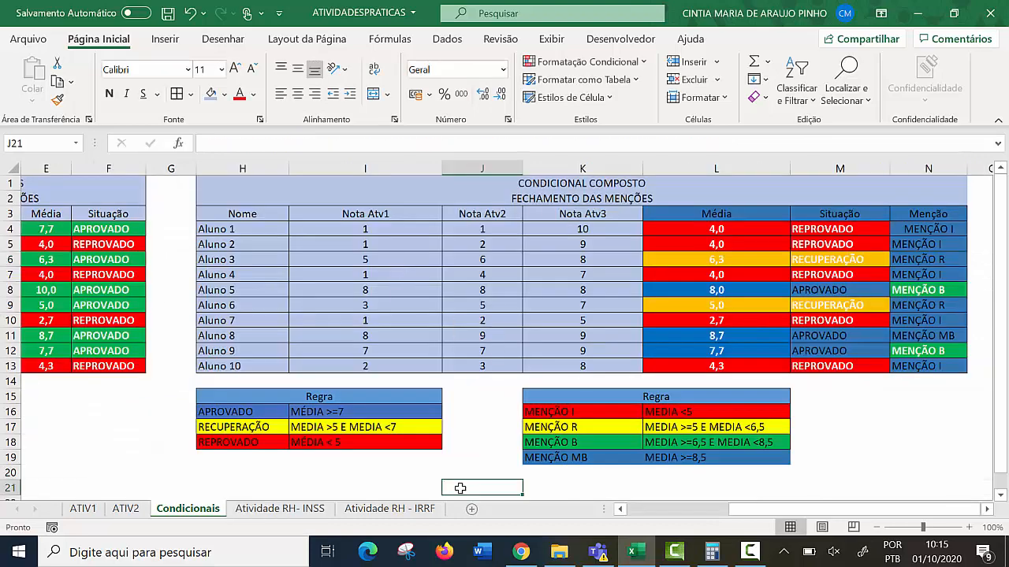
Step: Open the Atividade RH- INSS sheet and select its whole salary table in columns A to C
{"action": "left_click", "coordinate": [282, 509]}
{"action": "left_click_drag", "start_coordinate": [347, 244], "coordinate": [356, 254]}
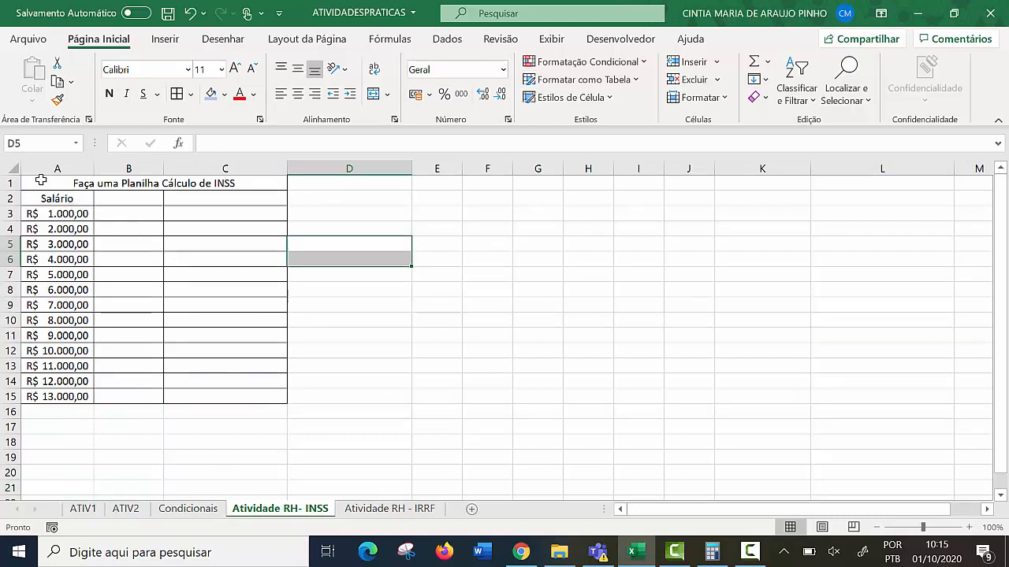
{"action": "left_click_drag", "start_coordinate": [38, 179], "coordinate": [251, 396]}
Step: Switch to Chrome and examine the 2020 INSS contribution tables on the guiatrabalhista.com.br page
{"action": "left_click", "coordinate": [521, 551]}
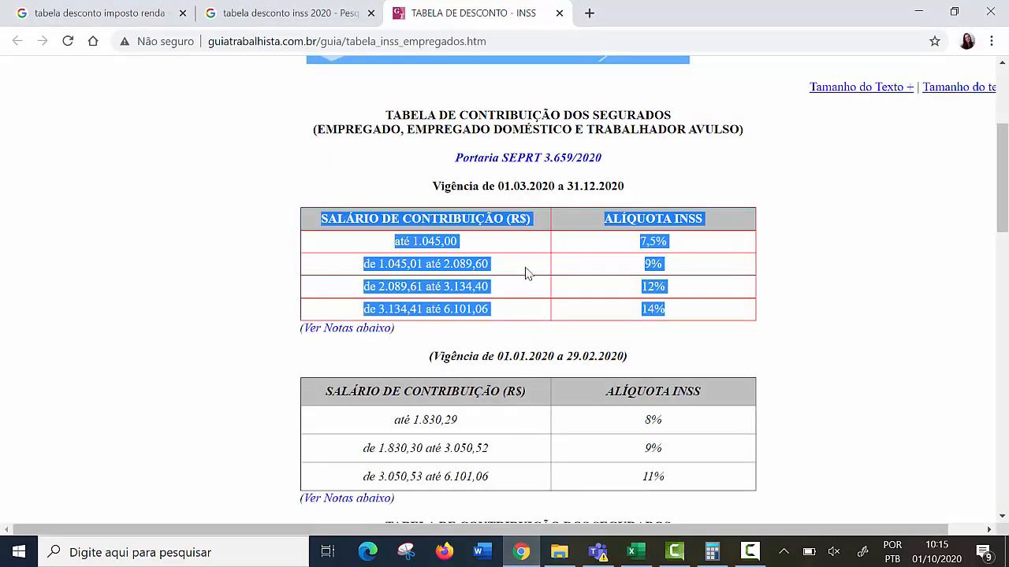
{"action": "left_click", "coordinate": [755, 281]}
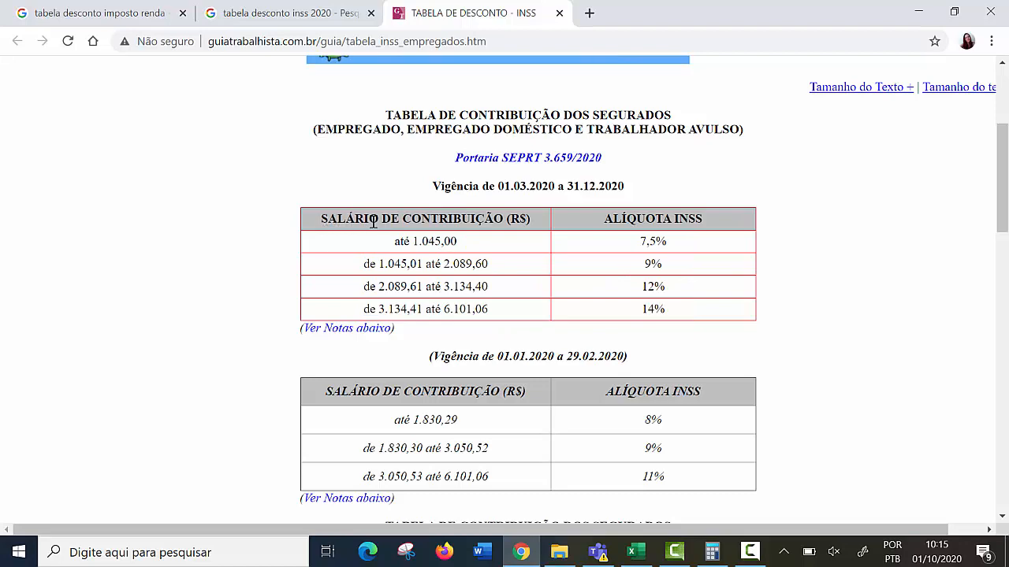
{"action": "scroll", "coordinate": [456, 254], "scroll_direction": "down", "scroll_amount": 4}
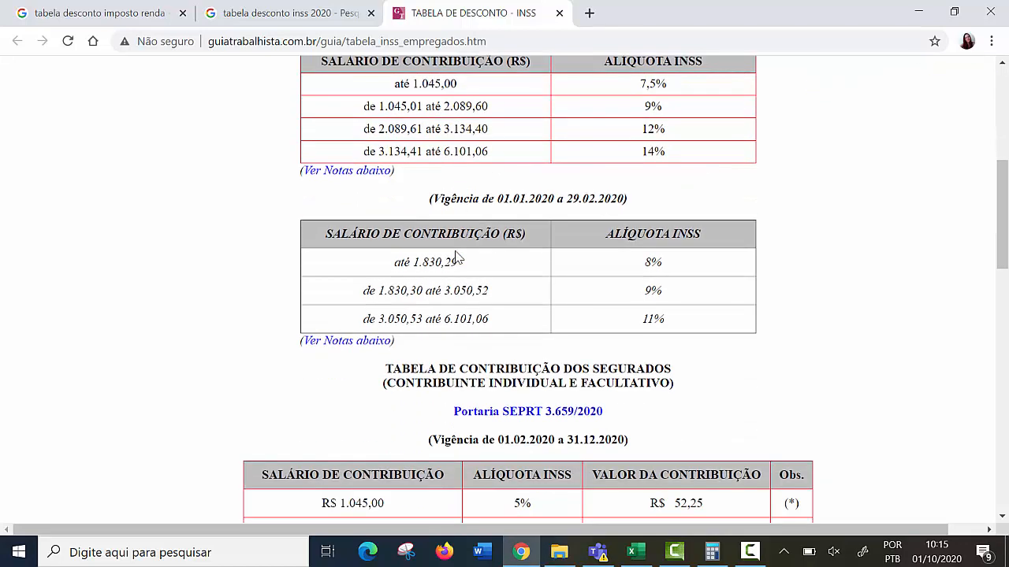
{"action": "scroll", "coordinate": [461, 248], "scroll_direction": "down", "scroll_amount": 5}
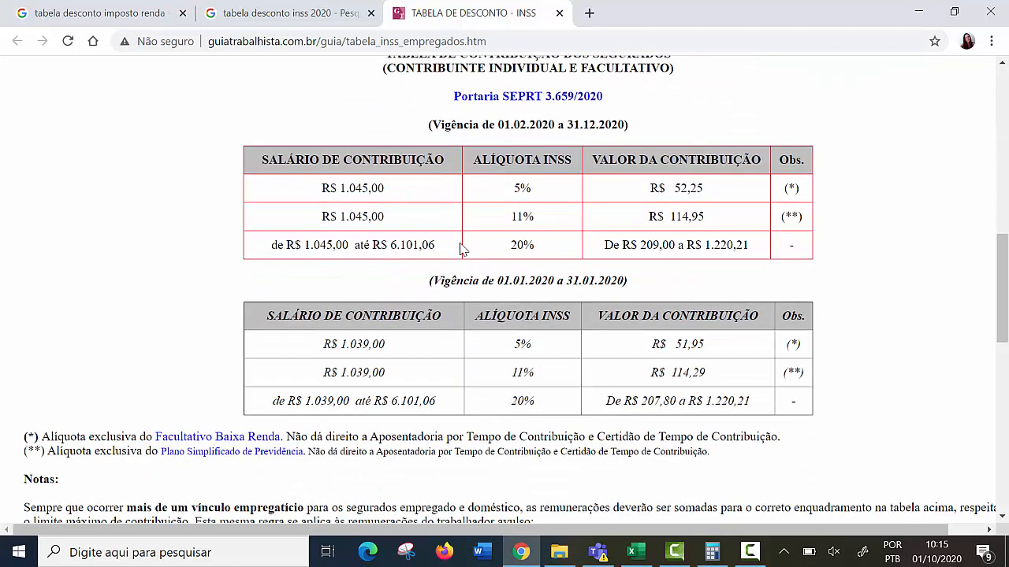
{"action": "scroll", "coordinate": [461, 248], "scroll_direction": "up", "scroll_amount": 7}
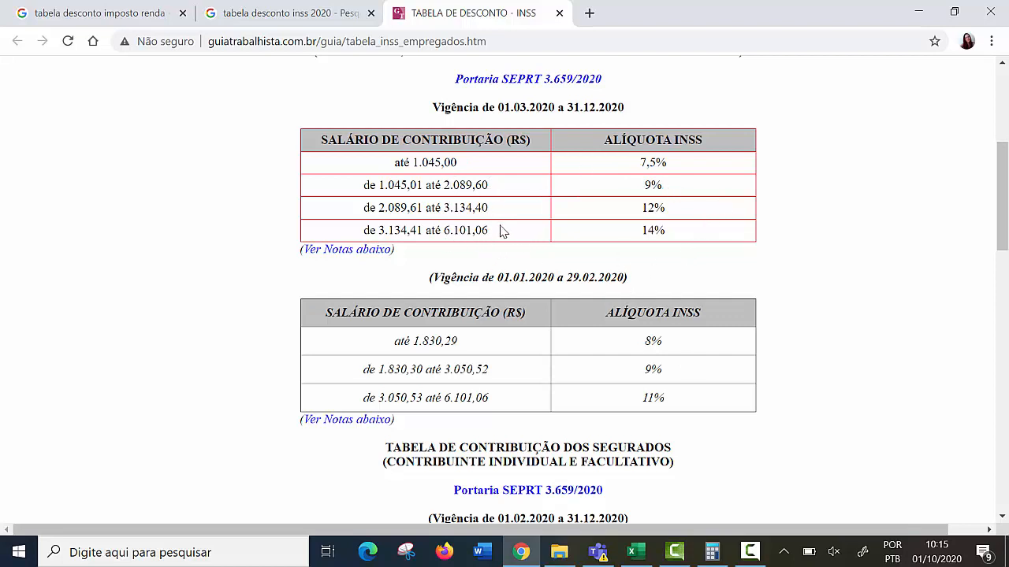
Step: Copy the INSS contribution table valid 01.03.2020 to 31.12.2020 into Excel at cell I1 and widen columns I and J
{"action": "left_click_drag", "start_coordinate": [323, 139], "coordinate": [685, 233]}
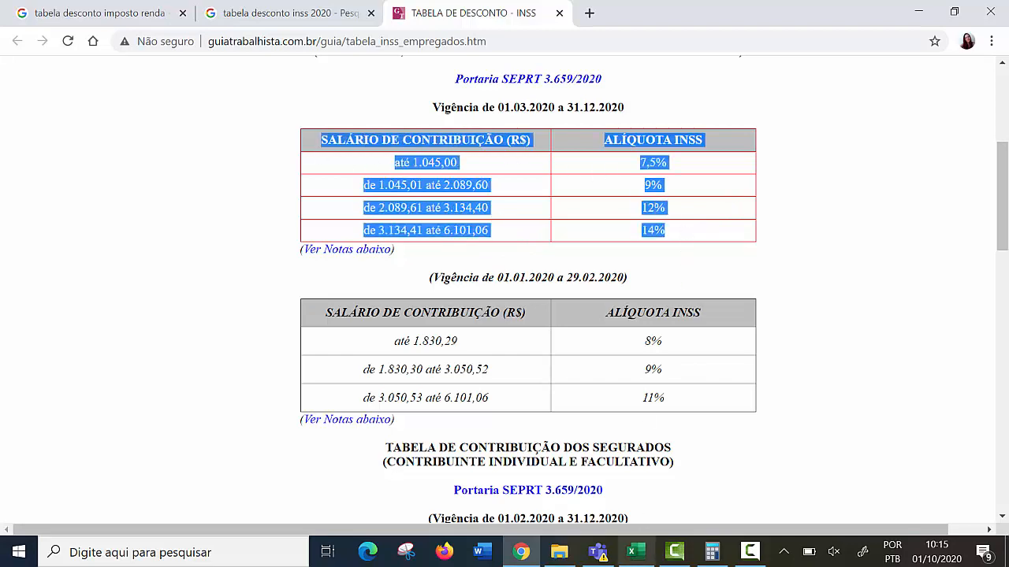
{"action": "left_click", "coordinate": [631, 551]}
{"action": "left_click_drag", "start_coordinate": [681, 229], "coordinate": [699, 215]}
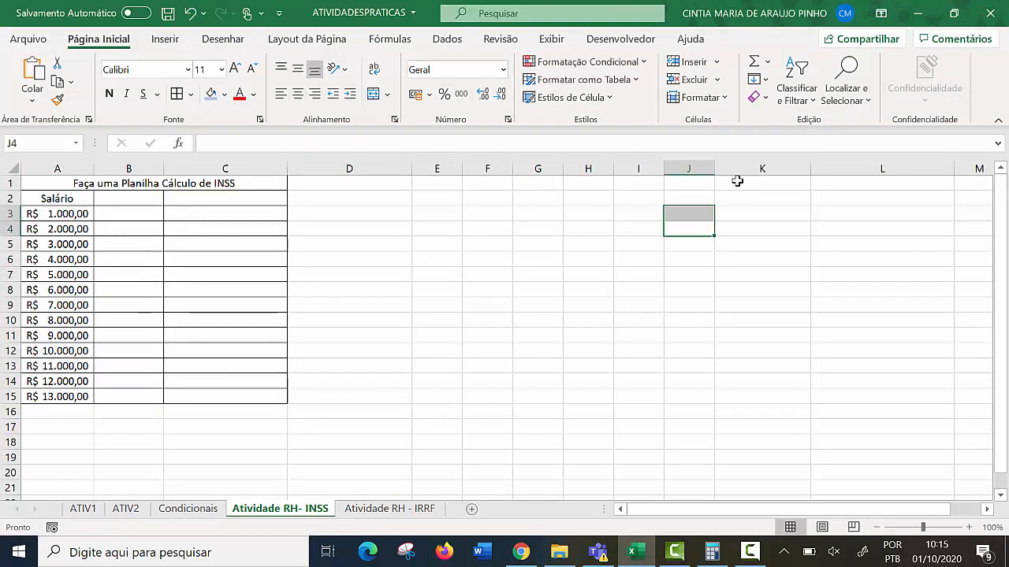
{"action": "left_click", "coordinate": [730, 181]}
{"action": "left_click", "coordinate": [648, 183]}
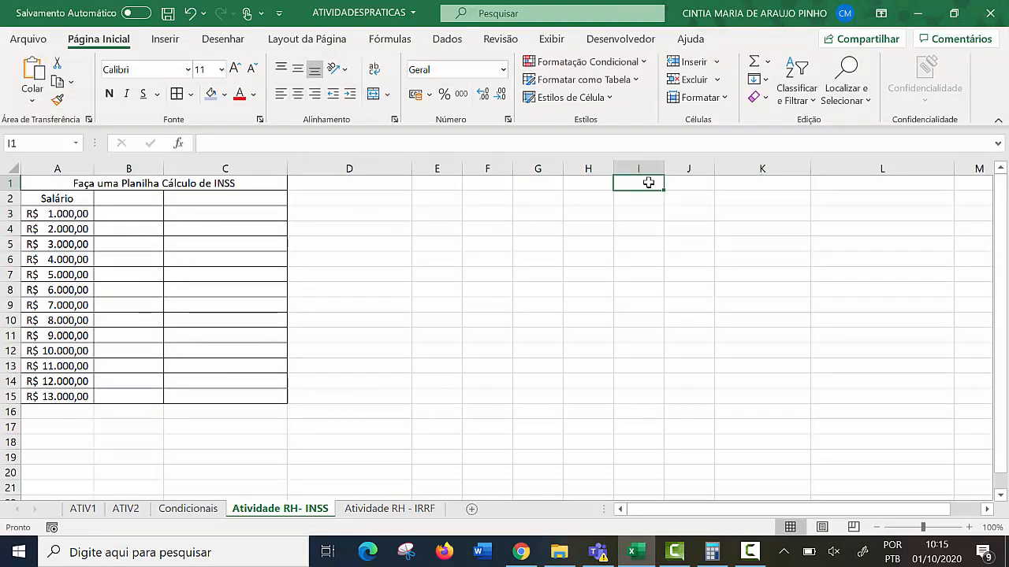
{"action": "type", "text": "SALÁRIO DE CONTRIBUIÇÃO (R$)\tALÍQUOTA INSS até 1.045,00\t7,50% de 1.045,01 até 2.089,60\t9% de 2.089,61 até 3.134,40\t12% de 3.134,41 até 6.101,06\t14%"}
{"action": "left_click_drag", "start_coordinate": [663, 171], "coordinate": [772, 162]}
{"action": "left_click_drag", "start_coordinate": [698, 169], "coordinate": [726, 163]}
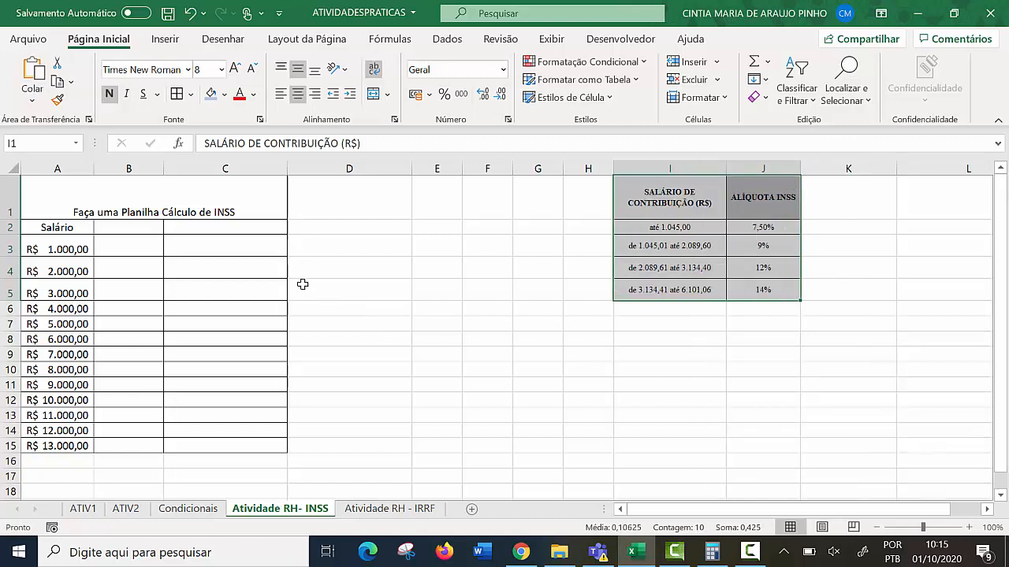
Step: Fill the merged title in A1 with light blue and reduce the heights of rows 1, 3, 4 and 5
{"action": "left_click", "coordinate": [207, 206]}
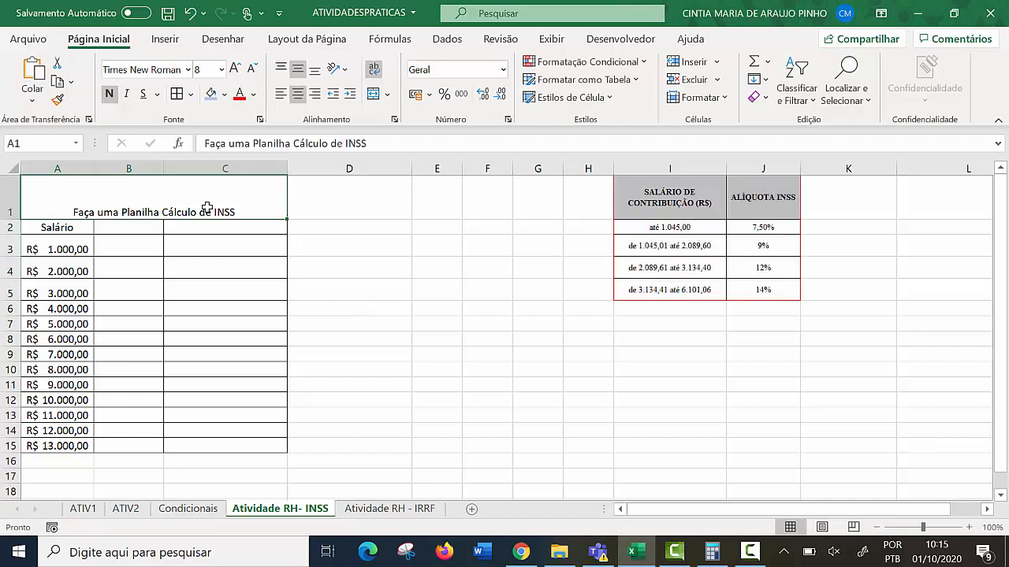
{"action": "left_click", "coordinate": [212, 94]}
{"action": "left_click_drag", "start_coordinate": [14, 219], "coordinate": [12, 199]}
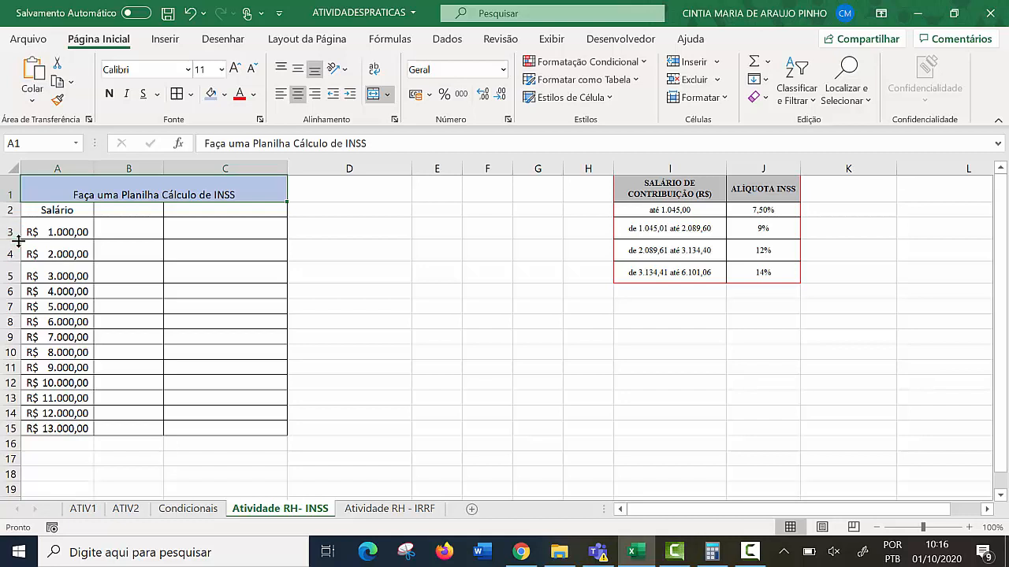
{"action": "left_click_drag", "start_coordinate": [18, 241], "coordinate": [11, 263]}
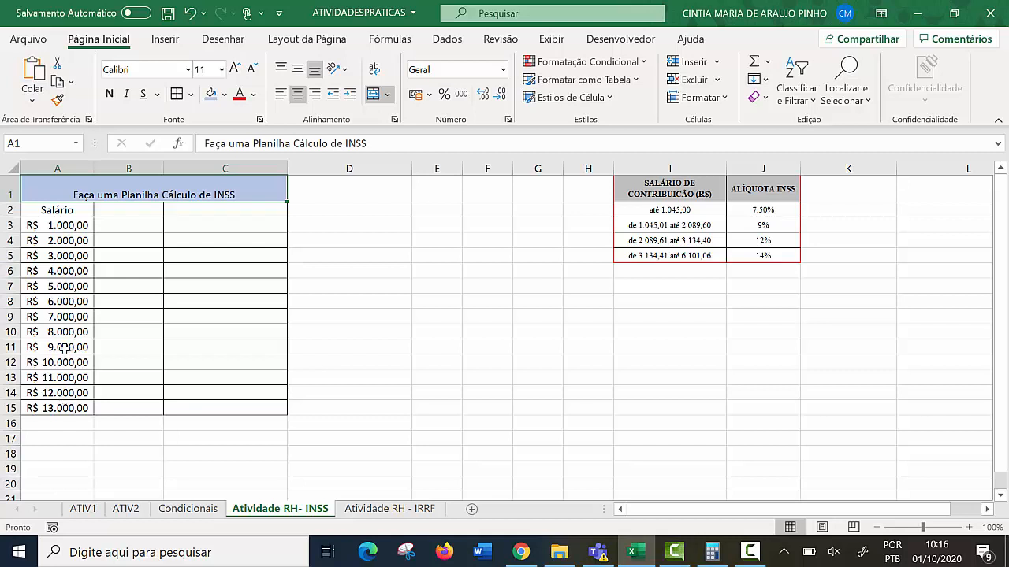
Step: Enter the column heading "Aliquota" in cell B2
{"action": "left_click", "coordinate": [155, 214]}
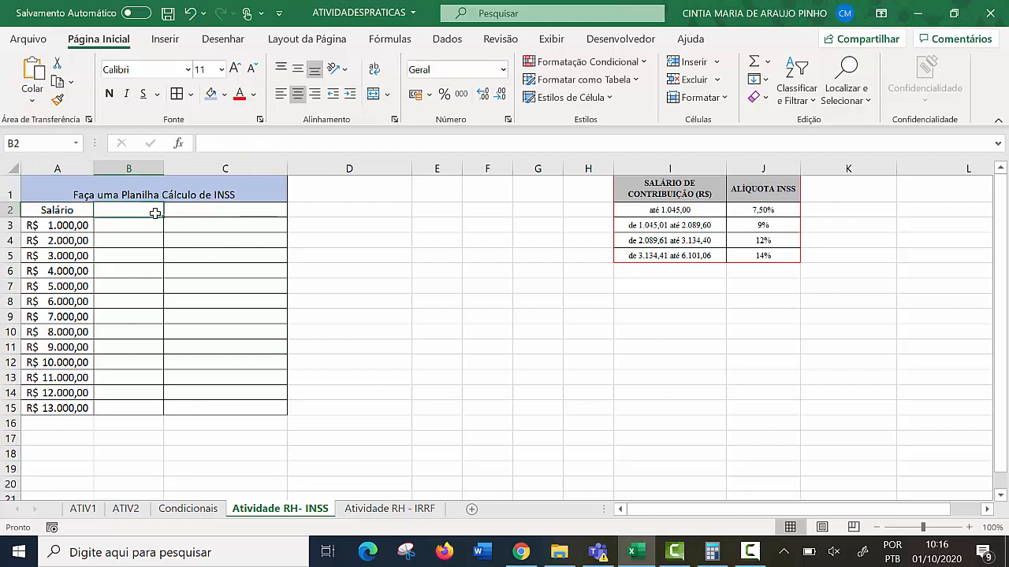
{"action": "type", "text": "I"}
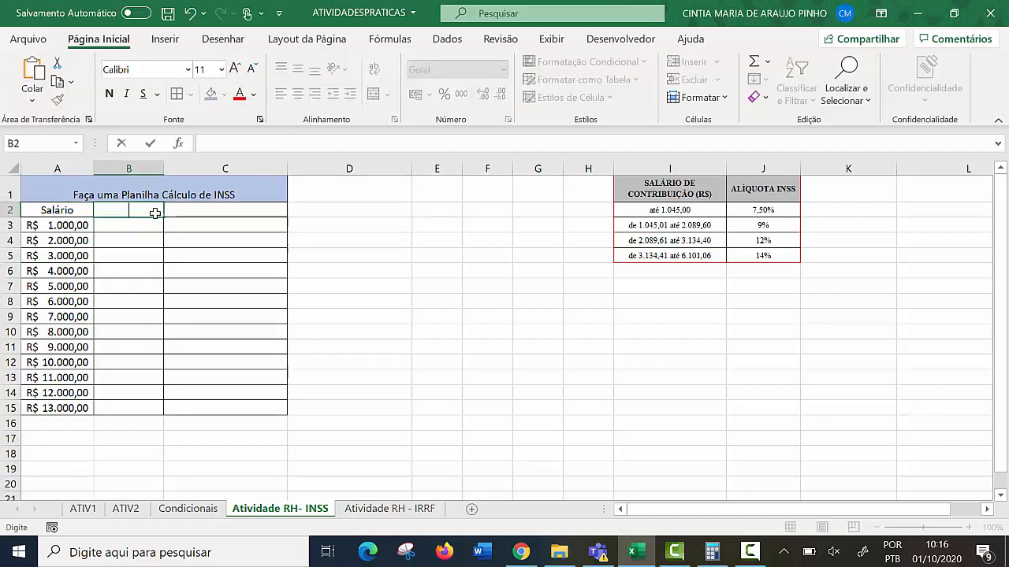
{"action": "type", "text": "Aliquota"}
{"action": "left_click", "coordinate": [172, 237]}
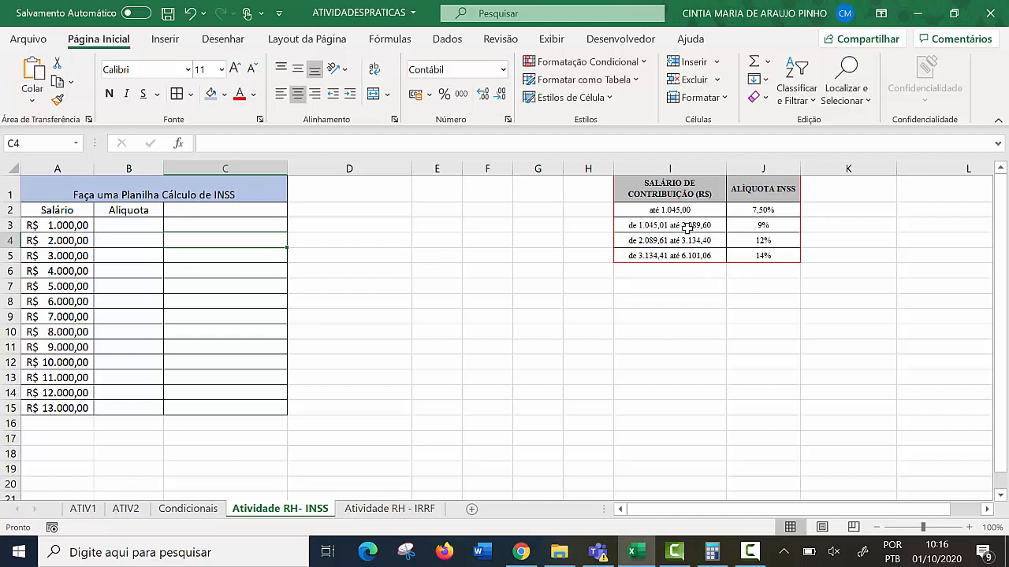
Step: Compare the salary rows from R$ 1.000,00 to R$ 6.000,00 with the INSS contribution brackets
{"action": "left_click", "coordinate": [51, 305]}
{"action": "left_click_drag", "start_coordinate": [50, 303], "coordinate": [265, 223]}
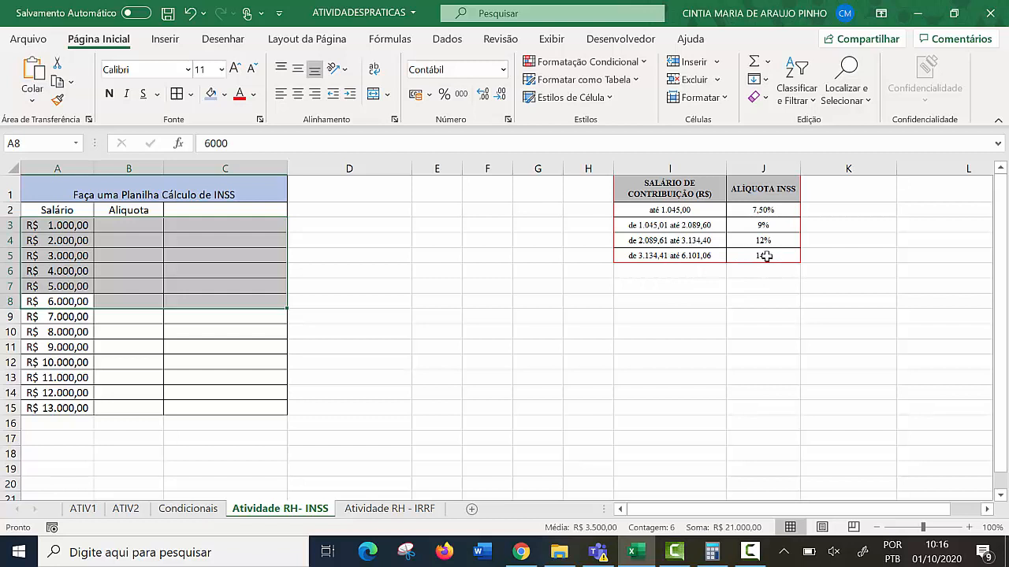
Step: Switch to the Calculator, clear its previous calculation and move its window away from the INSS contribution table
{"action": "left_click", "coordinate": [680, 272]}
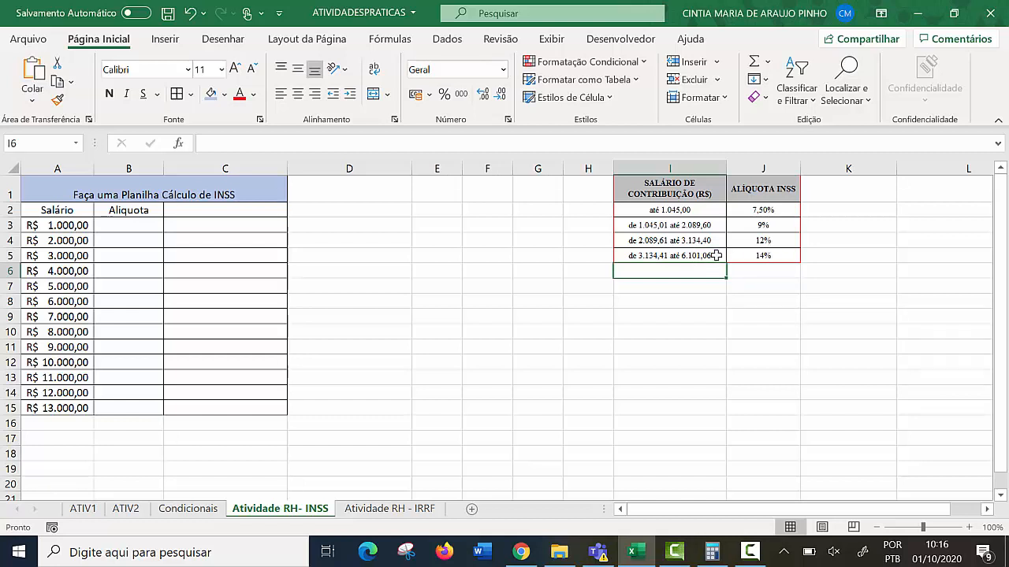
{"action": "left_click", "coordinate": [713, 550]}
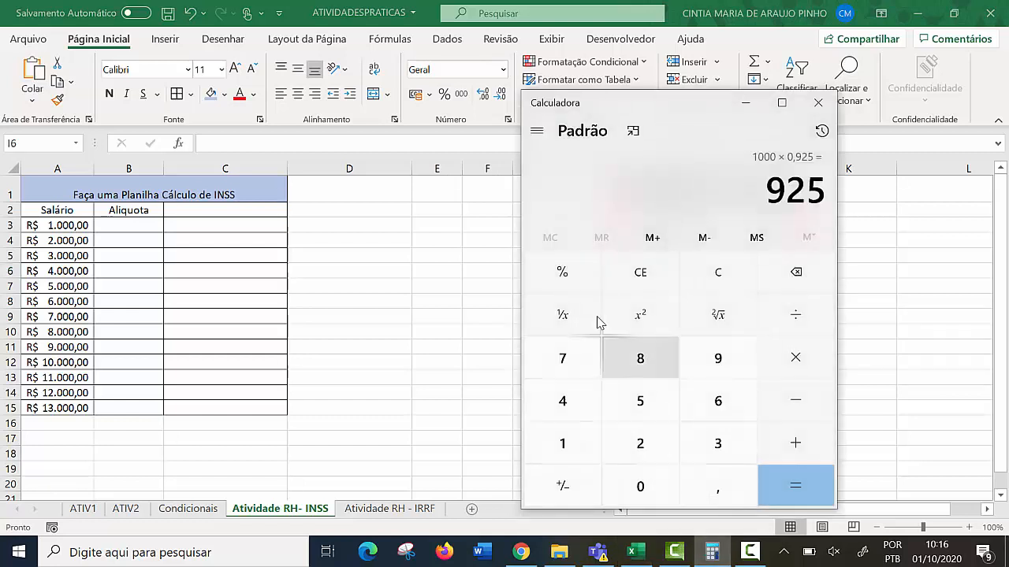
{"action": "key", "text": "Delete"}
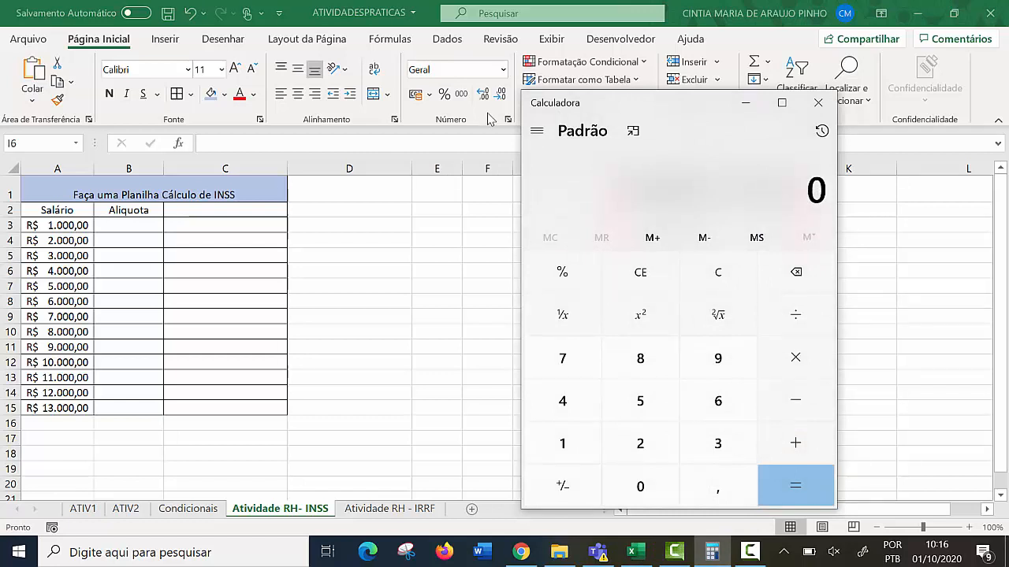
{"action": "left_click_drag", "start_coordinate": [681, 115], "coordinate": [304, 90]}
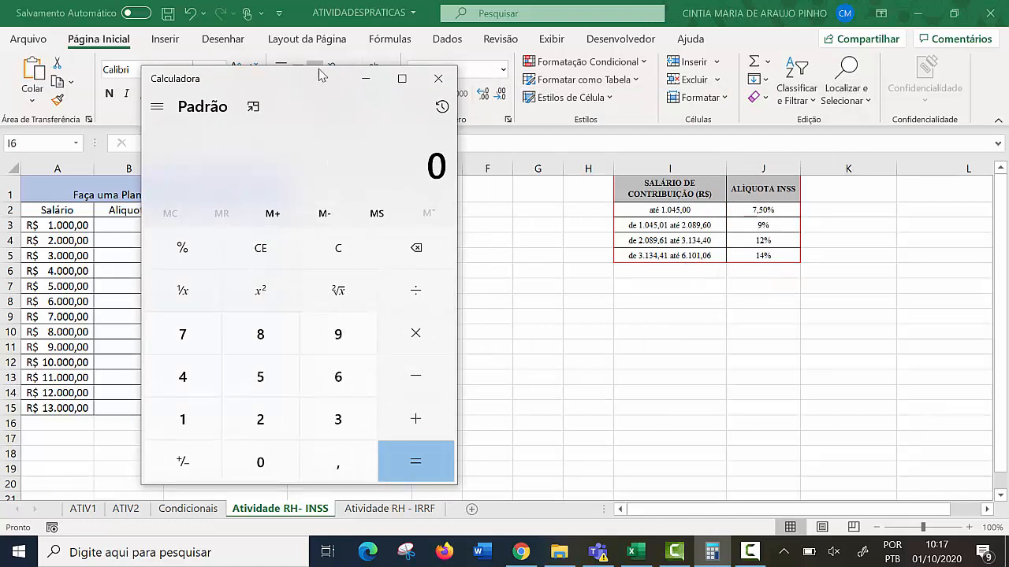
{"action": "left_click_drag", "start_coordinate": [320, 76], "coordinate": [330, 37]}
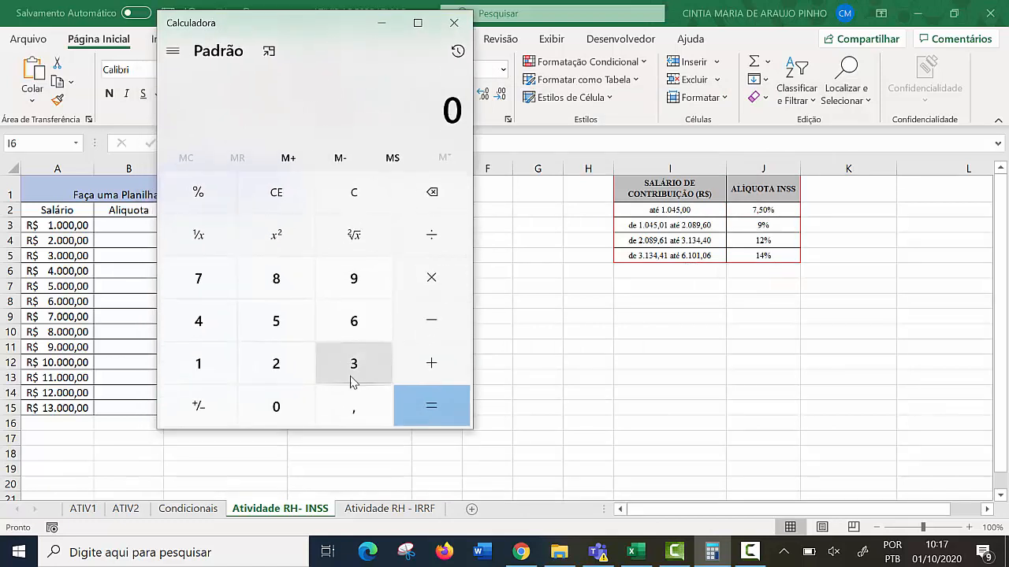
Step: Calculate 14% of the ceiling salary 6.101,06 in the Calculator
{"action": "left_click", "coordinate": [354, 328]}
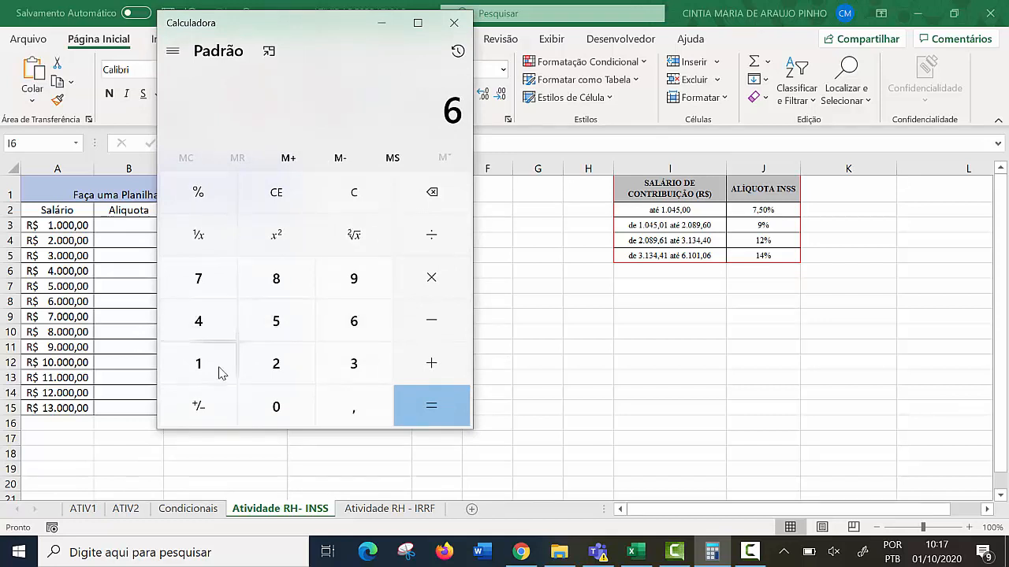
{"action": "left_click", "coordinate": [217, 366]}
{"action": "left_click", "coordinate": [252, 412]}
{"action": "left_click", "coordinate": [207, 370]}
{"action": "left_click", "coordinate": [338, 412]}
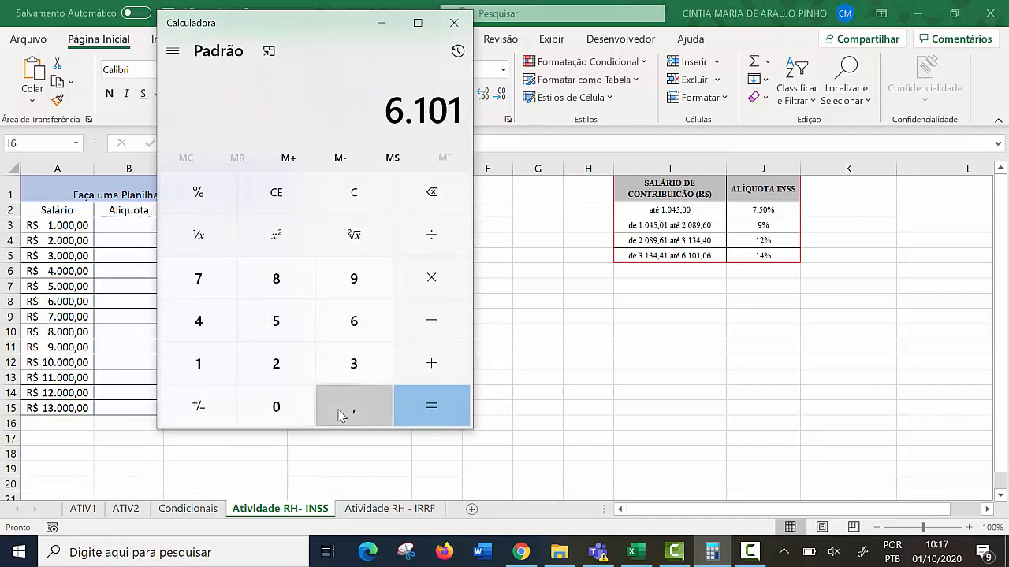
{"action": "left_click", "coordinate": [276, 406]}
{"action": "left_click", "coordinate": [365, 333]}
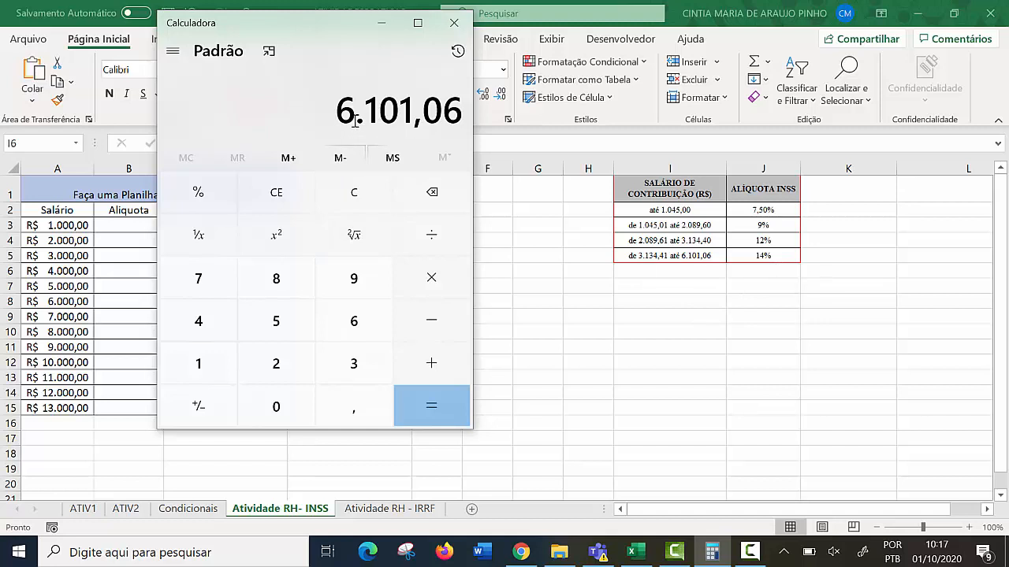
{"action": "left_click", "coordinate": [436, 277]}
{"action": "left_click", "coordinate": [209, 375]}
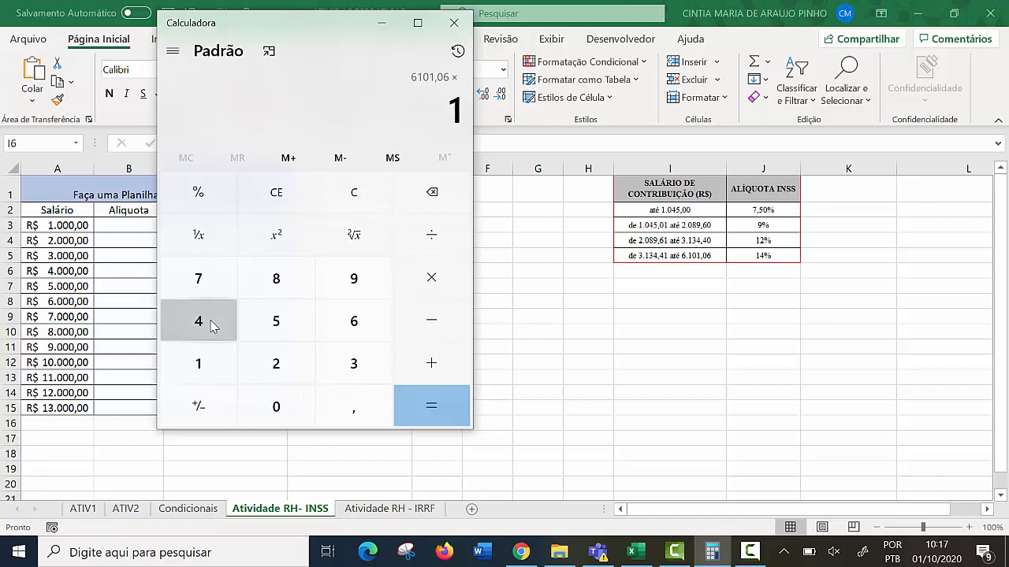
{"action": "left_click", "coordinate": [209, 327]}
{"action": "left_click", "coordinate": [198, 193]}
{"action": "left_click", "coordinate": [452, 407]}
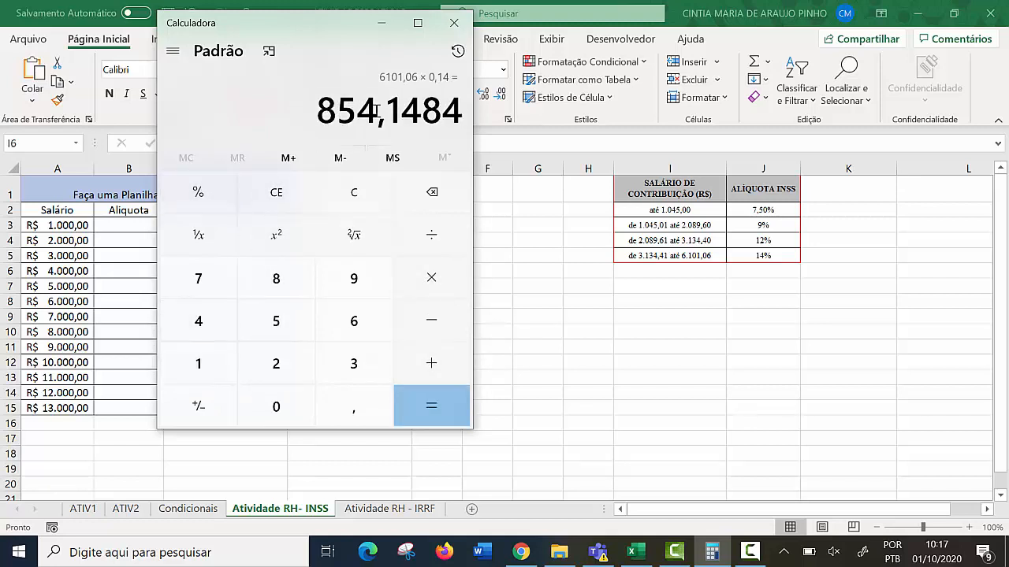
Step: Return to Excel and enter 854,15 in cell J6, below the 14% rate
{"action": "left_click", "coordinate": [736, 276]}
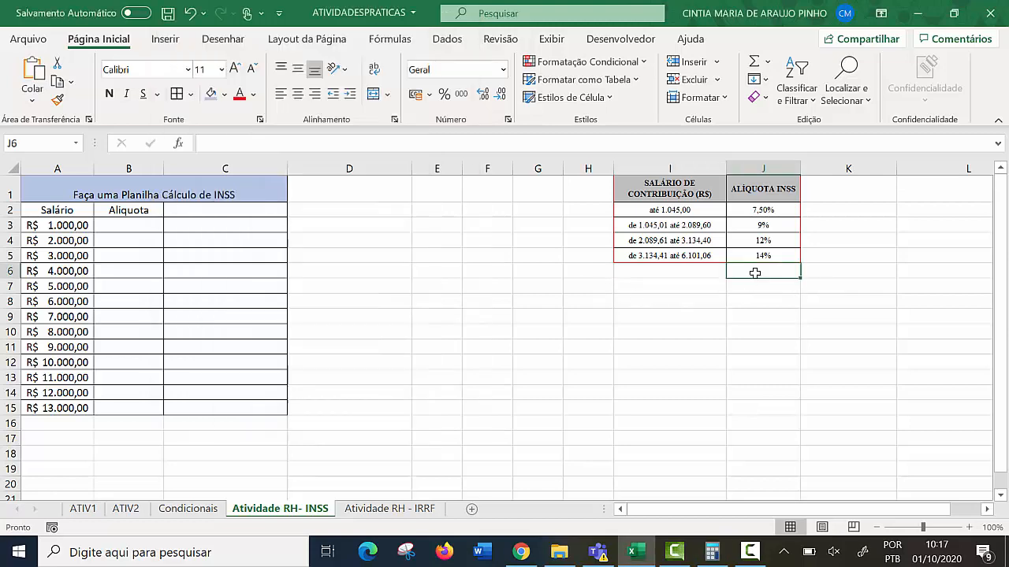
{"action": "type", "text": "8"}
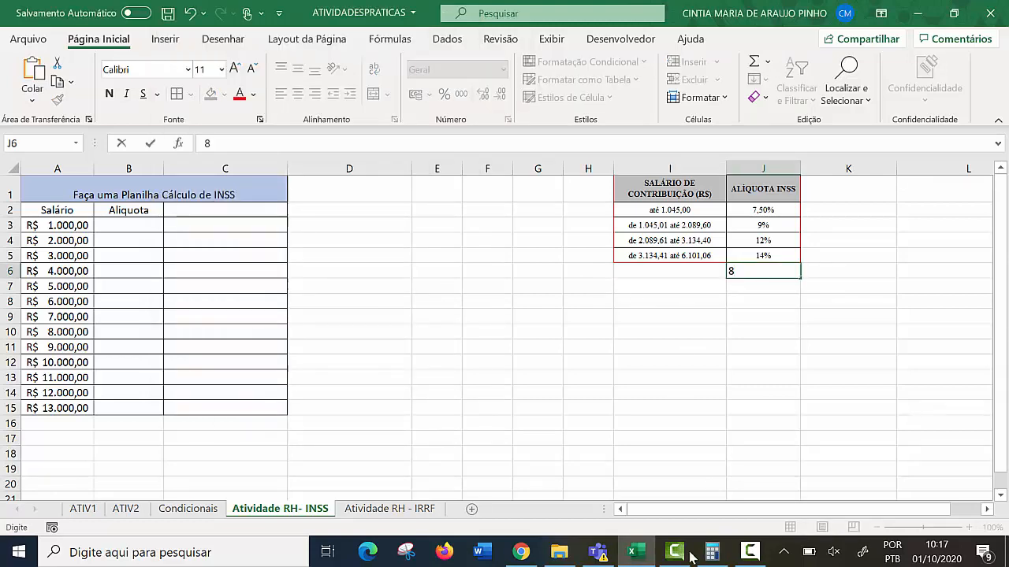
{"action": "left_click", "coordinate": [713, 553]}
{"action": "left_click", "coordinate": [713, 553]}
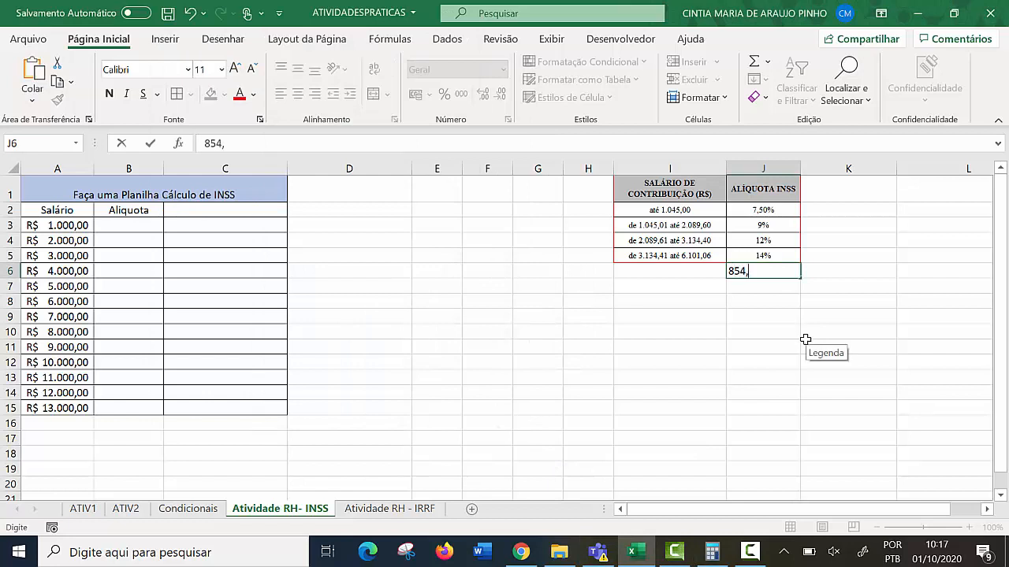
{"action": "type", "text": "54,15"}
{"action": "left_click", "coordinate": [761, 331]}
Step: Enter the bracket label "mais 6101,06" in cell I6
{"action": "left_click", "coordinate": [690, 273]}
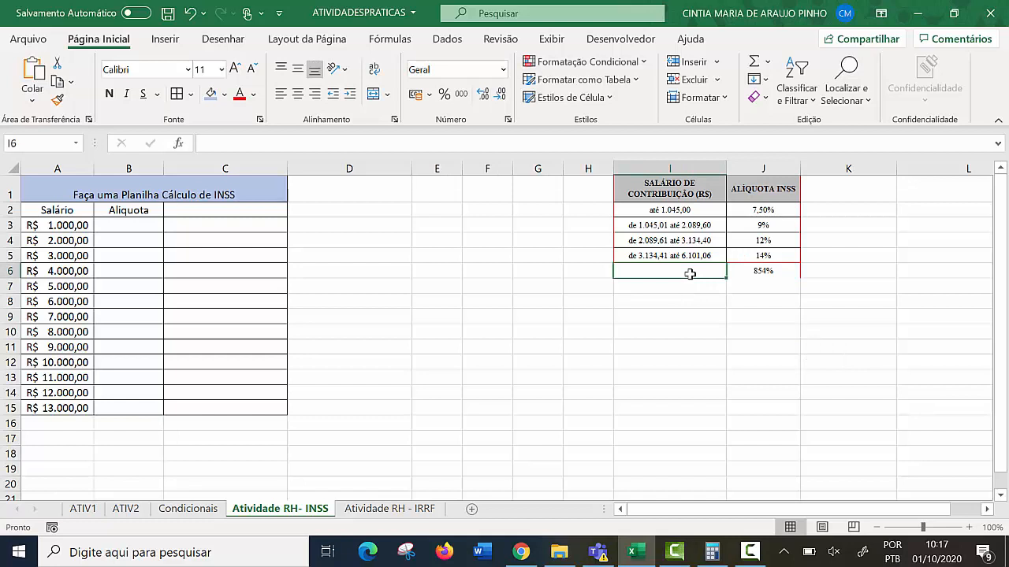
{"action": "type", "text": "mais"}
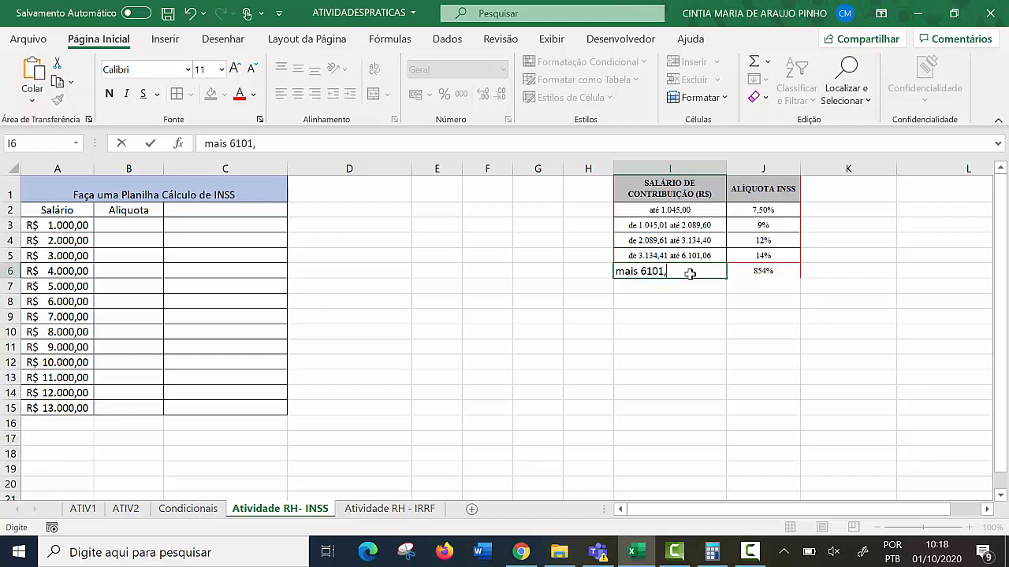
{"action": "type", "text": "6101,06"}
{"action": "left_click", "coordinate": [700, 328]}
Step: Replace the word "mais" in cell I6 so that the bracket label reads "maior 6101,06"
{"action": "left_click", "coordinate": [786, 272]}
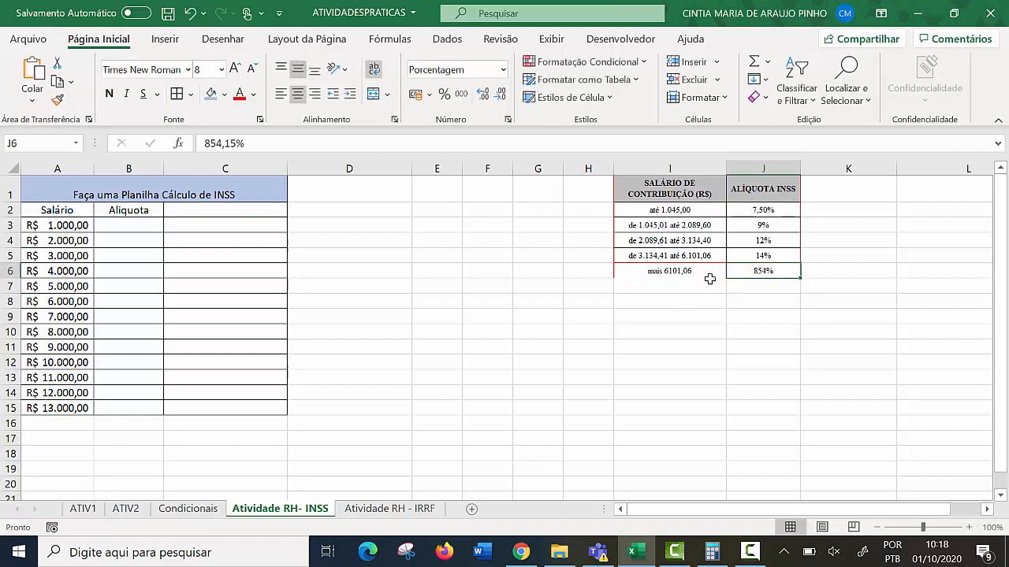
{"action": "double_click", "coordinate": [661, 273]}
{"action": "key", "text": "BackSpace"}
{"action": "key", "text": "BackSpace"}
{"action": "key", "text": "BackSpace"}
{"action": "key", "text": "BackSpace"}
{"action": "key", "text": "BackSpace"}
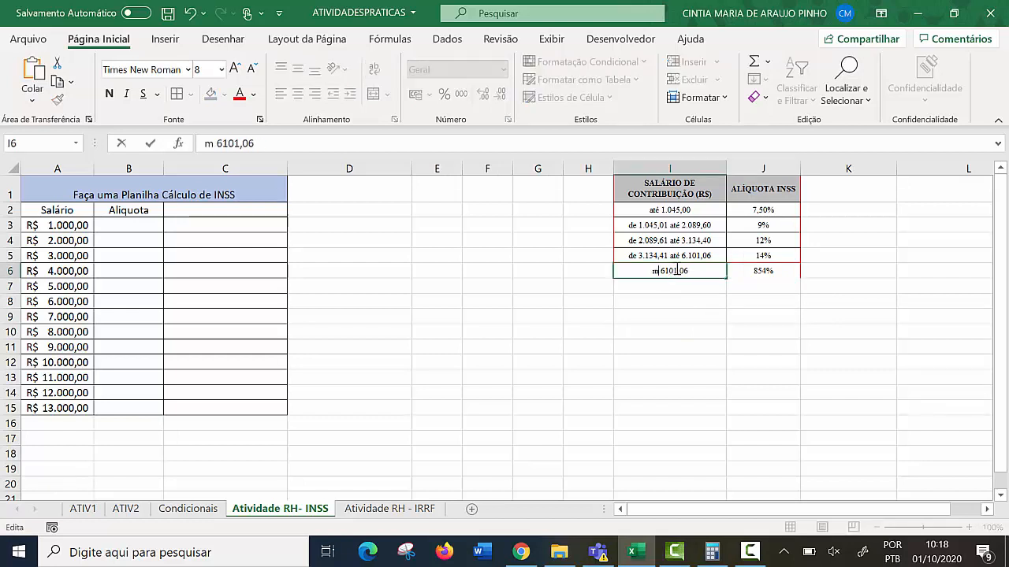
{"action": "type", "text": "maior"}
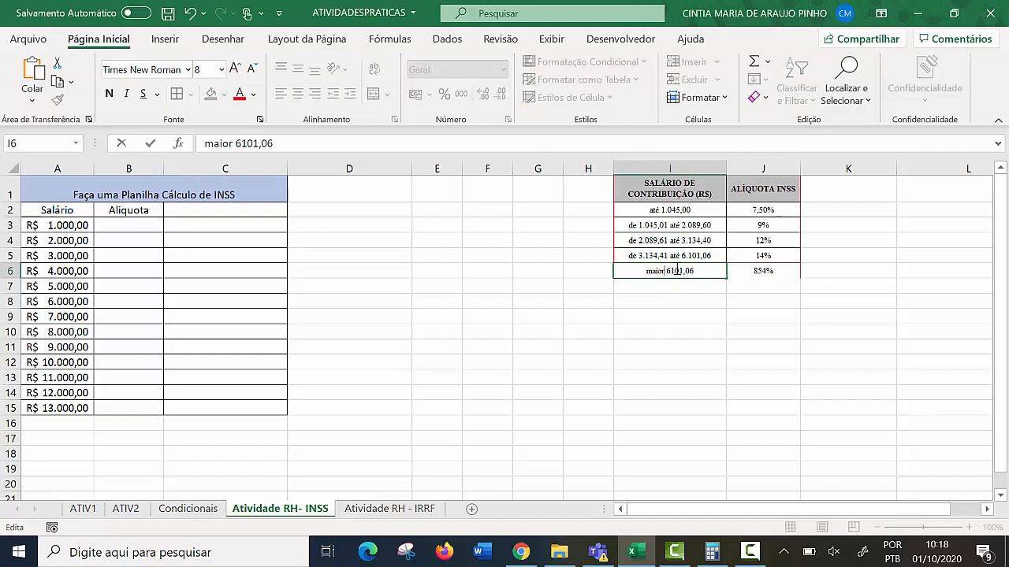
{"action": "left_click", "coordinate": [684, 326]}
Step: Remove the percent sign from the value in J6 and apply the Contábil number format in R$
{"action": "left_click", "coordinate": [776, 256]}
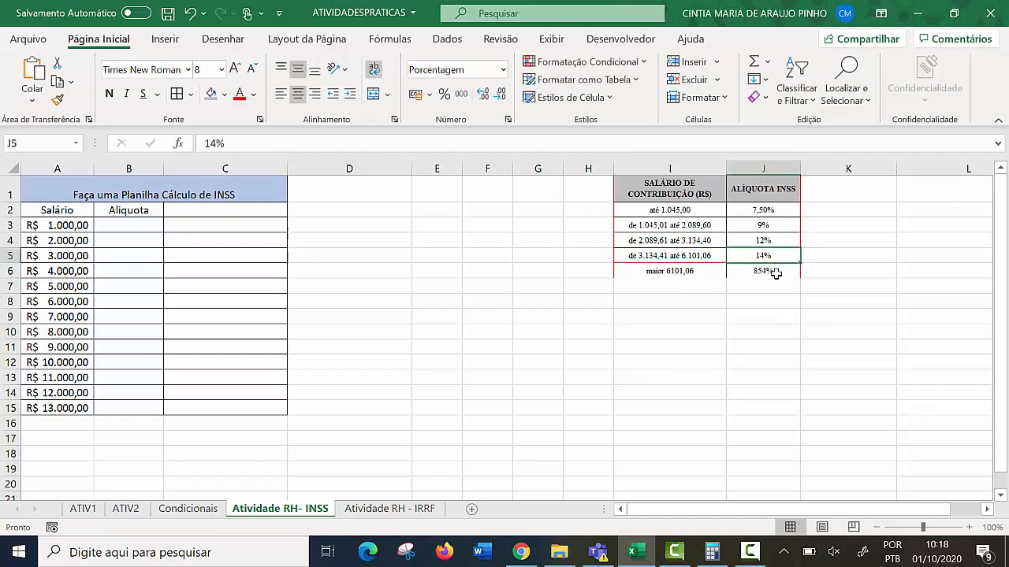
{"action": "left_click", "coordinate": [774, 271]}
{"action": "left_click", "coordinate": [264, 142]}
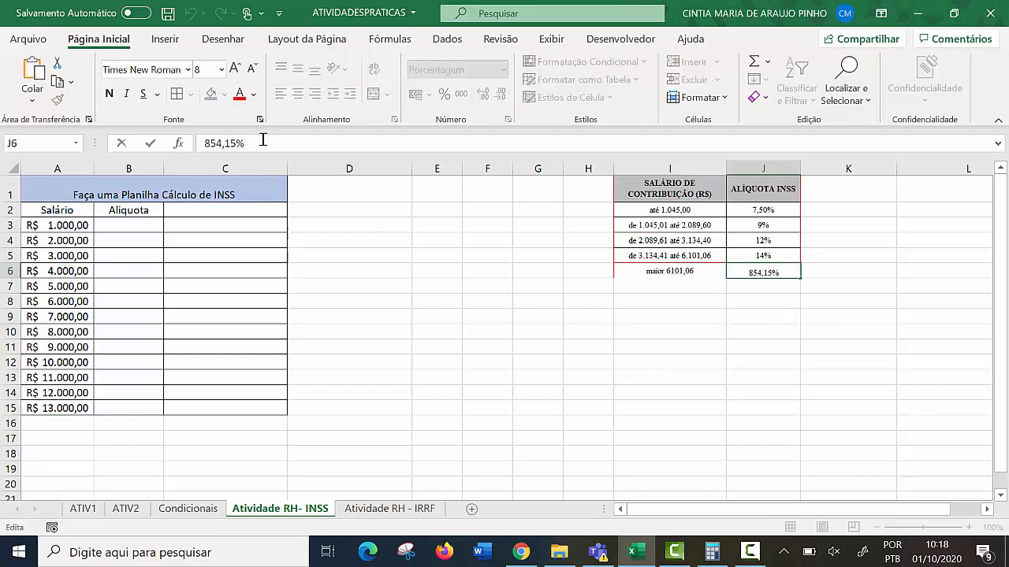
{"action": "key", "text": "BackSpace"}
{"action": "key", "text": "Return"}
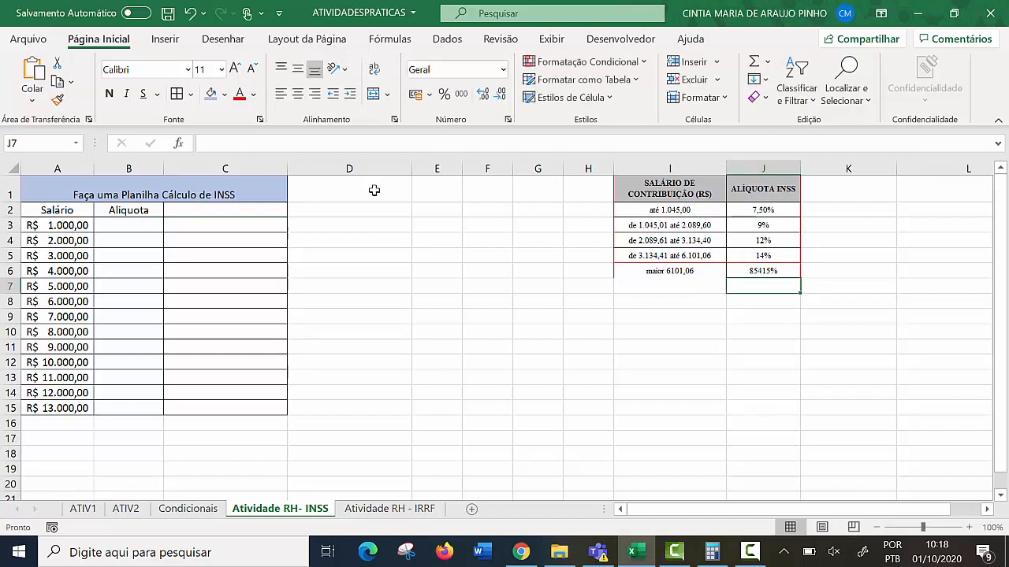
{"action": "key", "text": "Up"}
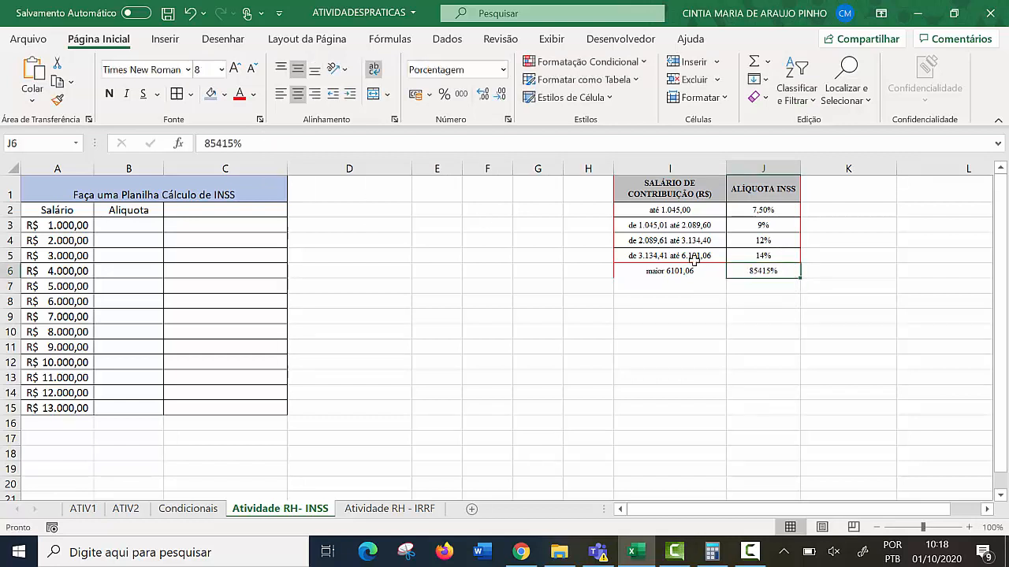
{"action": "left_click", "coordinate": [416, 93]}
{"action": "left_click", "coordinate": [838, 300]}
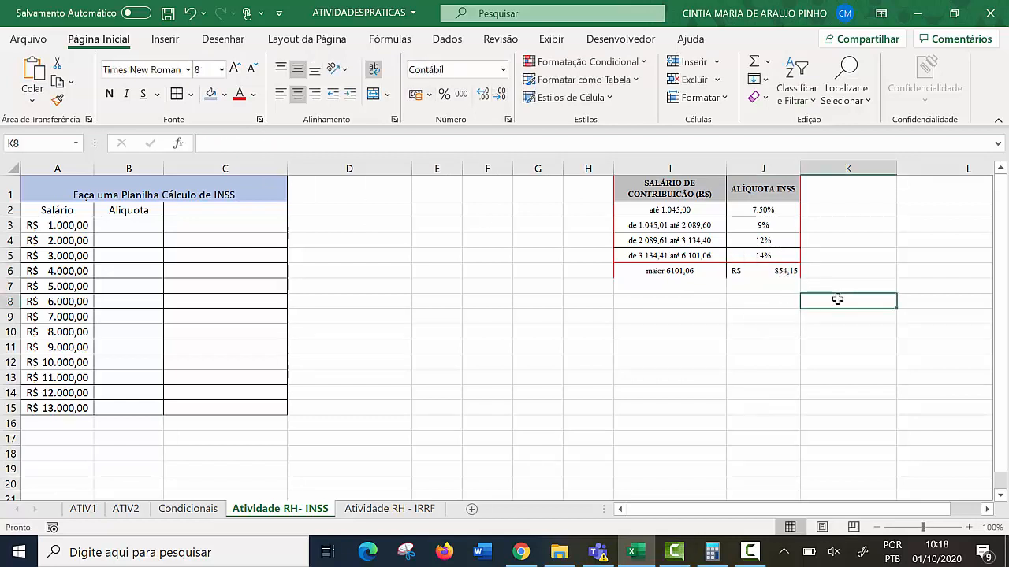
Step: Apply borders to cells I6:J6 of the contribution table
{"action": "left_click_drag", "start_coordinate": [696, 271], "coordinate": [761, 271]}
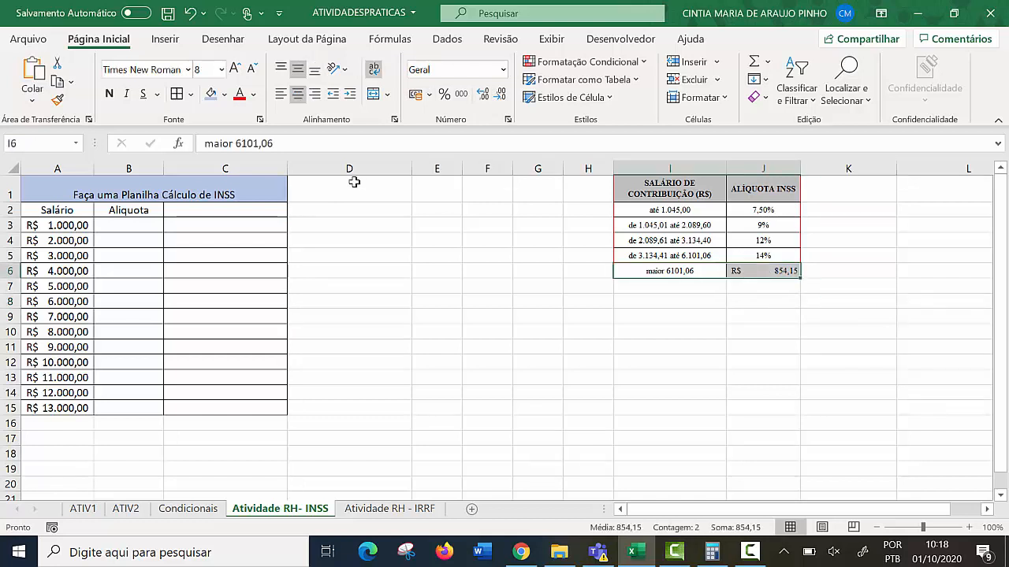
{"action": "left_click", "coordinate": [176, 93]}
{"action": "left_click", "coordinate": [894, 391]}
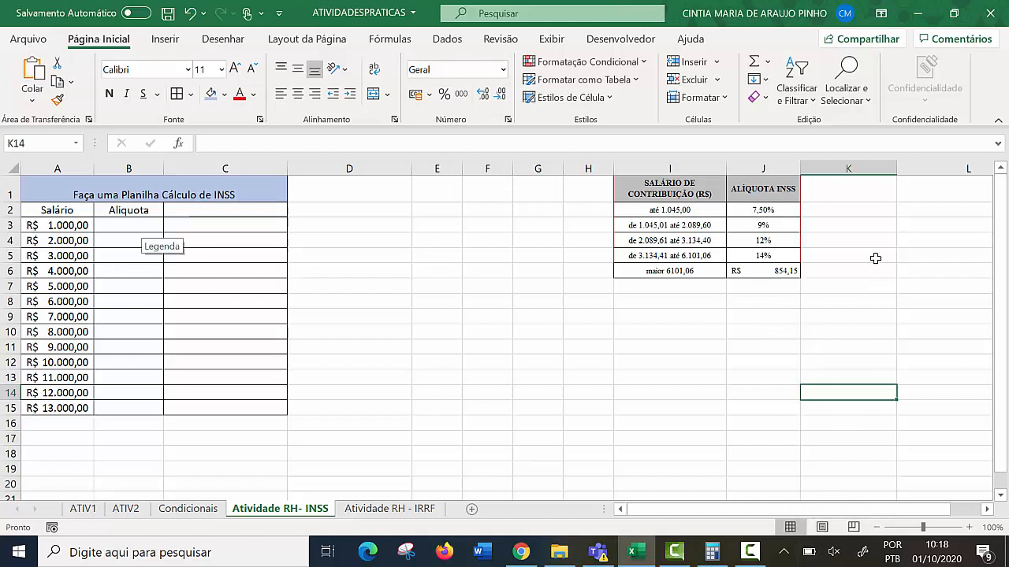
Step: Go through the contribution brackets and their rates row by row alongside the INSS table
{"action": "left_click", "coordinate": [841, 209]}
{"action": "left_click", "coordinate": [840, 225]}
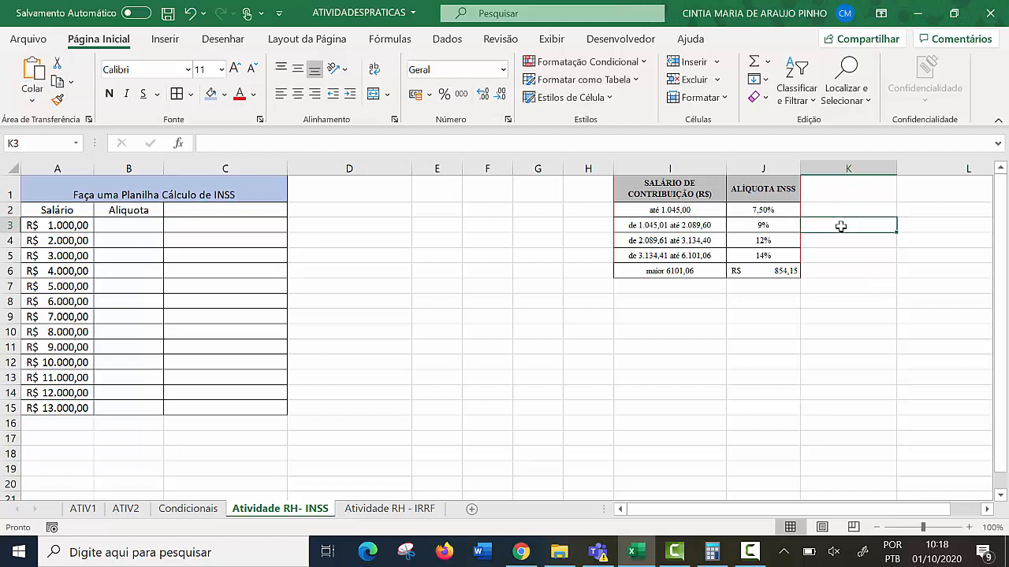
{"action": "left_click", "coordinate": [842, 257]}
{"action": "left_click", "coordinate": [842, 294]}
{"action": "left_click", "coordinate": [832, 211]}
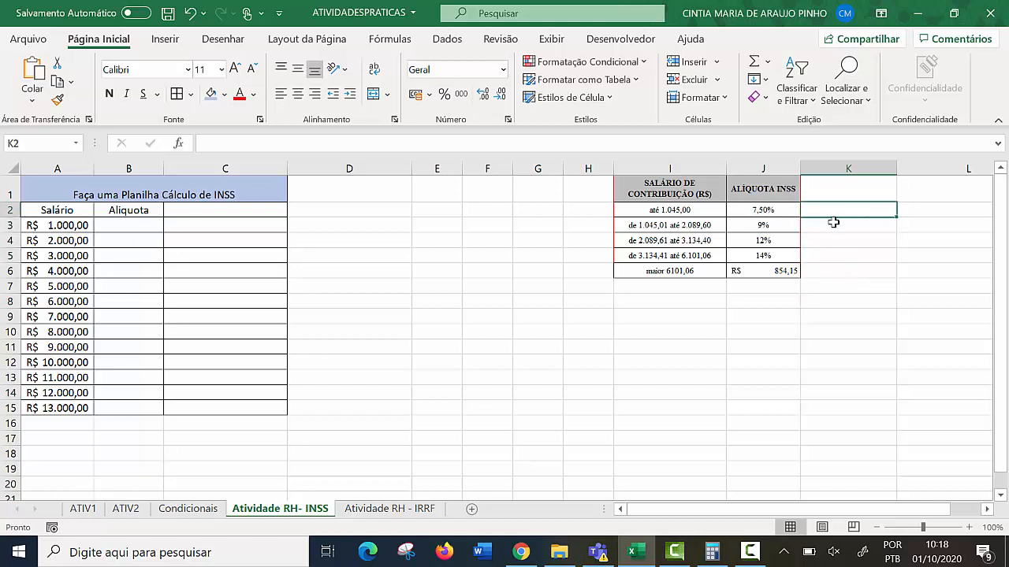
{"action": "left_click", "coordinate": [833, 227]}
{"action": "left_click", "coordinate": [833, 254]}
{"action": "left_click", "coordinate": [835, 283]}
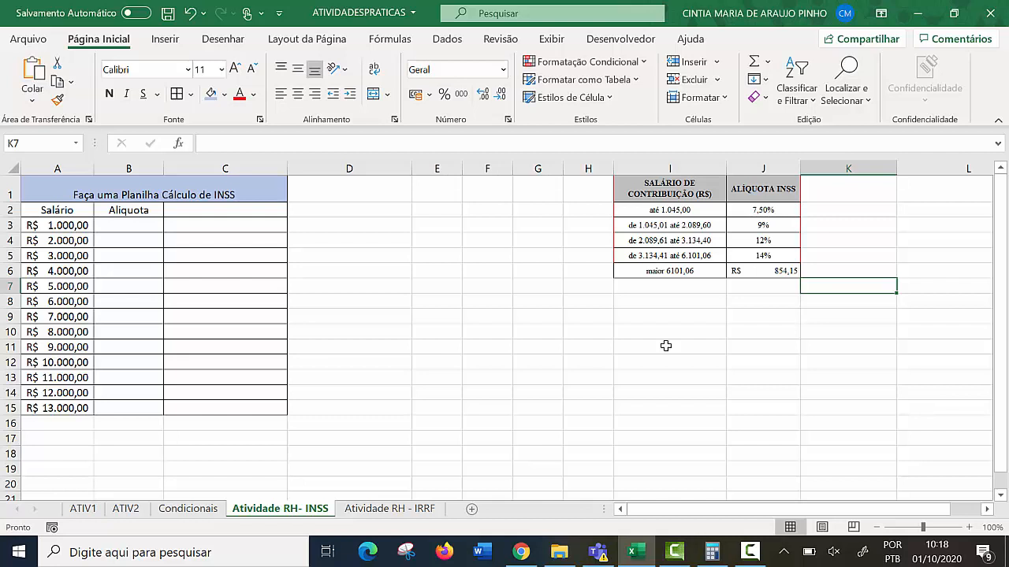
Step: Switch to the Calculator, clear the previous calculation and subtract 7,5 from 100
{"action": "left_click", "coordinate": [712, 551]}
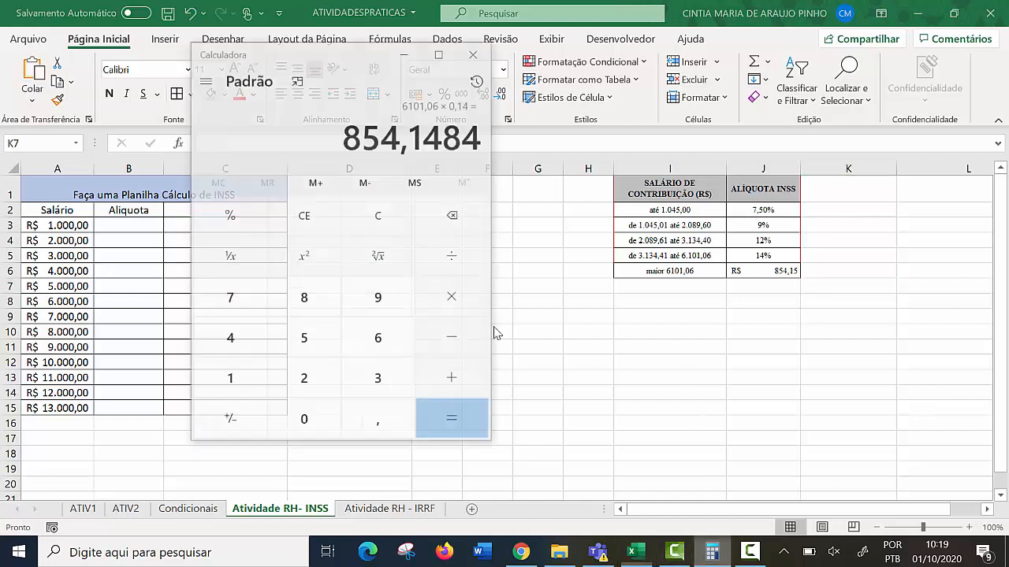
{"action": "key", "text": "Delete"}
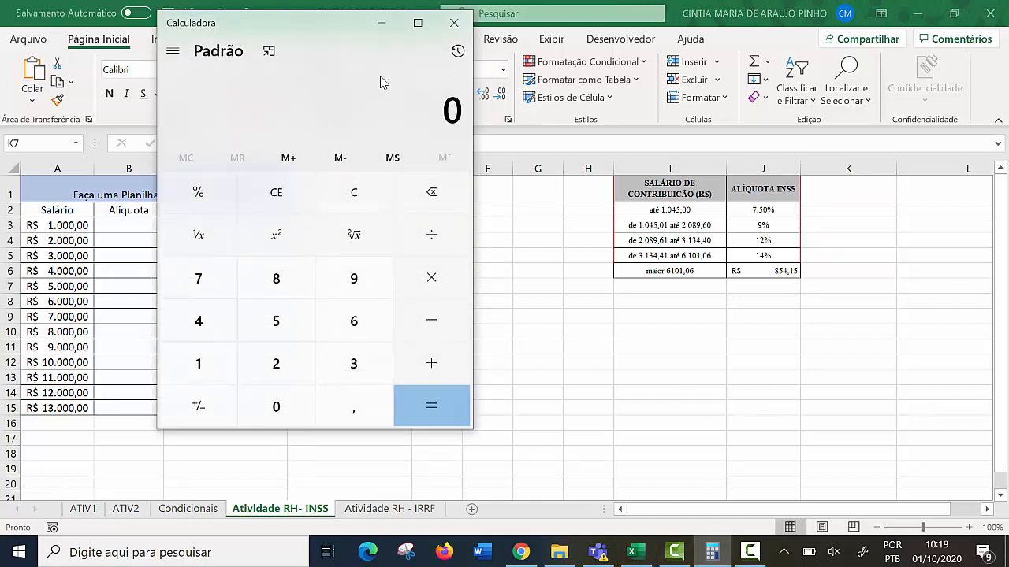
{"action": "left_click", "coordinate": [198, 364]}
{"action": "left_click", "coordinate": [276, 406]}
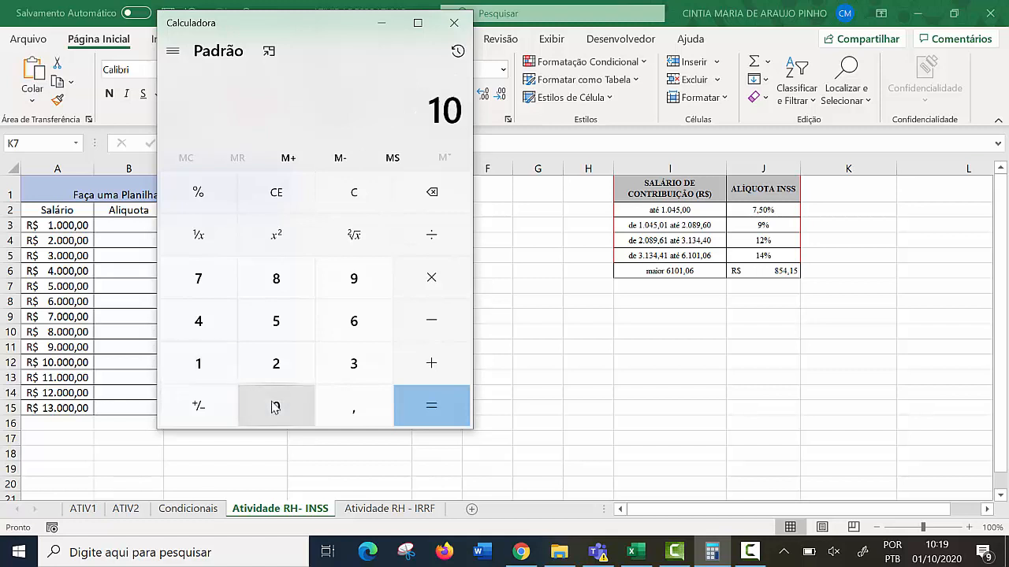
{"action": "left_click", "coordinate": [276, 406]}
{"action": "left_click", "coordinate": [443, 317]}
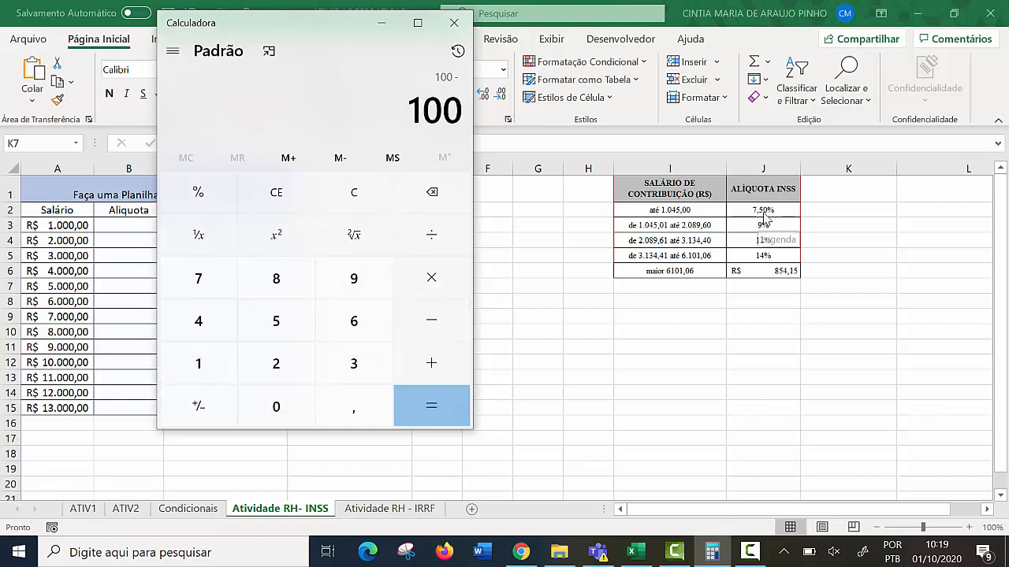
{"action": "left_click", "coordinate": [211, 284]}
{"action": "left_click", "coordinate": [354, 405]}
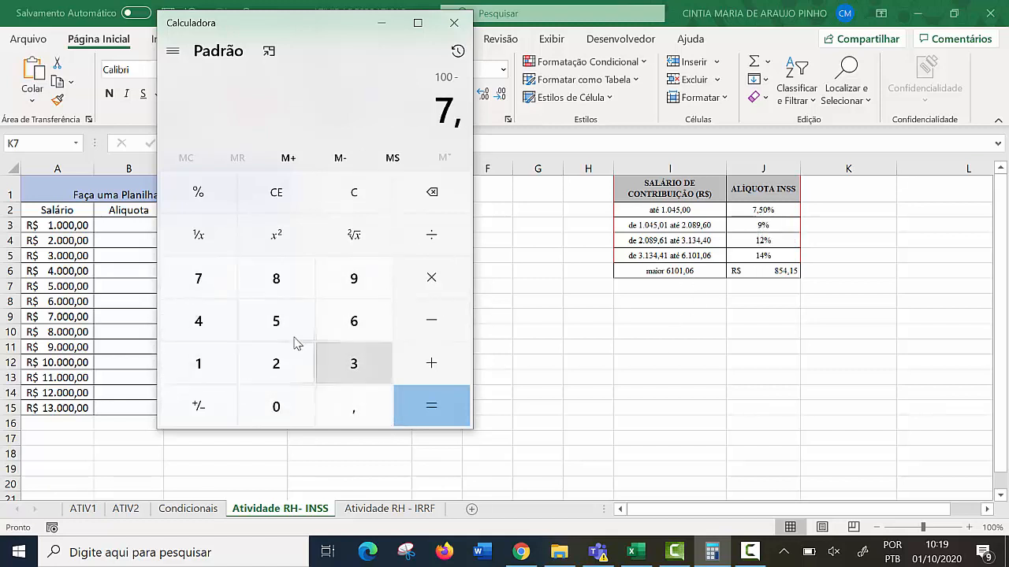
{"action": "left_click", "coordinate": [276, 321]}
{"action": "left_click", "coordinate": [417, 403]}
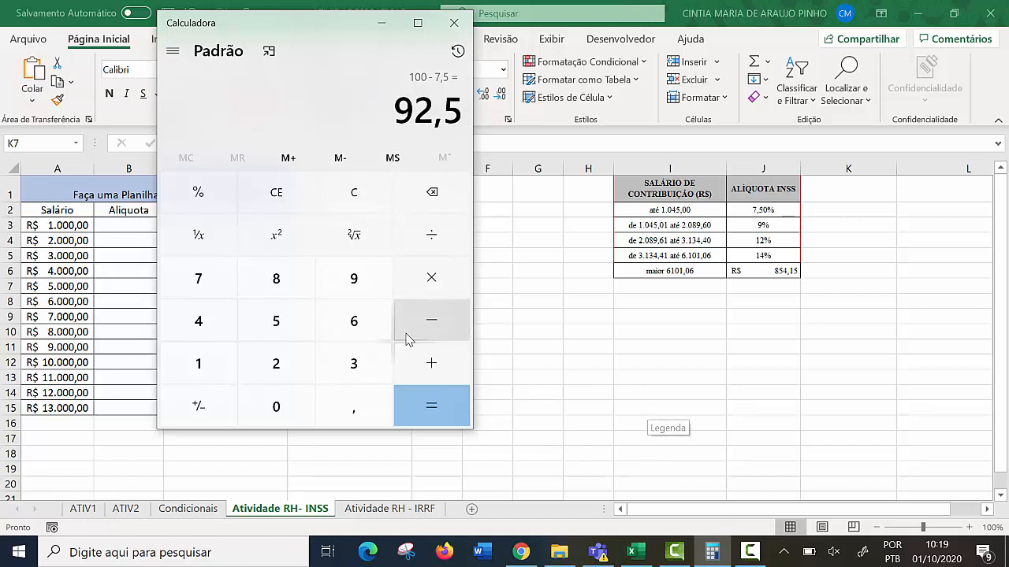
Step: Divide the difference between 100 and 7,5 by 100 to get the decimal factor for the first bracket
{"action": "left_click", "coordinate": [435, 237]}
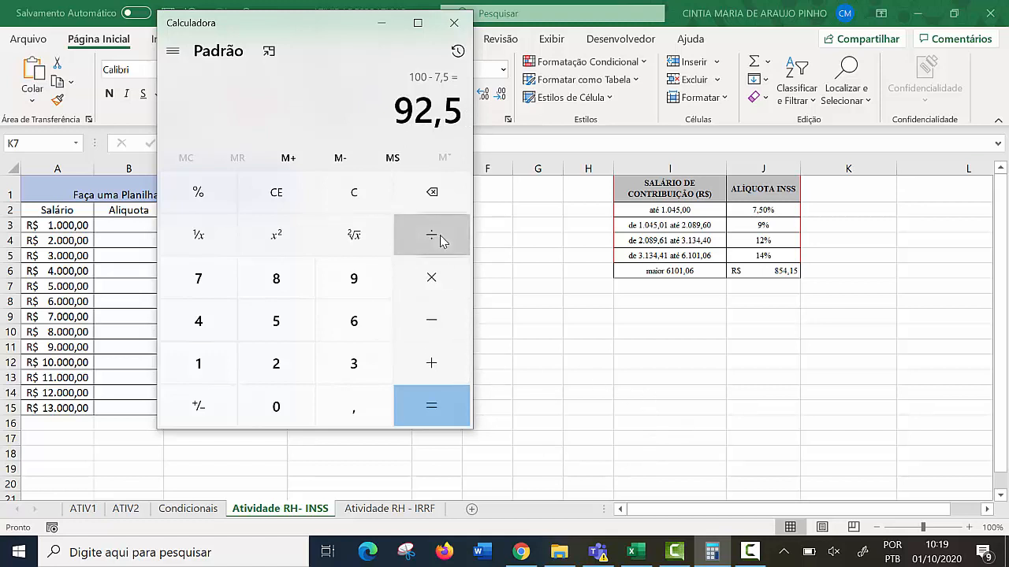
{"action": "left_click", "coordinate": [197, 364]}
{"action": "double_click", "coordinate": [265, 414]}
{"action": "left_click", "coordinate": [457, 414]}
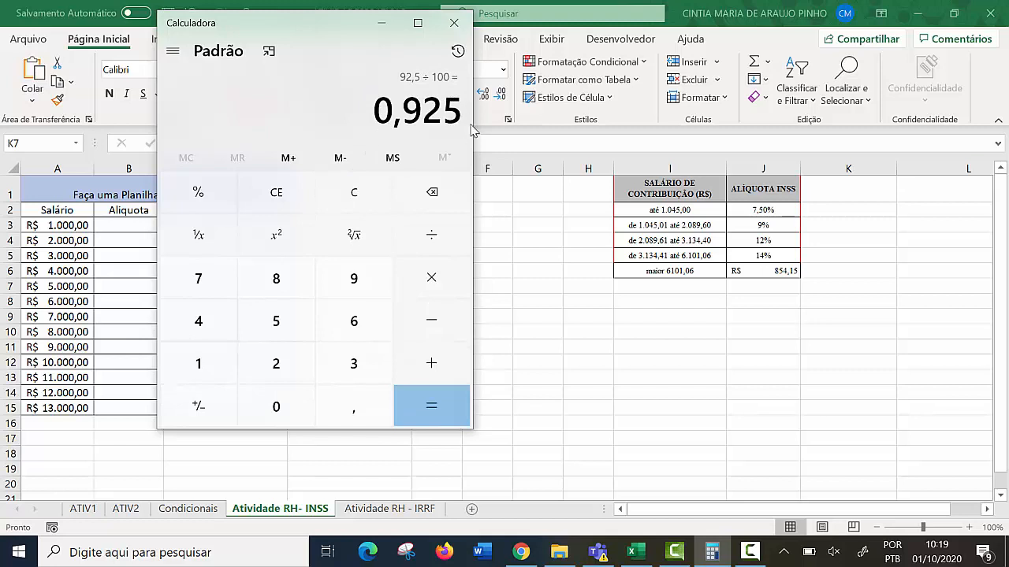
Step: Return to the Excel sheet and enter 0,925 in cell K2, beside the 7,50% rate
{"action": "left_click", "coordinate": [870, 218]}
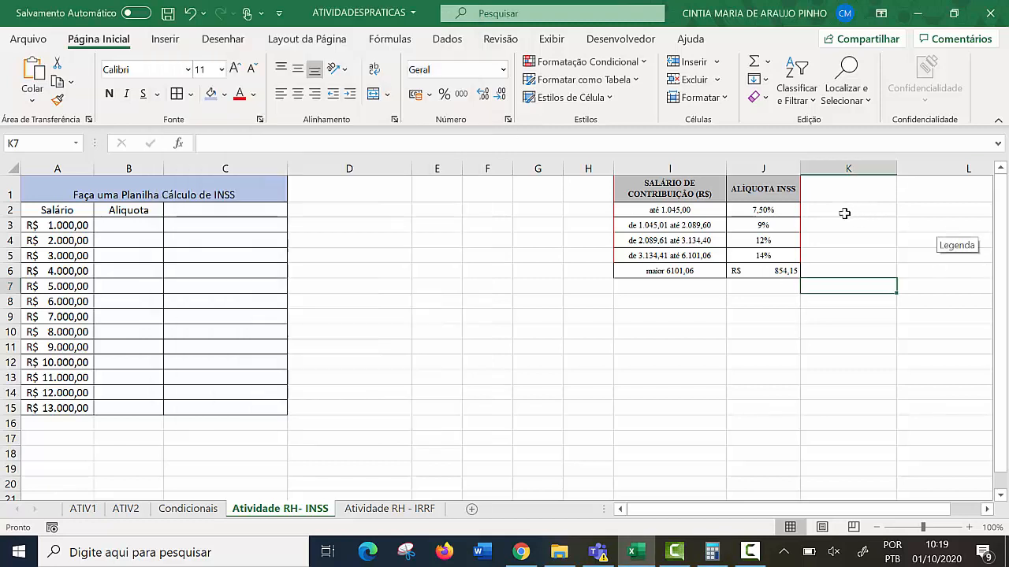
{"action": "left_click", "coordinate": [844, 212]}
{"action": "type", "text": "0"}
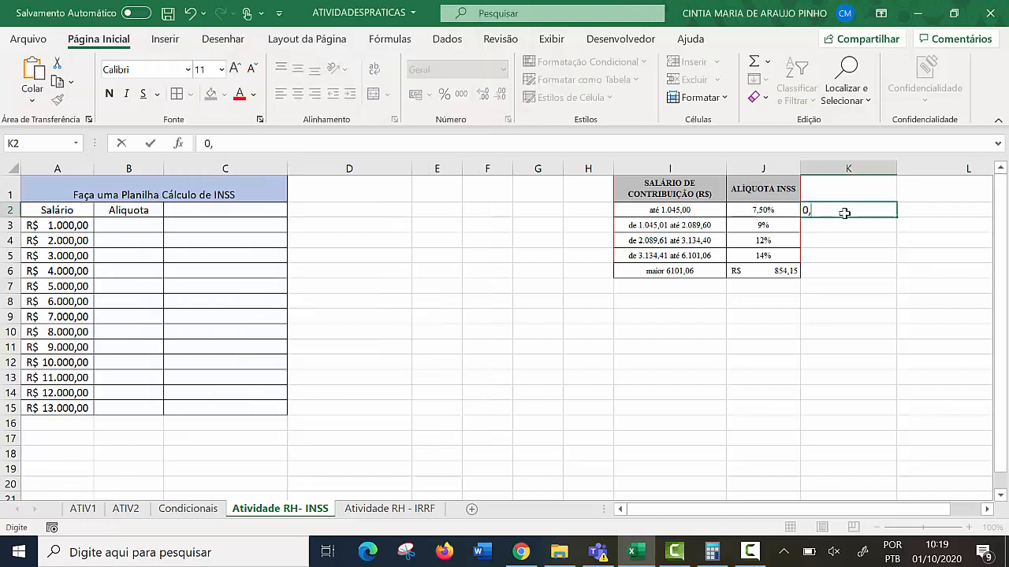
{"action": "type", "text": ",925"}
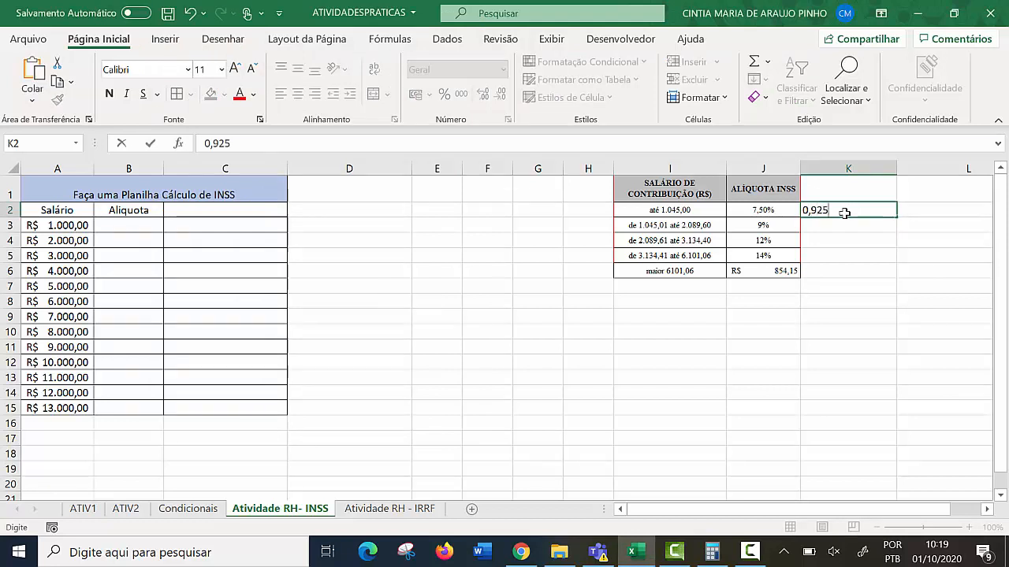
{"action": "left_click", "coordinate": [848, 284]}
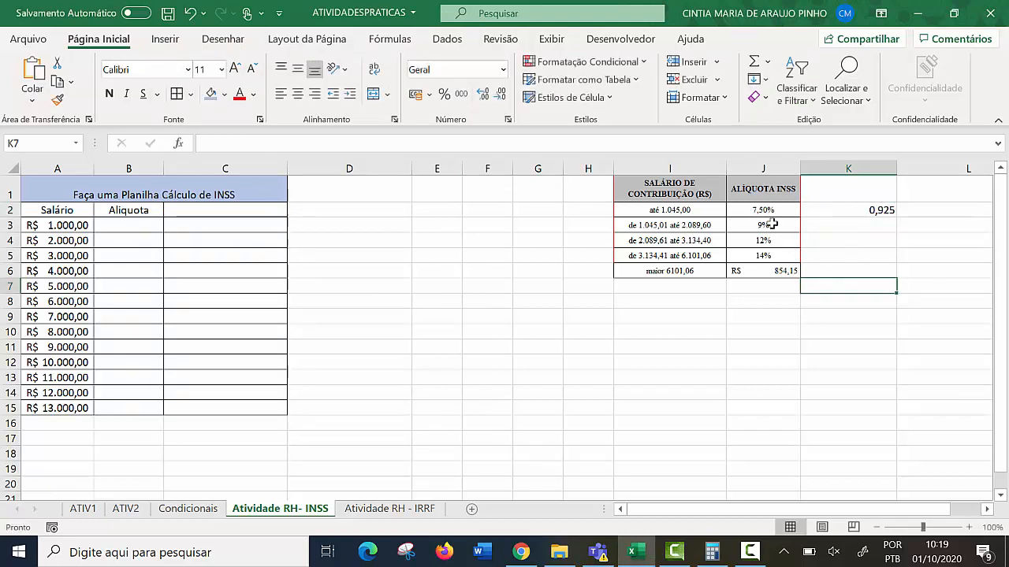
Step: Switch to the Calculator, clear the last result and subtract the second bracket's rate of 9 from 100
{"action": "left_click", "coordinate": [712, 552]}
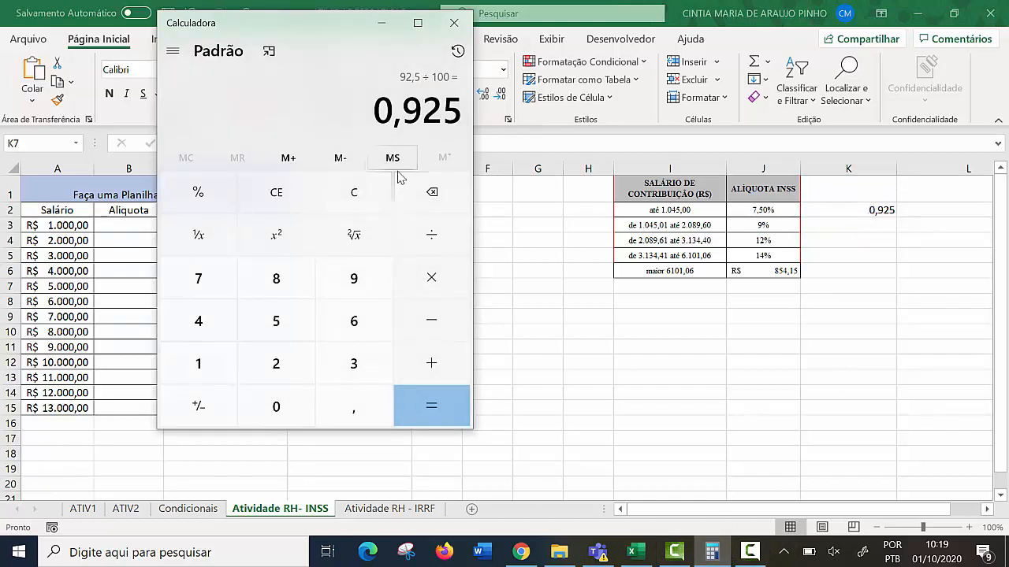
{"action": "key", "text": "Delete"}
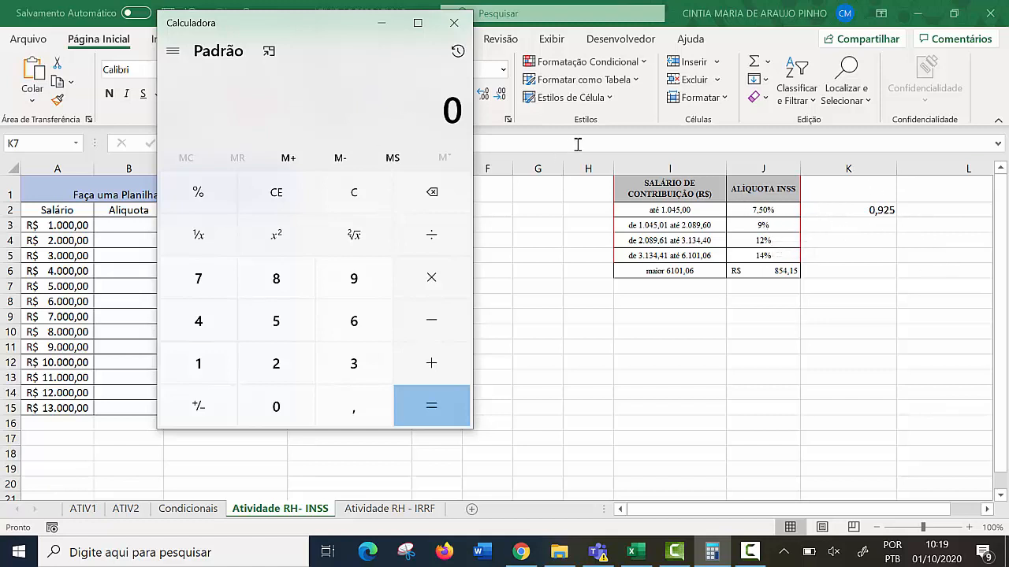
{"action": "key", "text": "Delete"}
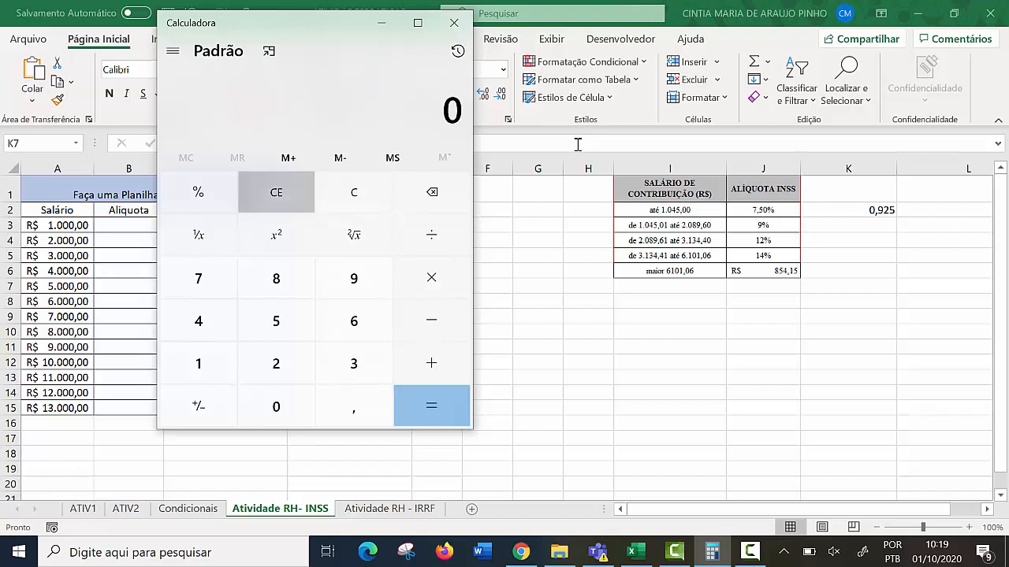
{"action": "left_click", "coordinate": [214, 377]}
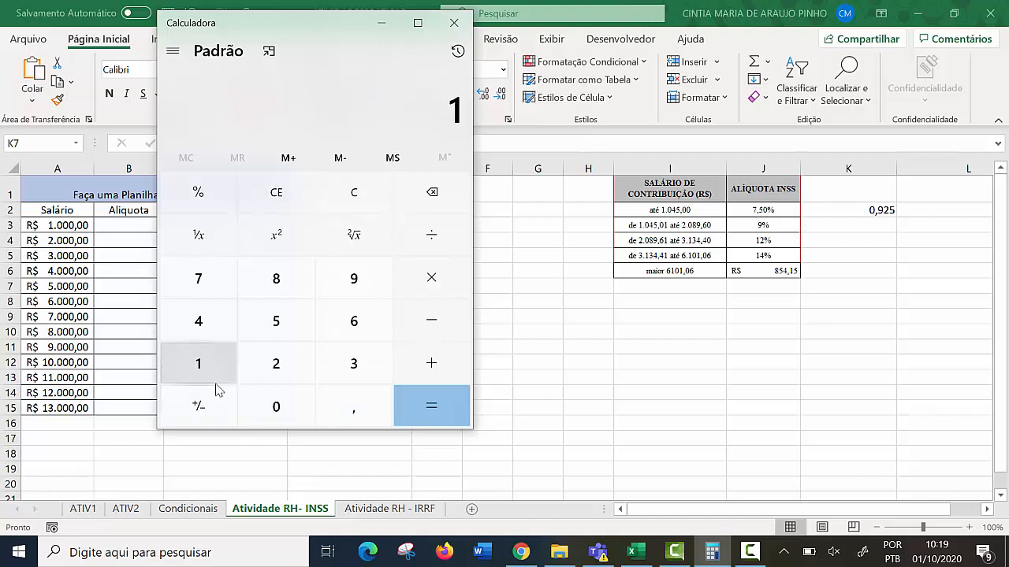
{"action": "left_click", "coordinate": [272, 405]}
{"action": "left_click", "coordinate": [273, 405]}
{"action": "left_click", "coordinate": [431, 320]}
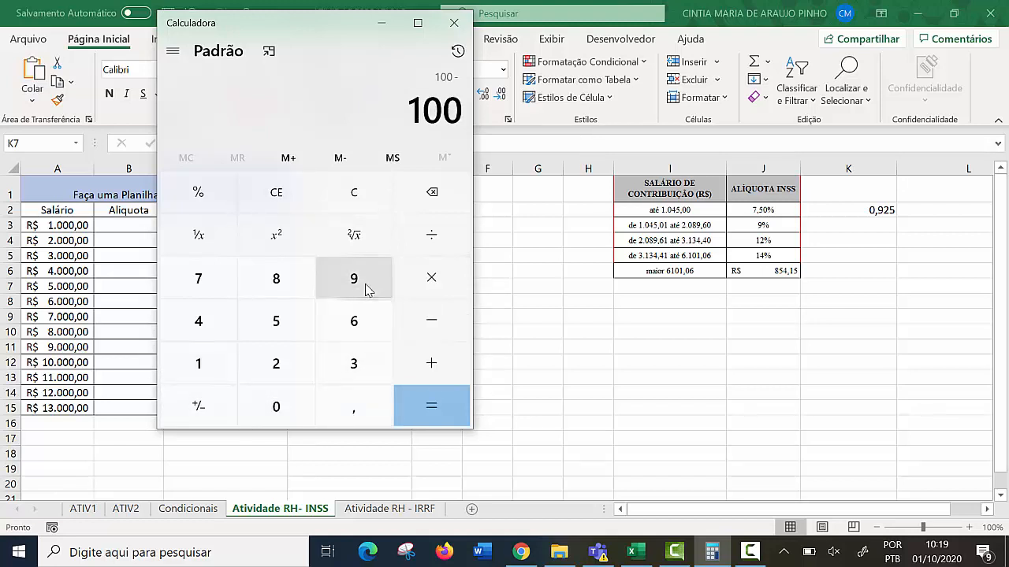
{"action": "left_click", "coordinate": [363, 287]}
{"action": "left_click", "coordinate": [432, 402]}
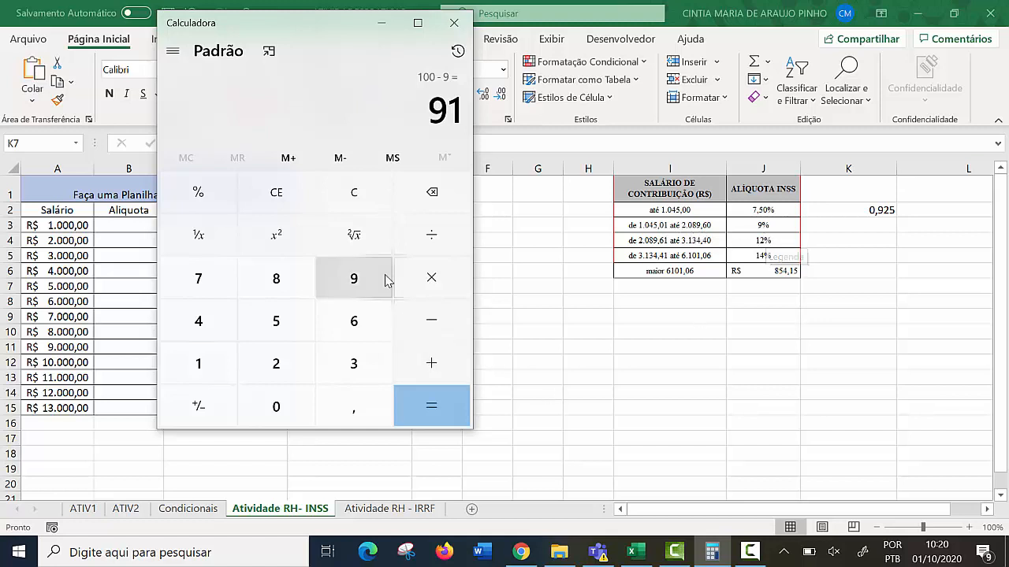
Step: Divide the difference between 100 and 9 by 100 to get the second bracket's decimal factor
{"action": "left_click", "coordinate": [438, 238]}
{"action": "left_click", "coordinate": [219, 380]}
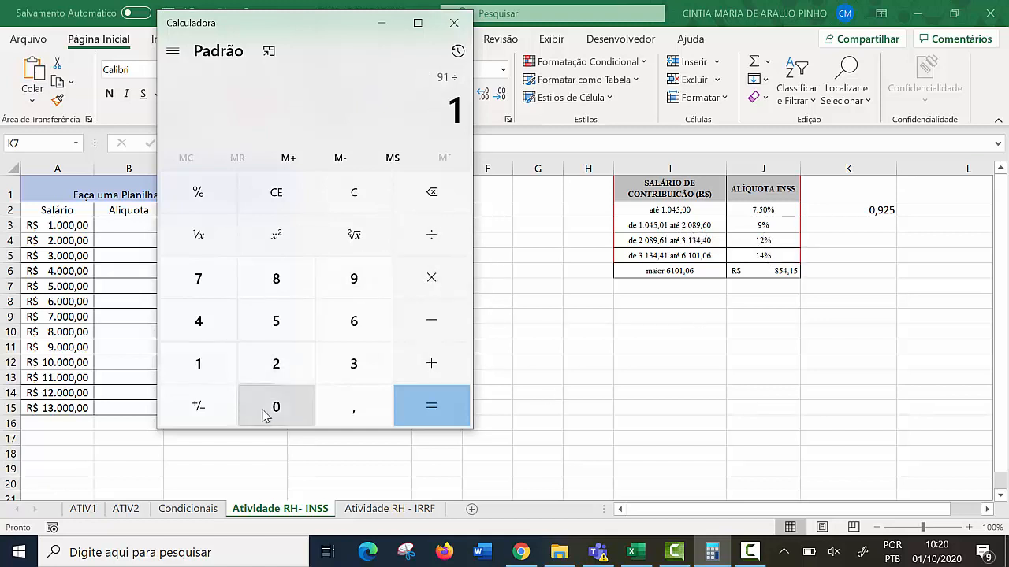
{"action": "double_click", "coordinate": [272, 405]}
{"action": "left_click", "coordinate": [417, 405]}
Step: Return to the Excel sheet and enter 0,91 in cell K3, beside the 9% rate
{"action": "left_click", "coordinate": [867, 228]}
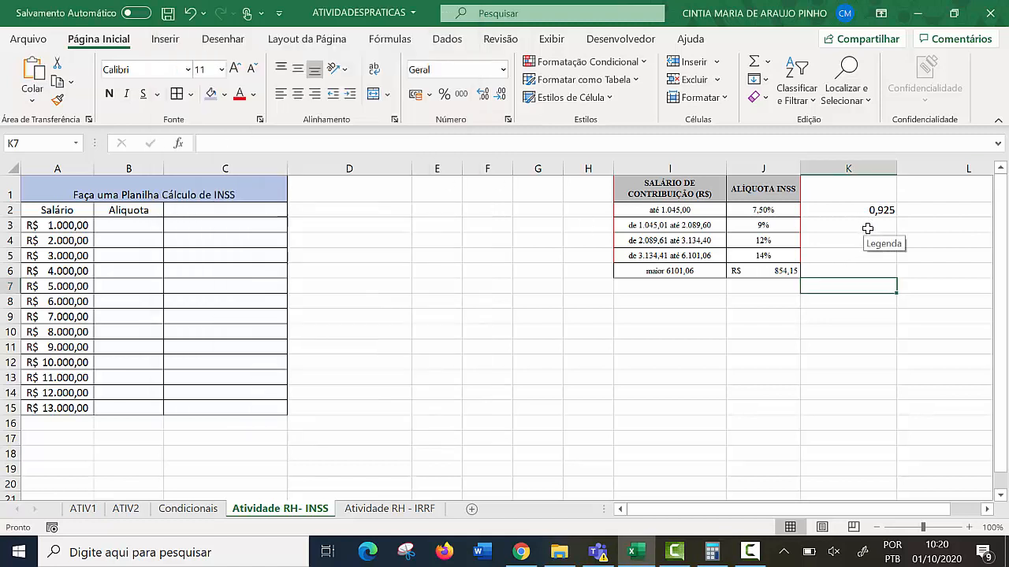
{"action": "left_click", "coordinate": [867, 228]}
{"action": "type", "text": "0,9"}
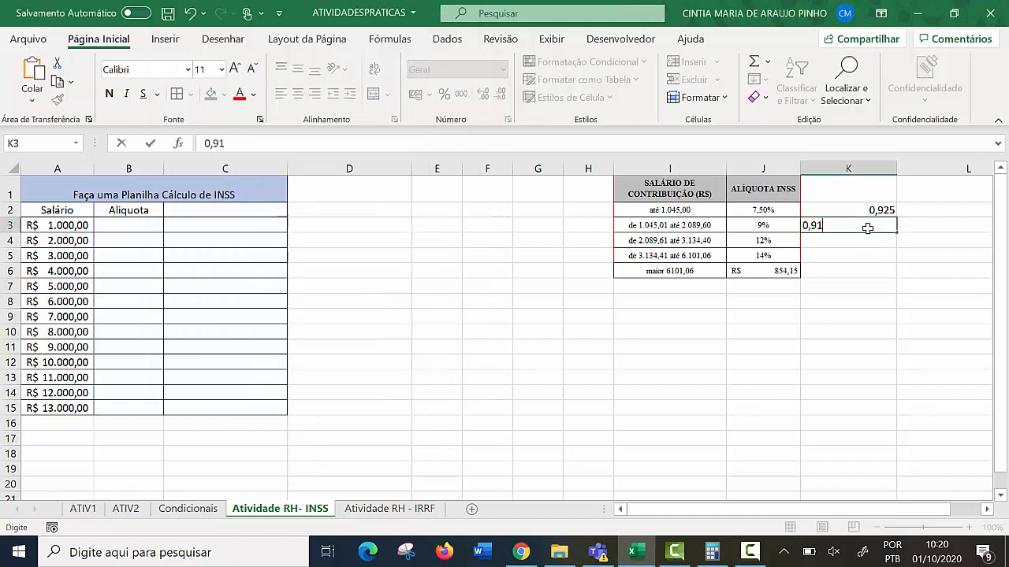
{"action": "type", "text": "1"}
{"action": "left_click", "coordinate": [865, 268]}
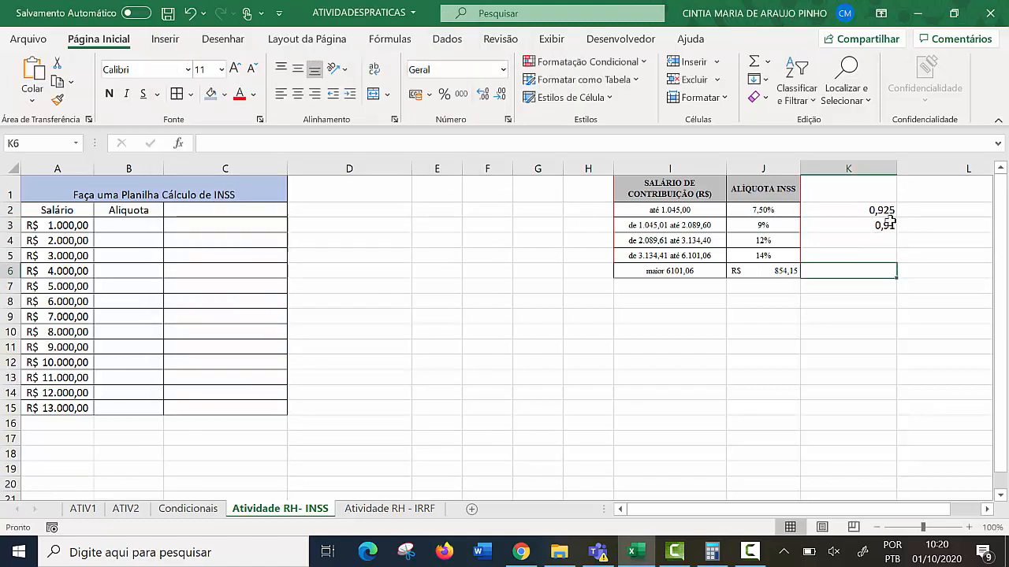
Step: Switch to the Calculator, clear the last result and subtract the third bracket's rate of 12 from 100
{"action": "left_click", "coordinate": [713, 552]}
{"action": "key", "text": "Delete"}
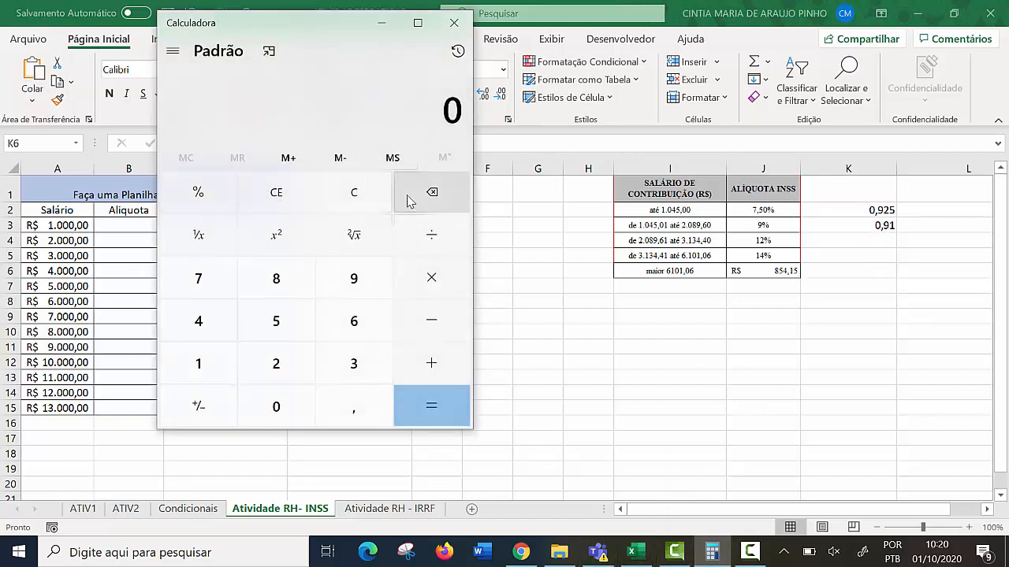
{"action": "type", "text": "100"}
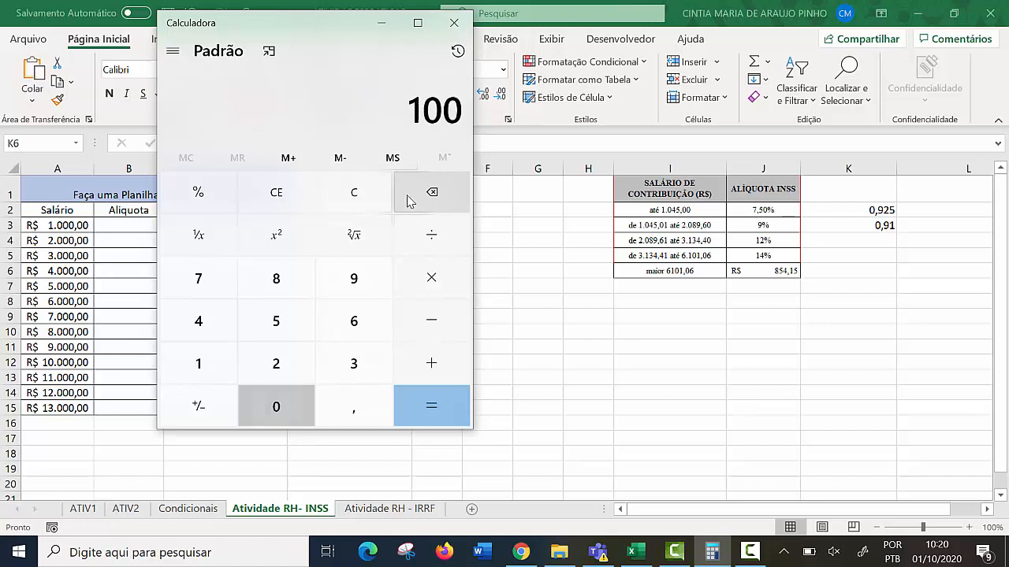
{"action": "left_click", "coordinate": [418, 333]}
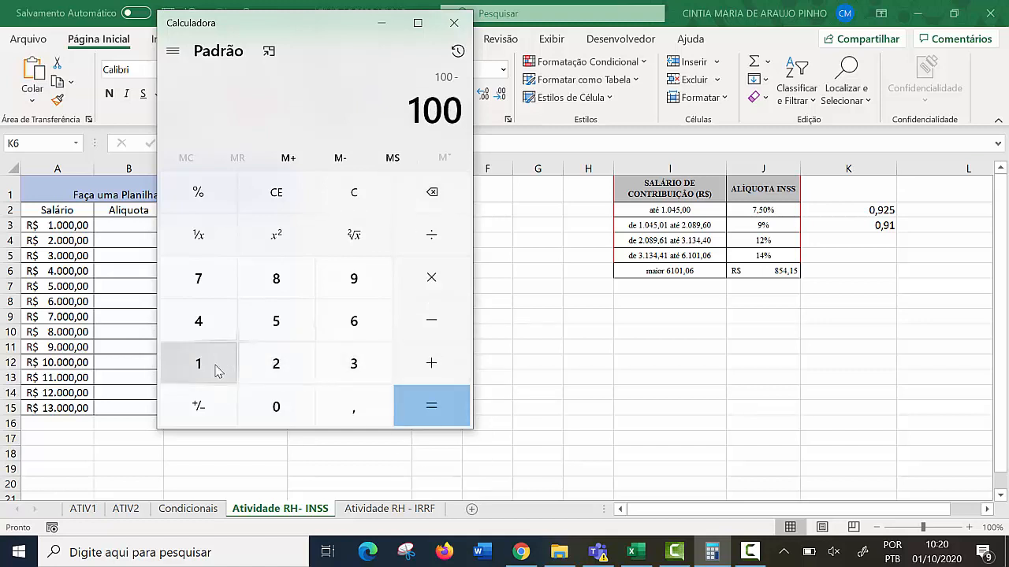
{"action": "left_click", "coordinate": [215, 367]}
{"action": "left_click", "coordinate": [276, 366]}
{"action": "left_click", "coordinate": [431, 407]}
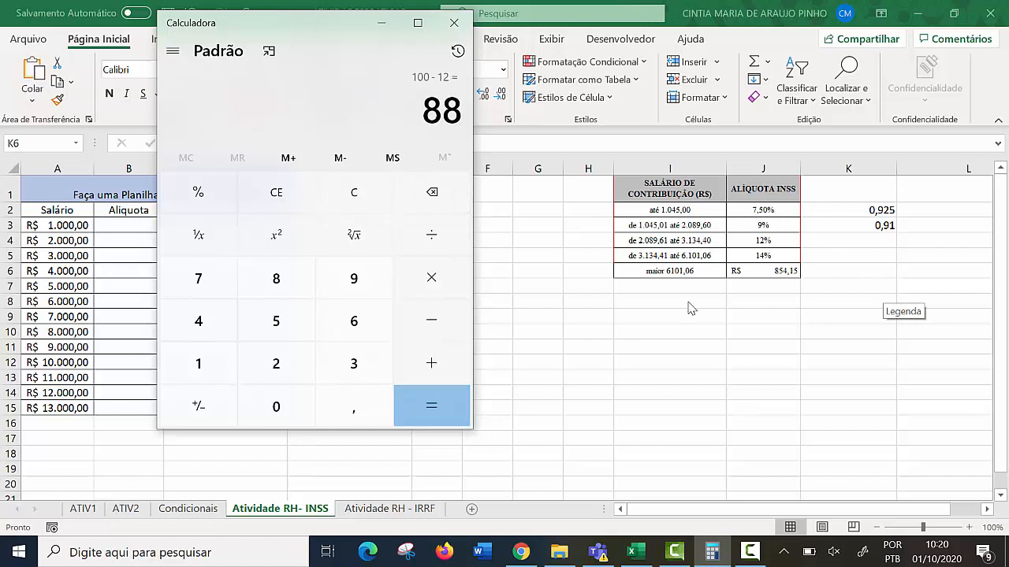
Step: Divide the difference between 100 and 12 by 100 to get the third bracket's decimal factor
{"action": "left_click", "coordinate": [430, 238]}
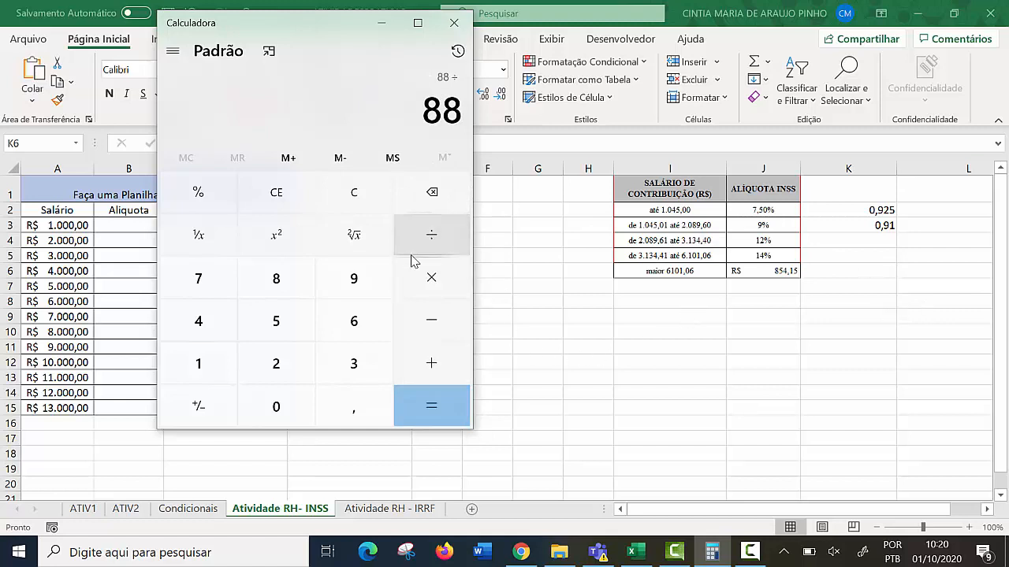
{"action": "left_click", "coordinate": [181, 371]}
{"action": "left_click", "coordinate": [275, 405]}
{"action": "left_click", "coordinate": [275, 405]}
{"action": "left_click", "coordinate": [428, 410]}
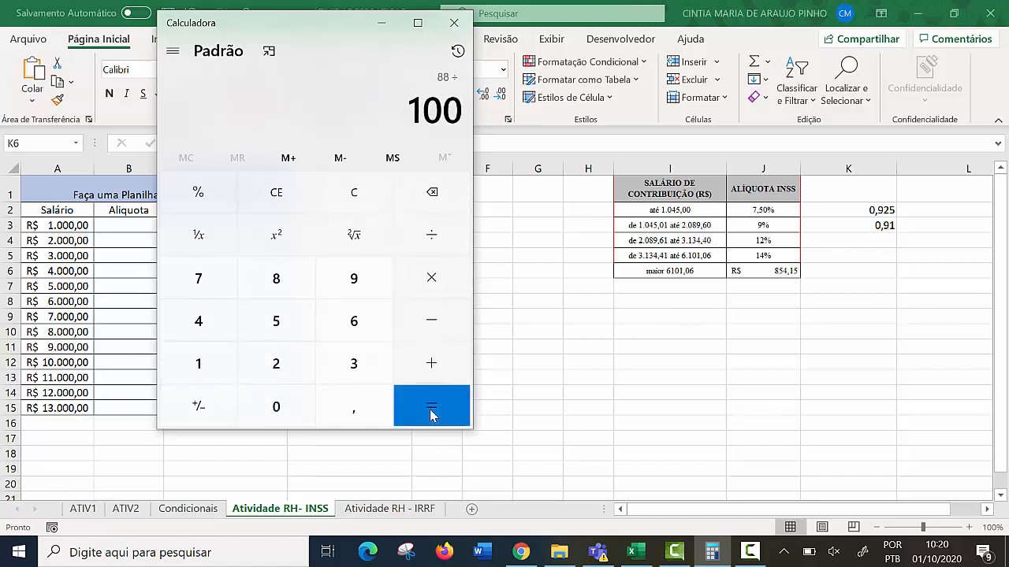
Step: Return to the Excel sheet and enter 0,88 in cell K4, beside the 12% rate
{"action": "left_click", "coordinate": [882, 271]}
{"action": "left_click", "coordinate": [873, 241]}
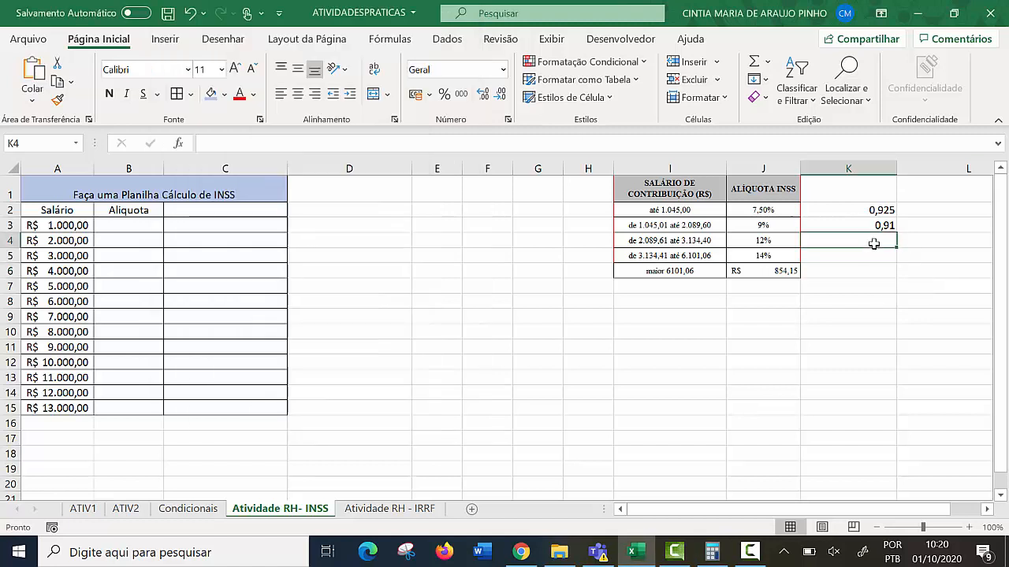
{"action": "type", "text": "0,88"}
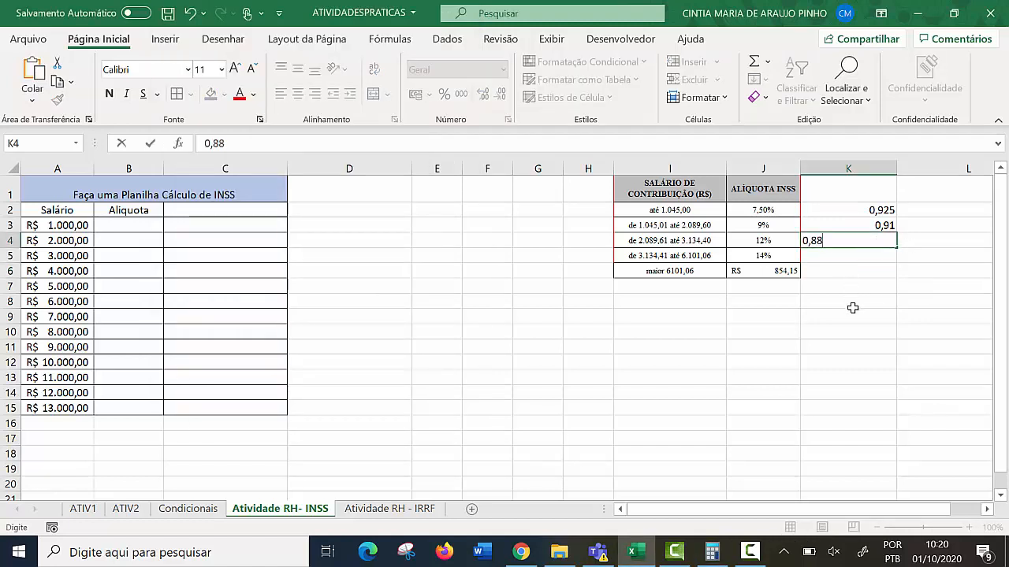
{"action": "left_click", "coordinate": [852, 303]}
Step: Switch to the Calculator, clear the last result and subtract the fourth bracket's rate of 14 from 100
{"action": "left_click", "coordinate": [712, 552]}
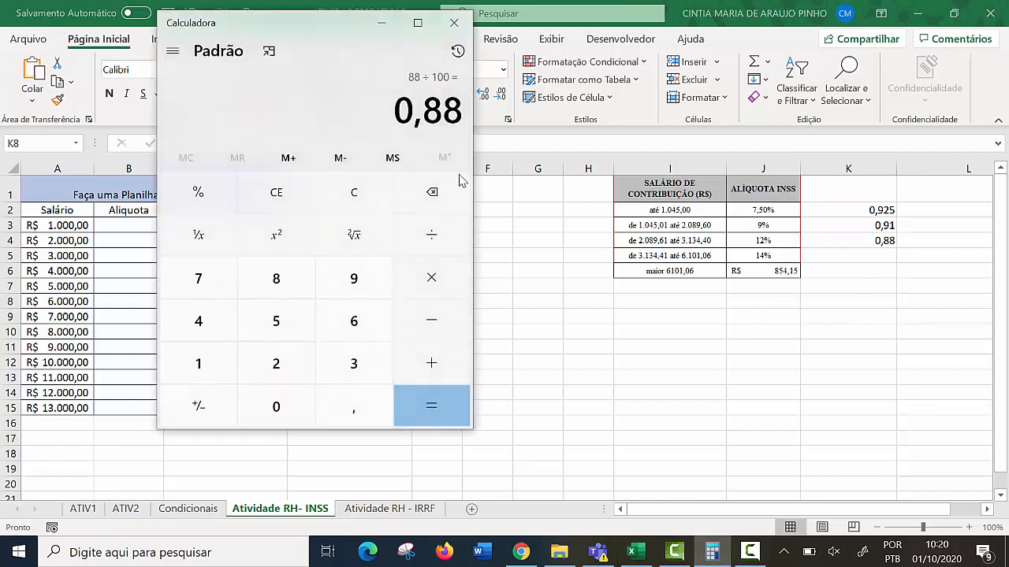
{"action": "key", "text": "Delete"}
{"action": "type", "text": "1000"}
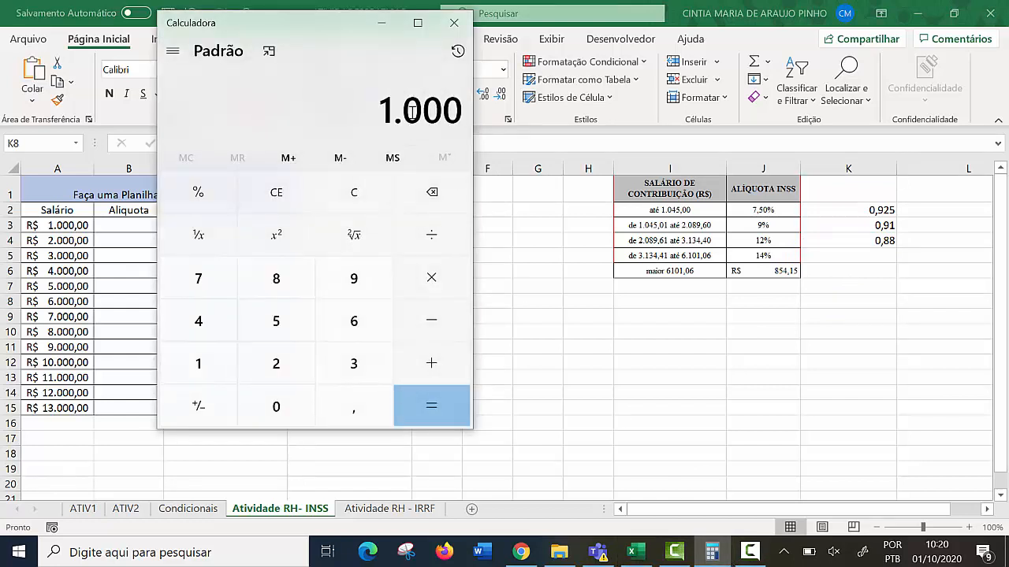
{"action": "key", "text": "BackSpace"}
{"action": "key", "text": "minus"}
{"action": "type", "text": "14"}
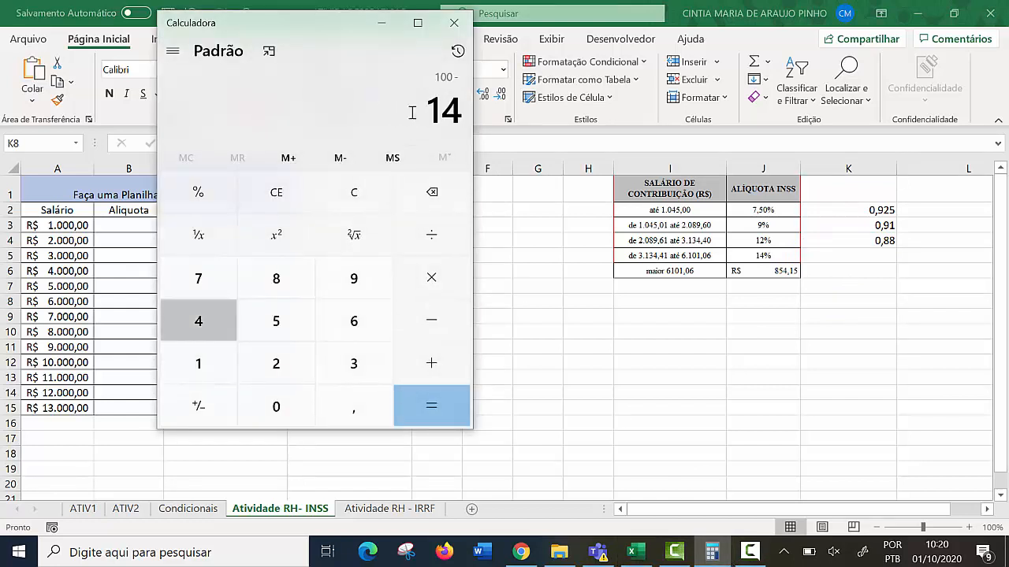
{"action": "key", "text": "Return"}
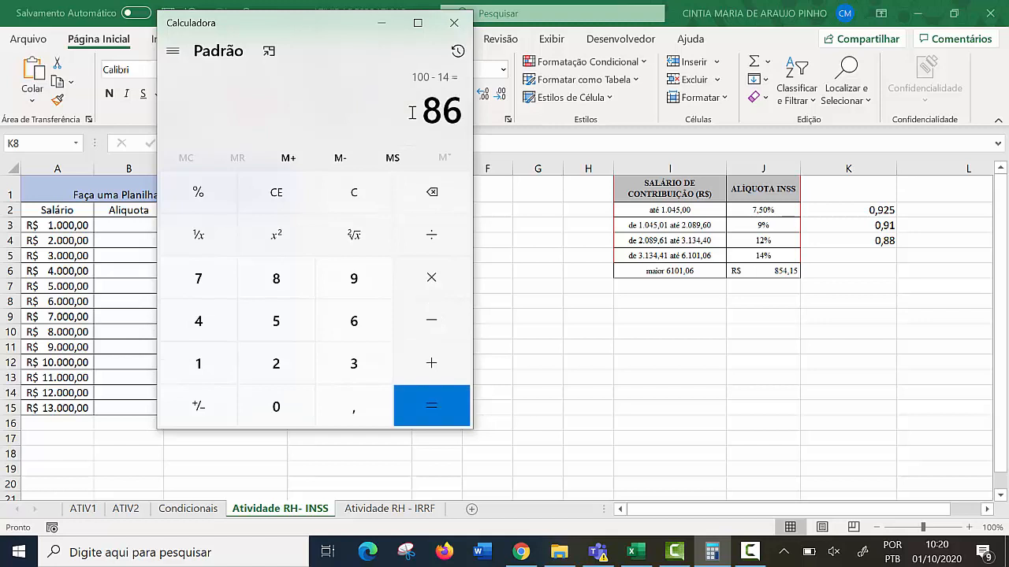
Step: Divide the difference between 100 and 14 by 100 to get the fourth bracket's decimal factor
{"action": "left_click", "coordinate": [451, 249]}
{"action": "left_click", "coordinate": [199, 363]}
{"action": "left_click", "coordinate": [276, 406]}
{"action": "left_click", "coordinate": [276, 406]}
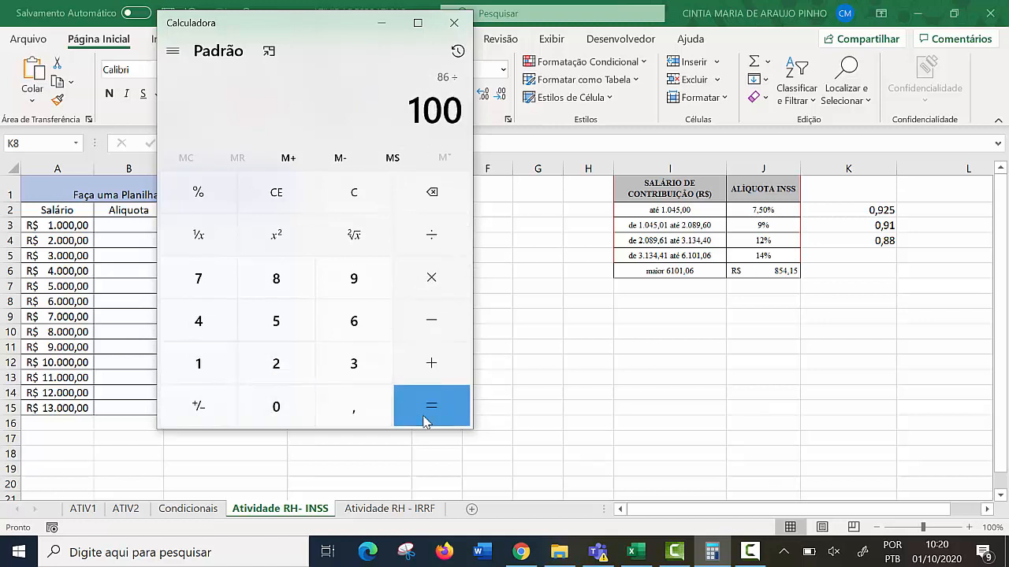
{"action": "left_click", "coordinate": [428, 418]}
Step: Return to the Excel sheet and enter 0,86 in cell K5, beside the 14% rate
{"action": "left_click", "coordinate": [851, 255]}
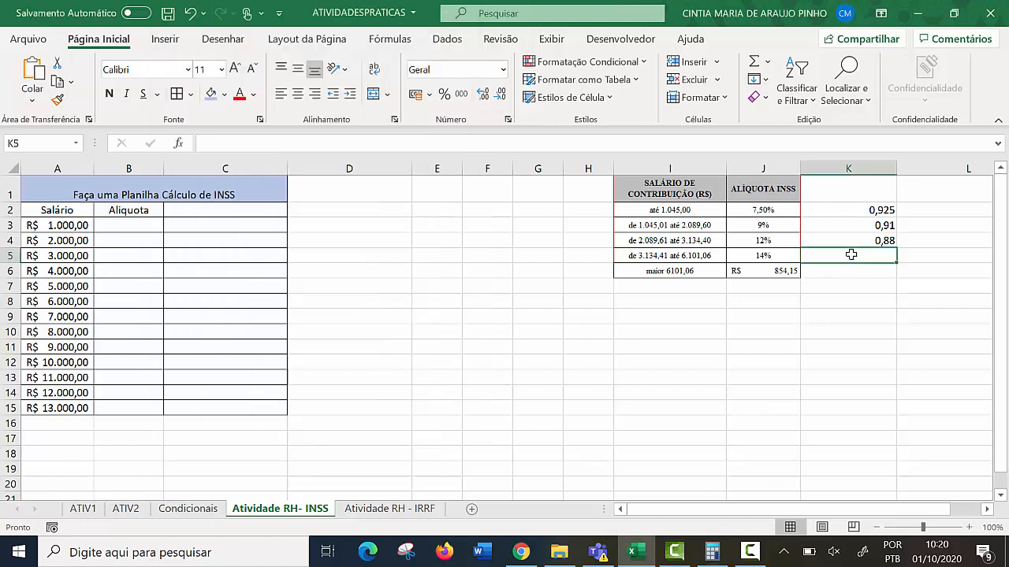
{"action": "type", "text": "0,"}
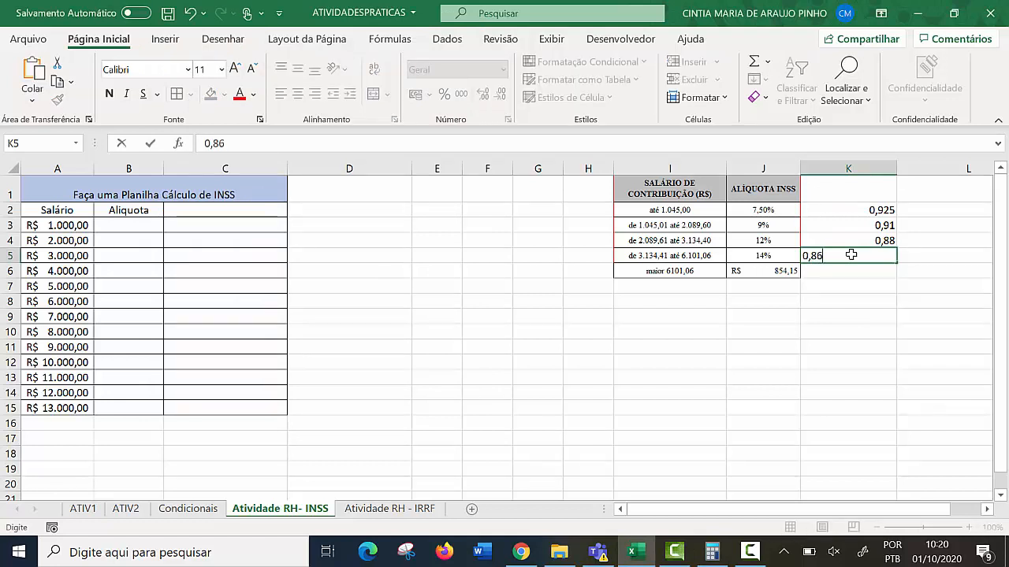
{"action": "type", "text": "86"}
{"action": "left_click", "coordinate": [880, 317]}
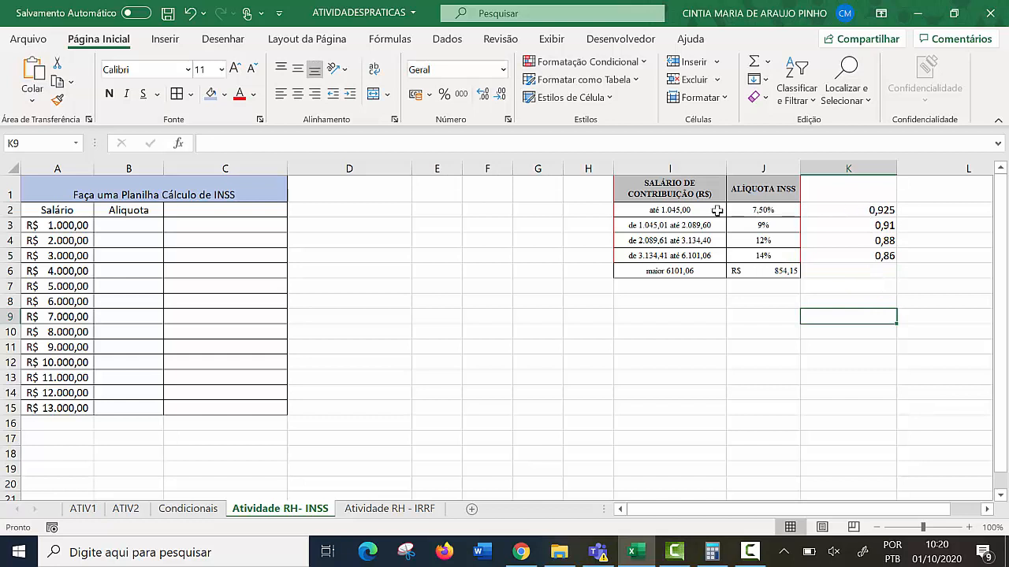
Step: Centre the contents of cells I2:K5 horizontally, including the decimal factors
{"action": "left_click_drag", "start_coordinate": [659, 213], "coordinate": [866, 255]}
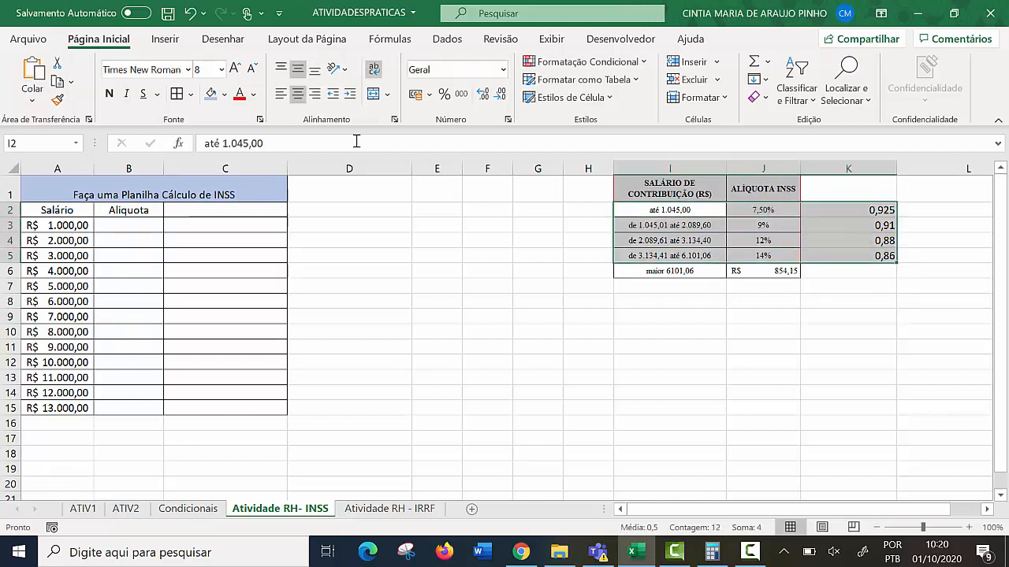
{"action": "left_click", "coordinate": [298, 95]}
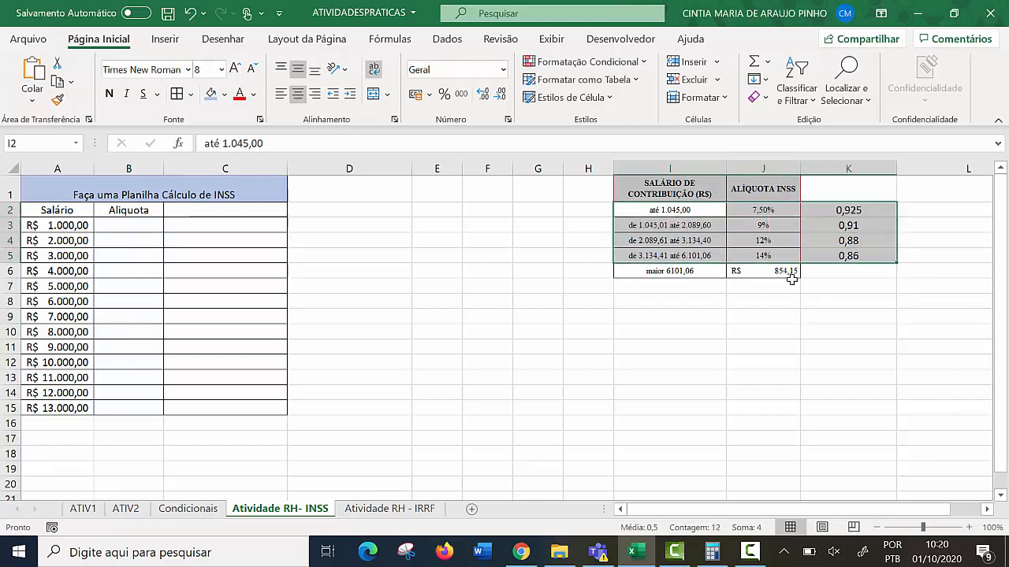
{"action": "left_click", "coordinate": [864, 300]}
Step: Label the factor column Desconto in cell K1 and the adjacent column Acrescimo in cell L1
{"action": "left_click_drag", "start_coordinate": [851, 210], "coordinate": [851, 256]}
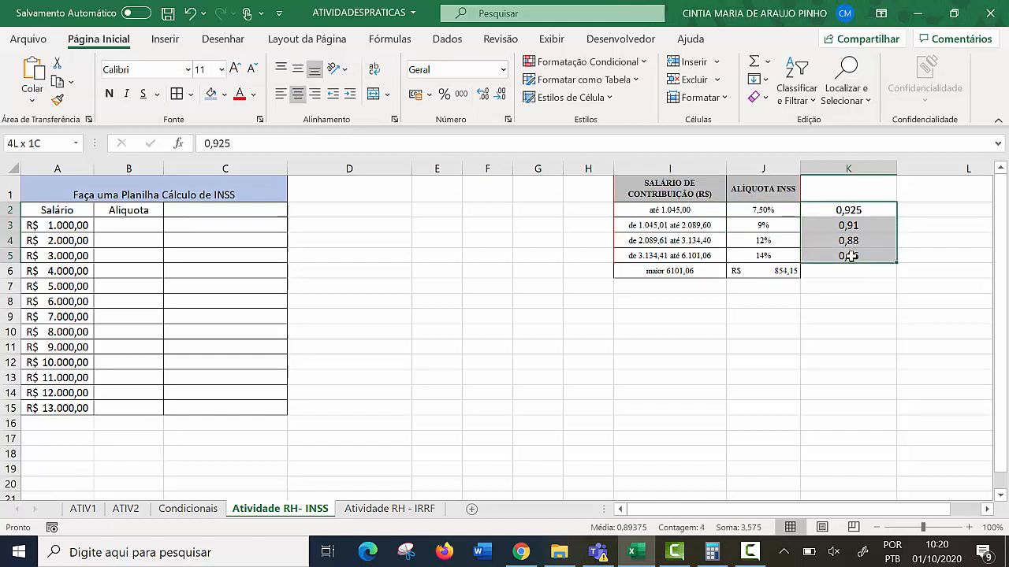
{"action": "left_click", "coordinate": [856, 193]}
{"action": "type", "text": "Descont"}
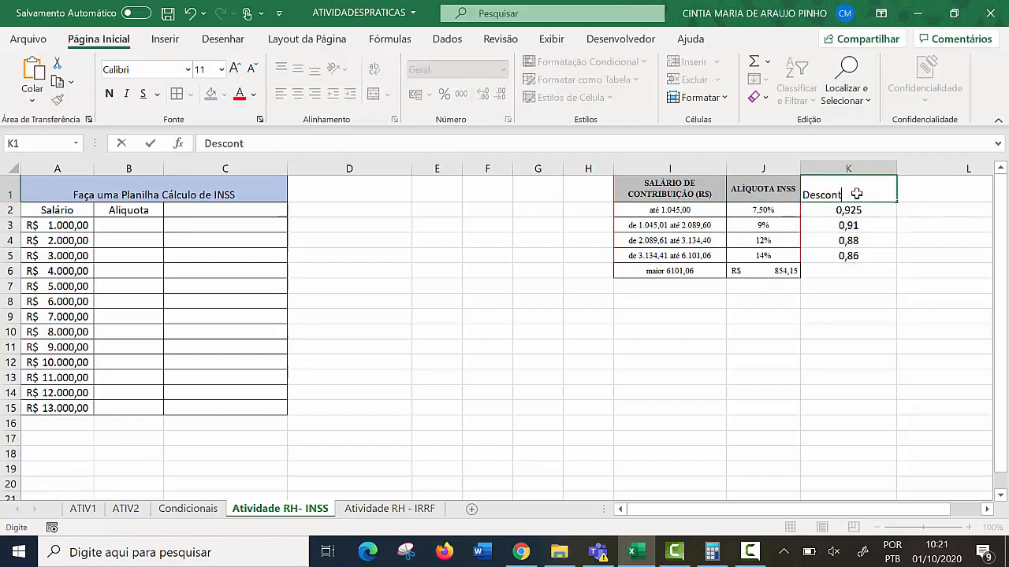
{"action": "type", "text": "o"}
{"action": "left_click", "coordinate": [864, 283]}
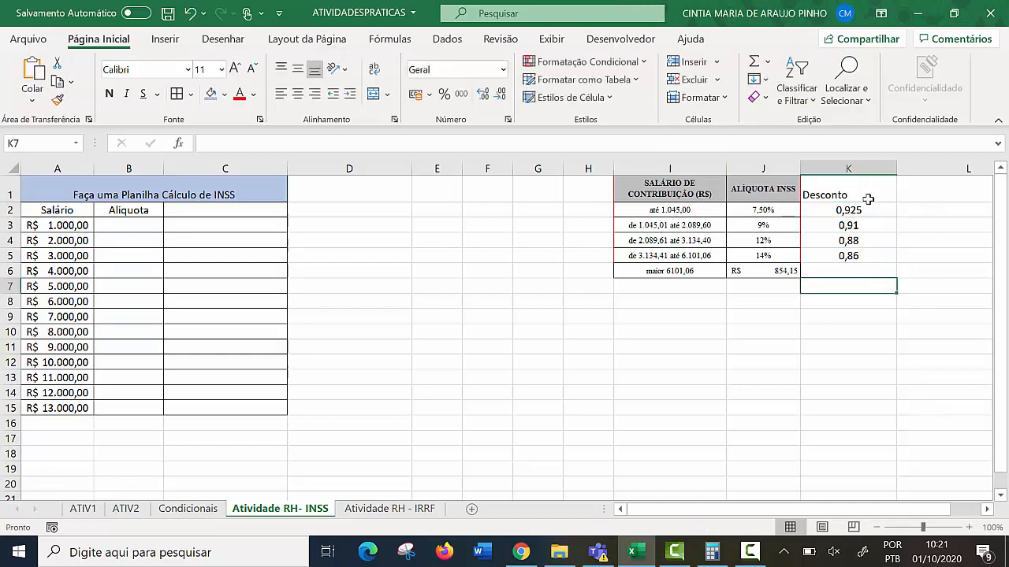
{"action": "left_click", "coordinate": [950, 186]}
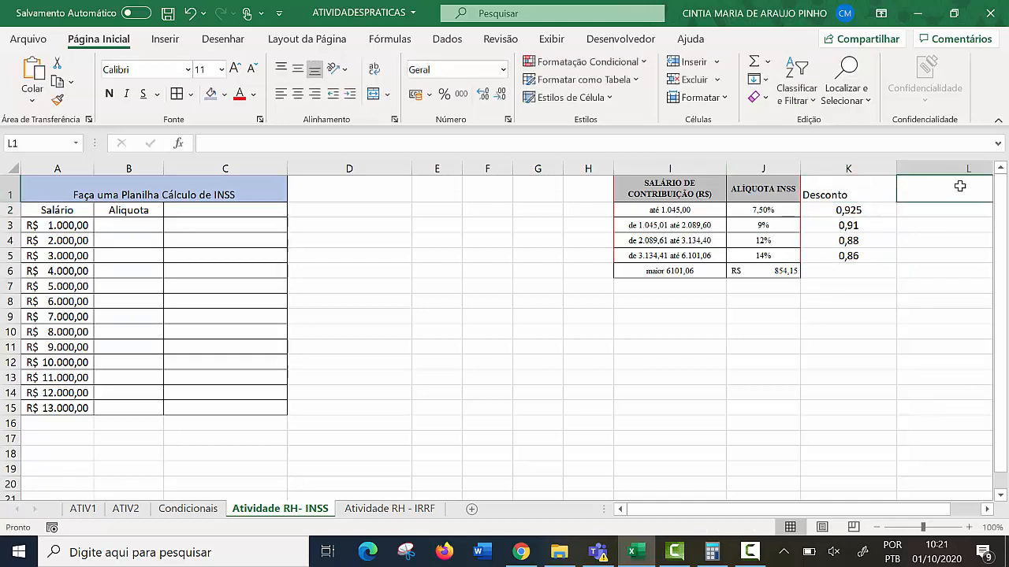
{"action": "type", "text": "Acresci"}
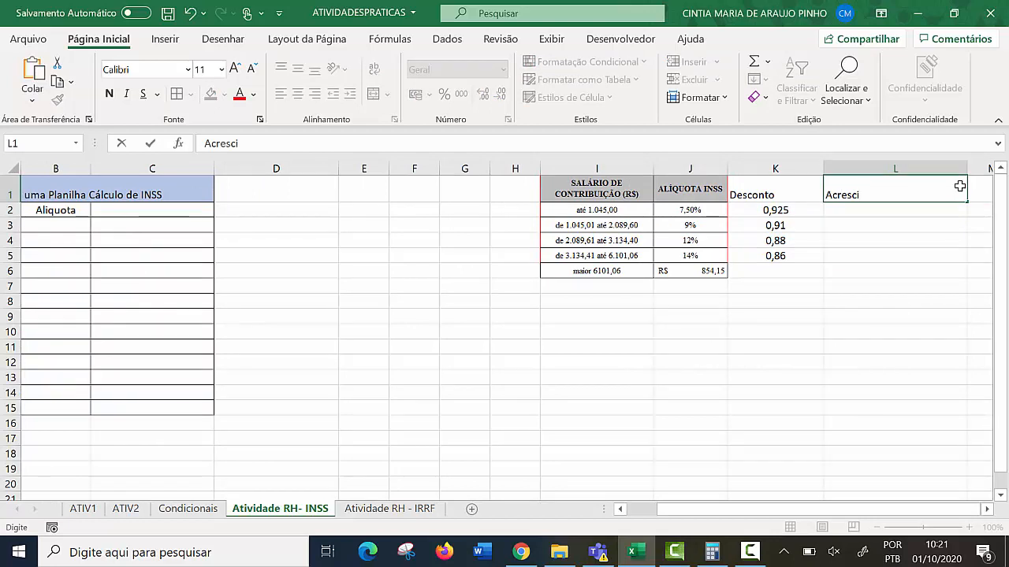
{"action": "type", "text": "mo"}
{"action": "left_click", "coordinate": [924, 332]}
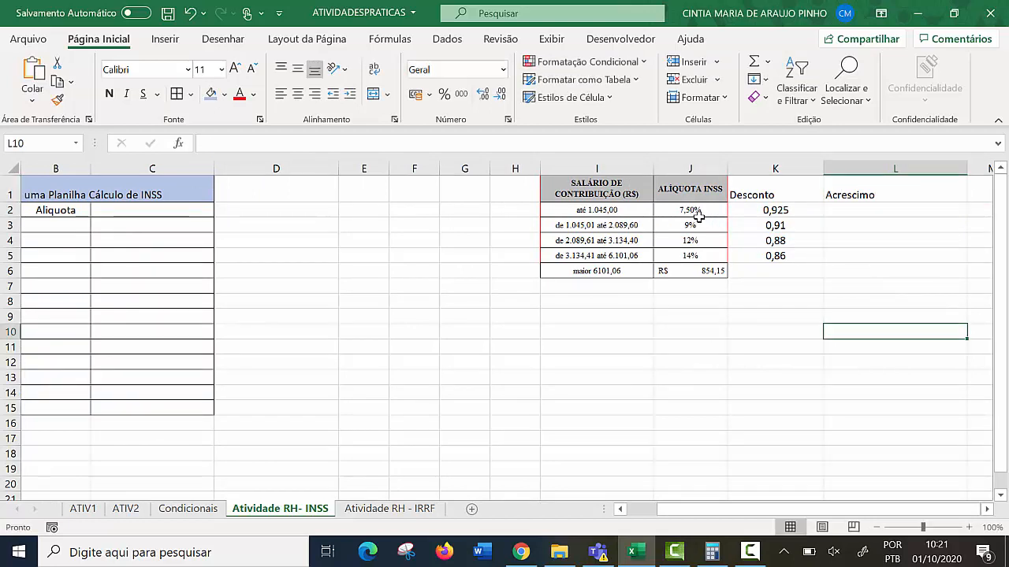
Step: Enter the increase factor 1,075 in cell L2 for the 7,50% rate
{"action": "left_click", "coordinate": [865, 211]}
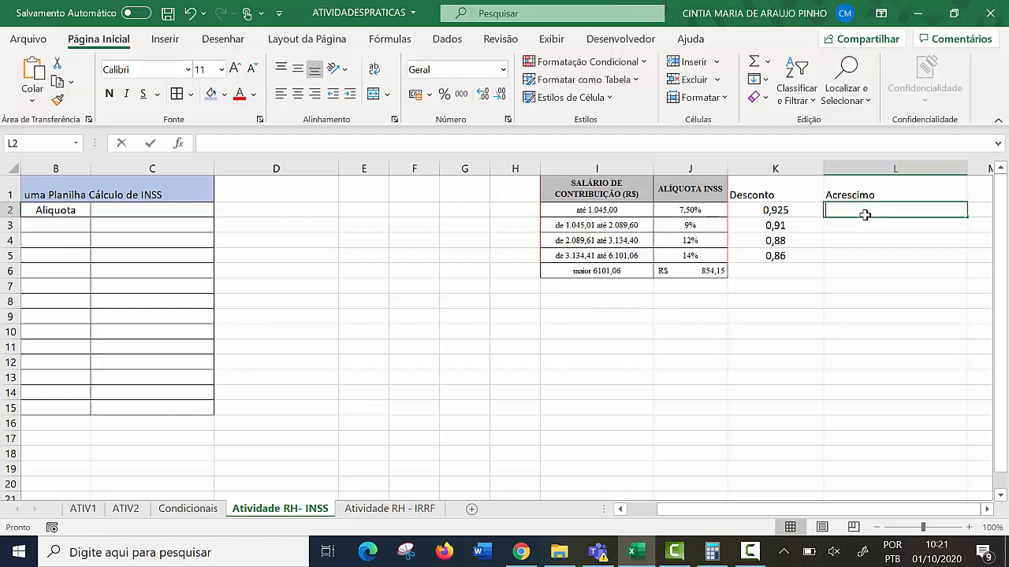
{"action": "type", "text": "1,"}
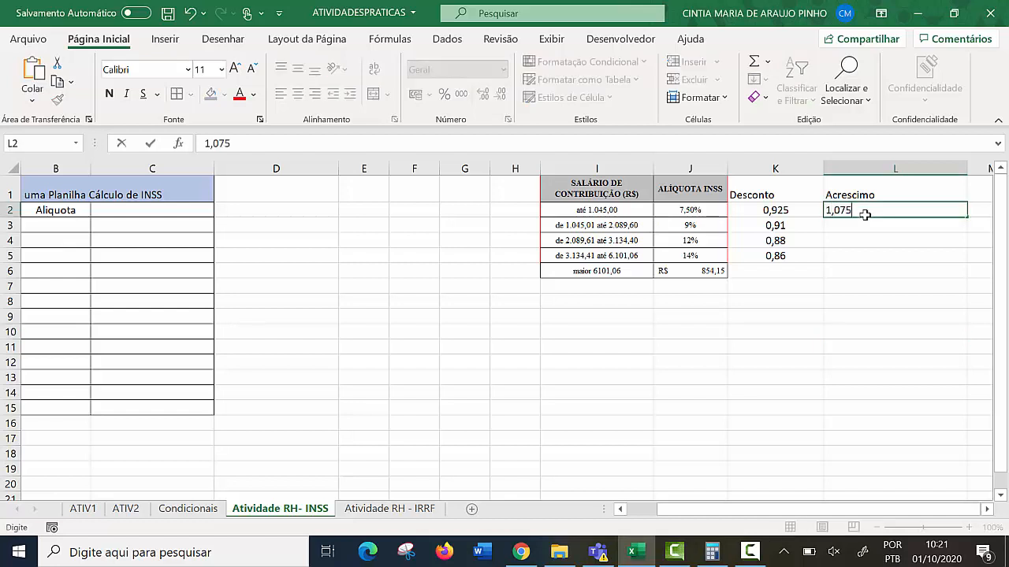
{"action": "type", "text": "075"}
{"action": "left_click", "coordinate": [864, 252]}
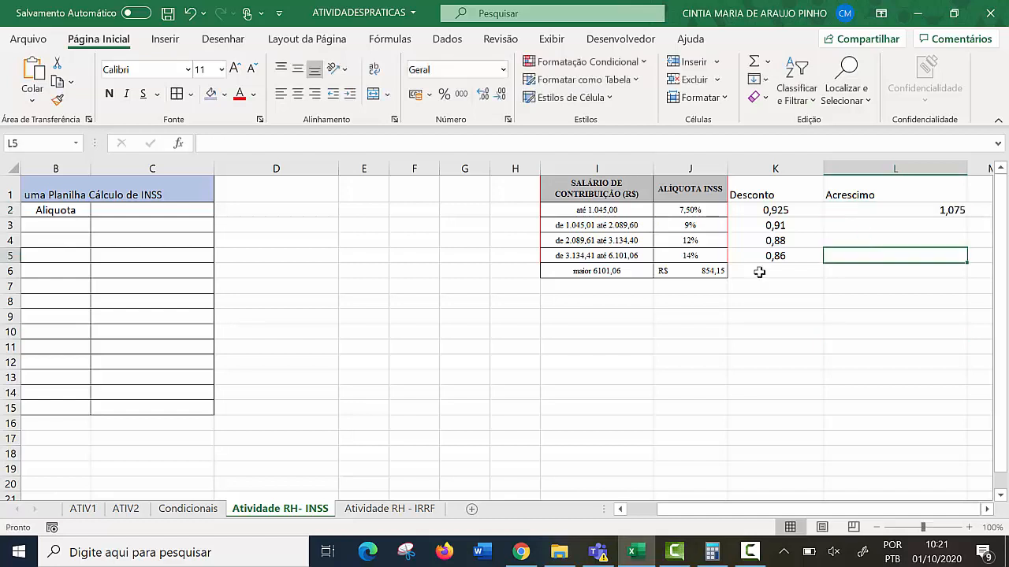
Step: Enter the increase factors 1,09, 1,12 and 1,14 in cells L3 to L5 for the 9%, 12% and 14% rates
{"action": "left_click", "coordinate": [686, 209]}
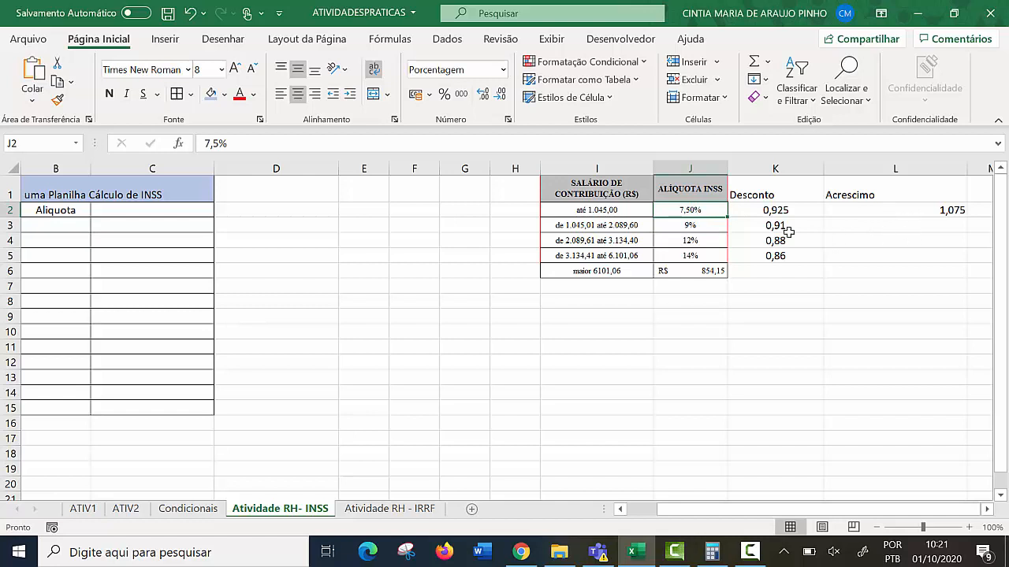
{"action": "left_click", "coordinate": [894, 225]}
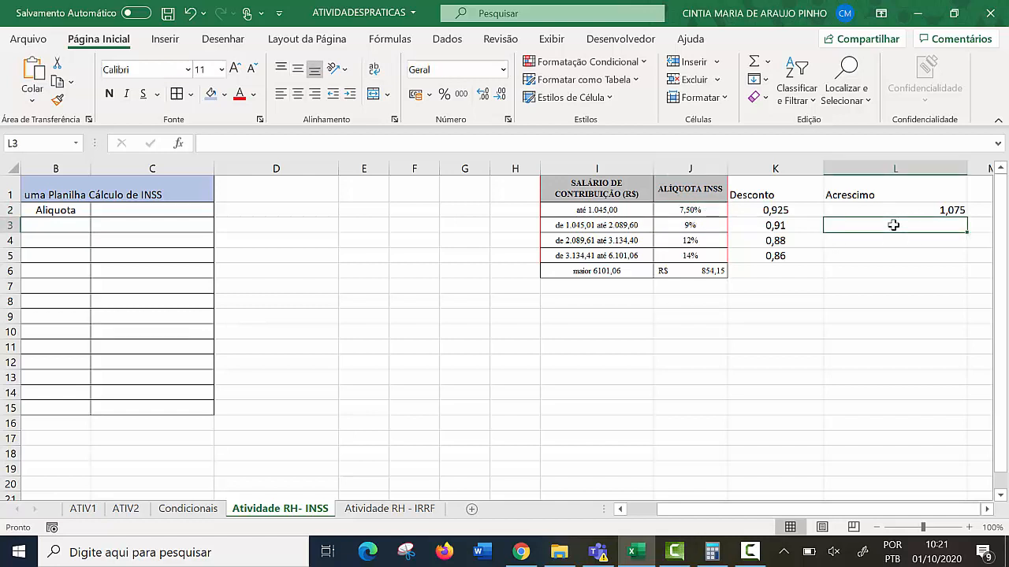
{"action": "type", "text": "1"}
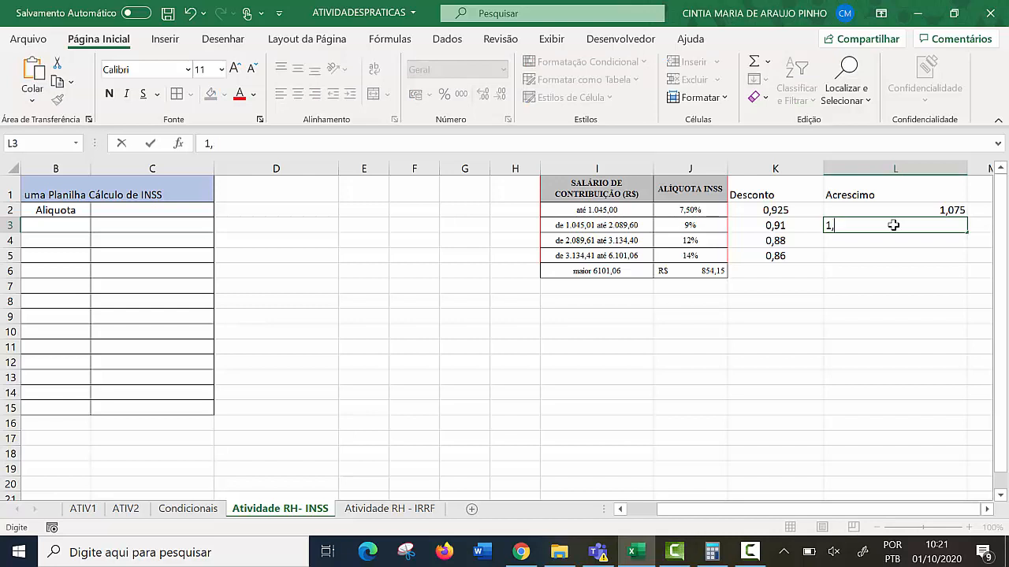
{"action": "type", "text": ",09"}
{"action": "key", "text": "Return"}
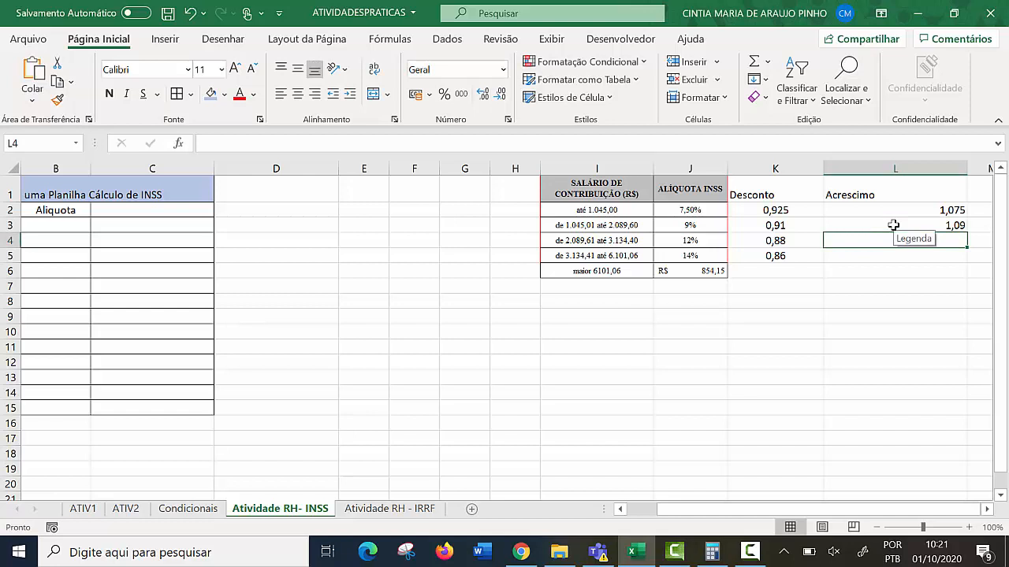
{"action": "type", "text": "1,12"}
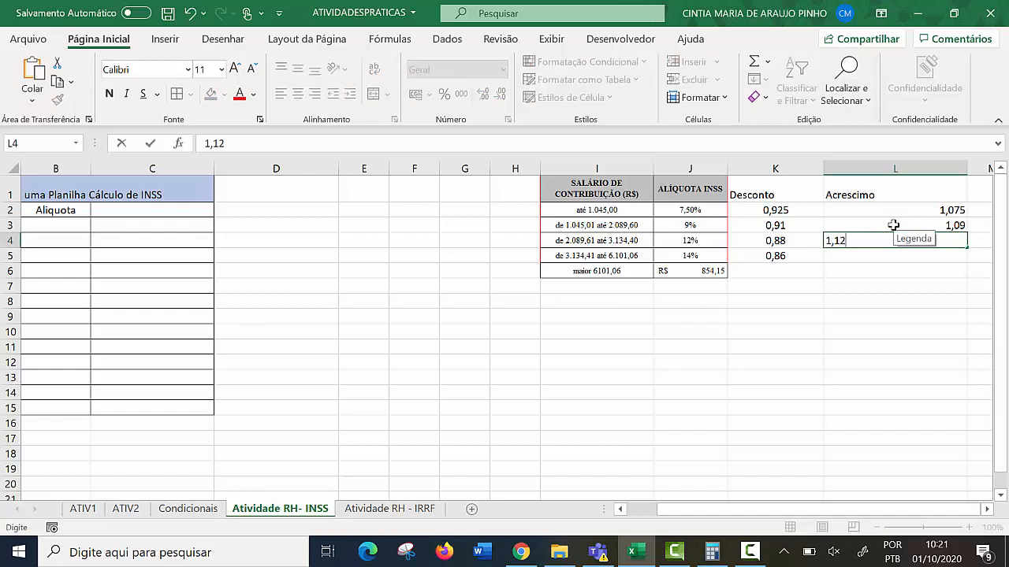
{"action": "key", "text": "Return"}
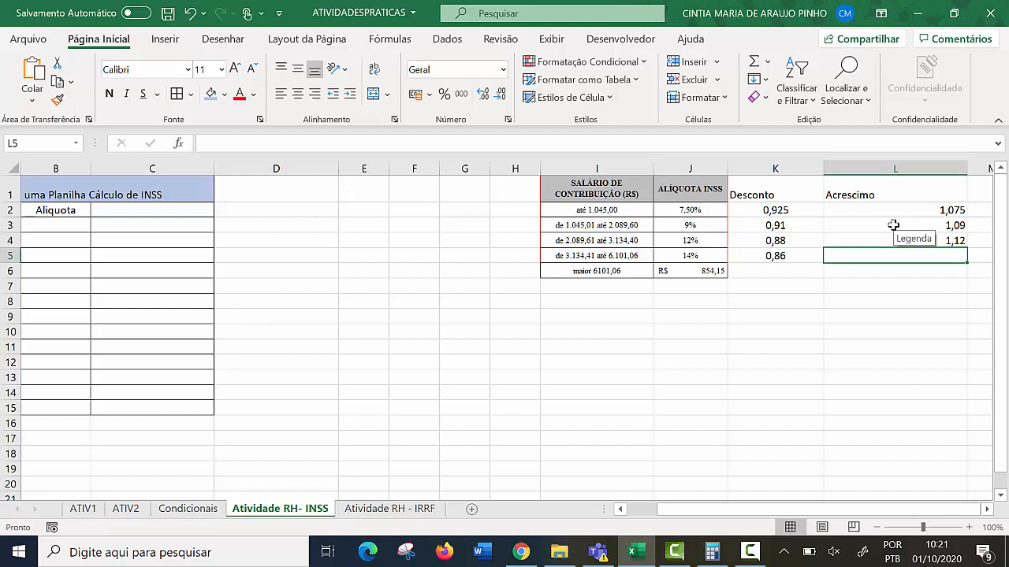
{"action": "type", "text": "1,14"}
{"action": "key", "text": "Return"}
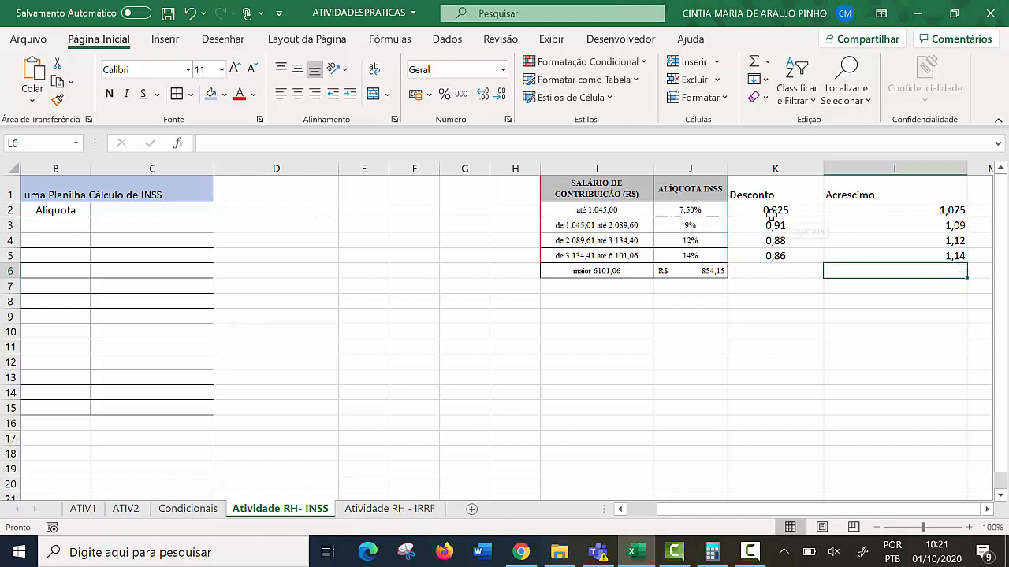
Step: Apply borders to the Desconto and Acrescimo columns in cells K1:L5
{"action": "left_click_drag", "start_coordinate": [772, 197], "coordinate": [912, 254]}
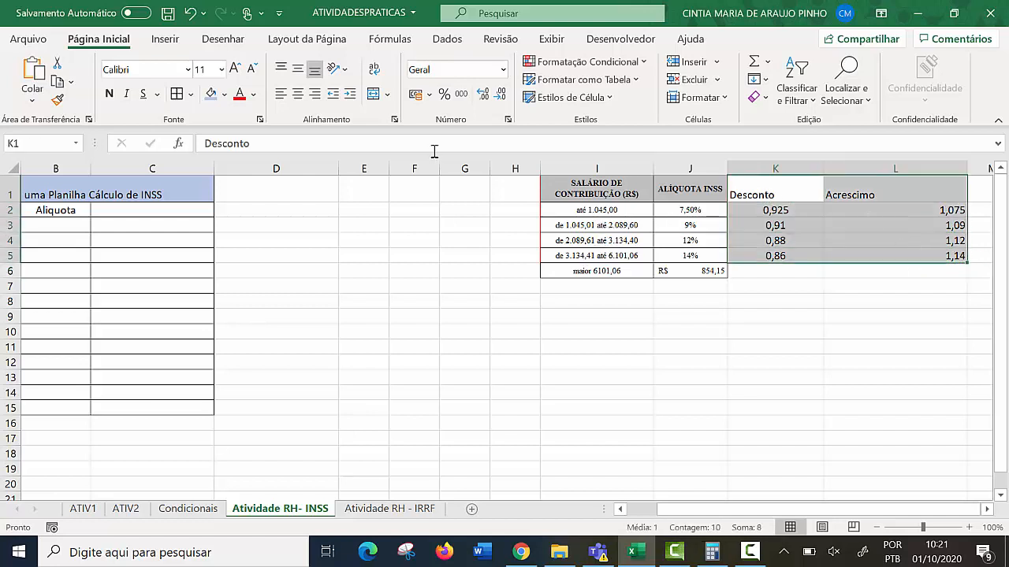
{"action": "left_click", "coordinate": [177, 94]}
{"action": "left_click", "coordinate": [804, 303]}
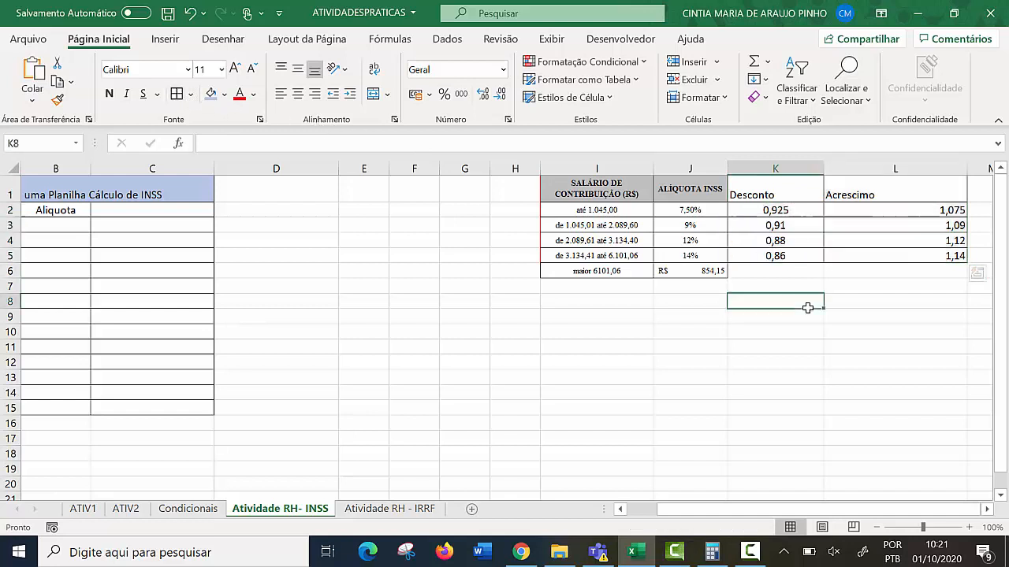
Step: Centre the contents of the whole rate table range I1:L5 horizontally
{"action": "left_click", "coordinate": [632, 187]}
{"action": "left_click_drag", "start_coordinate": [631, 187], "coordinate": [875, 257]}
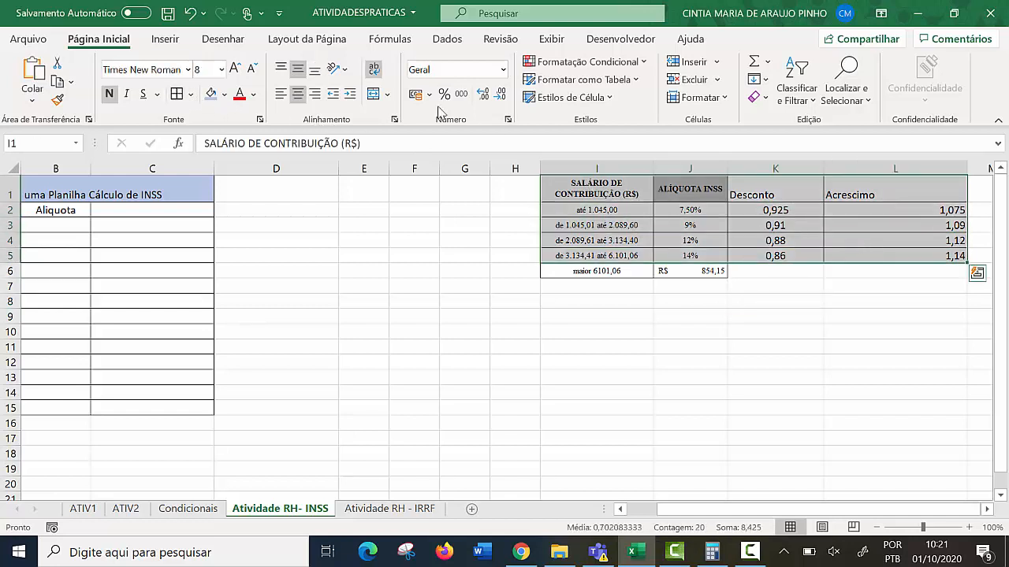
{"action": "left_click", "coordinate": [299, 95]}
{"action": "left_click", "coordinate": [298, 96]}
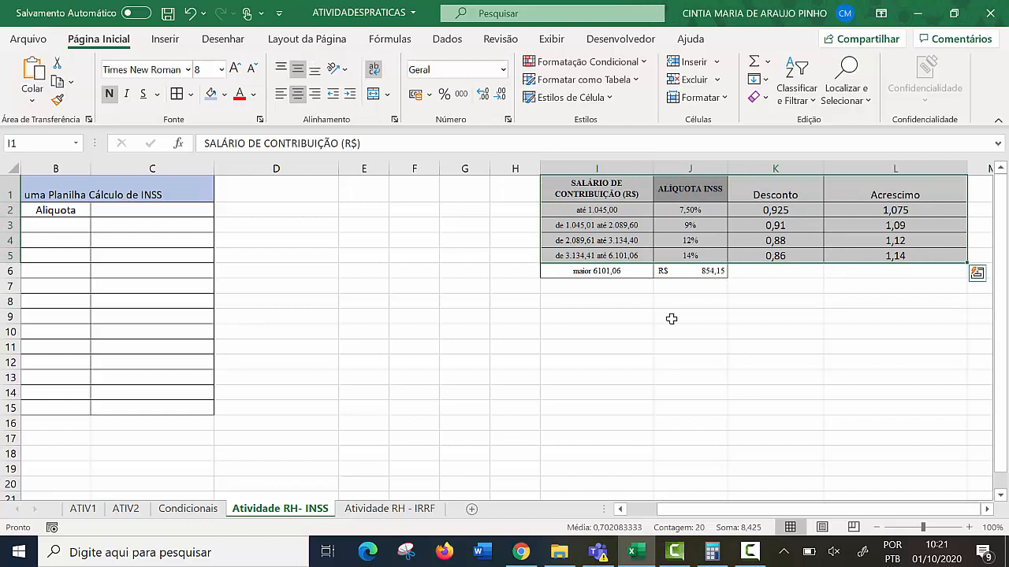
{"action": "left_click", "coordinate": [779, 313]}
Step: Copy the ALÍQUOTA INSS header's formatting onto the Desconto and Acrescimo headers in K1:L1
{"action": "left_click", "coordinate": [707, 189]}
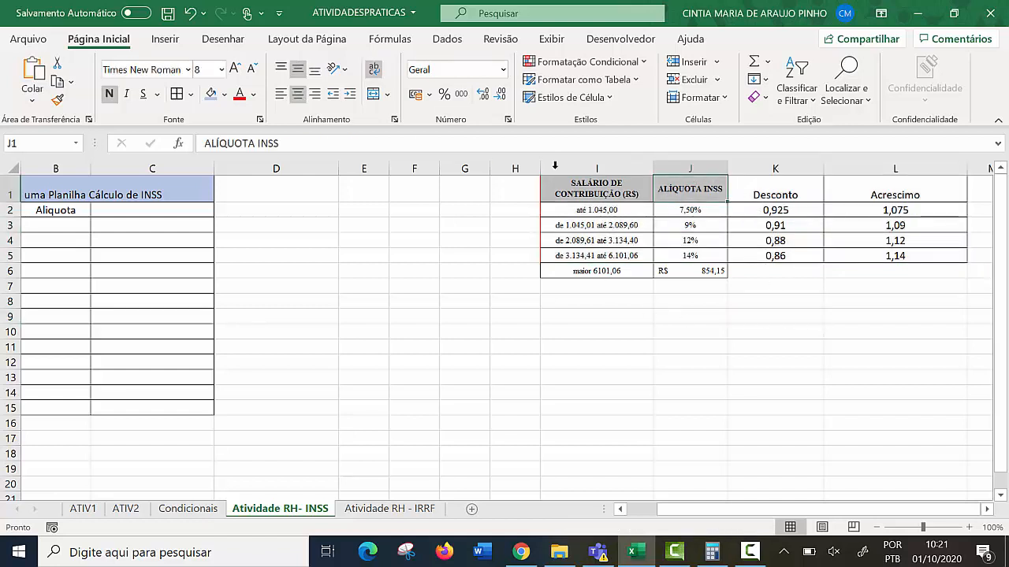
{"action": "left_click", "coordinate": [56, 100]}
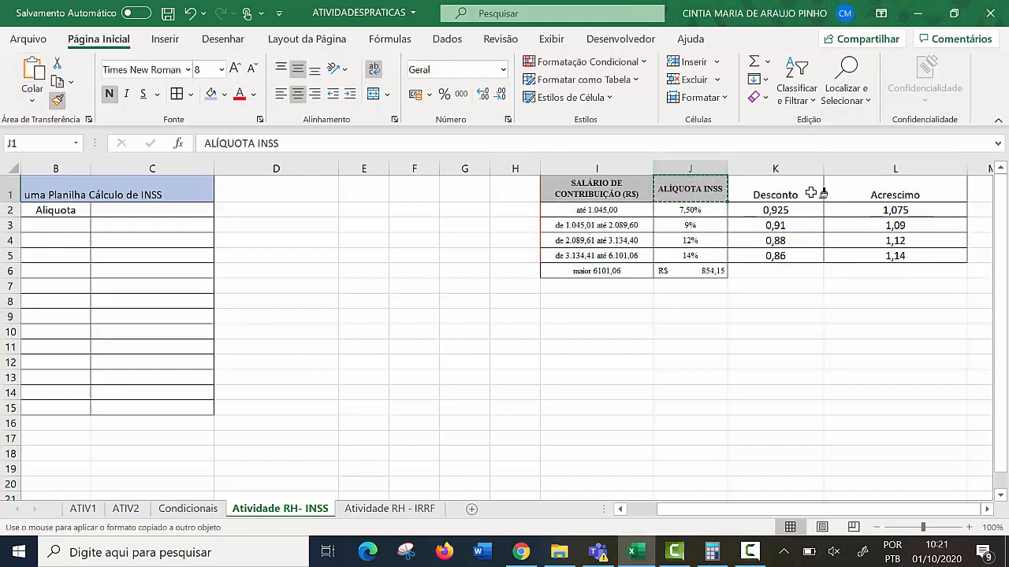
{"action": "left_click_drag", "start_coordinate": [816, 191], "coordinate": [855, 189]}
{"action": "left_click", "coordinate": [854, 286]}
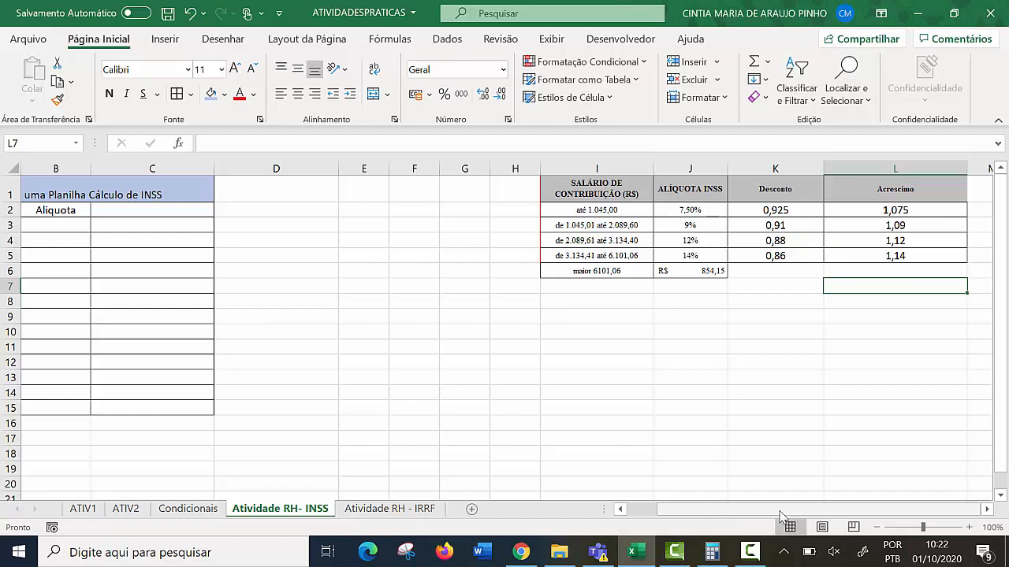
Step: Begin an SE formula in the Aliquota cell B3 for the first salary, with the logical test A3<1045
{"action": "left_click_drag", "start_coordinate": [785, 509], "coordinate": [776, 509]}
{"action": "left_click", "coordinate": [112, 226]}
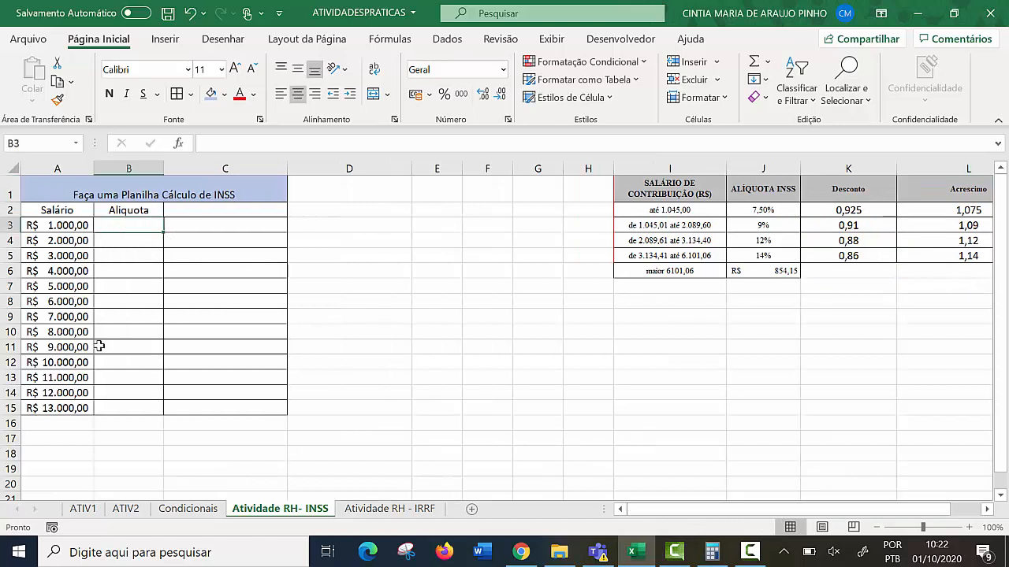
{"action": "type", "text": "="}
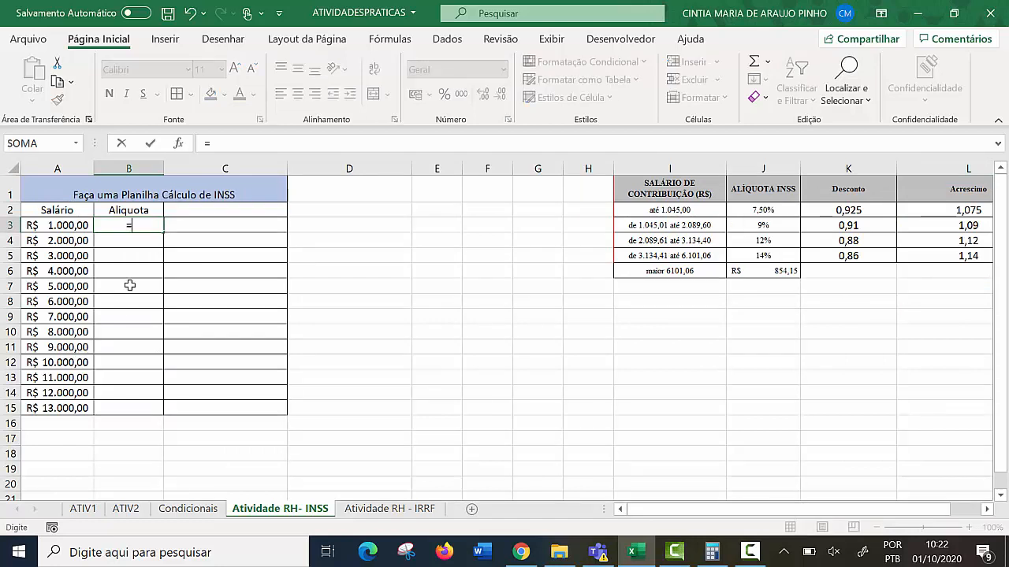
{"action": "left_click", "coordinate": [249, 145]}
{"action": "type", "text": "s"}
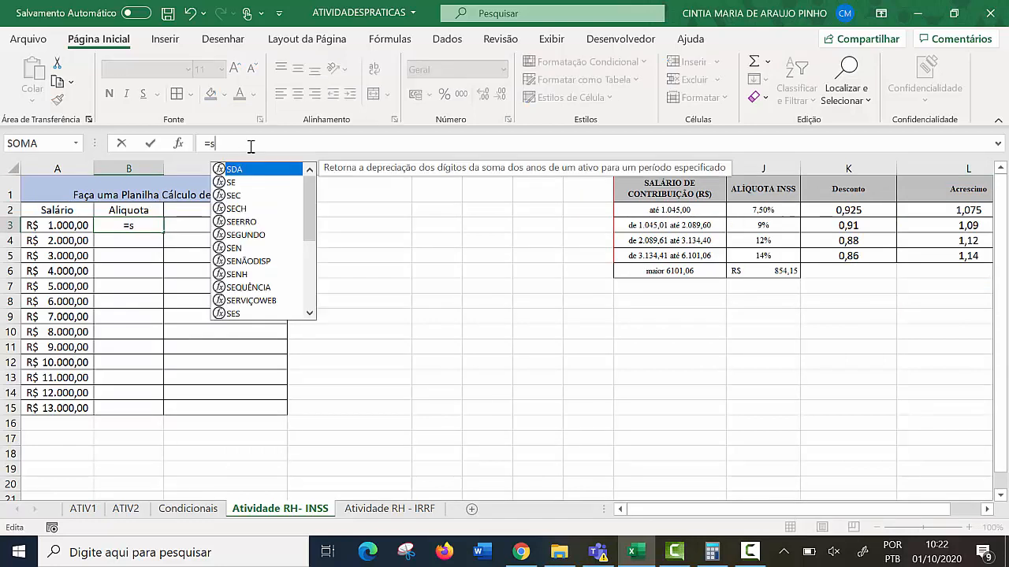
{"action": "type", "text": "e"}
{"action": "key", "text": "Tab"}
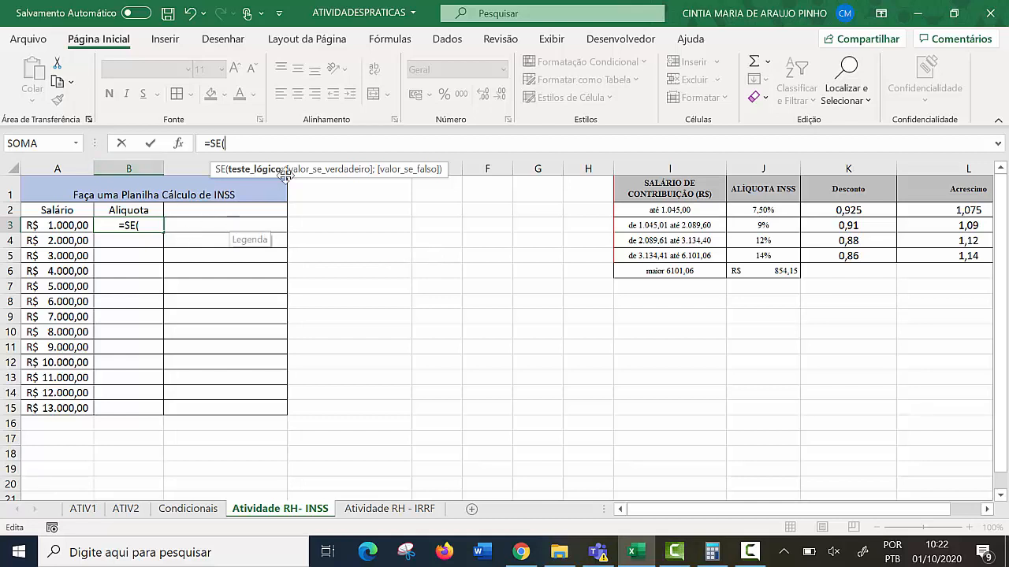
{"action": "left_click", "coordinate": [60, 225]}
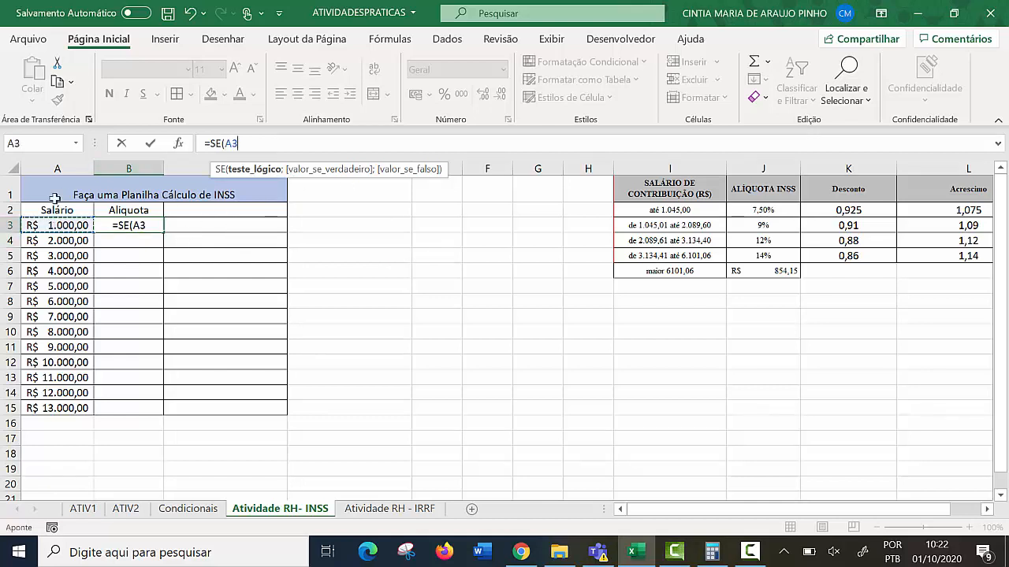
{"action": "left_click", "coordinate": [63, 226]}
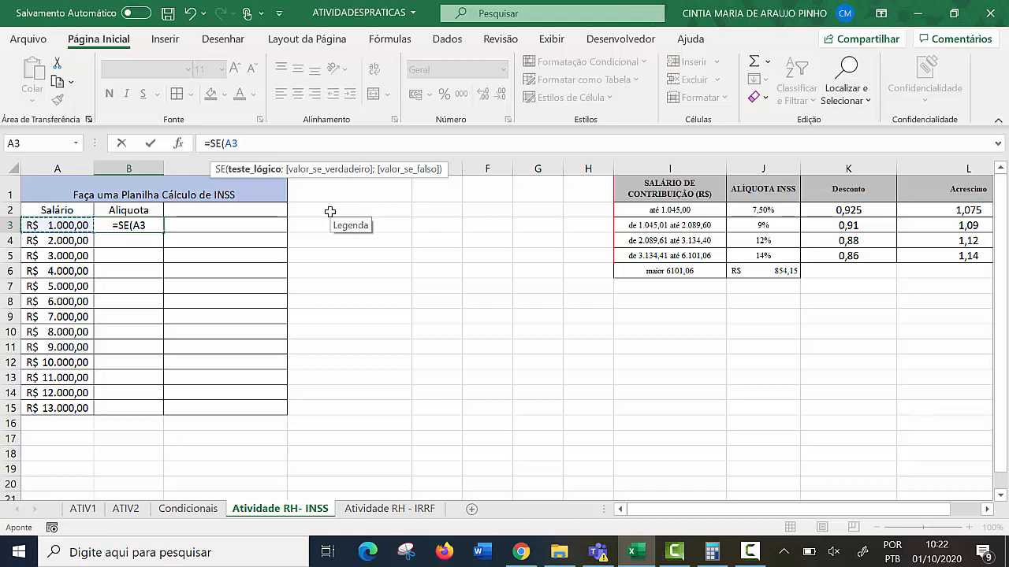
{"action": "type", "text": "<1045"}
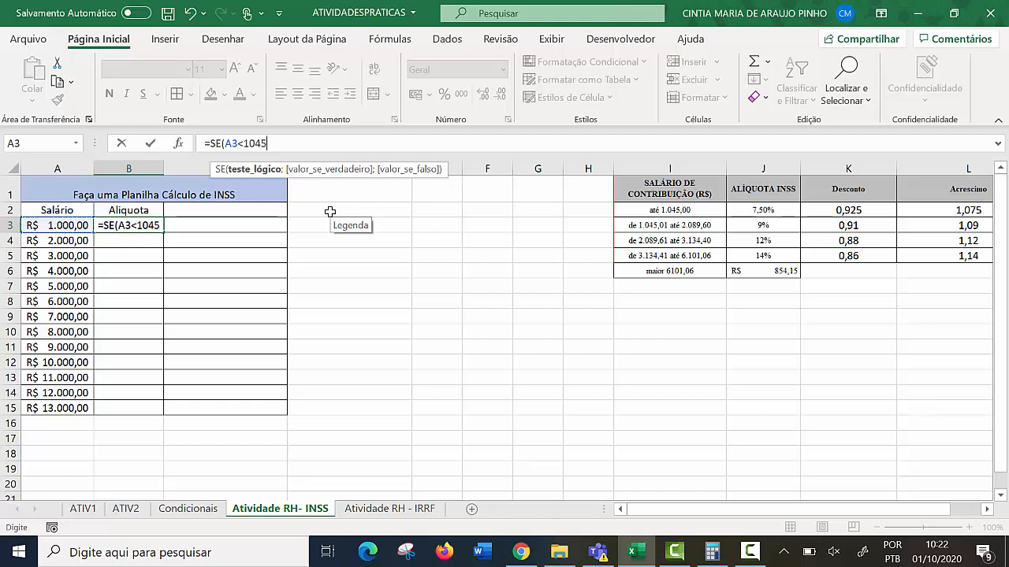
{"action": "key", "text": "Return"}
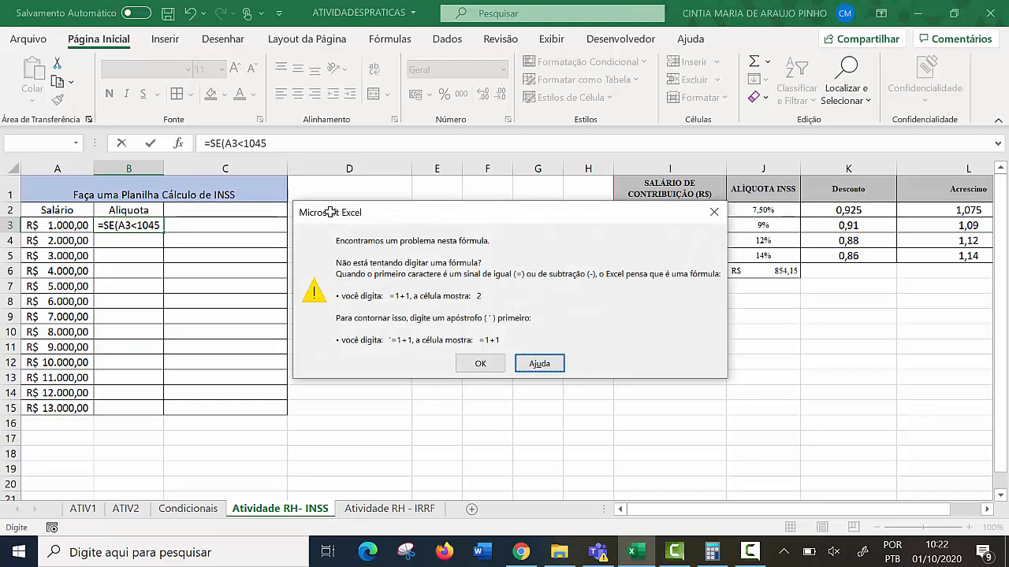
{"action": "left_click", "coordinate": [476, 366]}
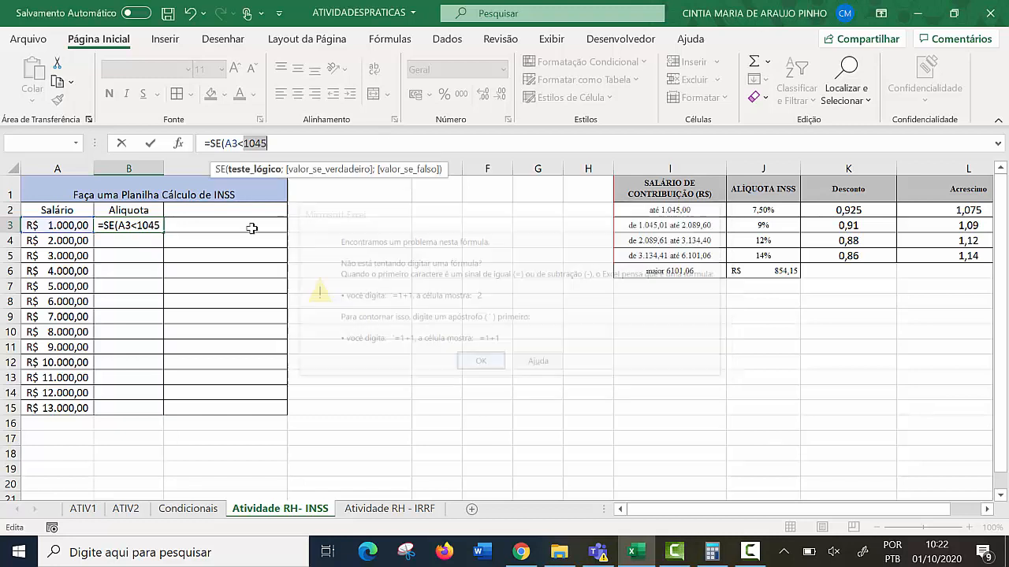
Step: Correct the formula's test to A3<=1045 and supply 7,5% as its value if true
{"action": "left_click", "coordinate": [247, 140]}
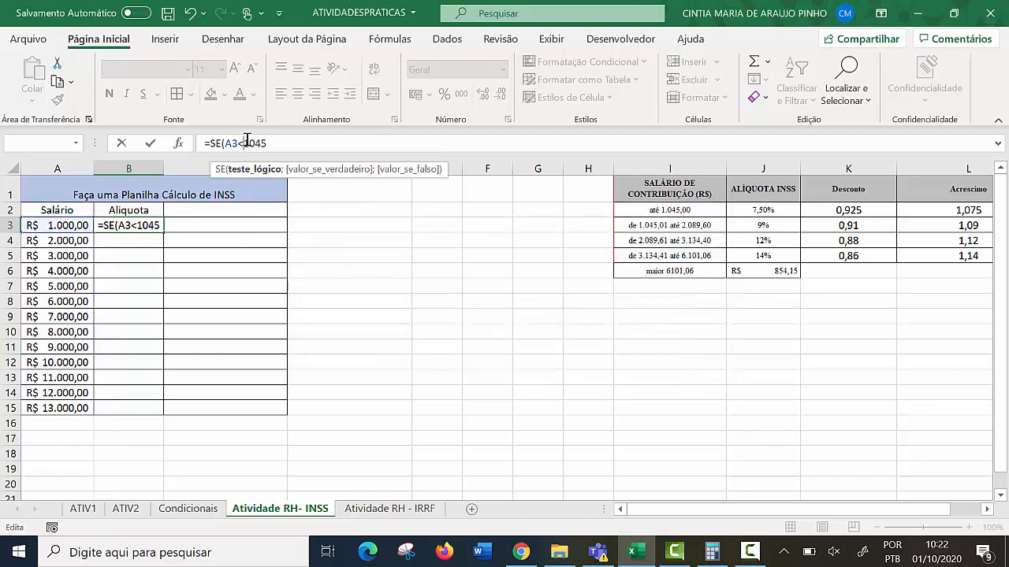
{"action": "type", "text": "=1045"}
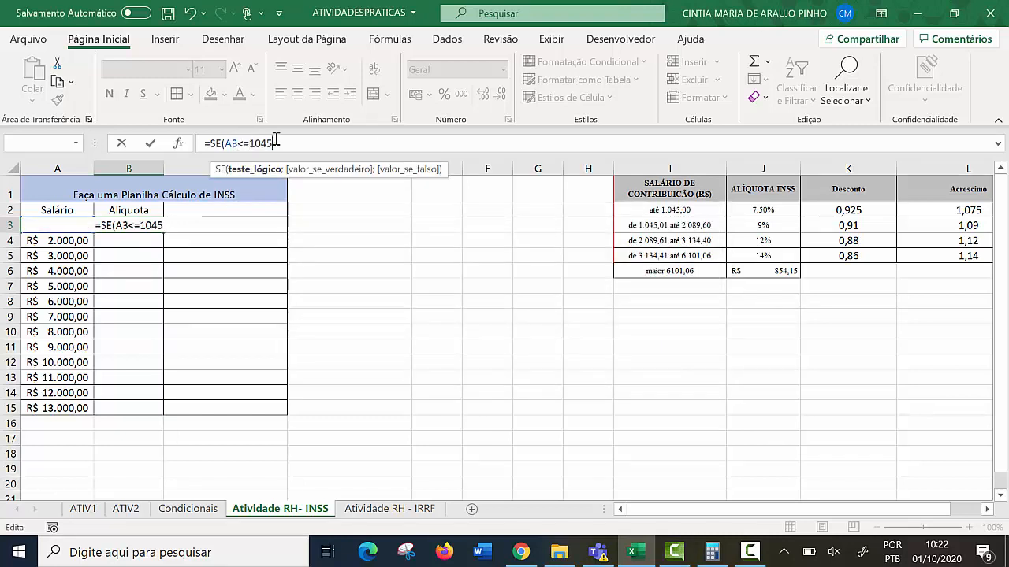
{"action": "type", "text": ";"}
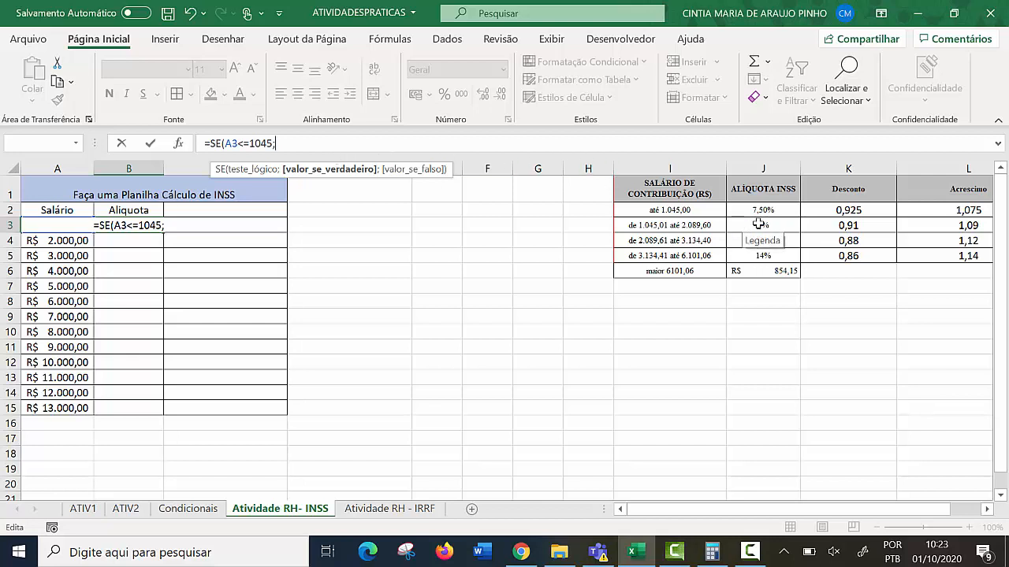
{"action": "type", "text": "7,"}
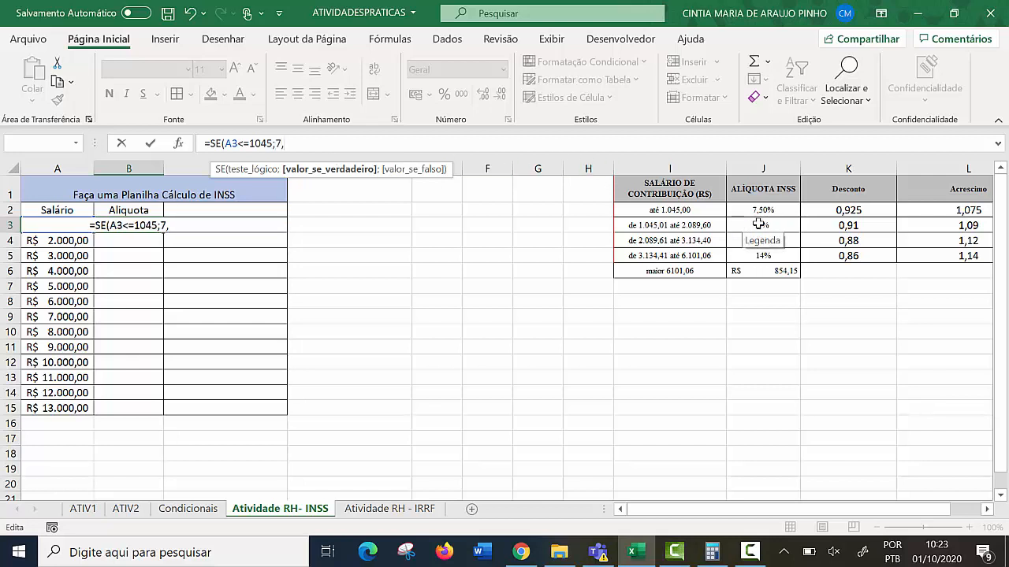
{"action": "type", "text": "5%"}
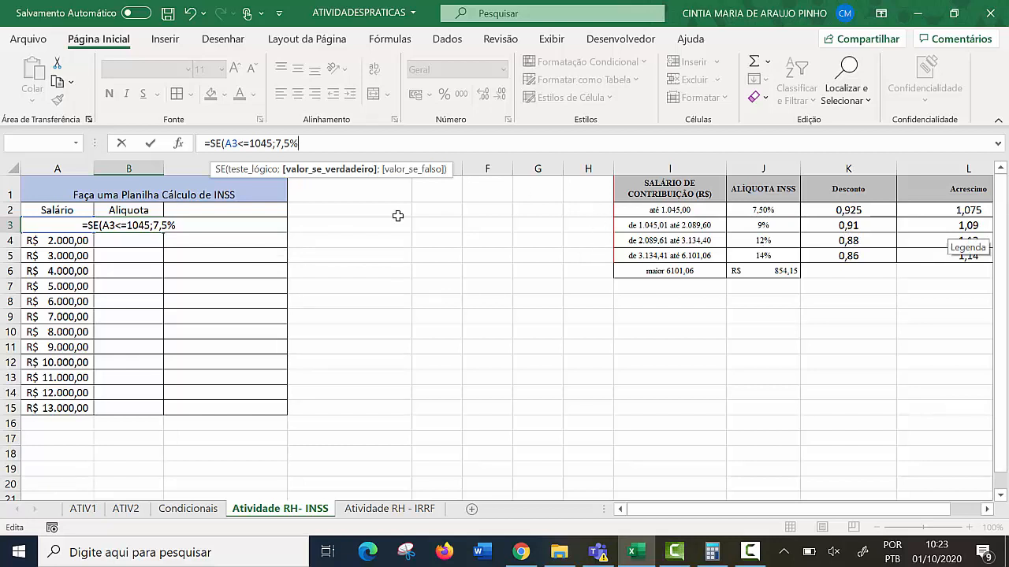
{"action": "type", "text": ";"}
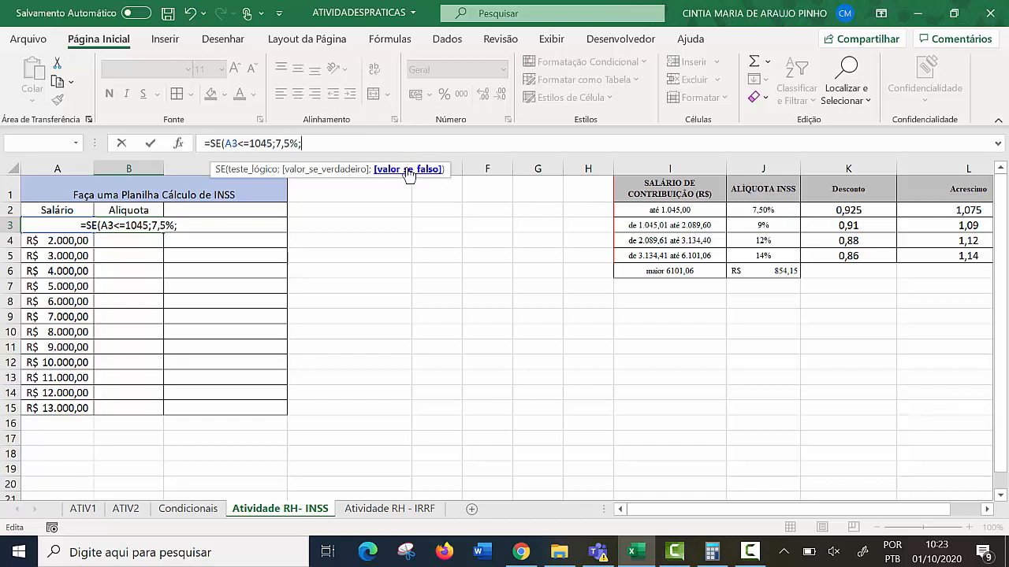
Step: Nest a second SE as the value if false in B3's formula, starting its test with A3>1045
{"action": "type", "text": "se"}
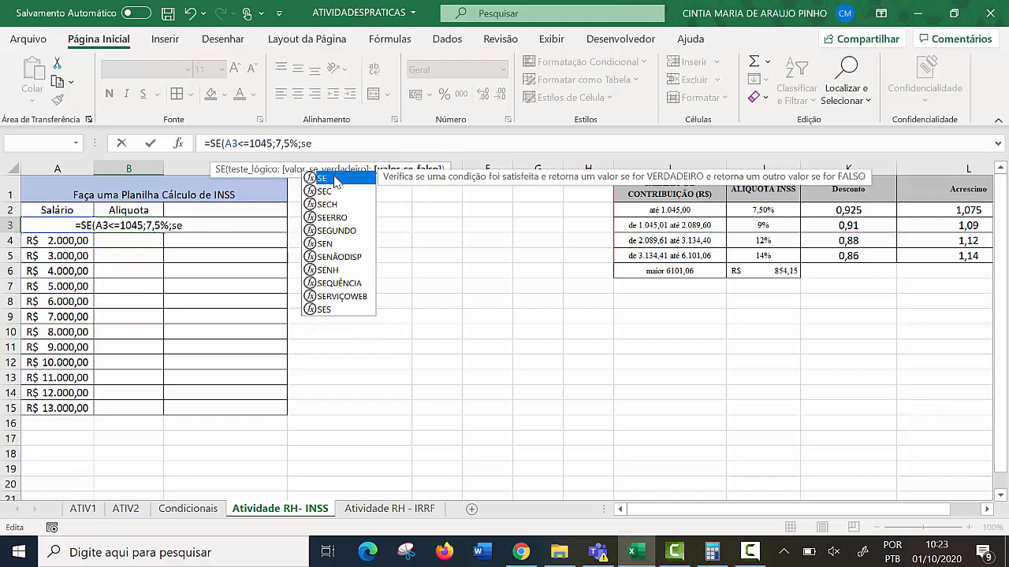
{"action": "key", "text": "Tab"}
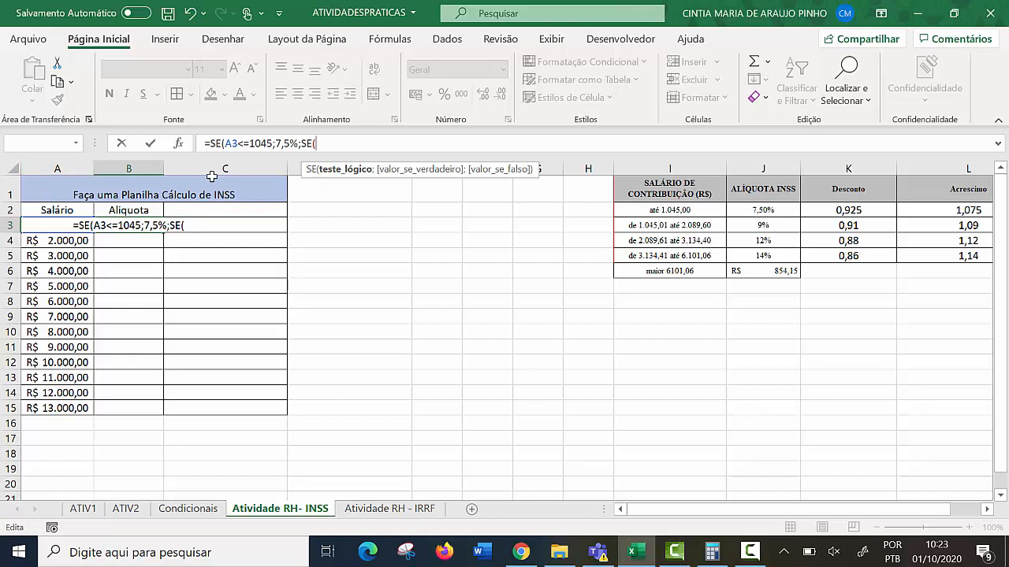
{"action": "type", "text": "A3"}
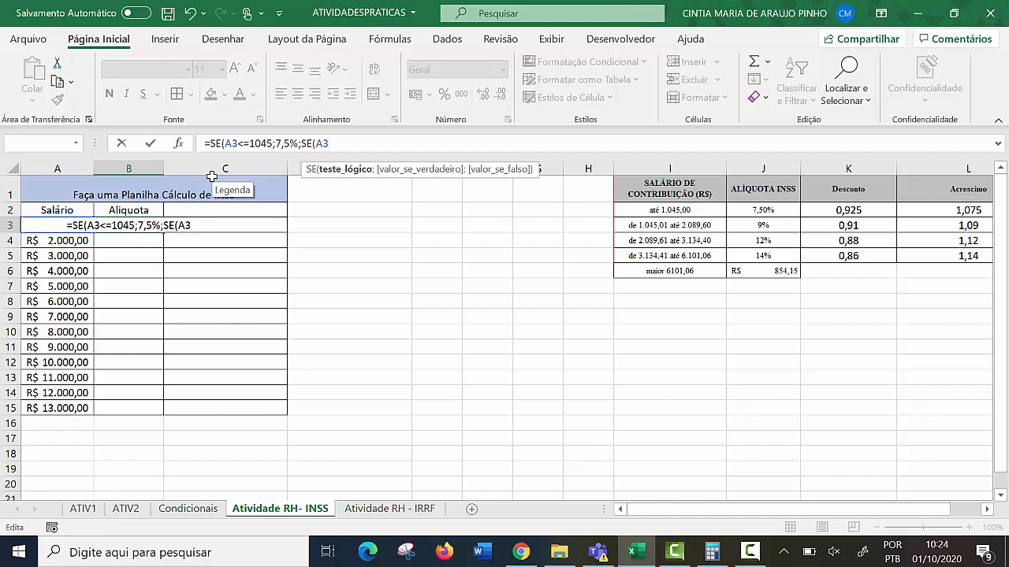
{"action": "type", "text": ">1"}
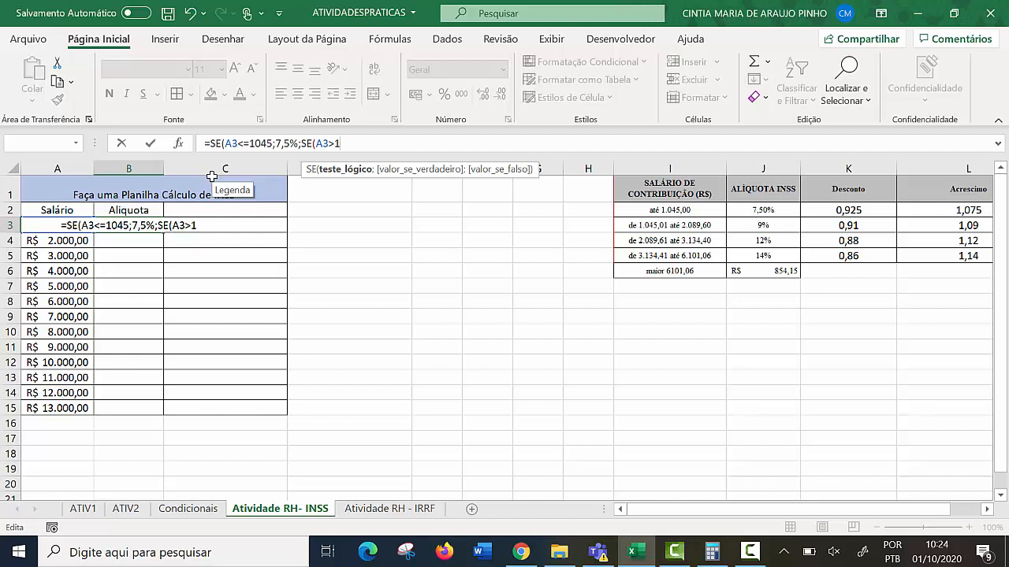
{"action": "type", "text": "0"}
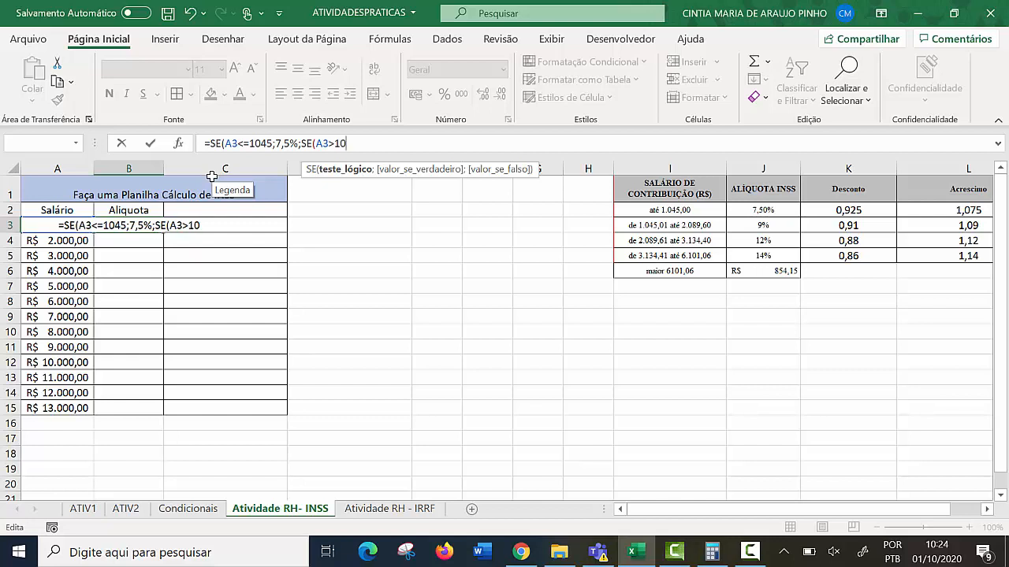
{"action": "type", "text": "45"}
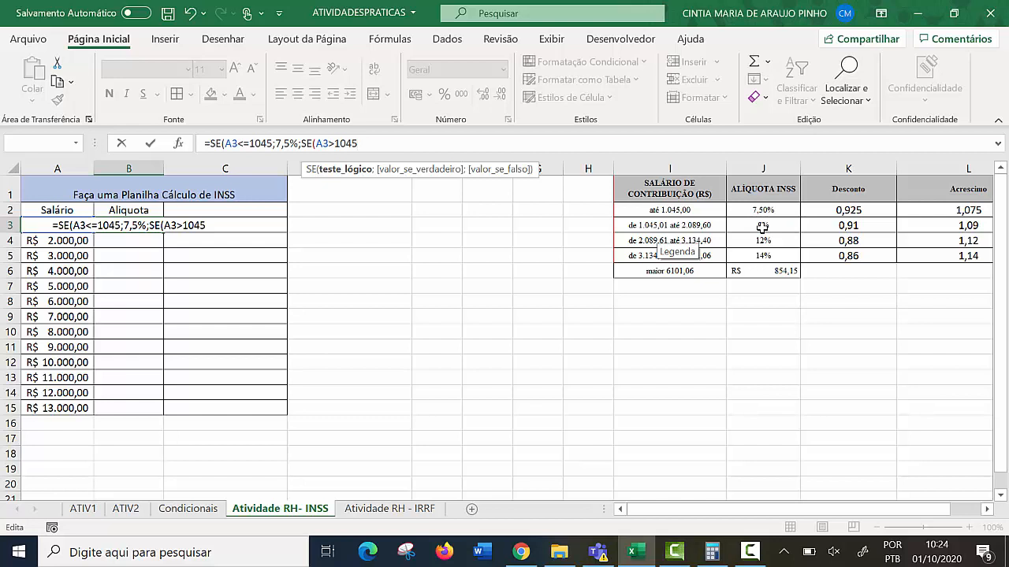
{"action": "type", "text": "e"}
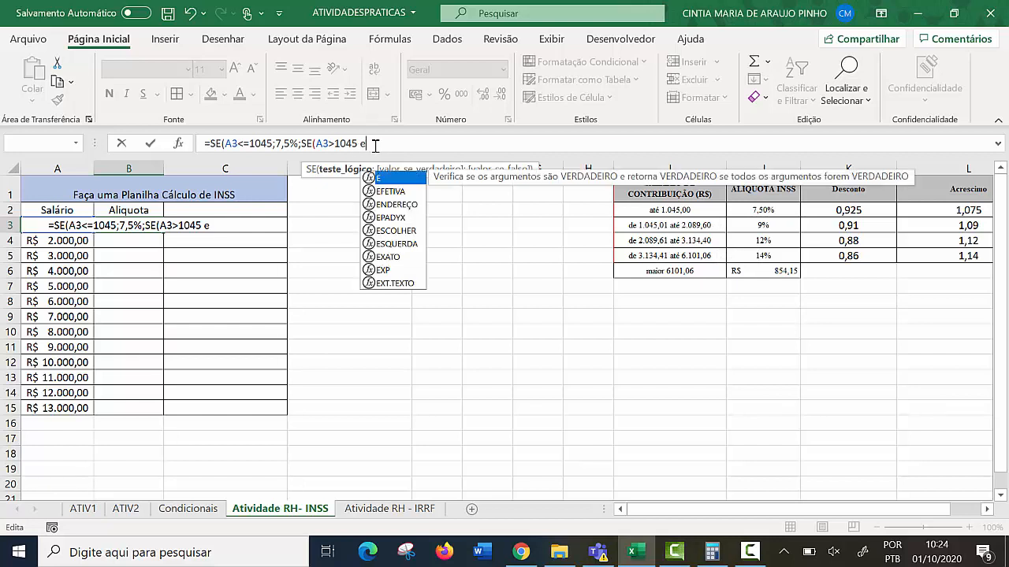
{"action": "key", "text": "BackSpace"}
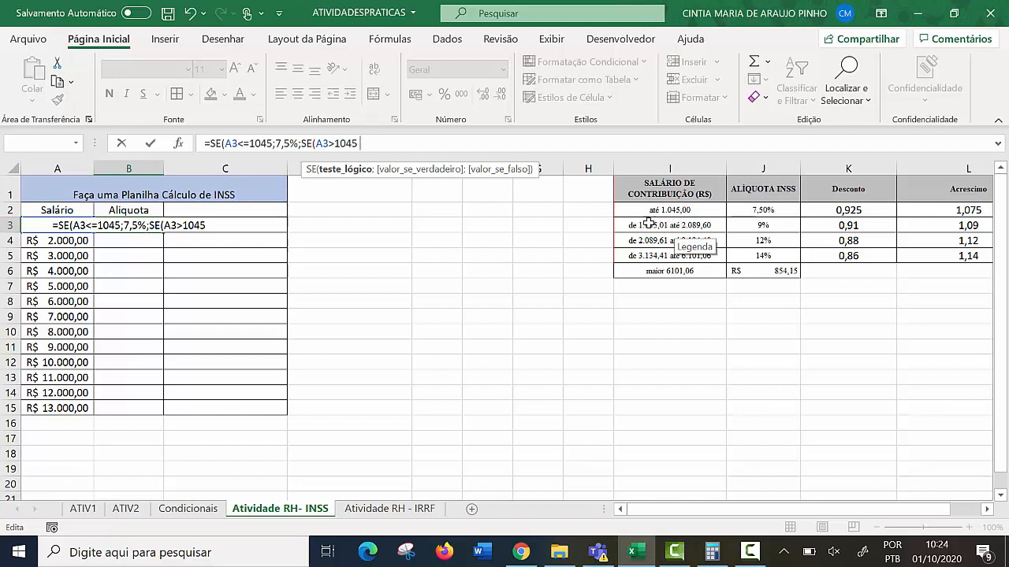
Step: Wrap the nested SE's A3>1045 test in an E function with its own parentheses
{"action": "left_click", "coordinate": [318, 144]}
{"action": "type", "text": "E"}
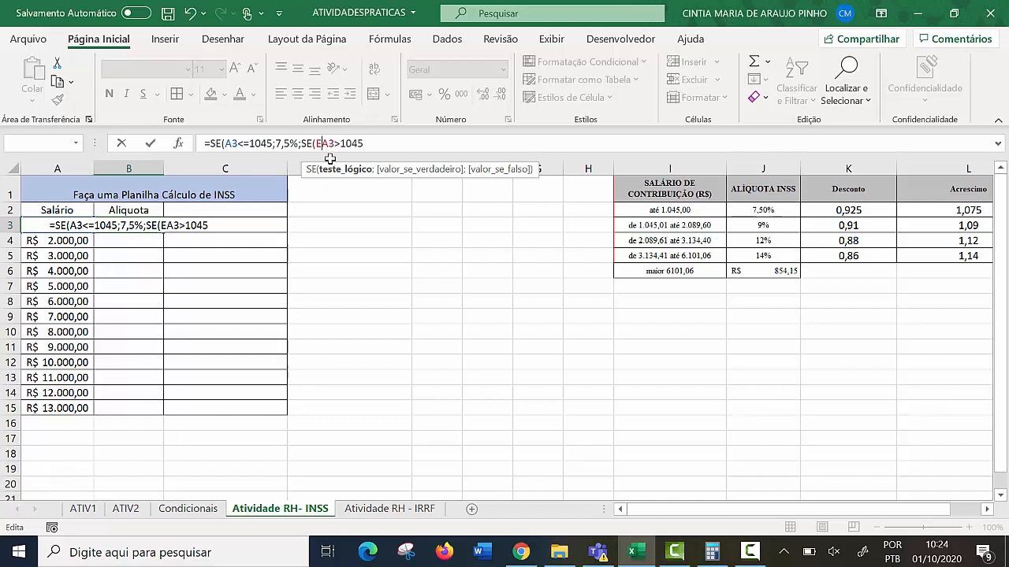
{"action": "type", "text": "("}
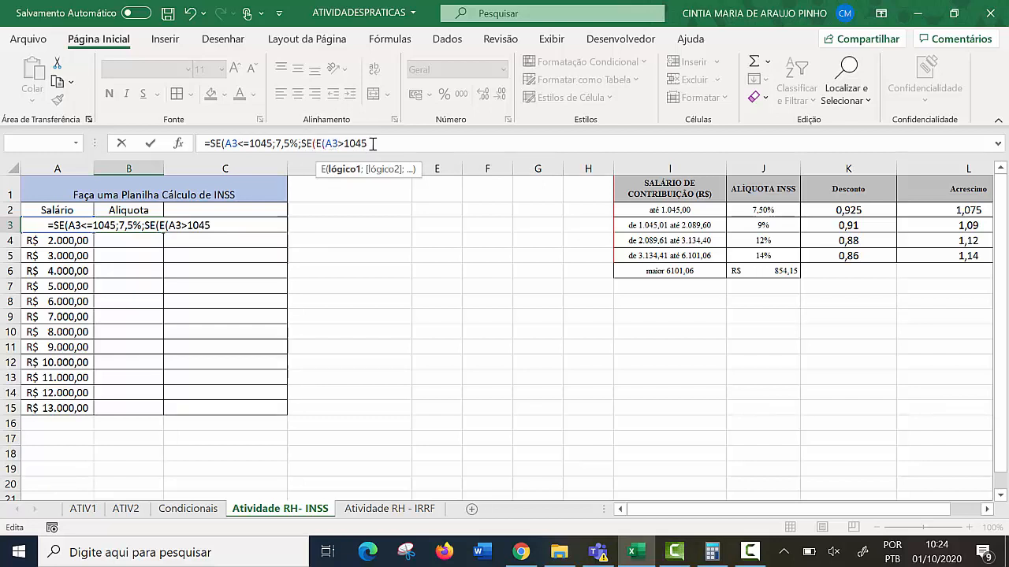
{"action": "type", "text": ")"}
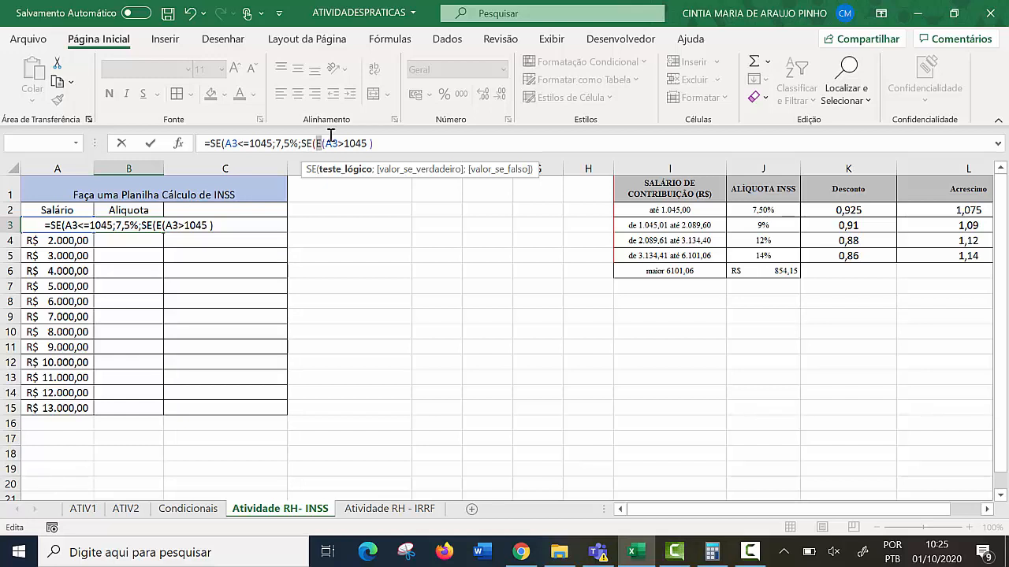
Step: Add A3<=2089,60 as the second condition of the E function and remove the stray space before its closing parenthesis
{"action": "left_click", "coordinate": [369, 144]}
{"action": "type", "text": ";"}
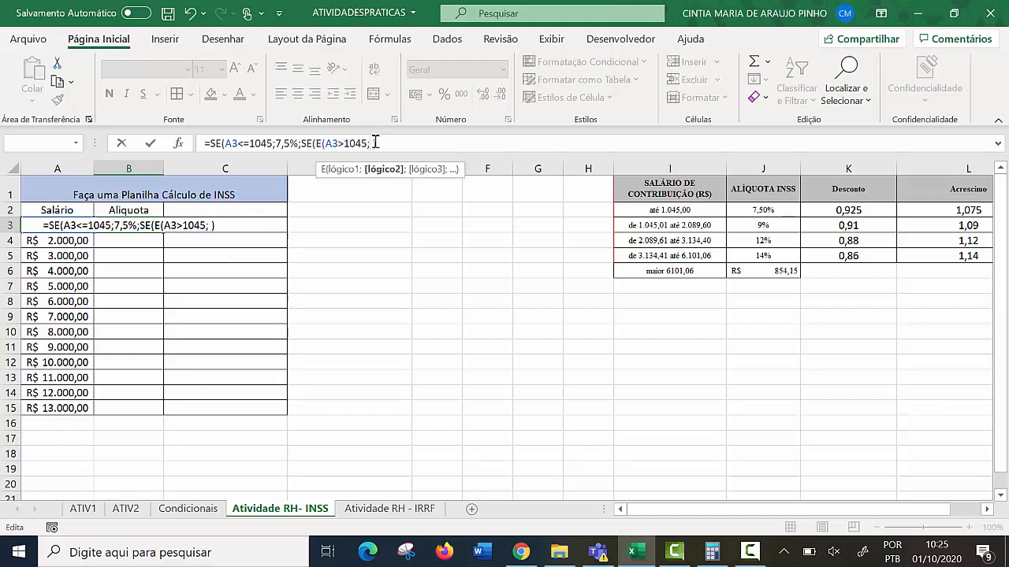
{"action": "type", "text": "A3"}
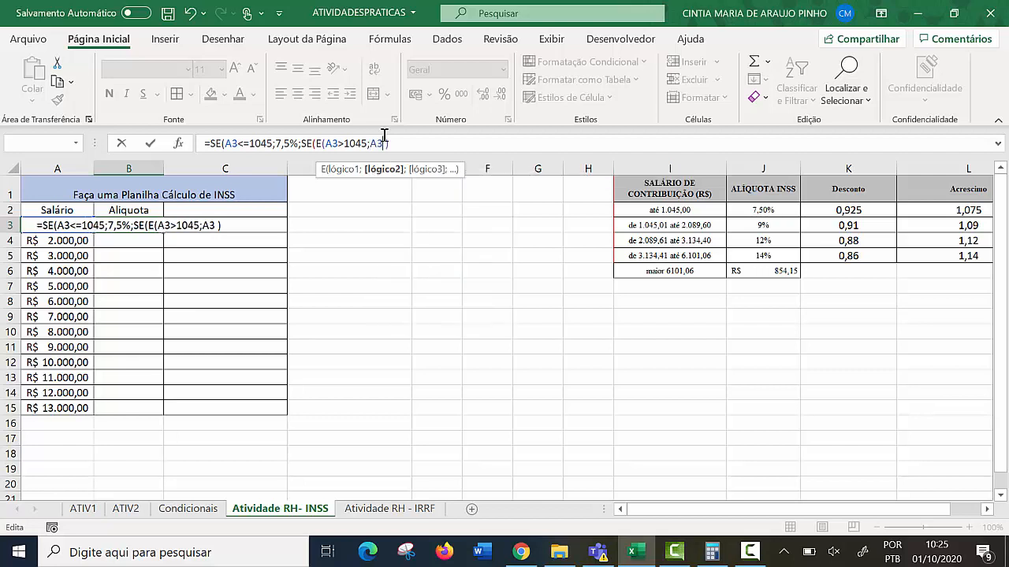
{"action": "type", "text": "<="}
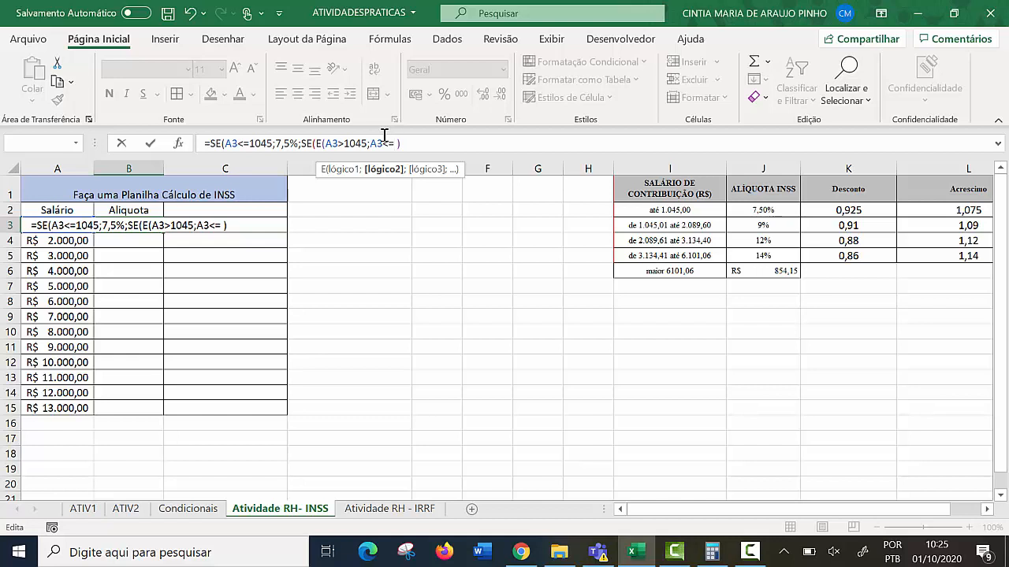
{"action": "type", "text": "2089"}
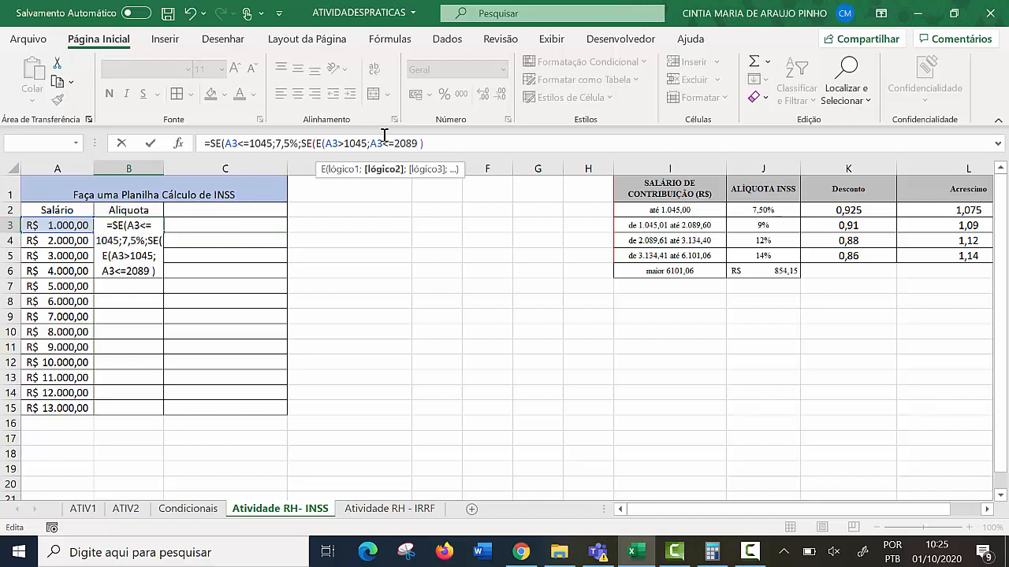
{"action": "type", "text": ",60"}
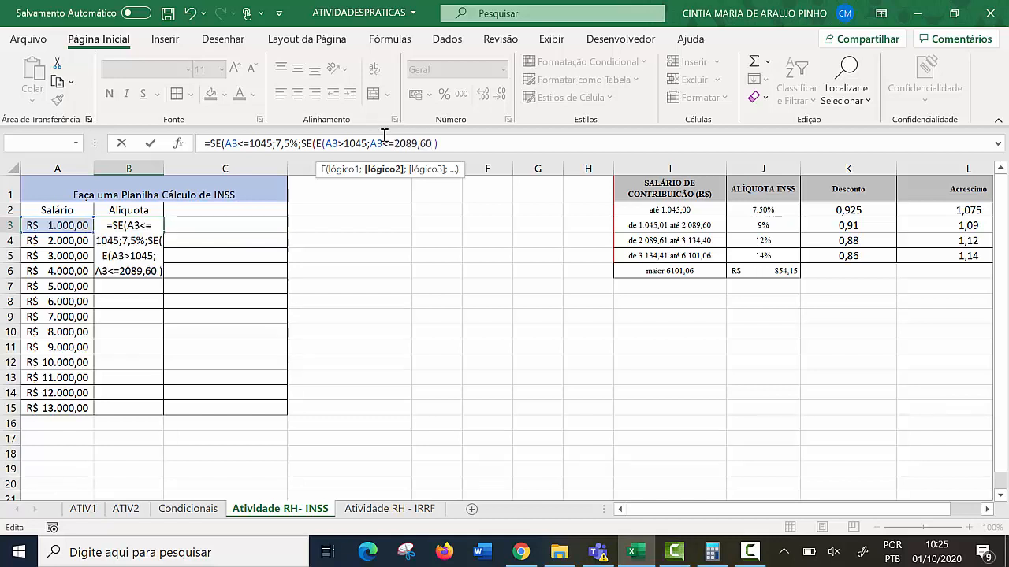
{"action": "key", "text": "Delete"}
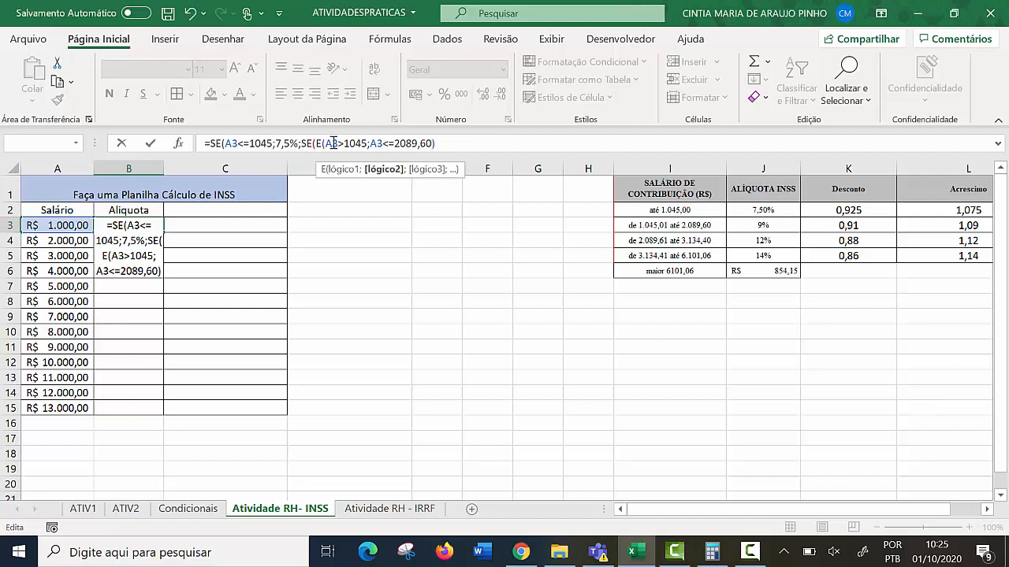
Step: Supply 9% as the nested SE's value if true and open its value-if-false argument
{"action": "left_click", "coordinate": [441, 144]}
{"action": "type", "text": ";"}
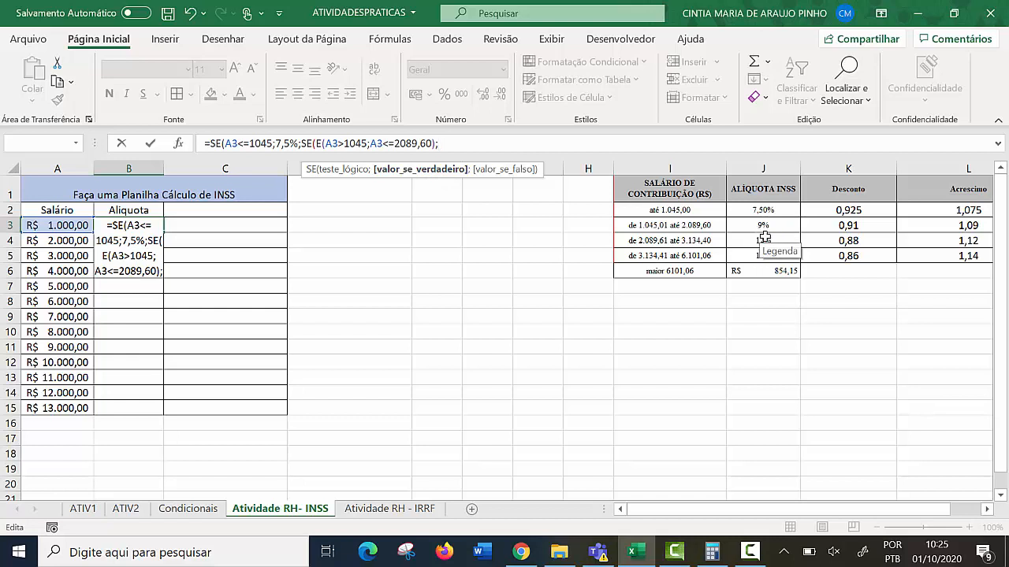
{"action": "type", "text": "9%"}
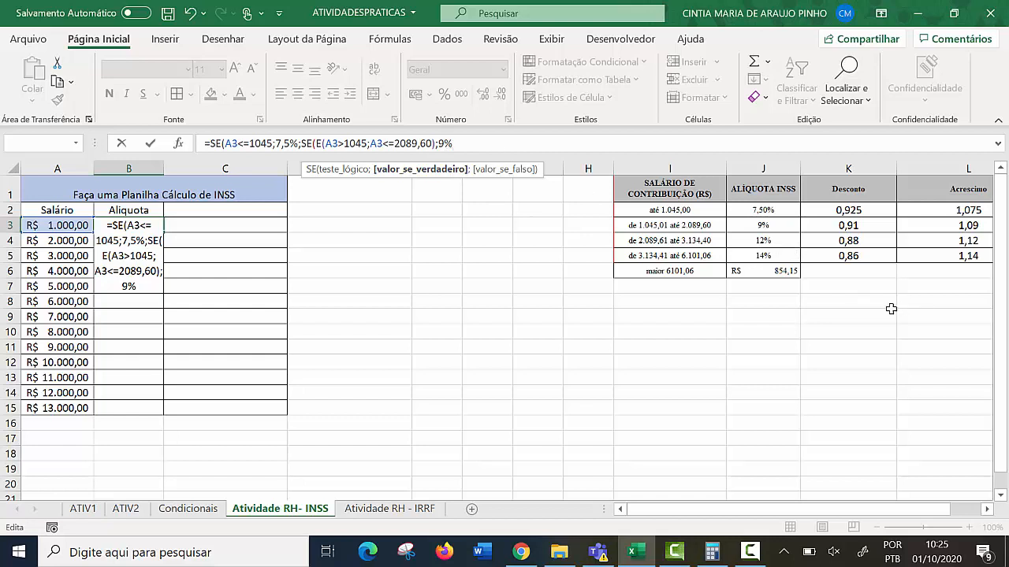
{"action": "type", "text": ";"}
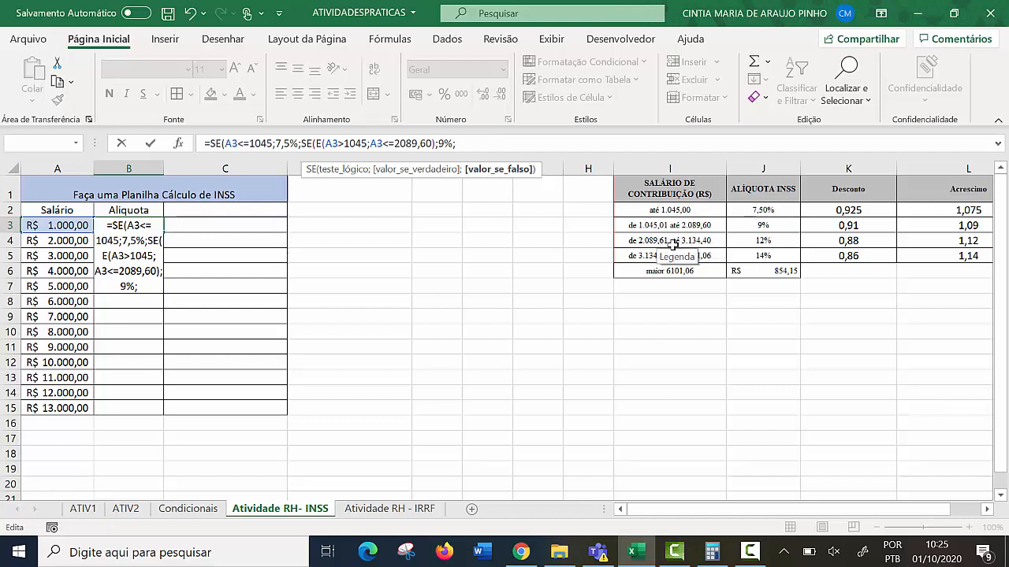
Step: Nest a third SE as the value if false in B3's formula, opening an E function with A3>2089,60 as its first condition
{"action": "type", "text": "se"}
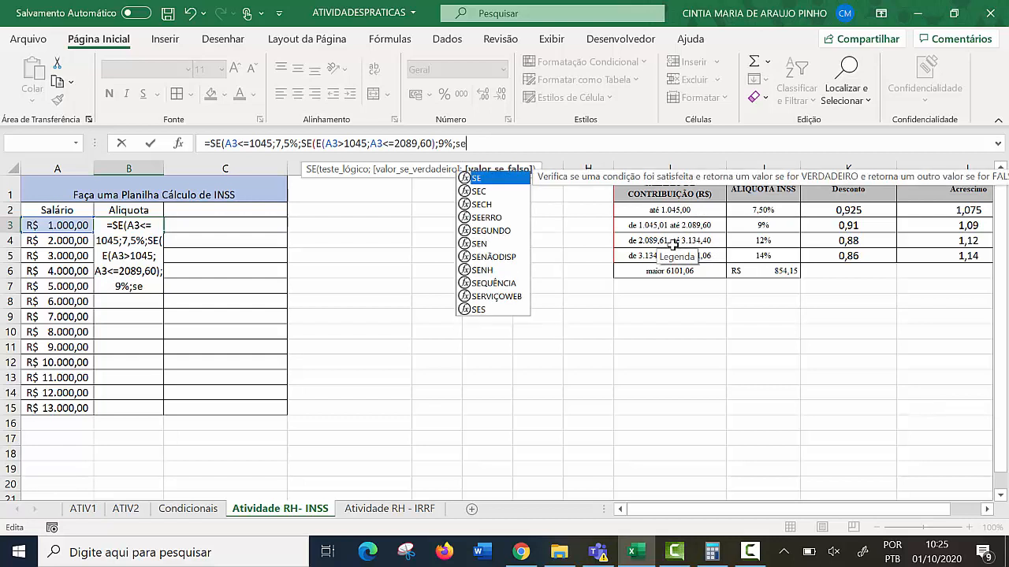
{"action": "double_click", "coordinate": [487, 180]}
{"action": "type", "text": "e"}
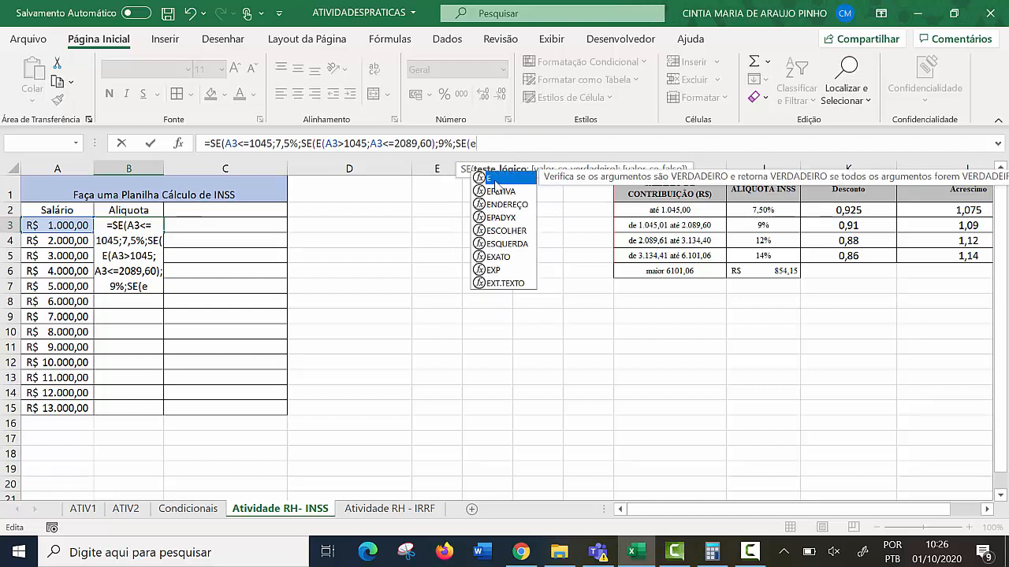
{"action": "double_click", "coordinate": [497, 180]}
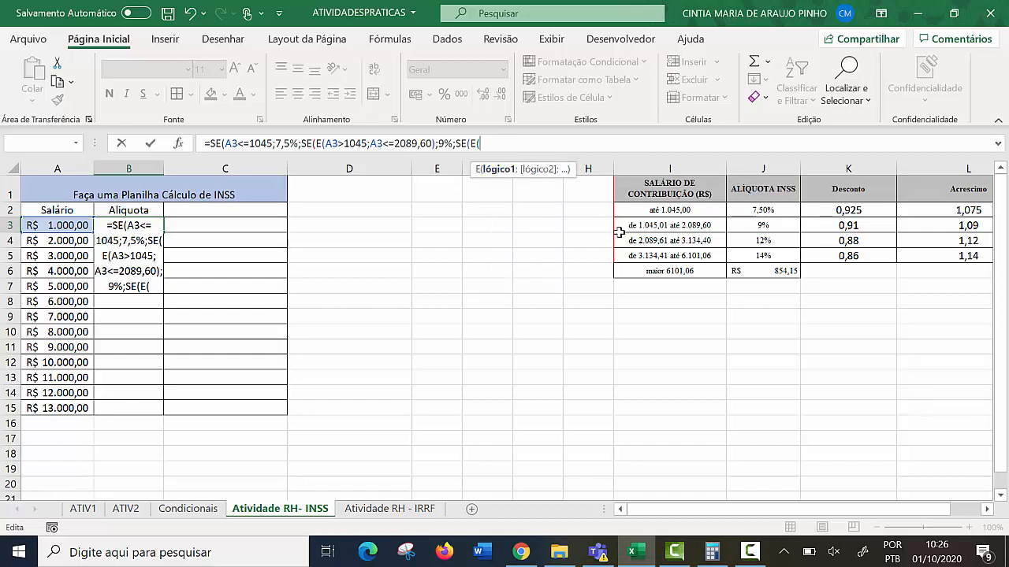
{"action": "left_click", "coordinate": [69, 226]}
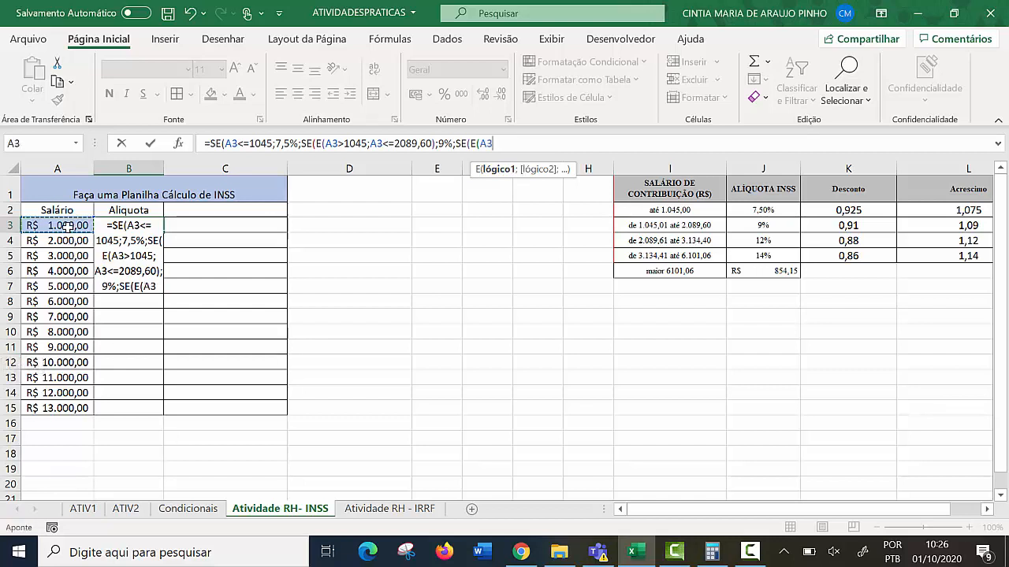
{"action": "type", "text": ">"}
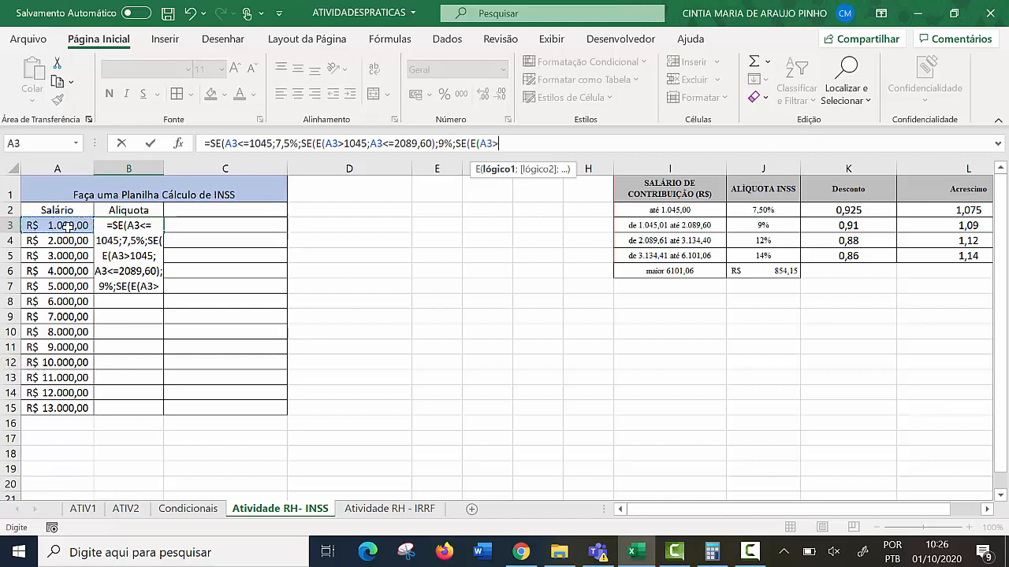
{"action": "type", "text": "2089"}
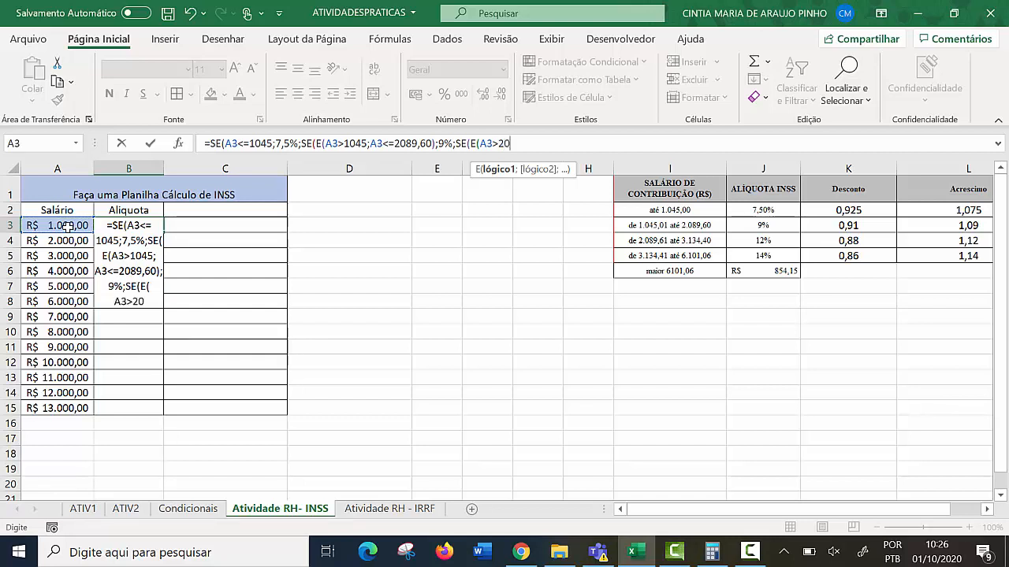
{"action": "type", "text": ",60"}
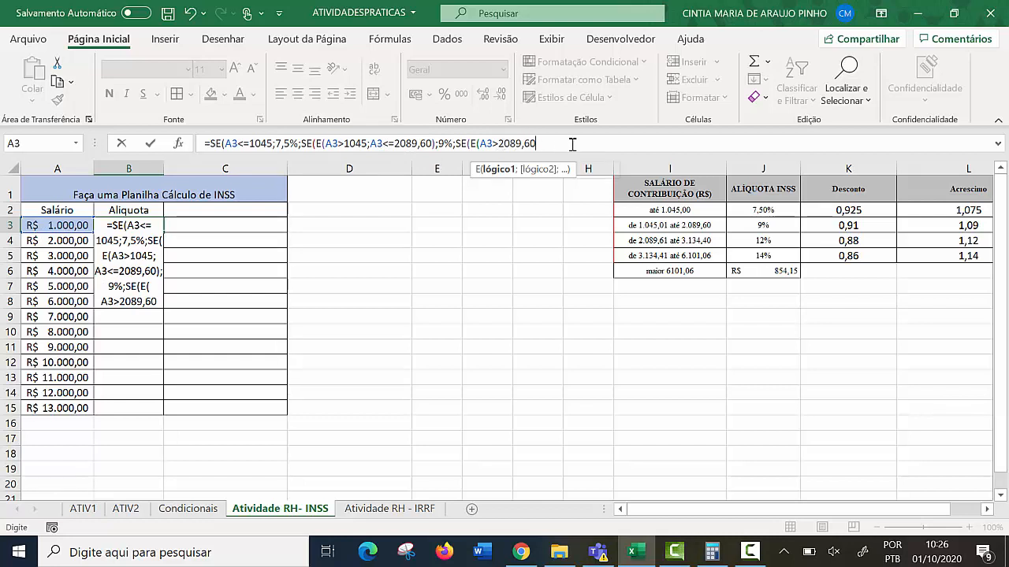
Step: Add A3<3134,40 as the second condition of the third SE's E function and close its parenthesis
{"action": "type", "text": ";"}
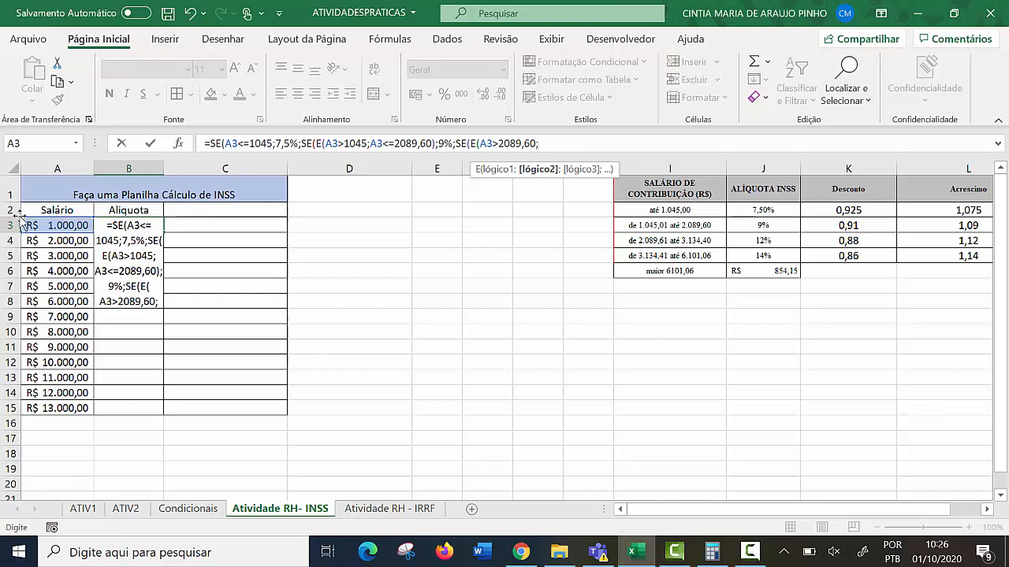
{"action": "left_click", "coordinate": [45, 226]}
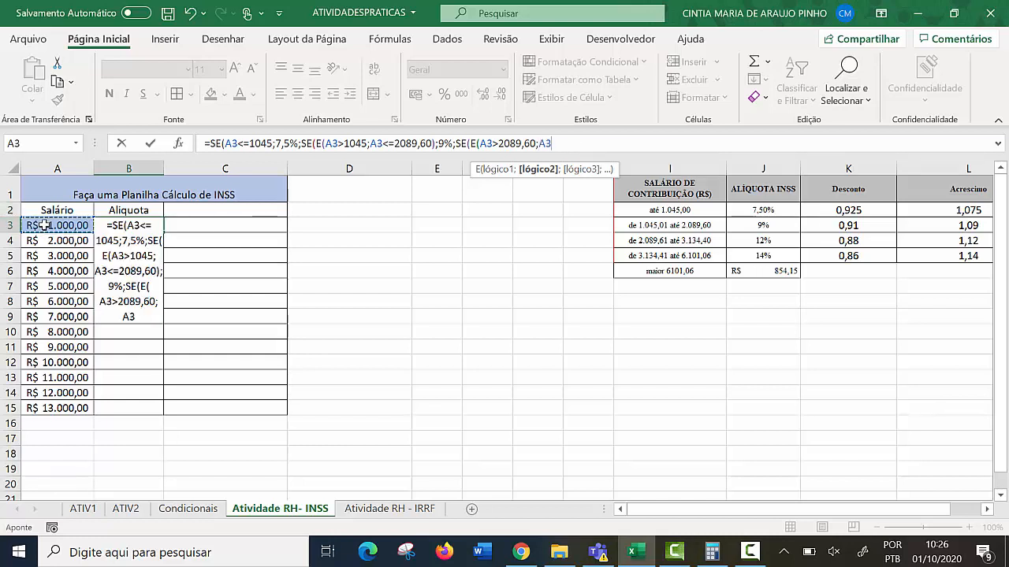
{"action": "type", "text": "<"}
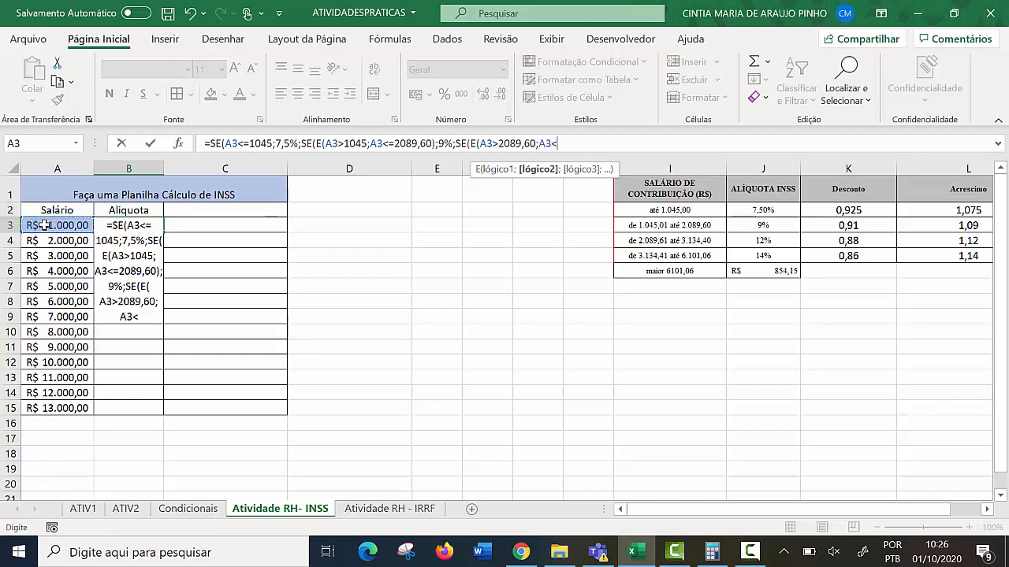
{"action": "type", "text": "3134"}
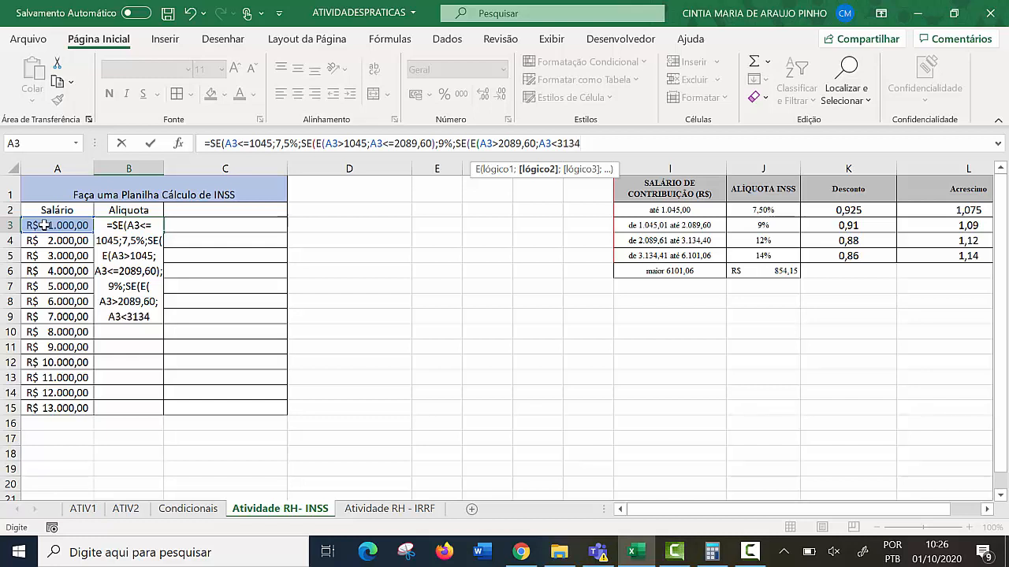
{"action": "type", "text": ",40"}
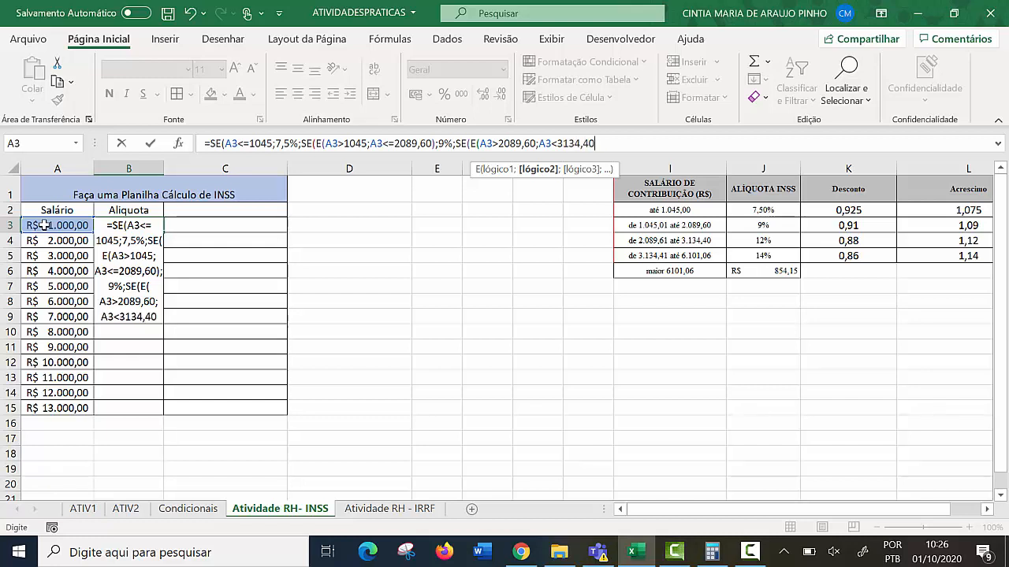
{"action": "type", "text": ")"}
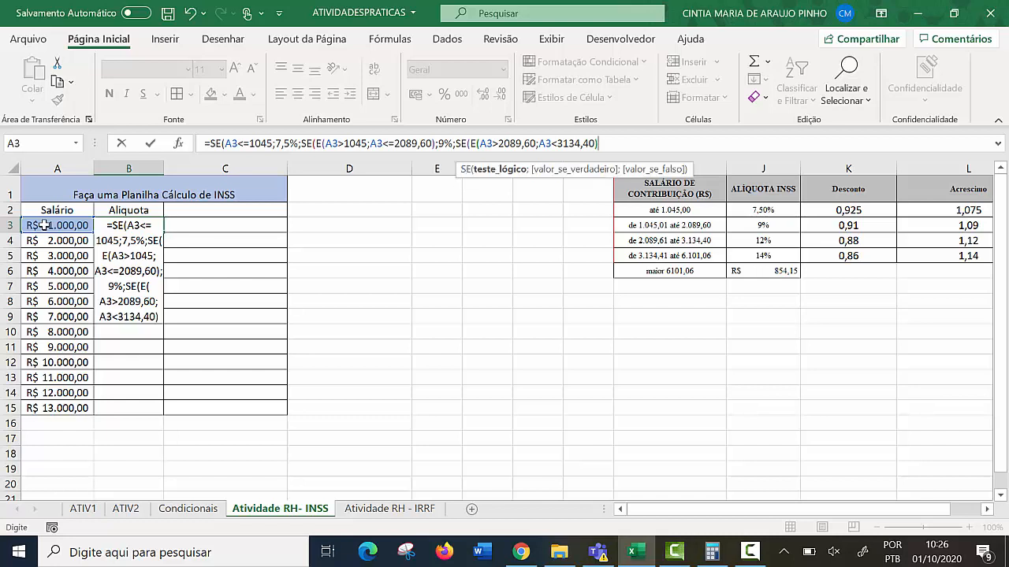
Step: Supply 12% as the third SE's value if true and open its value-if-false argument
{"action": "type", "text": ";"}
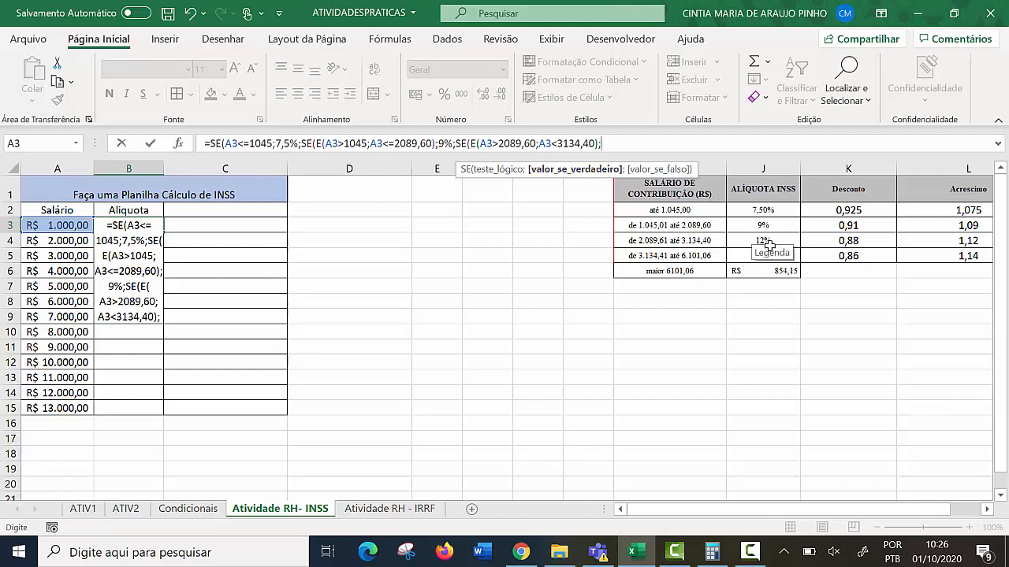
{"action": "type", "text": "12"}
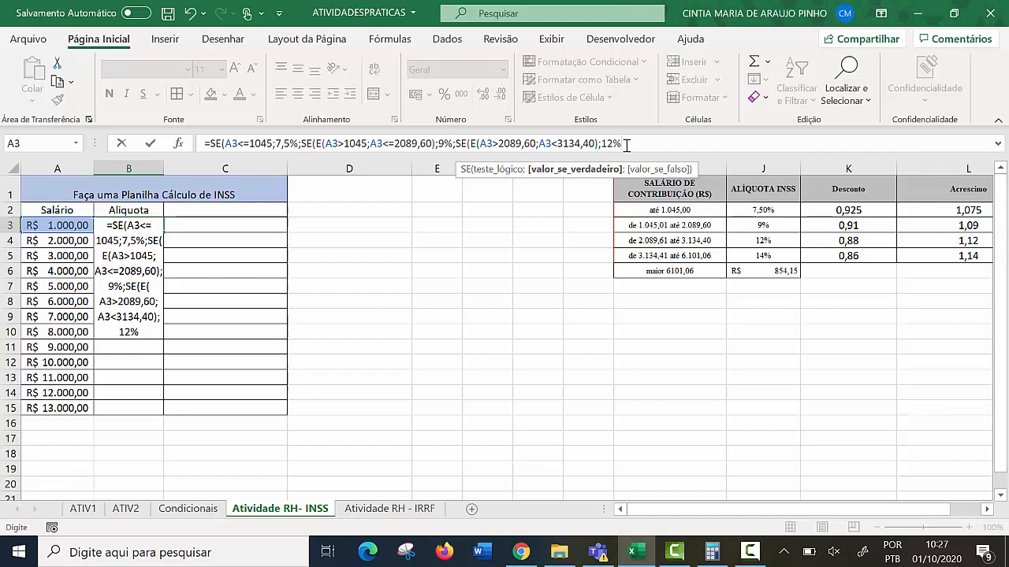
{"action": "type", "text": ";"}
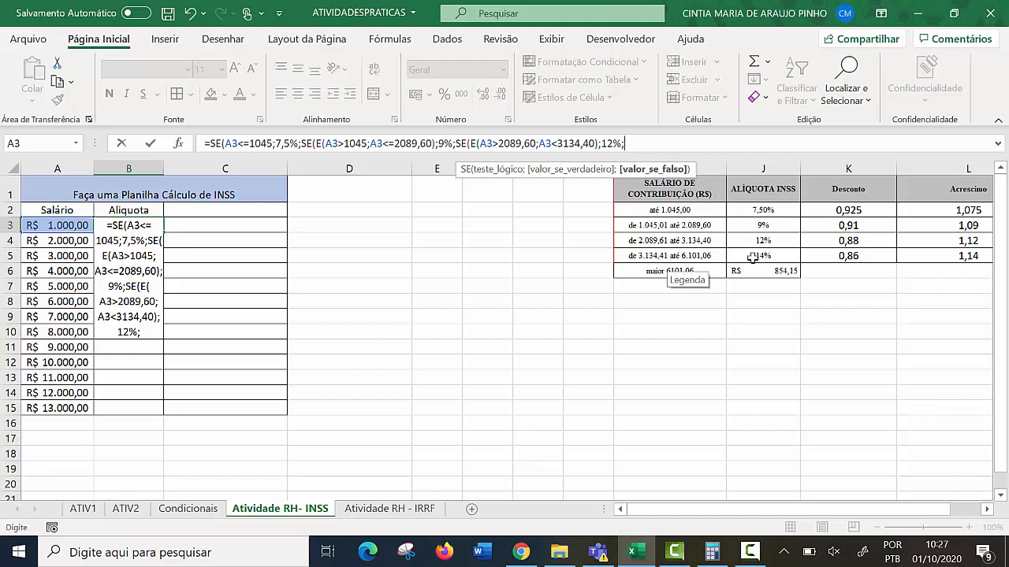
Step: Nest a fourth SE containing an E function, with A3>3134,40 as its first condition
{"action": "type", "text": "se"}
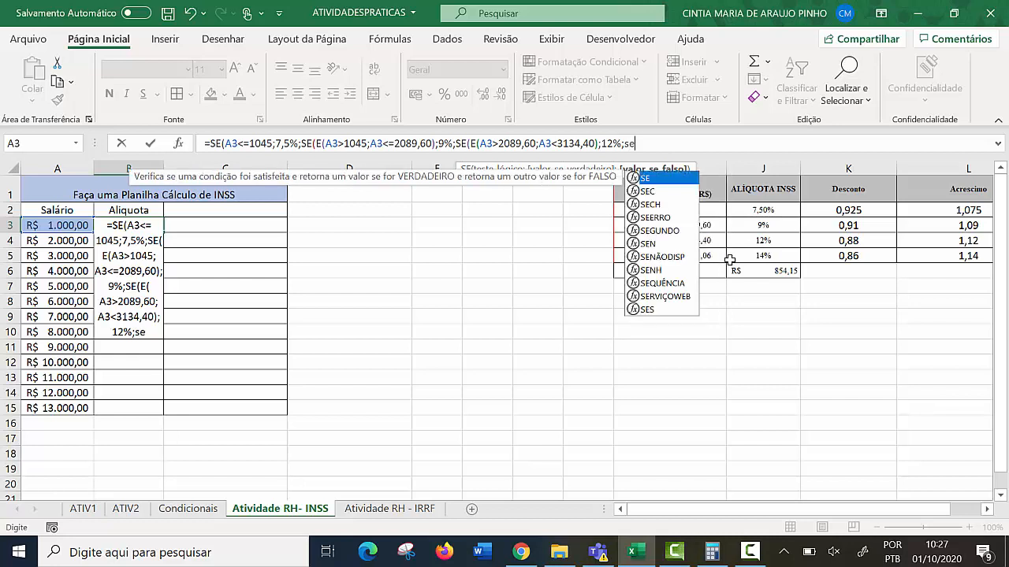
{"action": "key", "text": "Tab"}
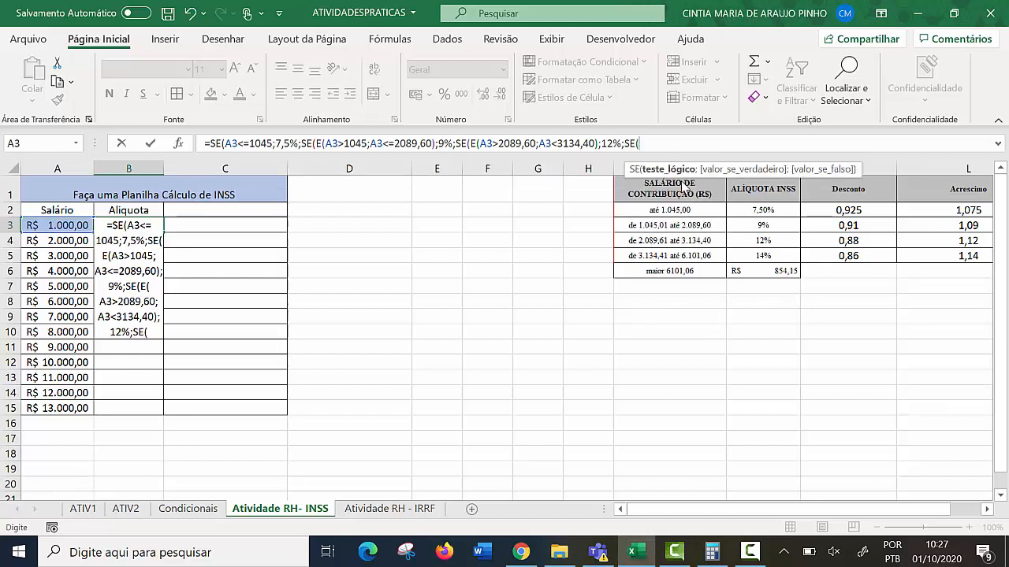
{"action": "type", "text": "e"}
{"action": "key", "text": "Tab"}
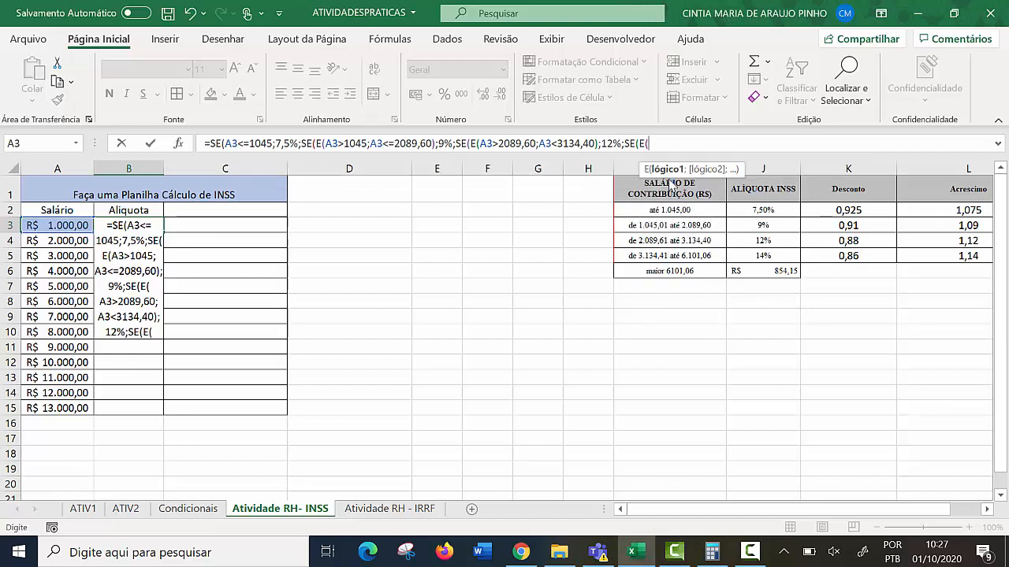
{"action": "left_click", "coordinate": [48, 225]}
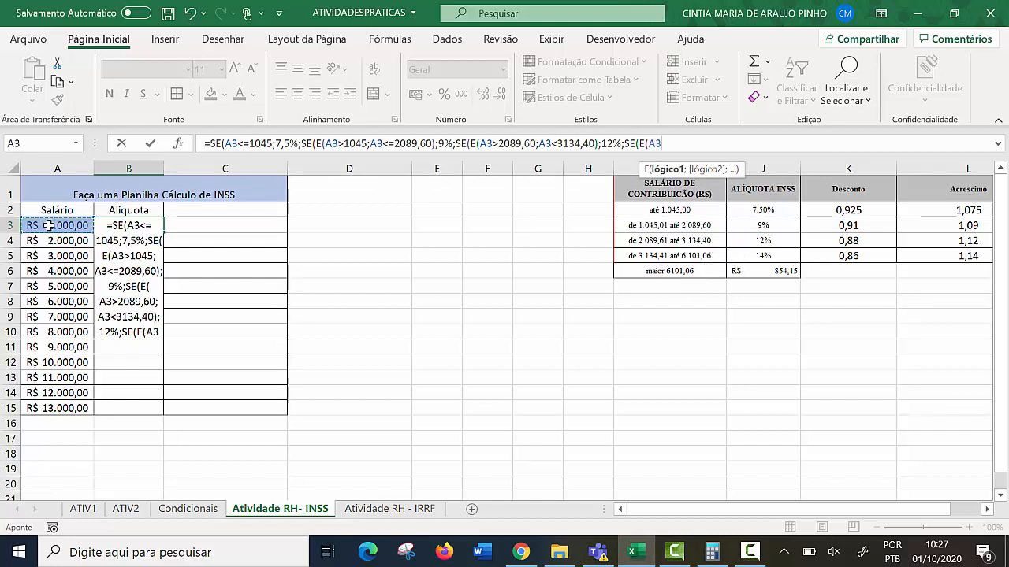
{"action": "type", "text": ">3"}
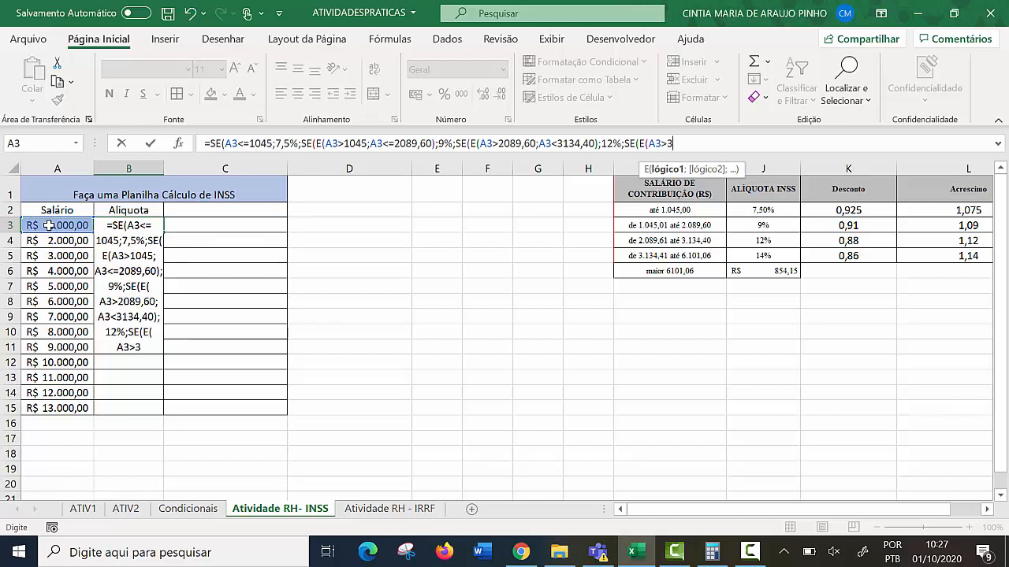
{"action": "type", "text": "134,40;"}
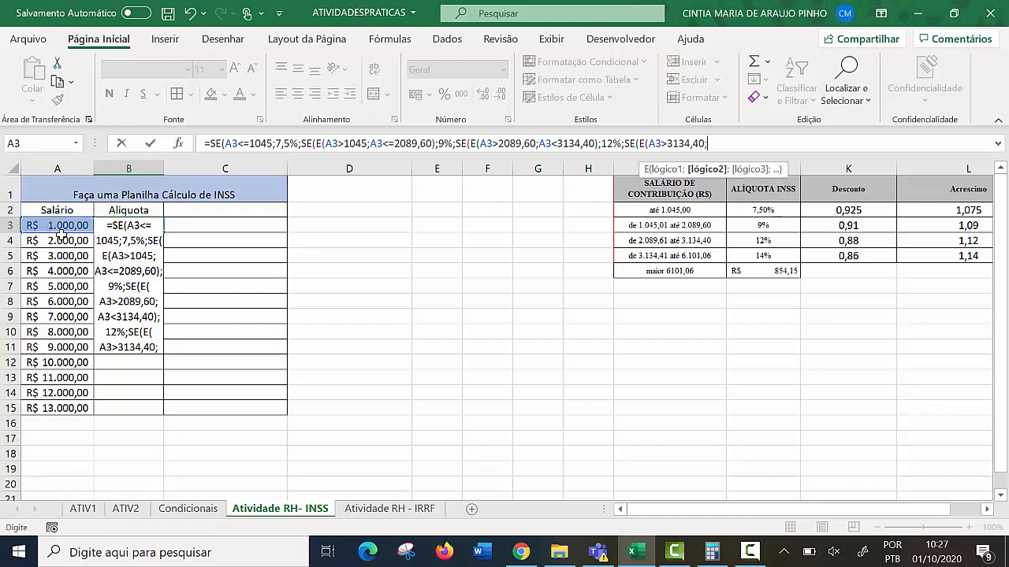
Step: Add A3<6101,06 as the second condition of the fourth SE's E function and close its parenthesis
{"action": "left_click", "coordinate": [60, 226]}
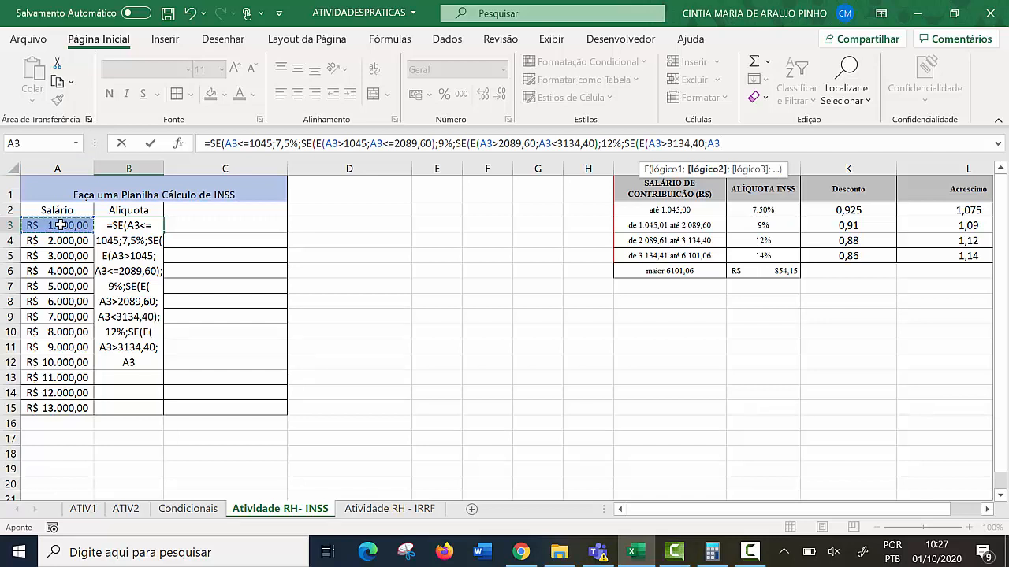
{"action": "type", "text": "<61"}
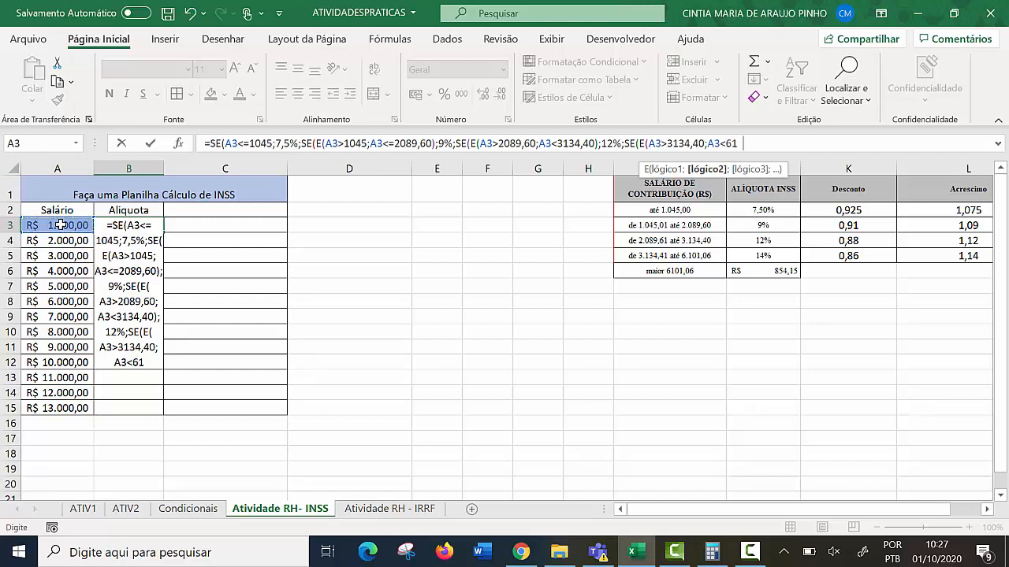
{"action": "type", "text": "01,06"}
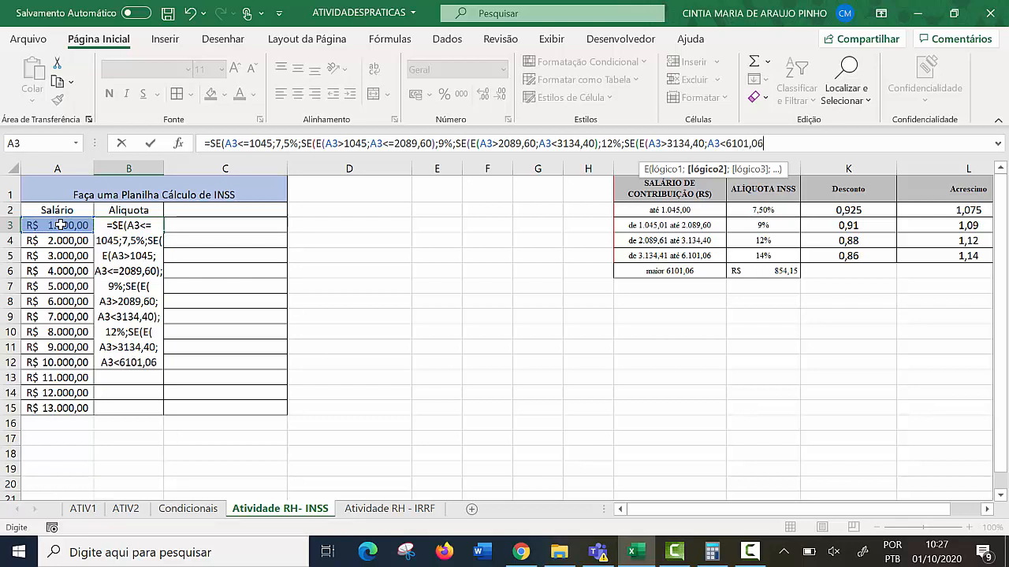
{"action": "type", "text": ")"}
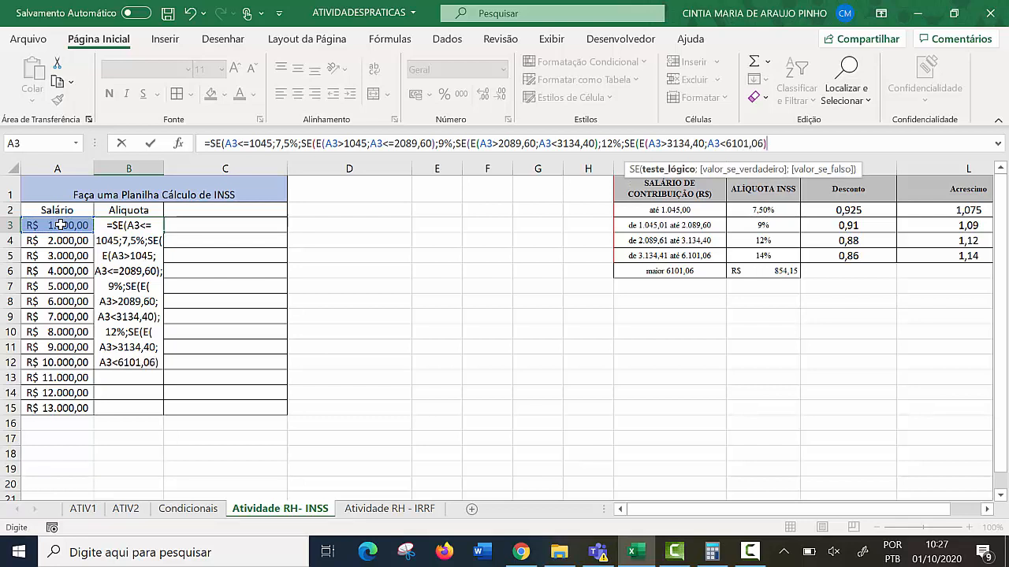
Step: Give the fourth SE 14% as its value if true and 854,15 as its value if false
{"action": "type", "text": ";"}
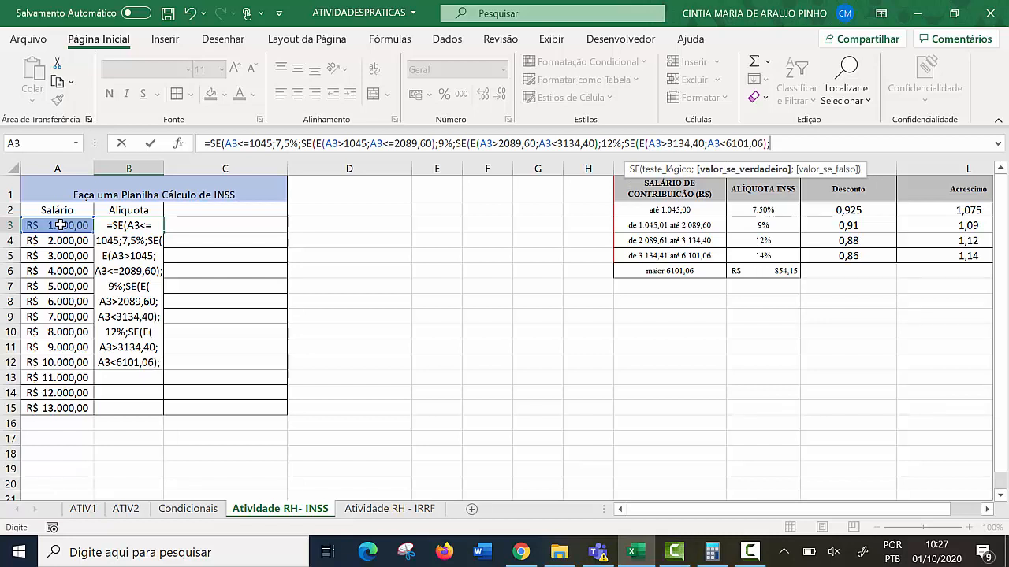
{"action": "type", "text": "14%"}
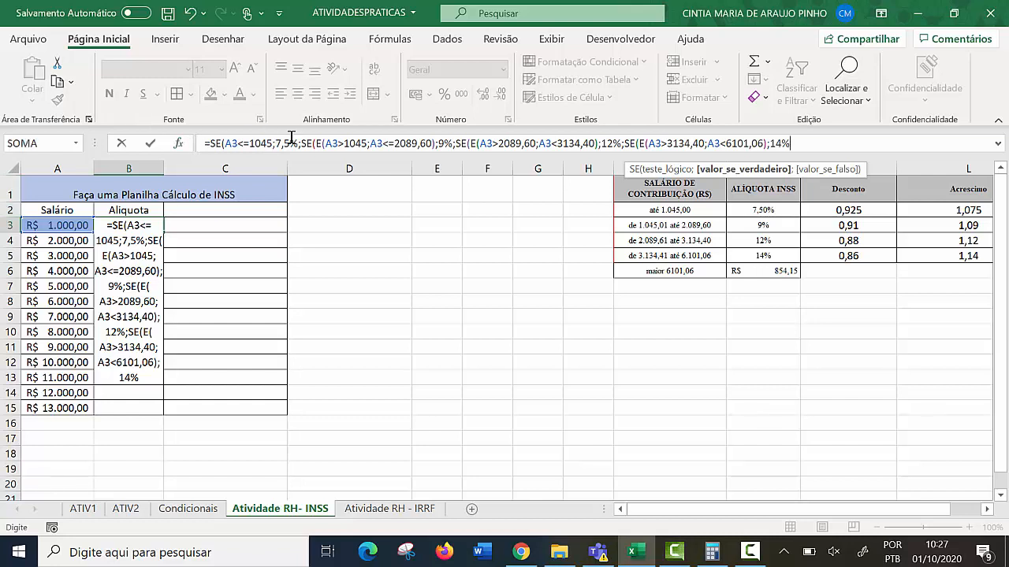
{"action": "type", "text": ";"}
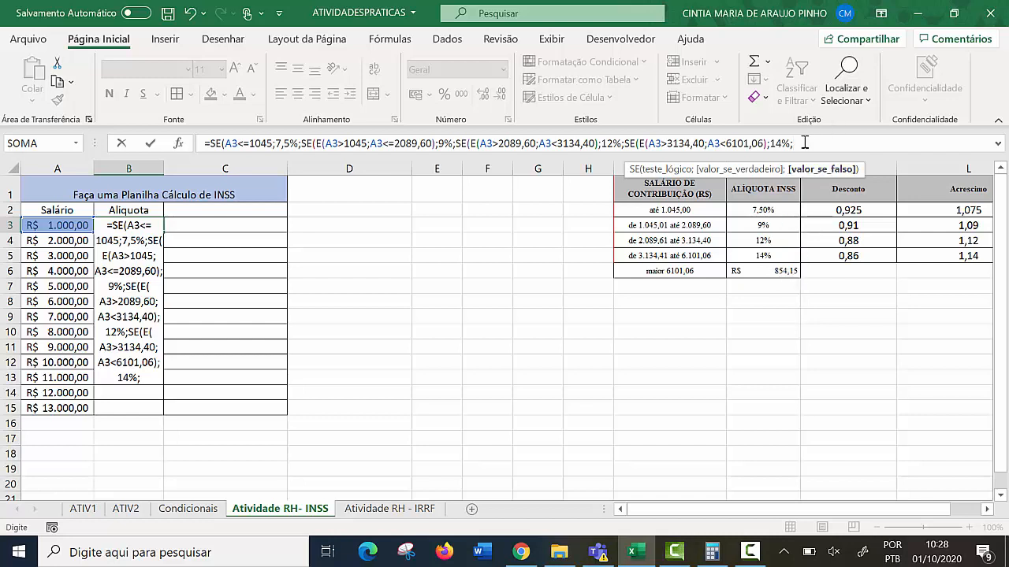
{"action": "type", "text": "854,15"}
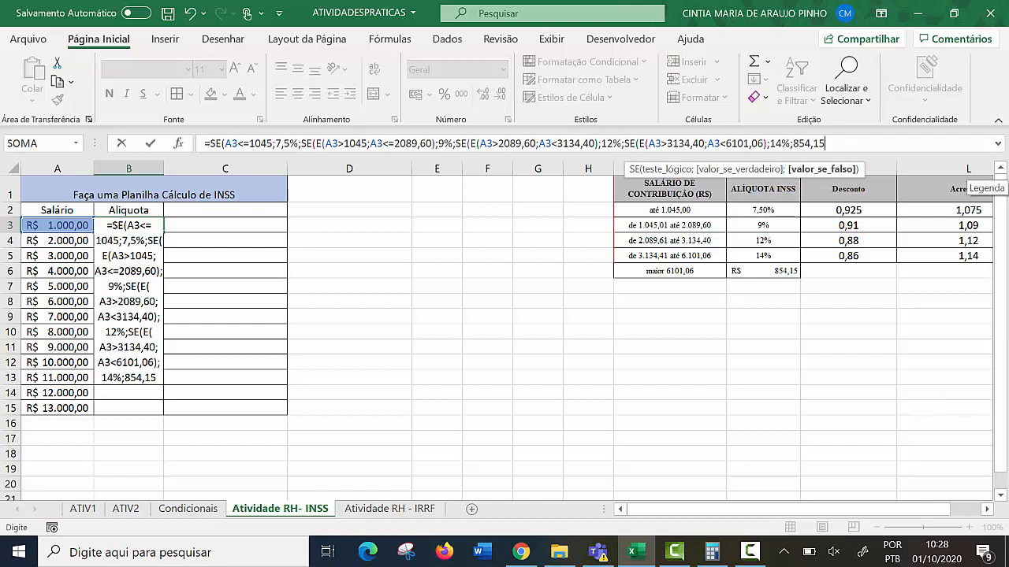
Step: Close all four SE functions, enter the completed formula in B3 and reselect that cell
{"action": "type", "text": ")"}
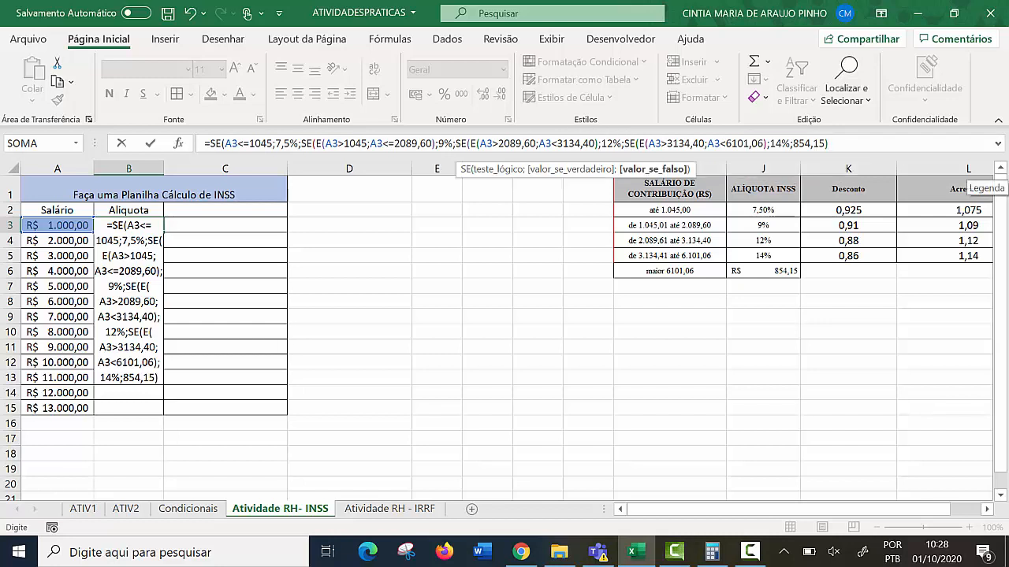
{"action": "type", "text": "))"}
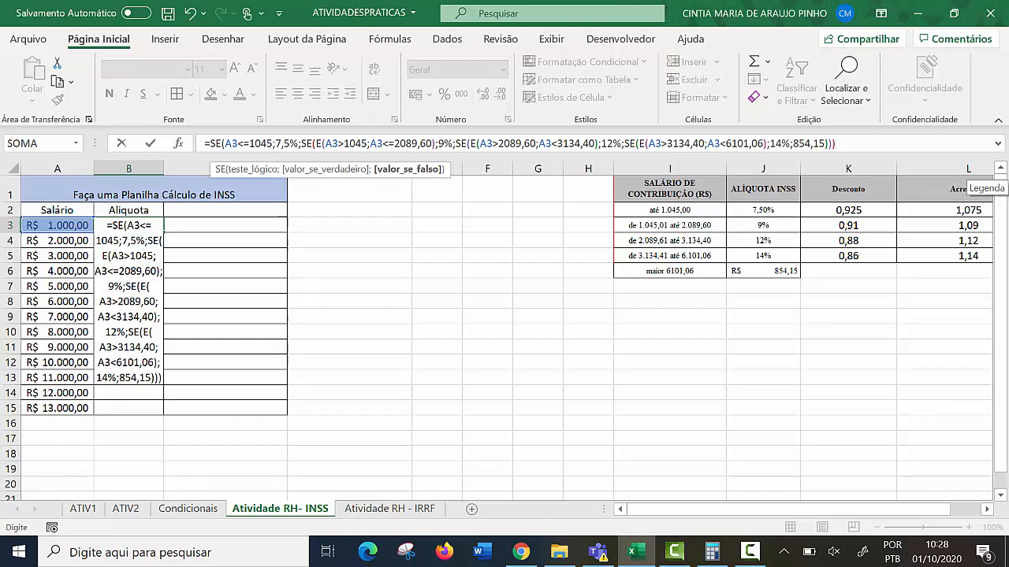
{"action": "type", "text": ")"}
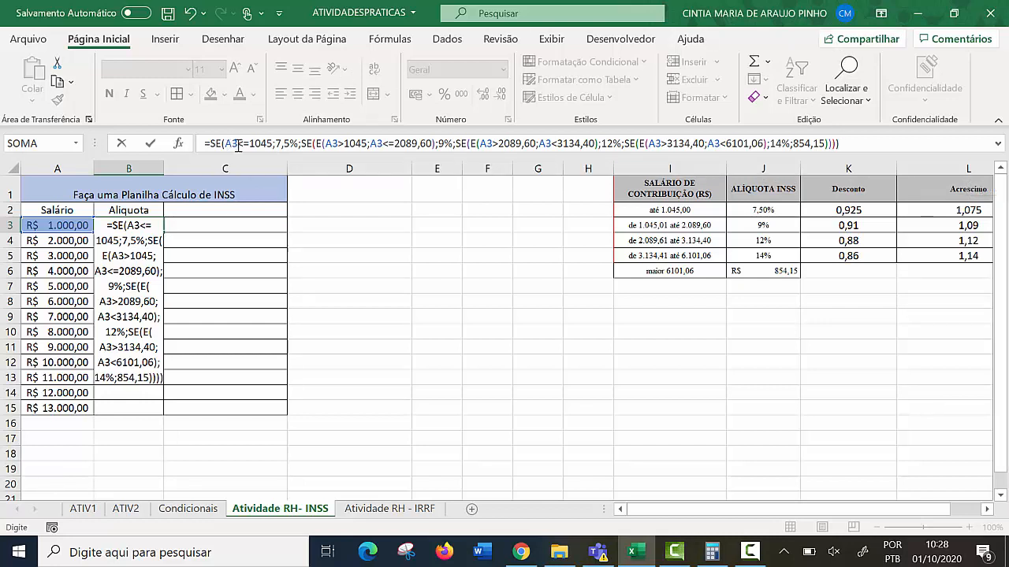
{"action": "key", "text": "Return"}
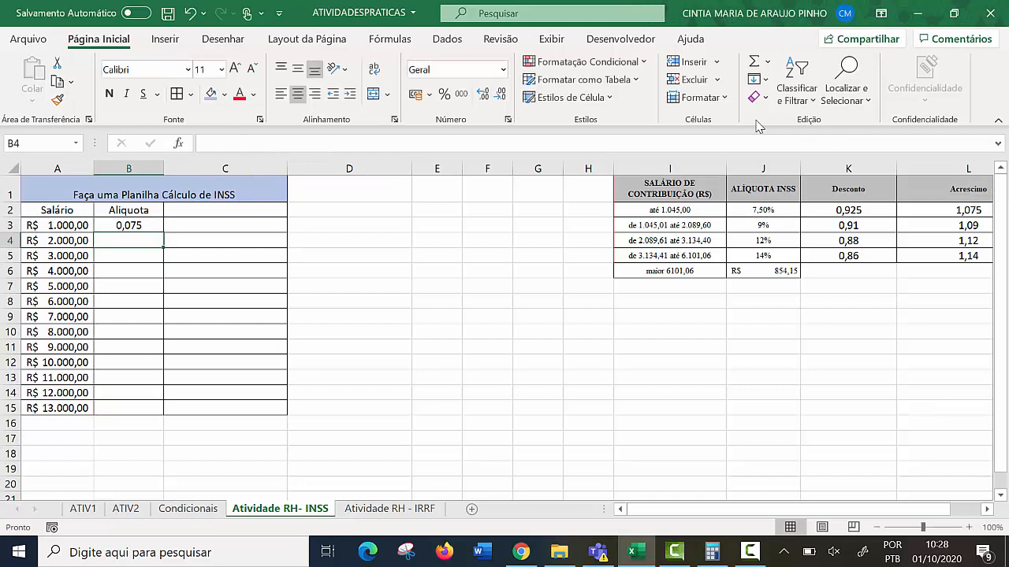
{"action": "left_click", "coordinate": [130, 226]}
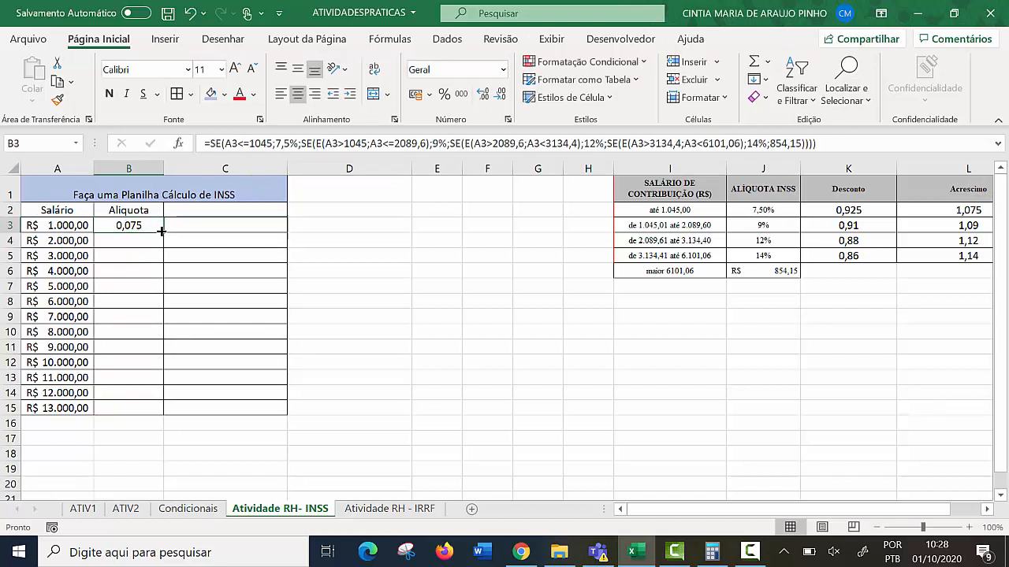
Step: Fill the Aliquota formula from B3 down through B15
{"action": "left_click_drag", "start_coordinate": [164, 233], "coordinate": [153, 408]}
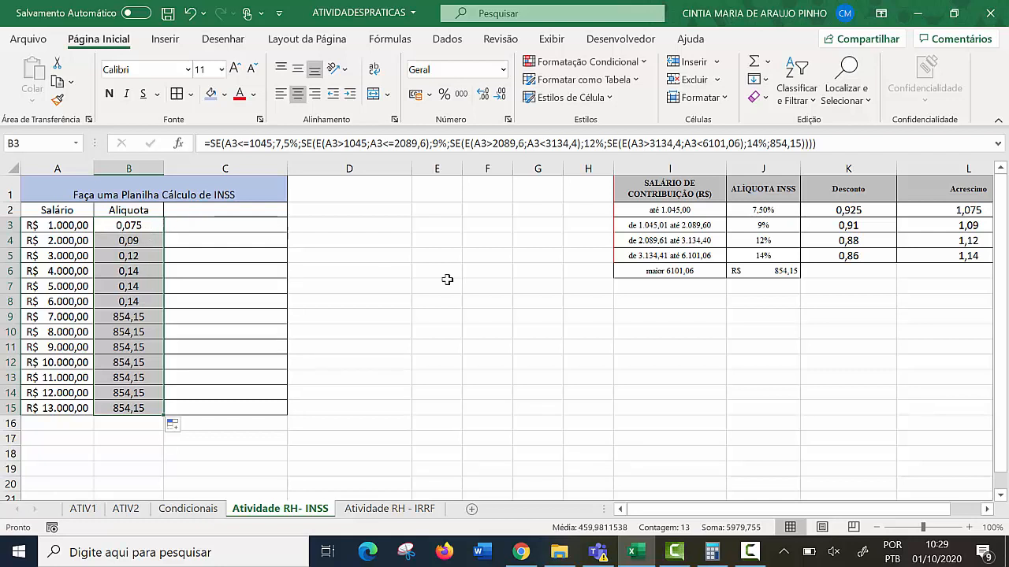
Step: Divide 7,5 by 100 in Calculator to check the first rate, and return to the Excel sheet
{"action": "left_click", "coordinate": [710, 556]}
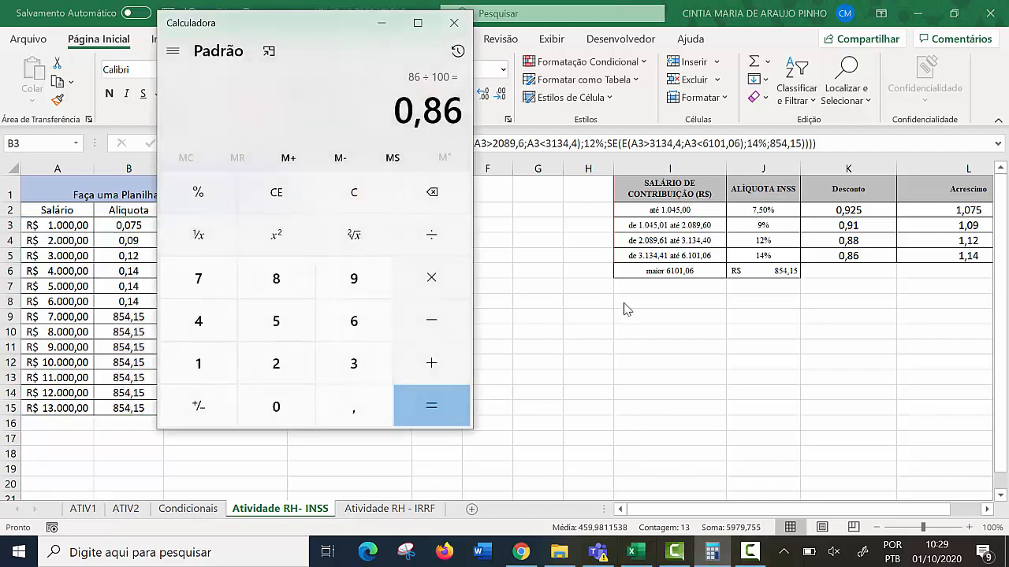
{"action": "key", "text": "Delete"}
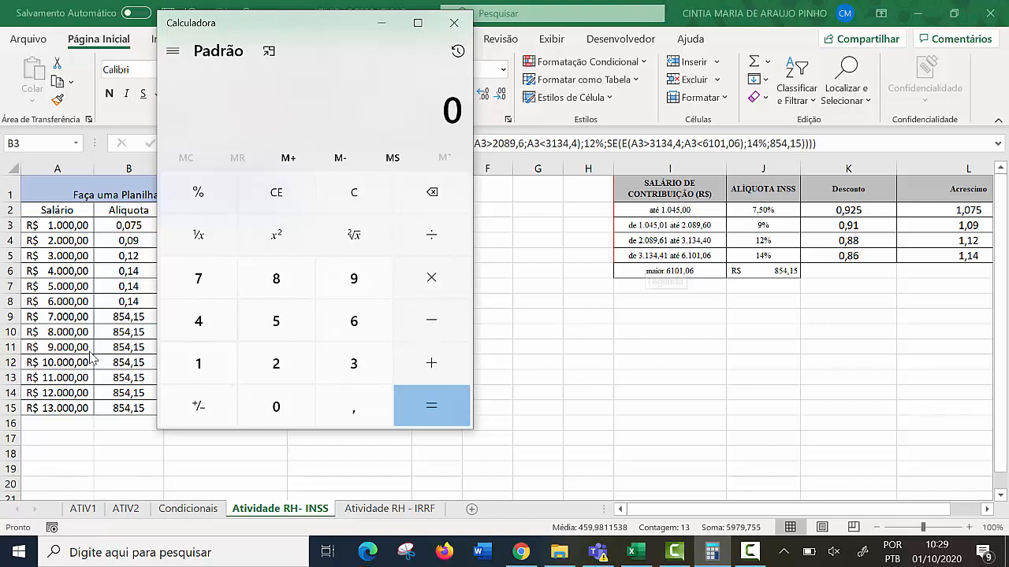
{"action": "left_click", "coordinate": [197, 277]}
{"action": "left_click", "coordinate": [347, 405]}
{"action": "left_click", "coordinate": [289, 337]}
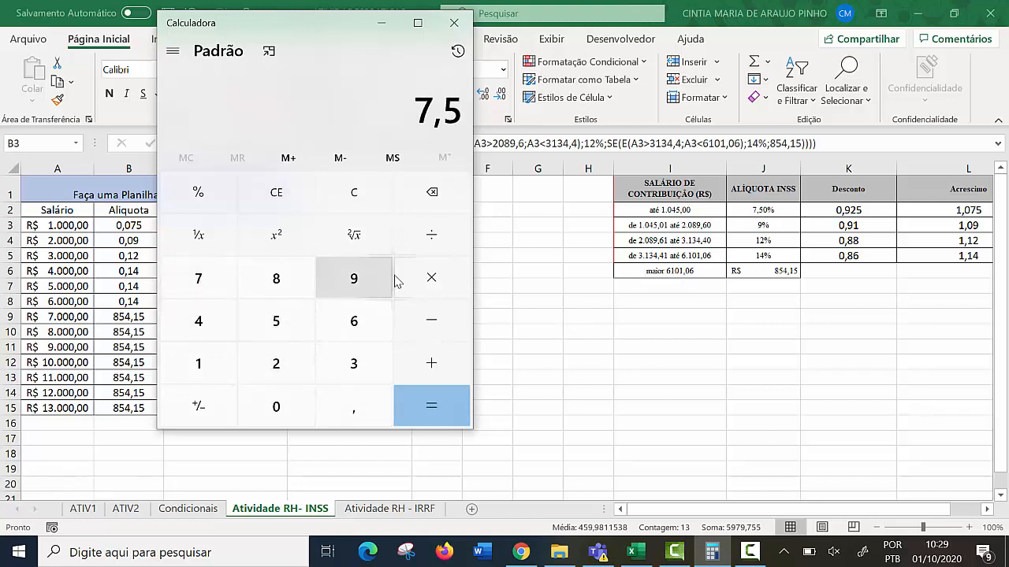
{"action": "left_click", "coordinate": [431, 235]}
{"action": "left_click", "coordinate": [200, 361]}
{"action": "left_click", "coordinate": [276, 404]}
{"action": "left_click", "coordinate": [276, 404]}
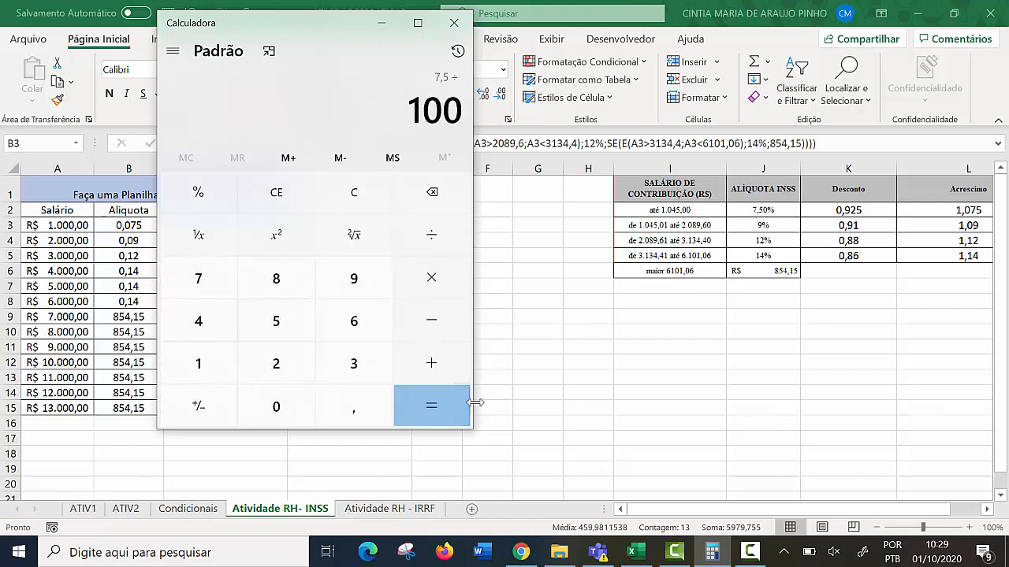
{"action": "left_click", "coordinate": [429, 402]}
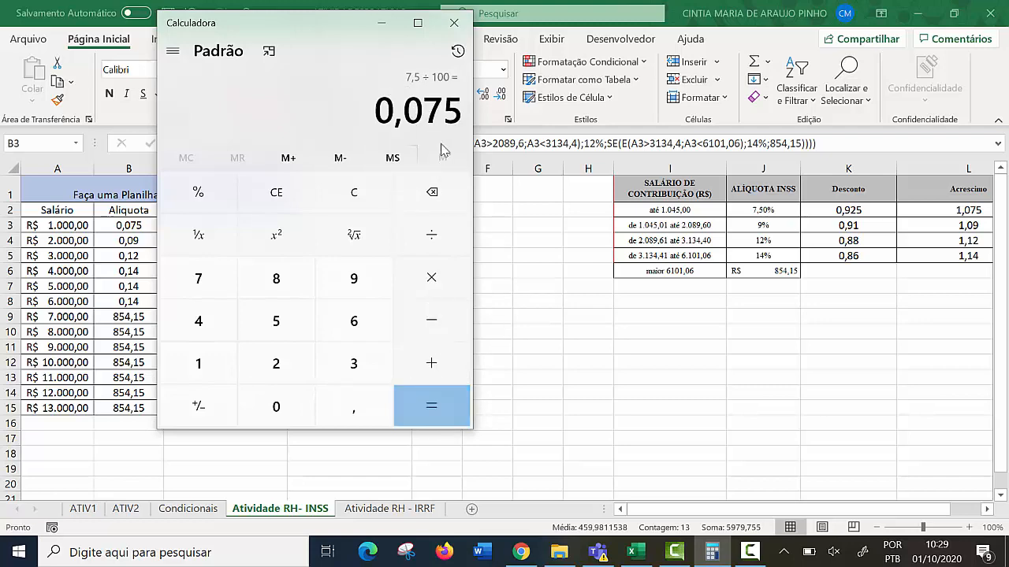
{"action": "left_click", "coordinate": [382, 23]}
{"action": "left_click", "coordinate": [209, 276]}
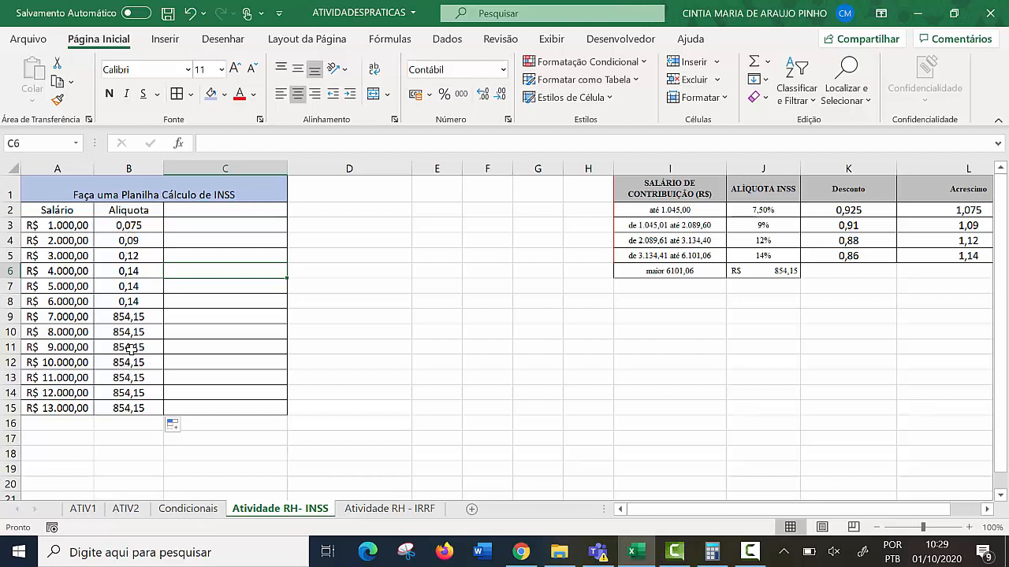
Step: Enter the column heading Salário c/Desconto in C2
{"action": "left_click", "coordinate": [213, 211]}
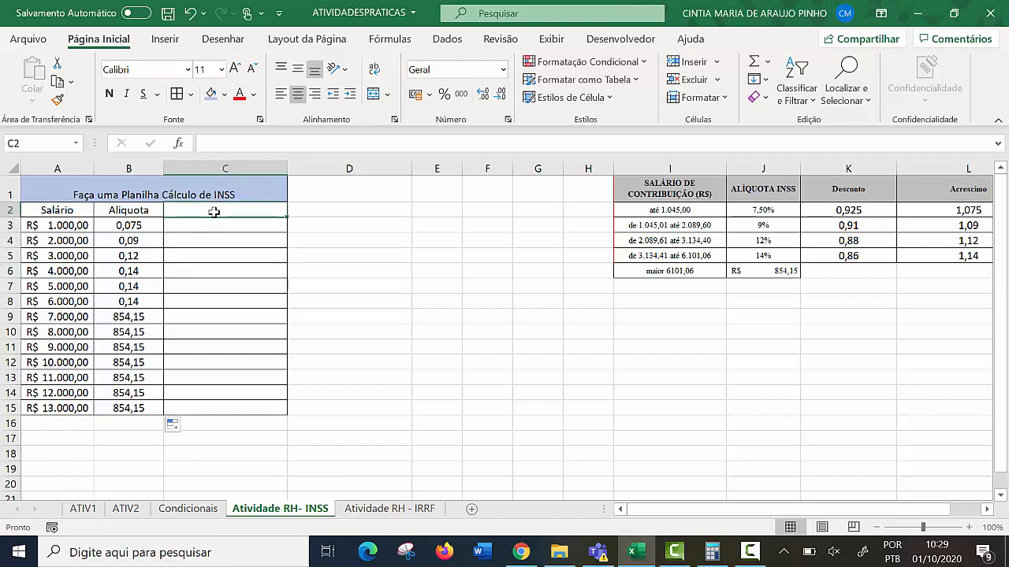
{"action": "type", "text": "Salário"}
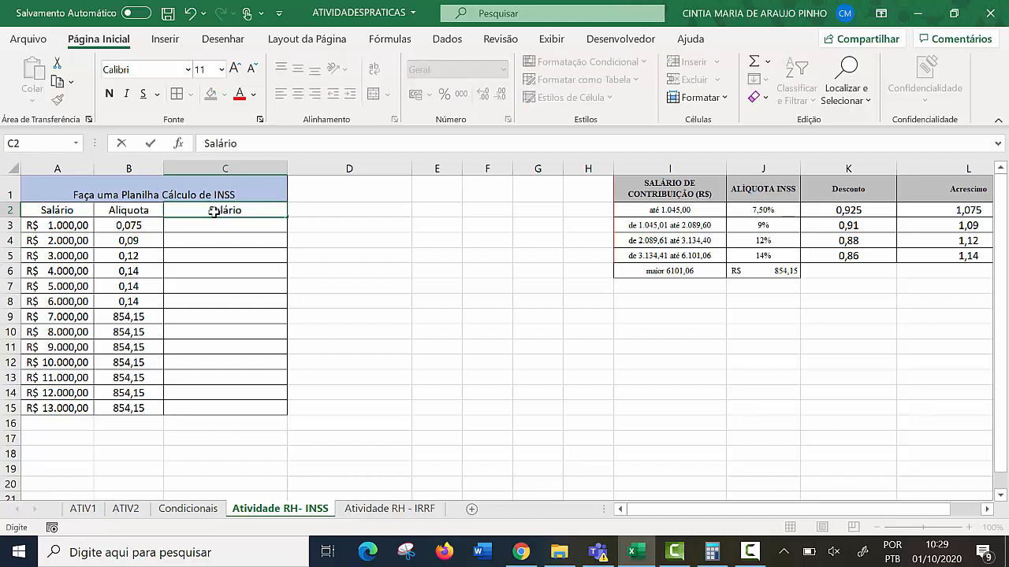
{"action": "type", "text": " c/DEsco"}
{"action": "key", "text": "BackSpace"}
{"action": "key", "text": "BackSpace"}
{"action": "key", "text": "BackSpace"}
{"action": "key", "text": "BackSpace"}
{"action": "type", "text": "esconto"}
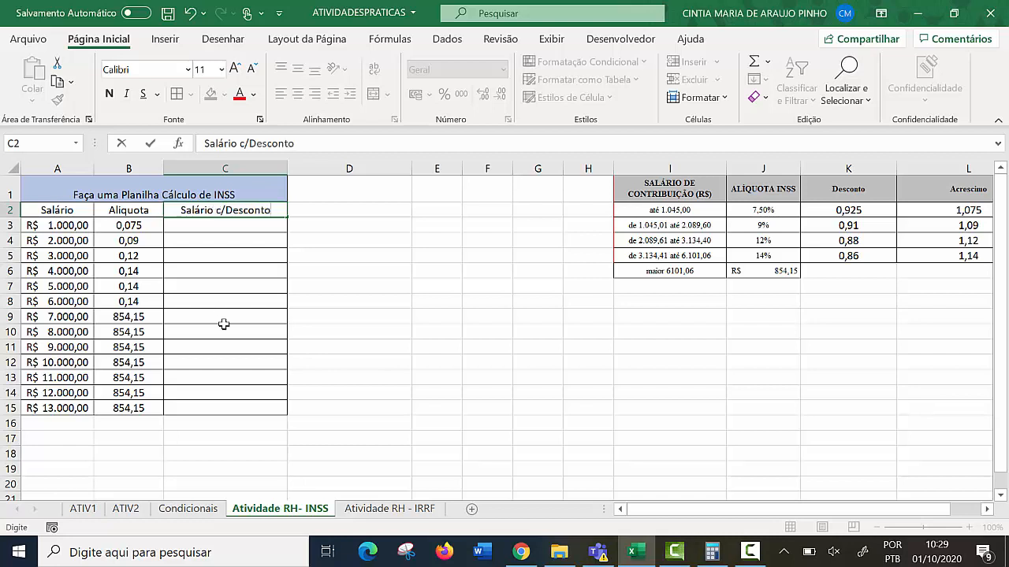
{"action": "left_click", "coordinate": [356, 313]}
Step: Enter the formula =A3*B3 in C3 under Salário c/Desconto and reselect that cell
{"action": "left_click", "coordinate": [220, 228]}
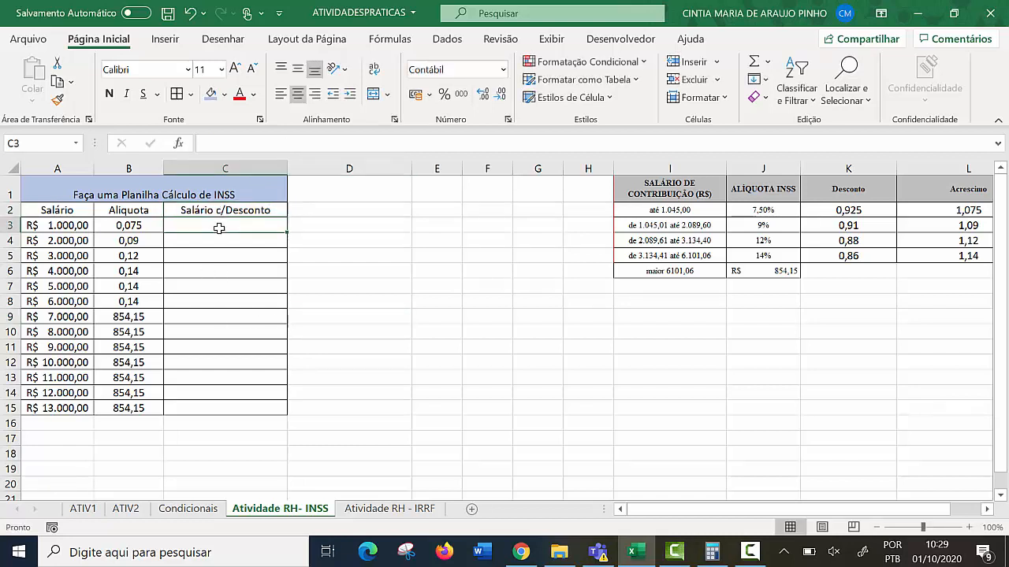
{"action": "type", "text": "="}
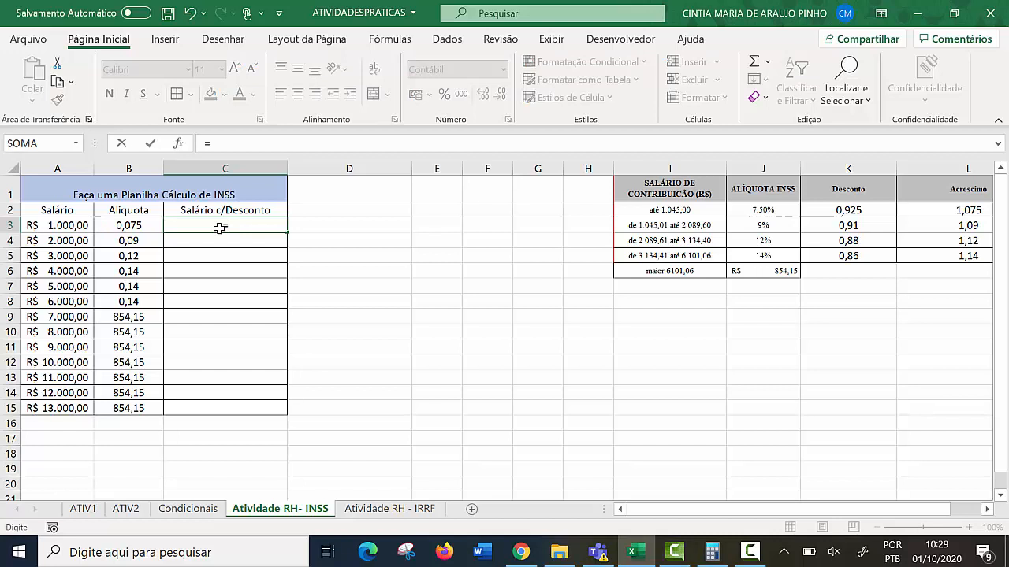
{"action": "left_click", "coordinate": [69, 228]}
{"action": "type", "text": "-"}
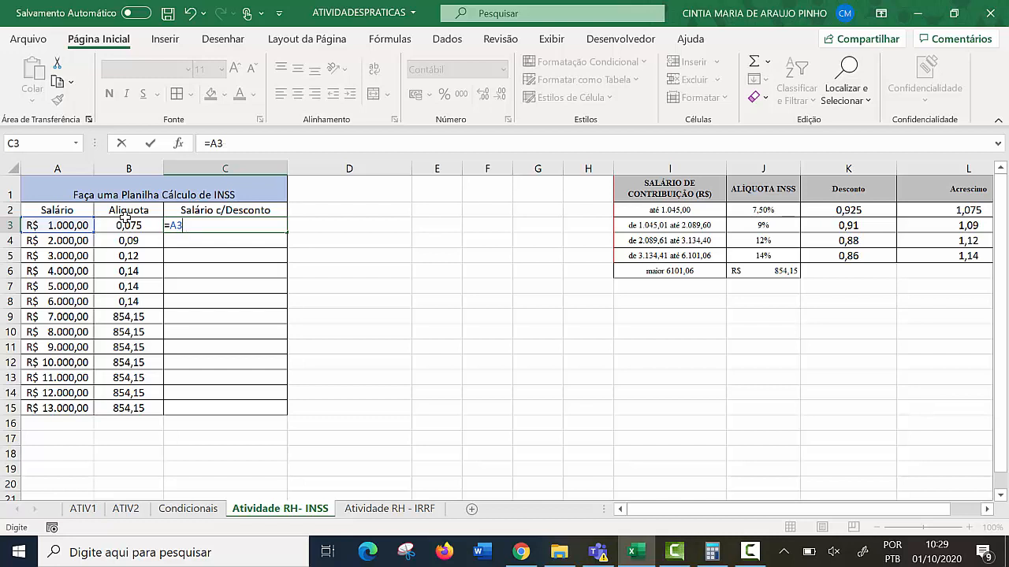
{"action": "left_click", "coordinate": [116, 227]}
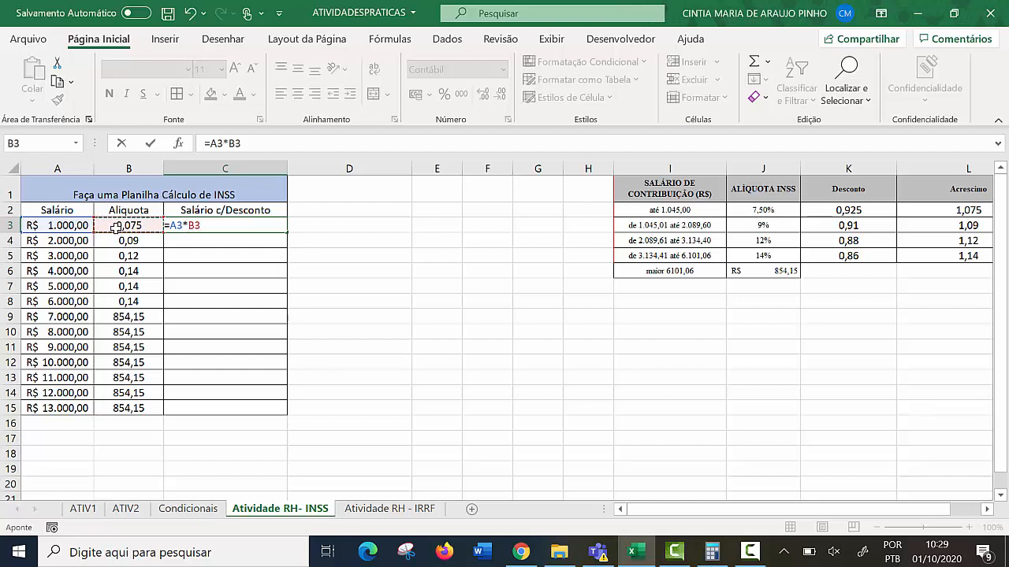
{"action": "key", "text": "Return"}
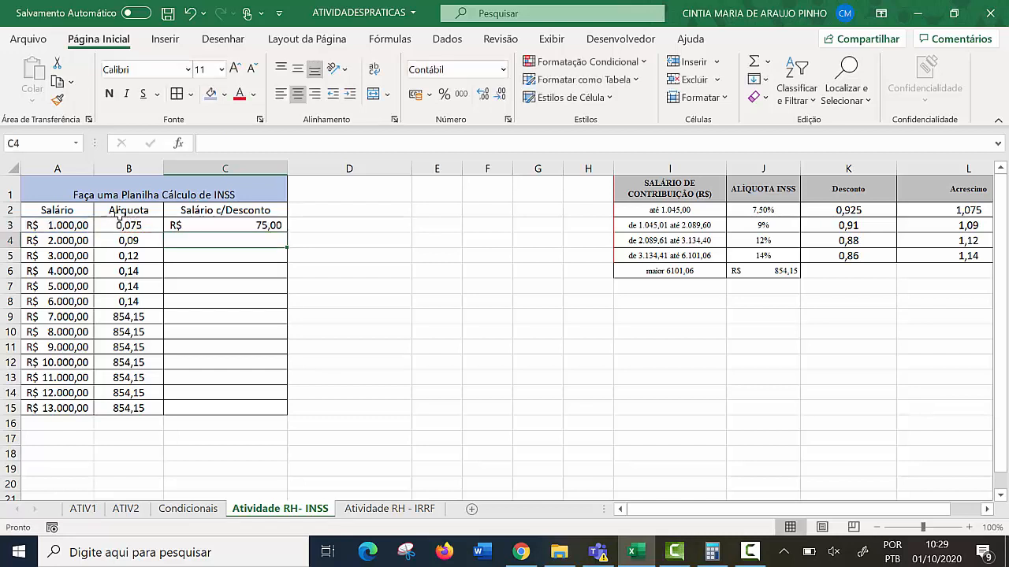
{"action": "left_click", "coordinate": [228, 225]}
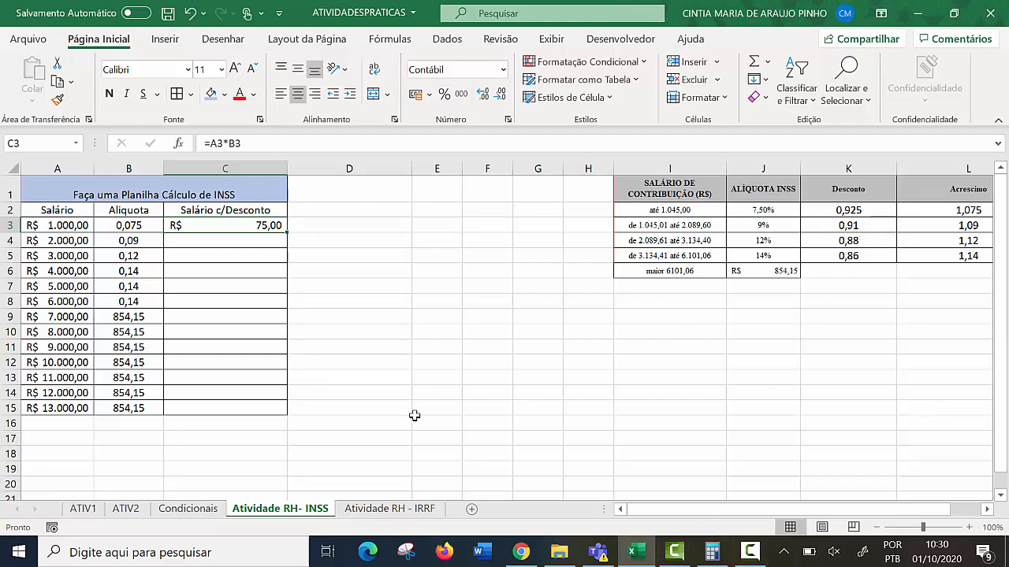
Step: Bring up Calculator beside the salary table and subtract 75 from 1000
{"action": "left_click", "coordinate": [711, 552]}
{"action": "left_click_drag", "start_coordinate": [349, 35], "coordinate": [499, 38]}
{"action": "key", "text": "Escape"}
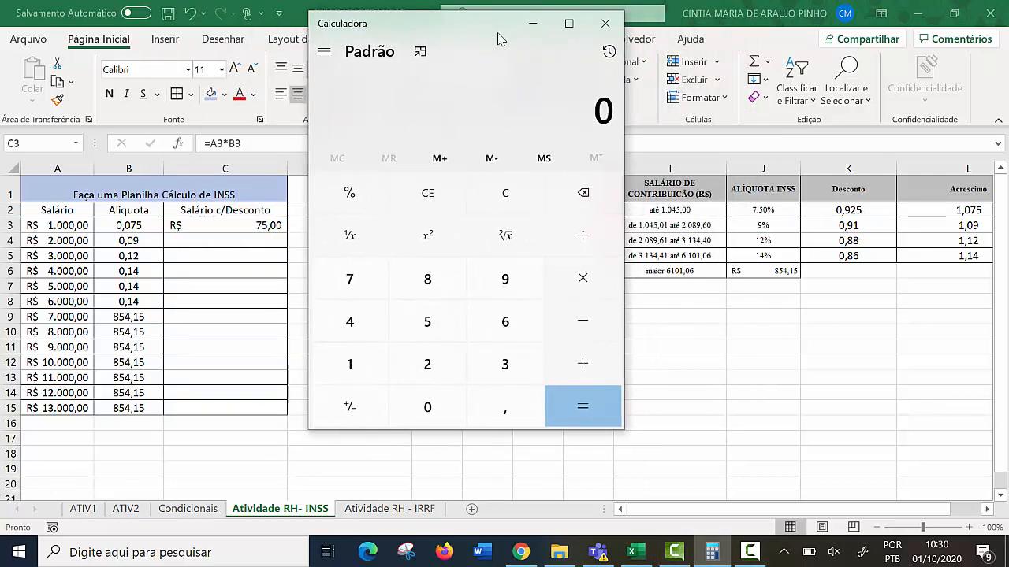
{"action": "left_click", "coordinate": [349, 364]}
{"action": "left_click", "coordinate": [432, 405]}
{"action": "left_click", "coordinate": [438, 405]}
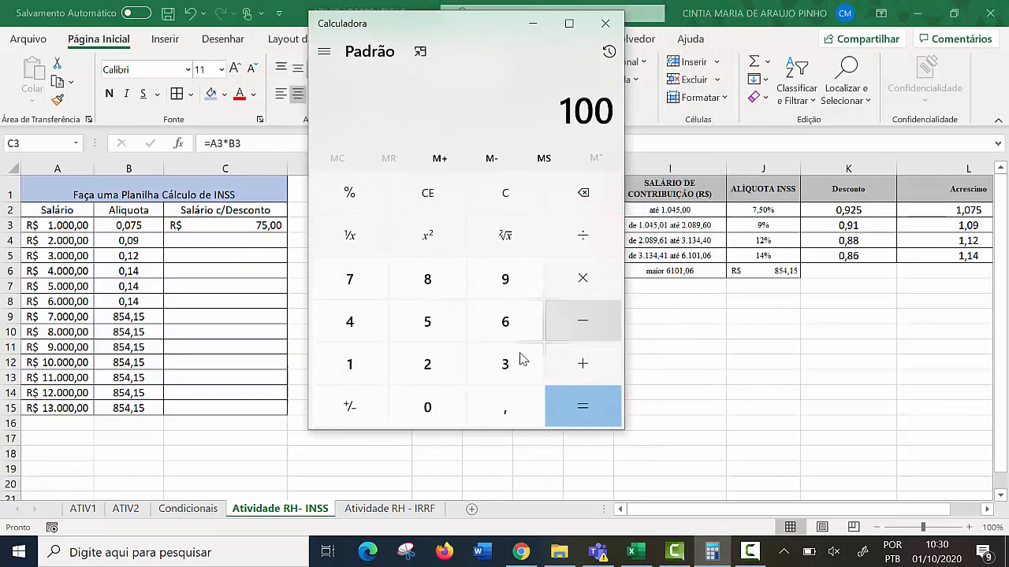
{"action": "left_click", "coordinate": [479, 416]}
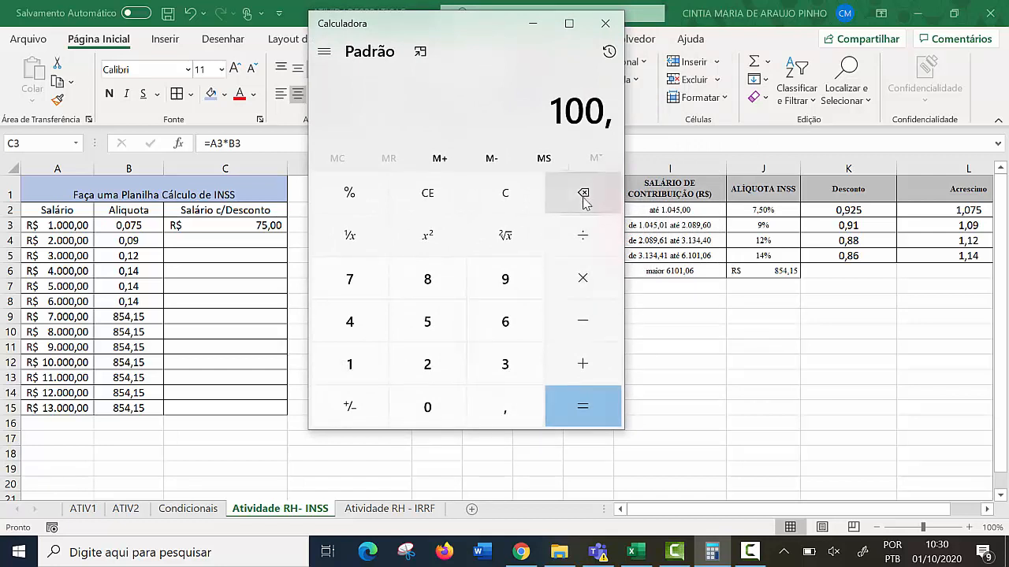
{"action": "key", "text": "Delete"}
{"action": "key", "text": "1"}
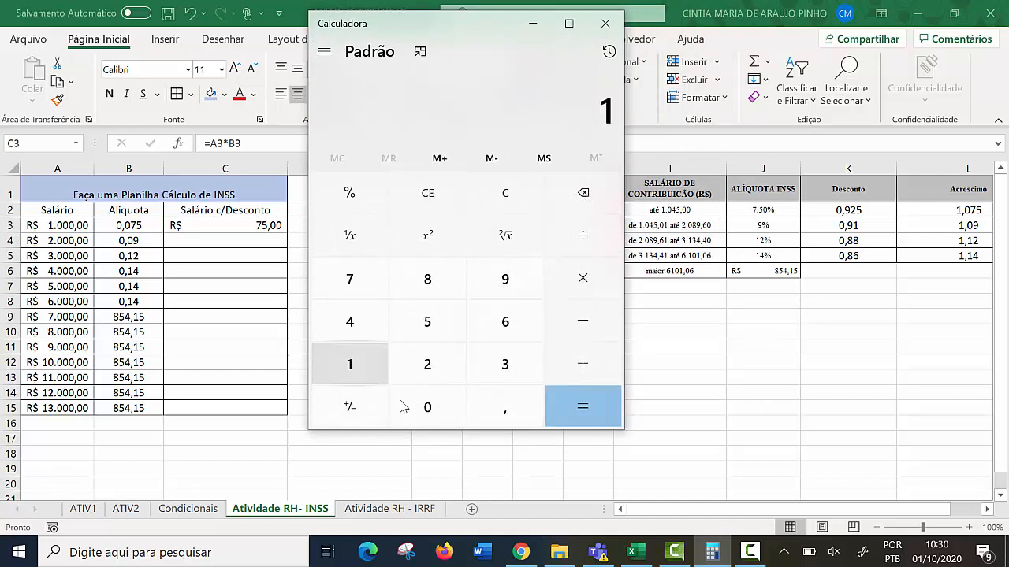
{"action": "left_click", "coordinate": [406, 406]}
{"action": "left_click", "coordinate": [412, 406]}
{"action": "left_click", "coordinate": [414, 406]}
{"action": "left_click", "coordinate": [583, 321]}
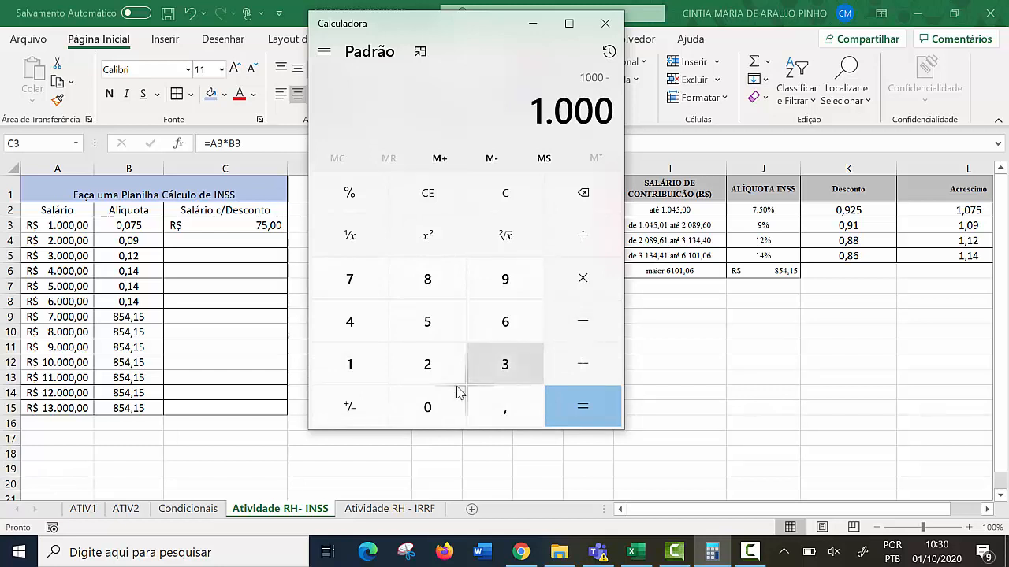
{"action": "left_click", "coordinate": [368, 293]}
{"action": "left_click", "coordinate": [413, 322]}
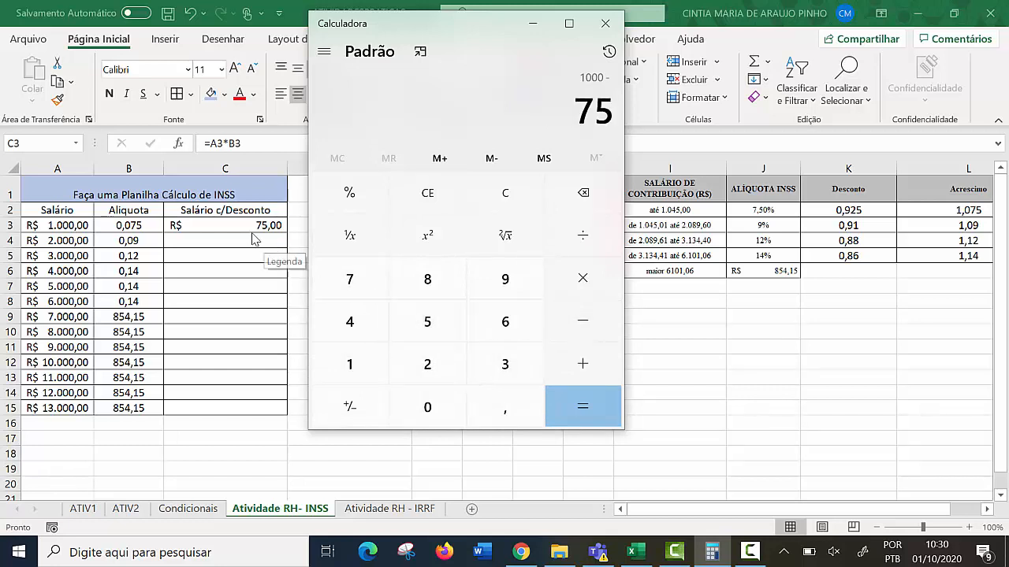
{"action": "left_click", "coordinate": [583, 406]}
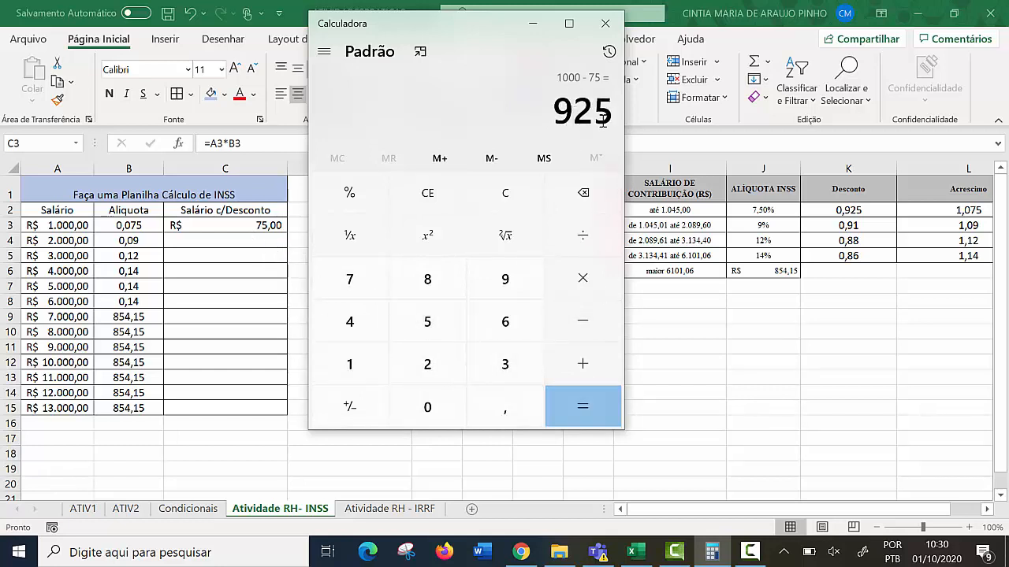
{"action": "key", "text": "Delete"}
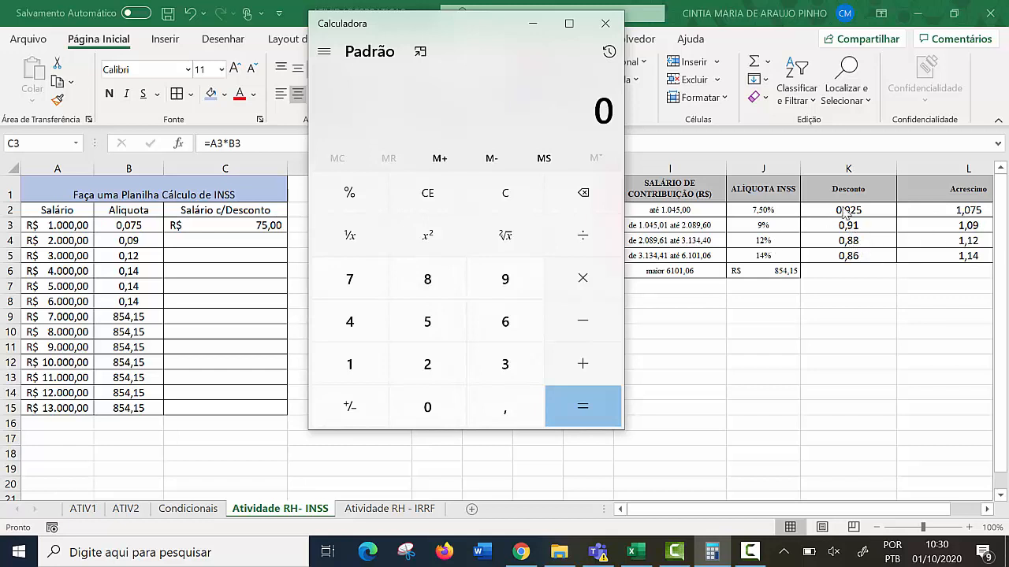
{"action": "key", "text": "1"}
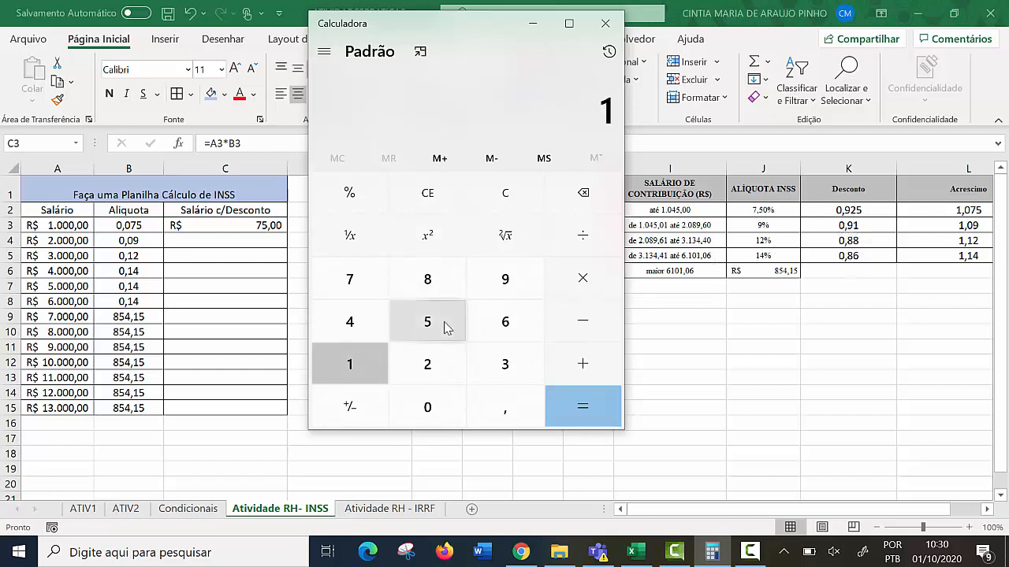
{"action": "key", "text": "minus"}
{"action": "key", "text": "Delete"}
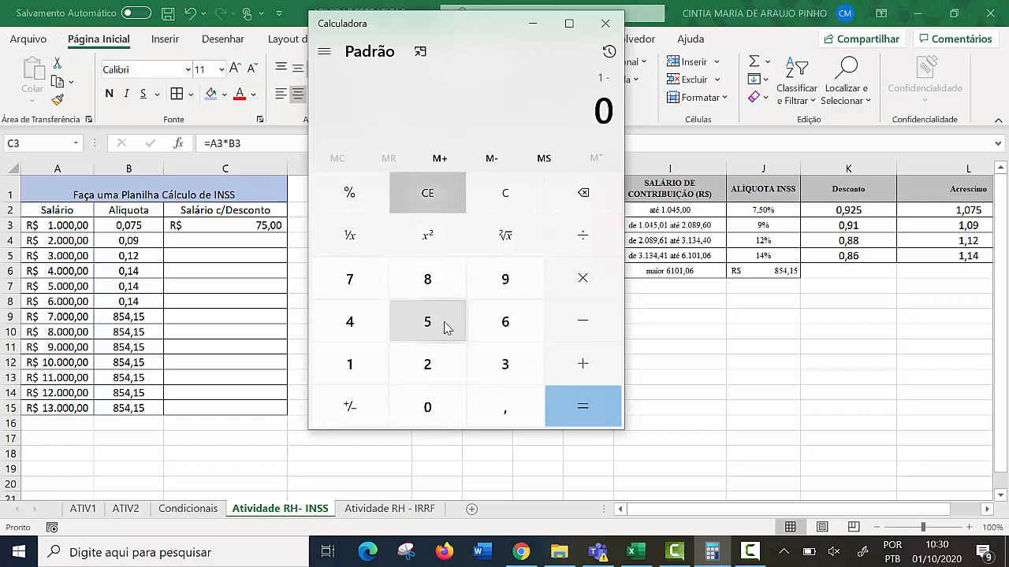
{"action": "type", "text": "1000"}
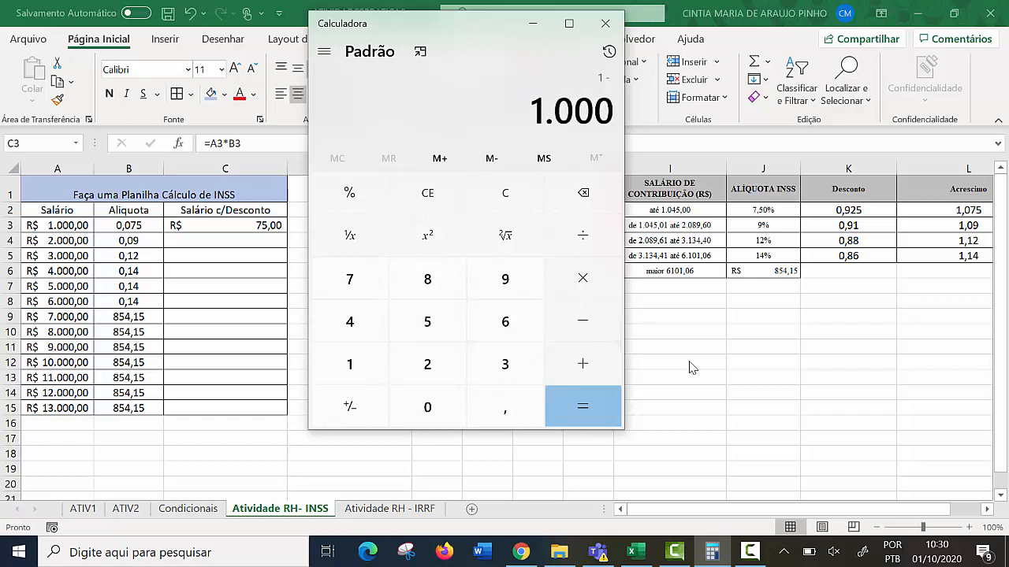
{"action": "left_click", "coordinate": [599, 286]}
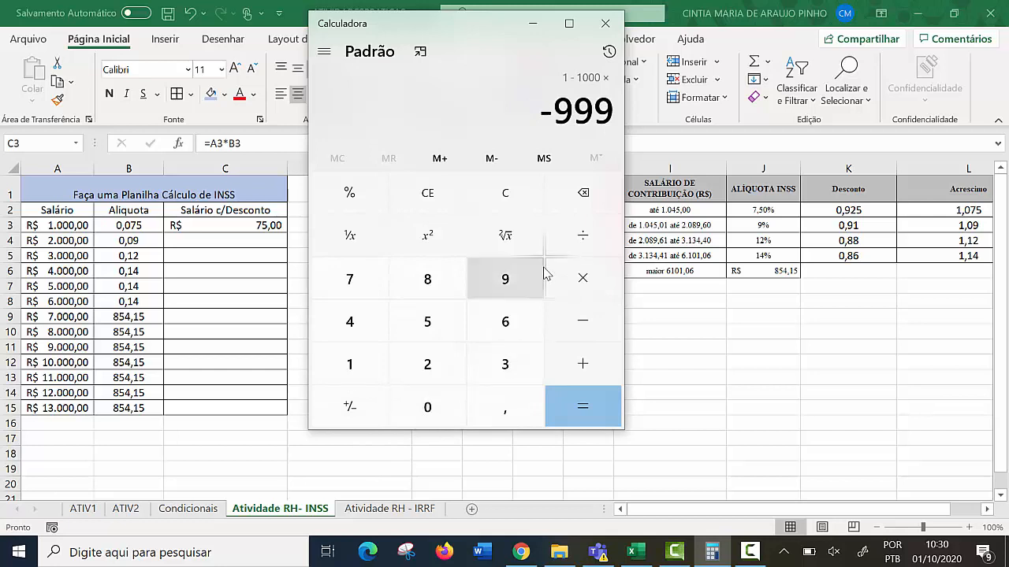
{"action": "key", "text": "Delete"}
{"action": "left_click", "coordinate": [530, 204]}
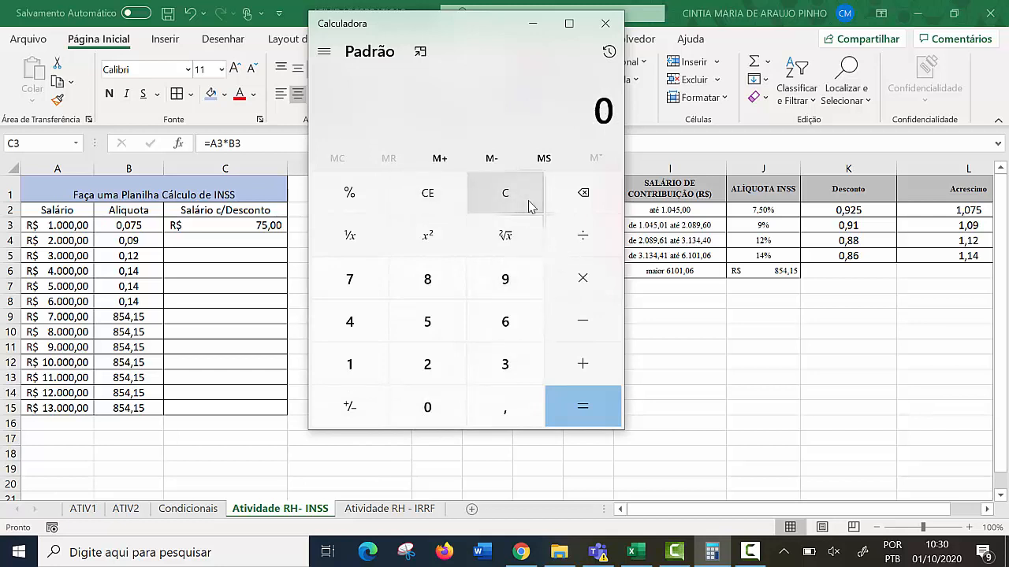
Step: Multiply 1000 by the first bracket's Desconto factor, 0,925, in Calculator
{"action": "key", "text": "1"}
{"action": "left_click", "coordinate": [423, 408]}
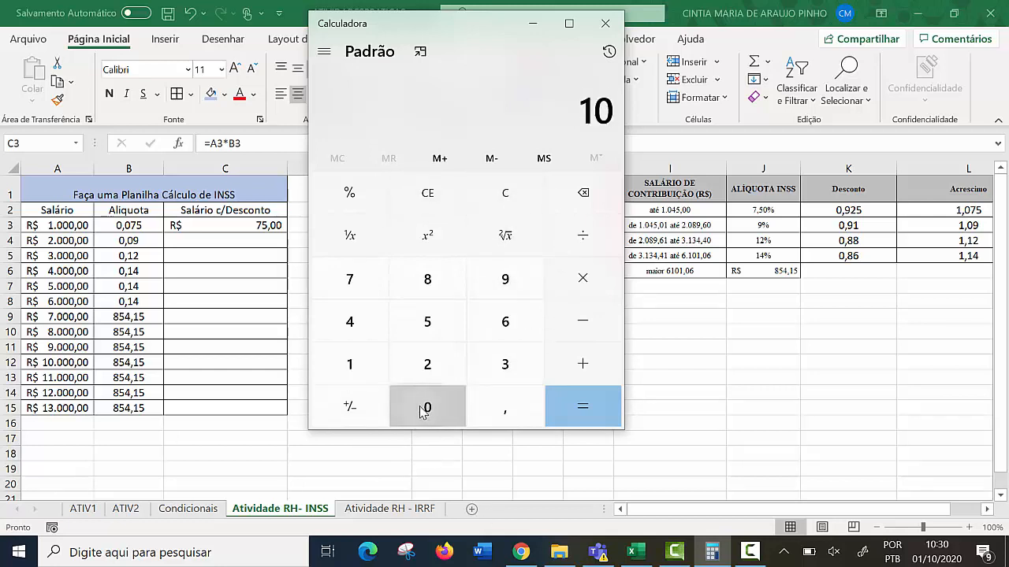
{"action": "double_click", "coordinate": [425, 407]}
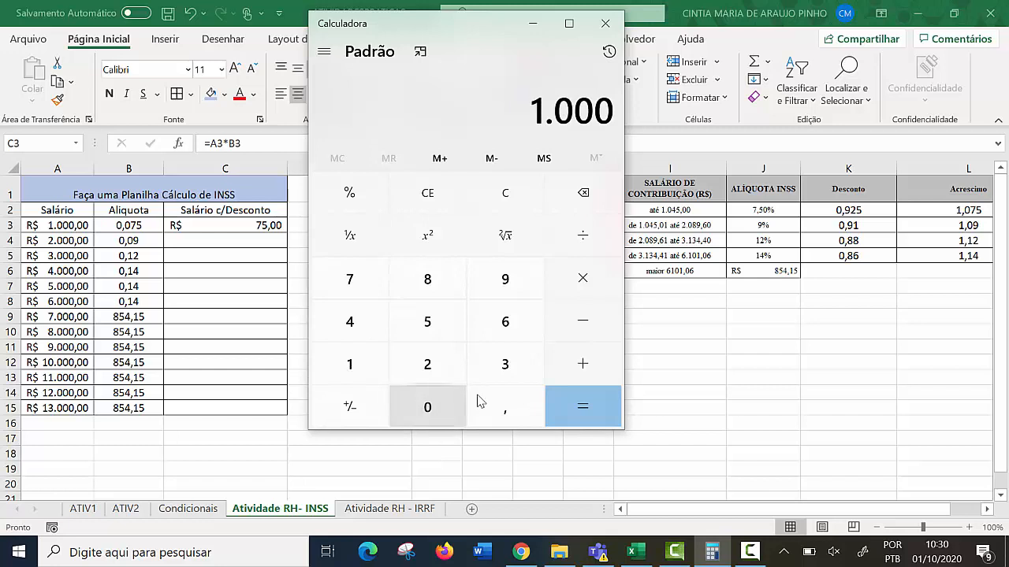
{"action": "left_click", "coordinate": [583, 279]}
{"action": "left_click", "coordinate": [458, 410]}
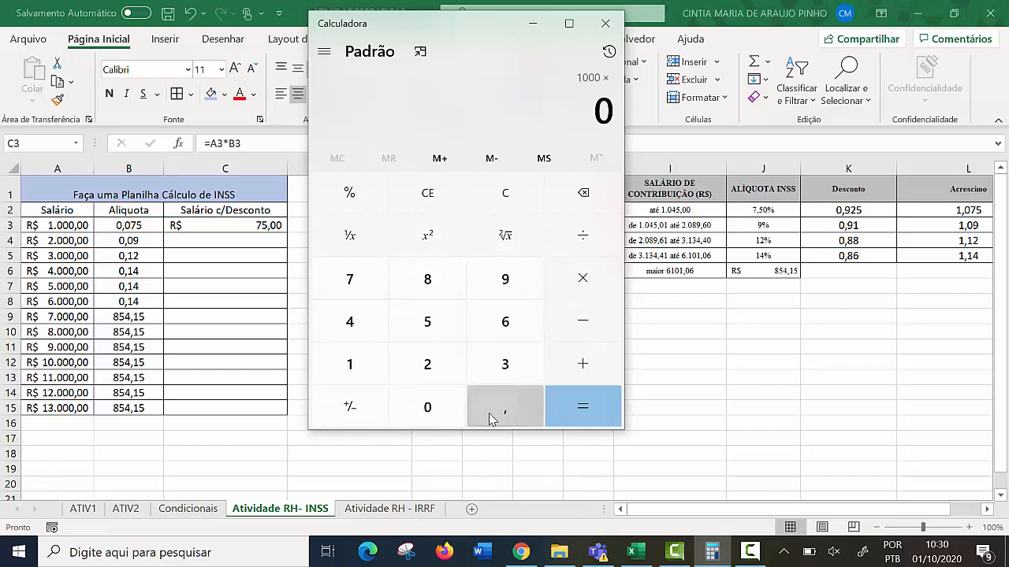
{"action": "left_click", "coordinate": [490, 416]}
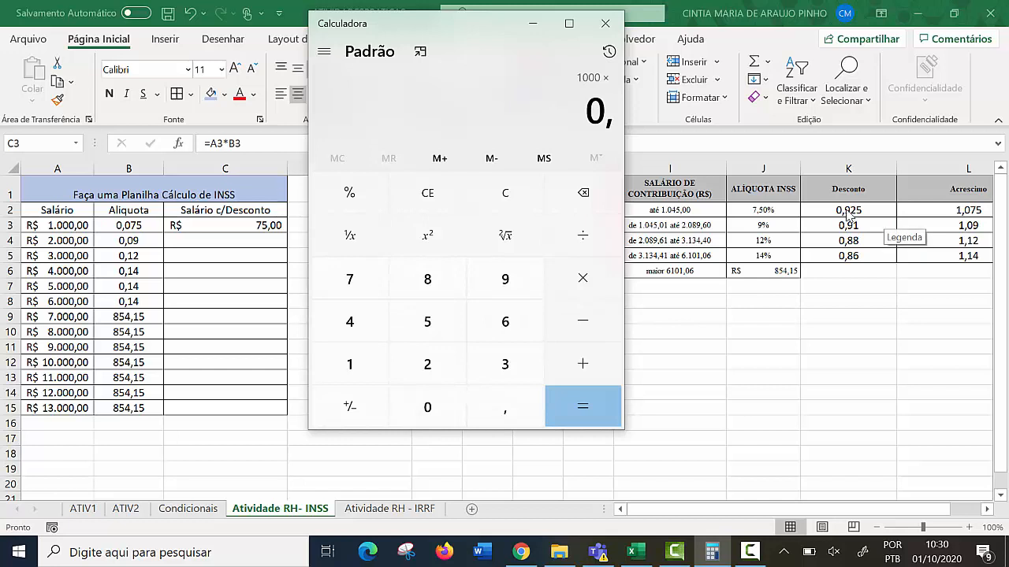
{"action": "left_click", "coordinate": [501, 281]}
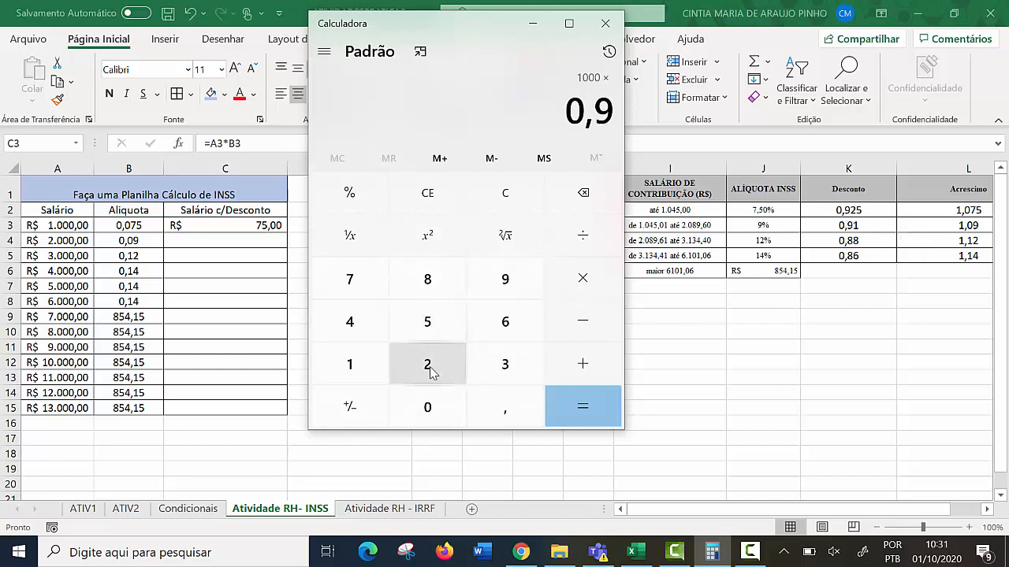
{"action": "left_click", "coordinate": [431, 370]}
{"action": "left_click", "coordinate": [427, 321]}
{"action": "left_click", "coordinate": [583, 407]}
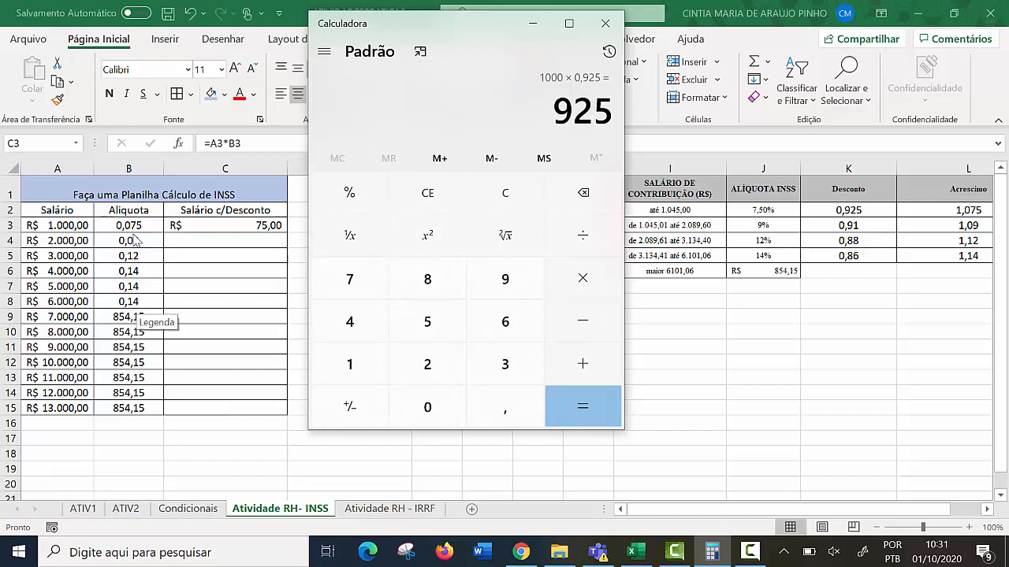
Step: Close Calculator and clear the formula from C3 under Salário c/Desconto
{"action": "left_click", "coordinate": [605, 24]}
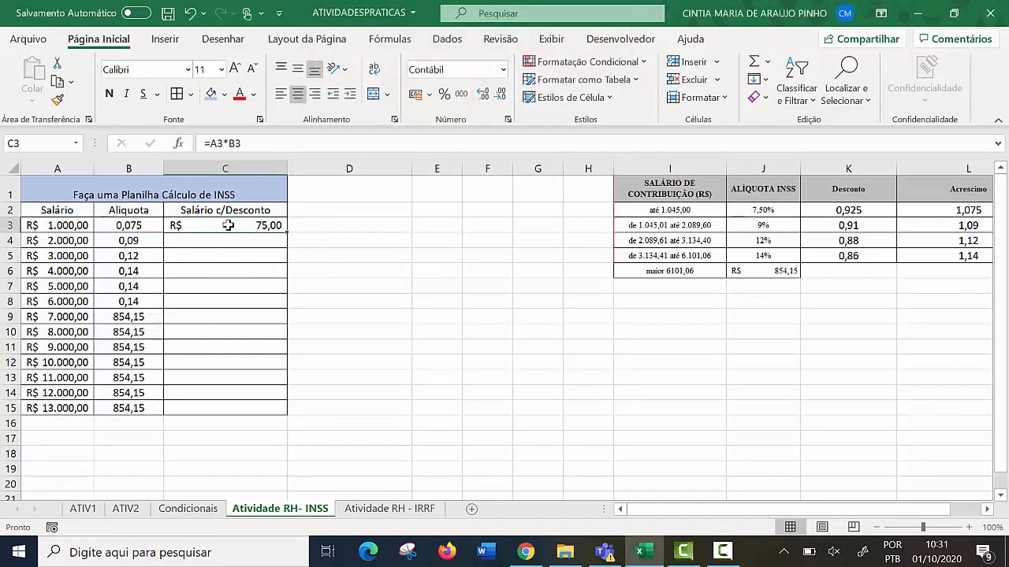
{"action": "key", "text": "Delete"}
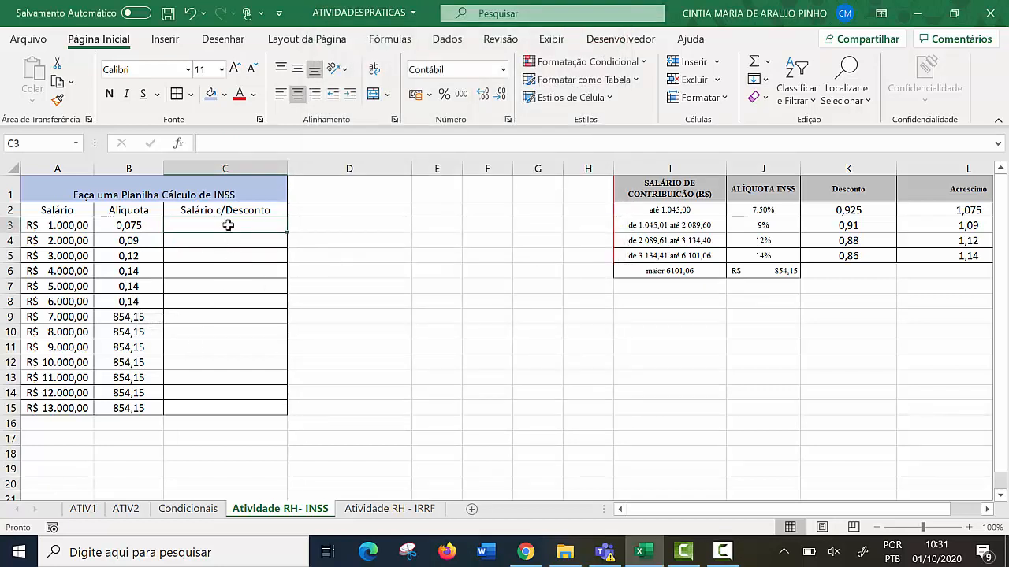
Step: Copy the full text of the nested SE formula in B3, leaving that cell's formula intact
{"action": "left_click", "coordinate": [123, 225]}
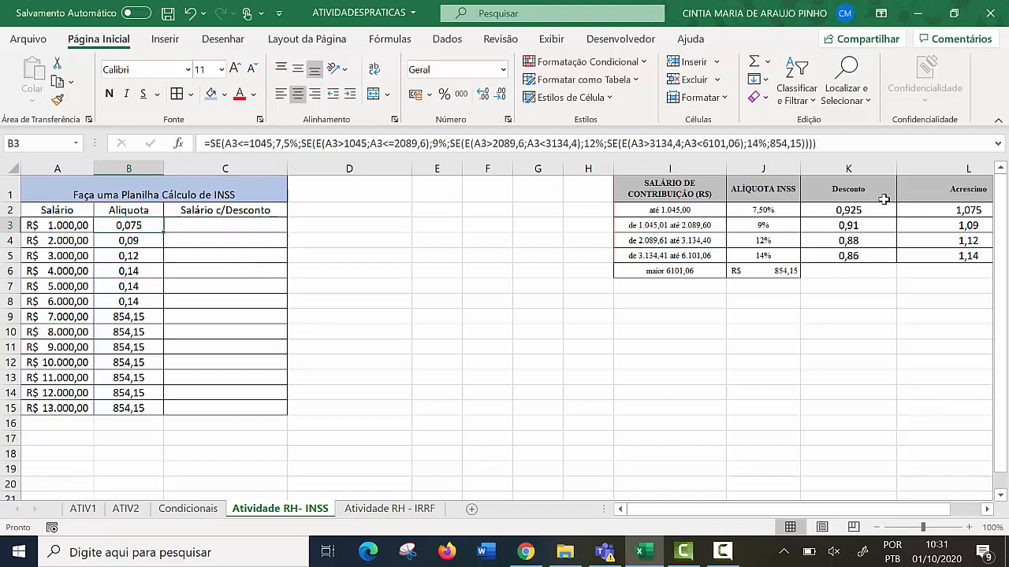
{"action": "left_click_drag", "start_coordinate": [844, 139], "coordinate": [183, 161]}
{"action": "key", "text": "ctrl+c"}
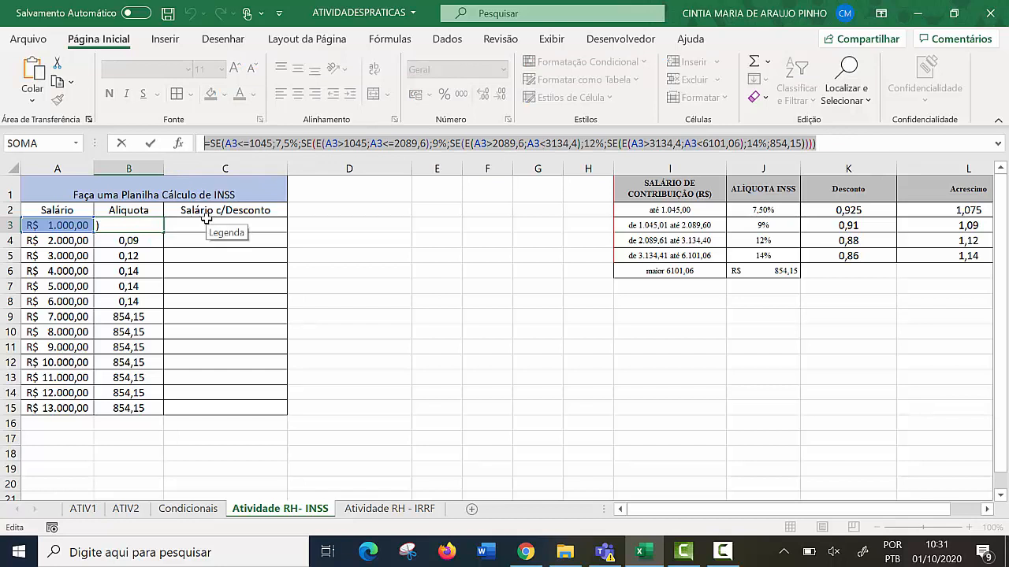
{"action": "key", "text": "Escape"}
Step: Paste the copied SE formula text into C3 and keep only one leading equals sign
{"action": "left_click", "coordinate": [255, 255]}
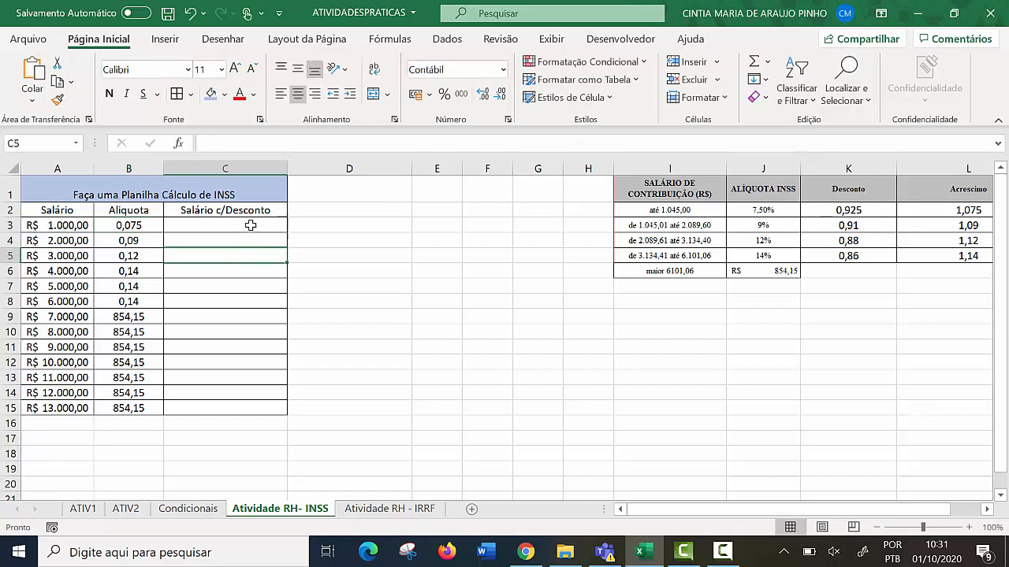
{"action": "left_click", "coordinate": [251, 225]}
{"action": "left_click", "coordinate": [269, 143]}
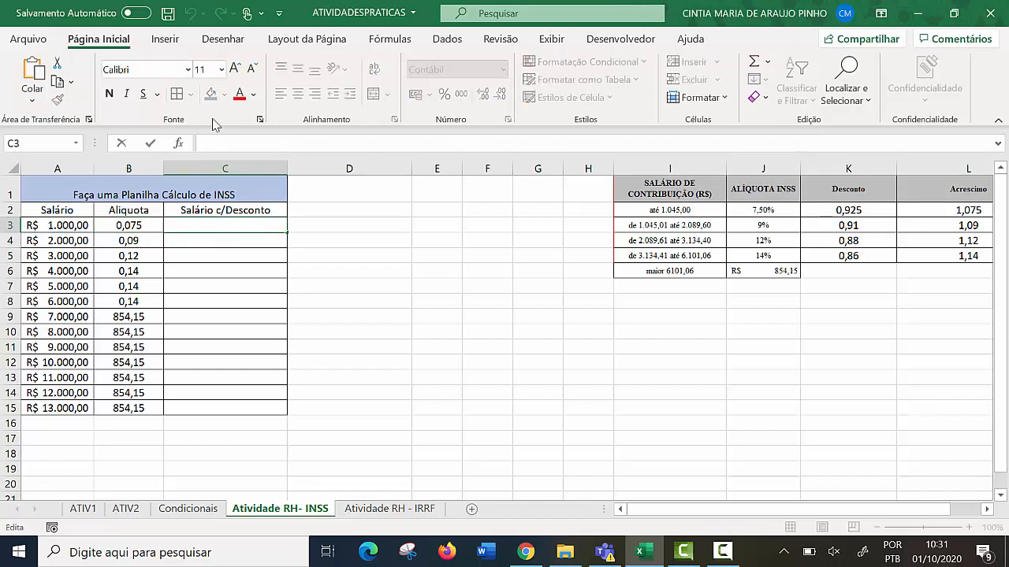
{"action": "type", "text": "="}
{"action": "key", "text": "ctrl+v"}
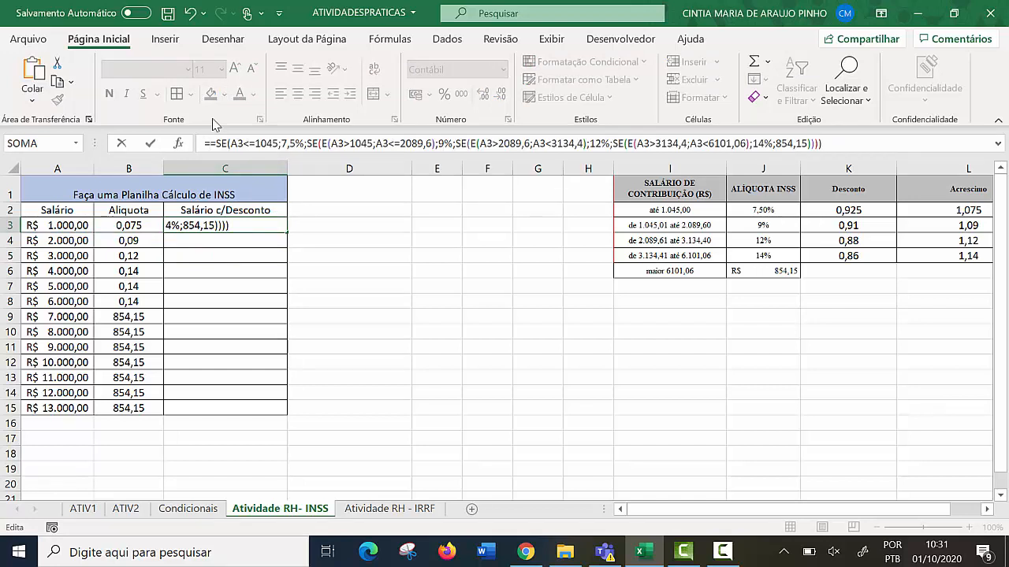
{"action": "left_click", "coordinate": [209, 142]}
{"action": "key", "text": "BackSpace"}
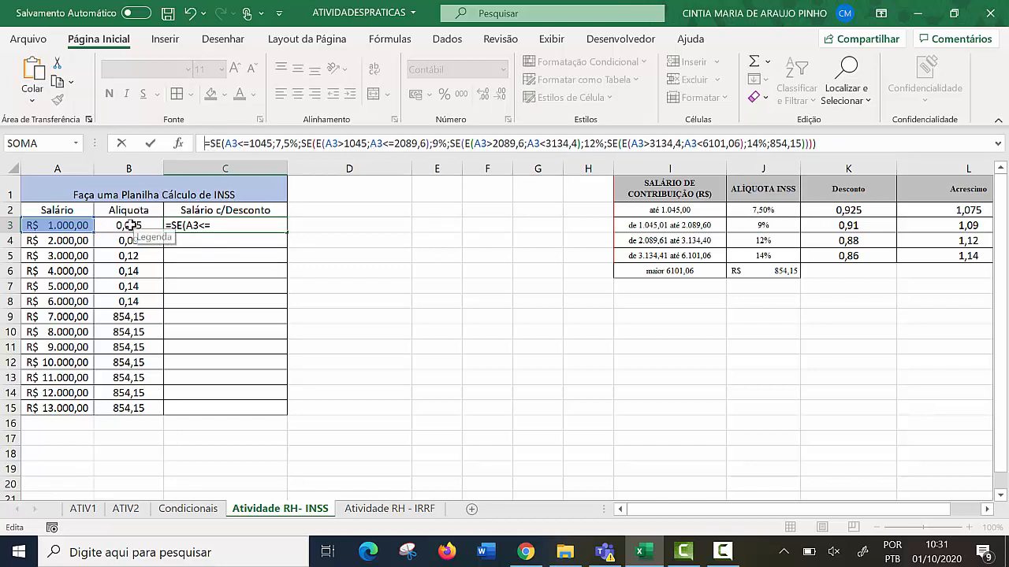
Step: Replace the 7,5% result for salaries up to 1045 with A3*0,925 in C3's formula
{"action": "left_click", "coordinate": [298, 143]}
{"action": "key", "text": "BackSpace"}
{"action": "key", "text": "BackSpace"}
{"action": "key", "text": "BackSpace"}
{"action": "key", "text": "BackSpace"}
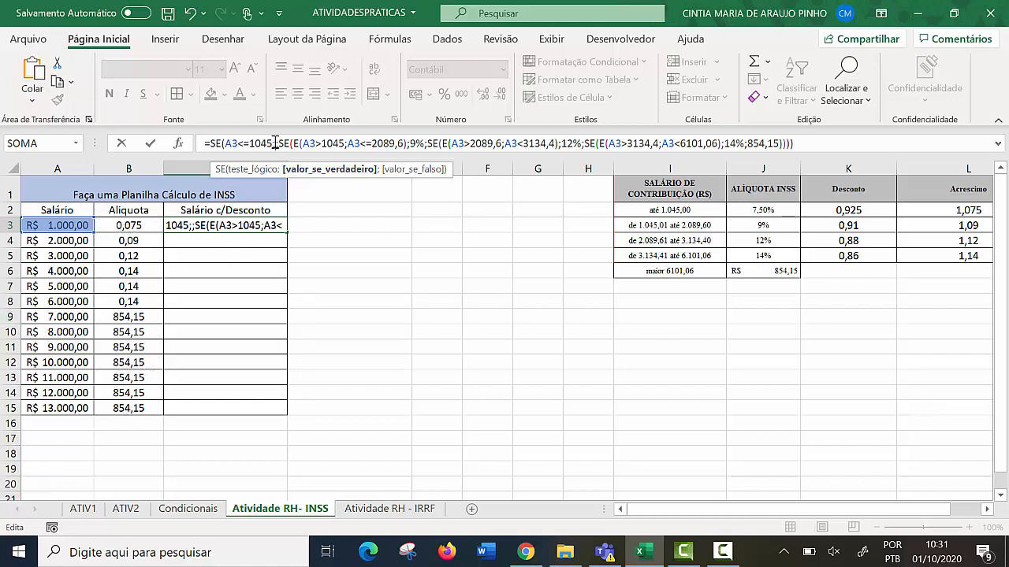
{"action": "left_click", "coordinate": [68, 225]}
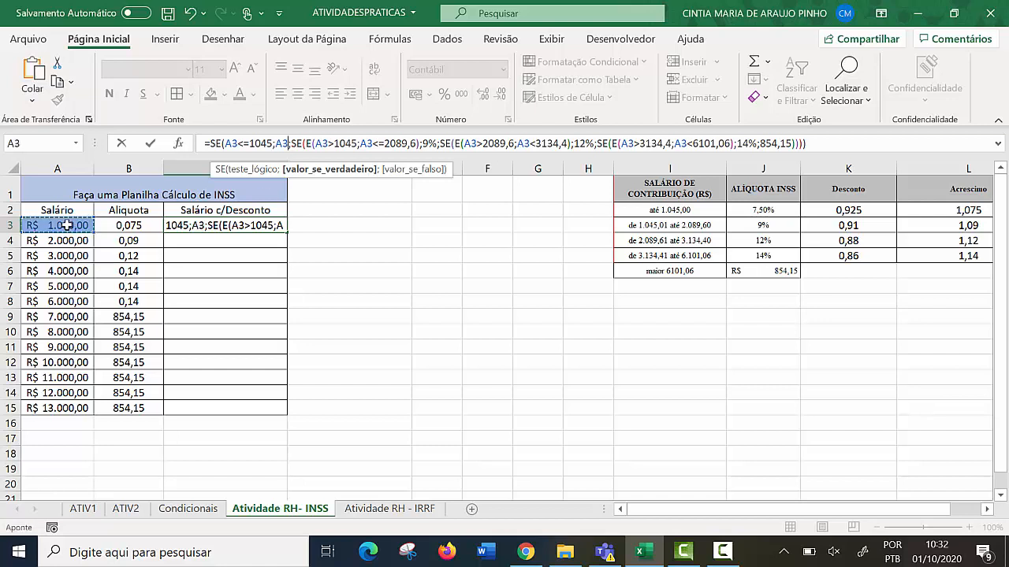
{"action": "type", "text": "*"}
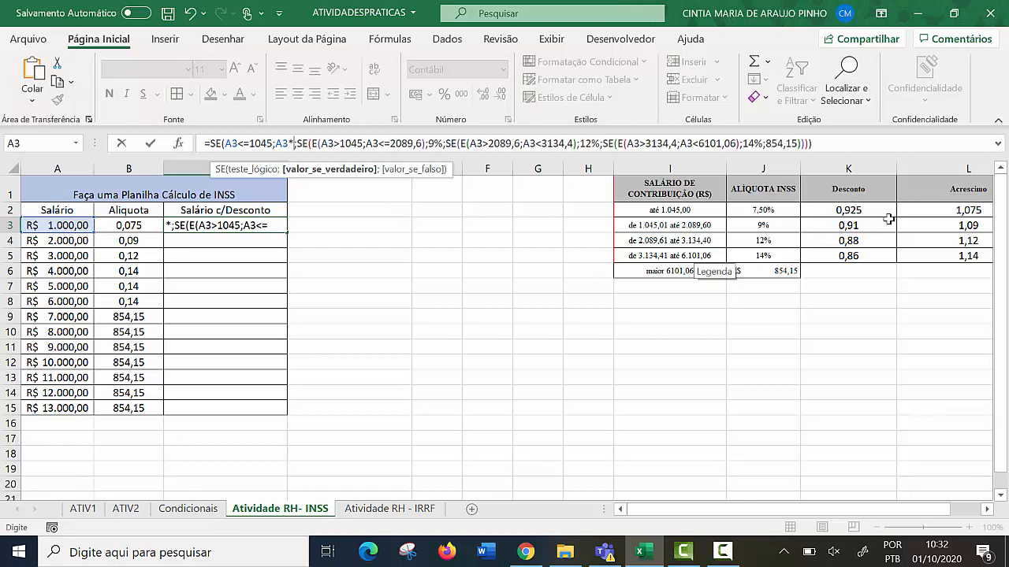
{"action": "type", "text": "0,9"}
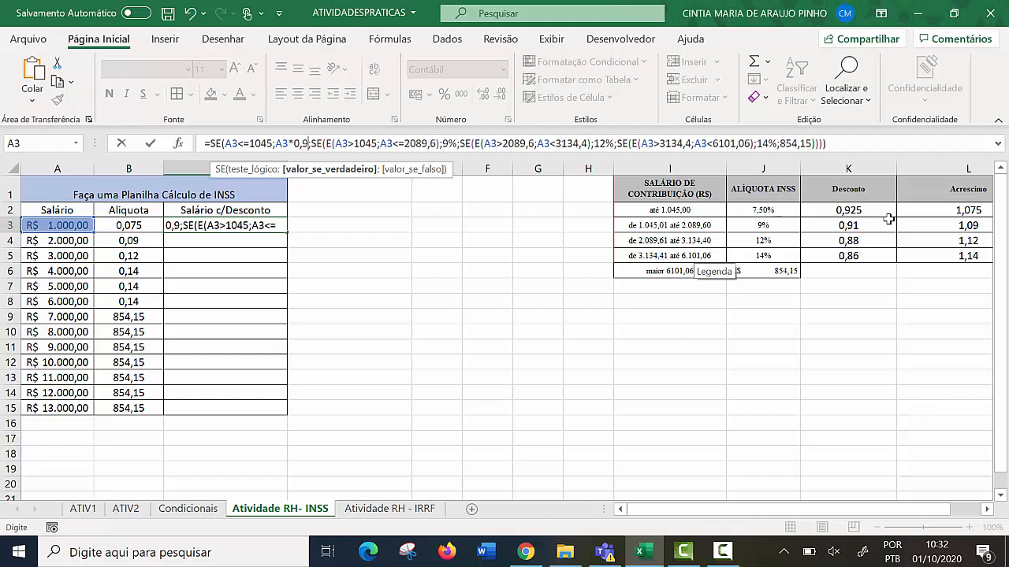
{"action": "type", "text": "25"}
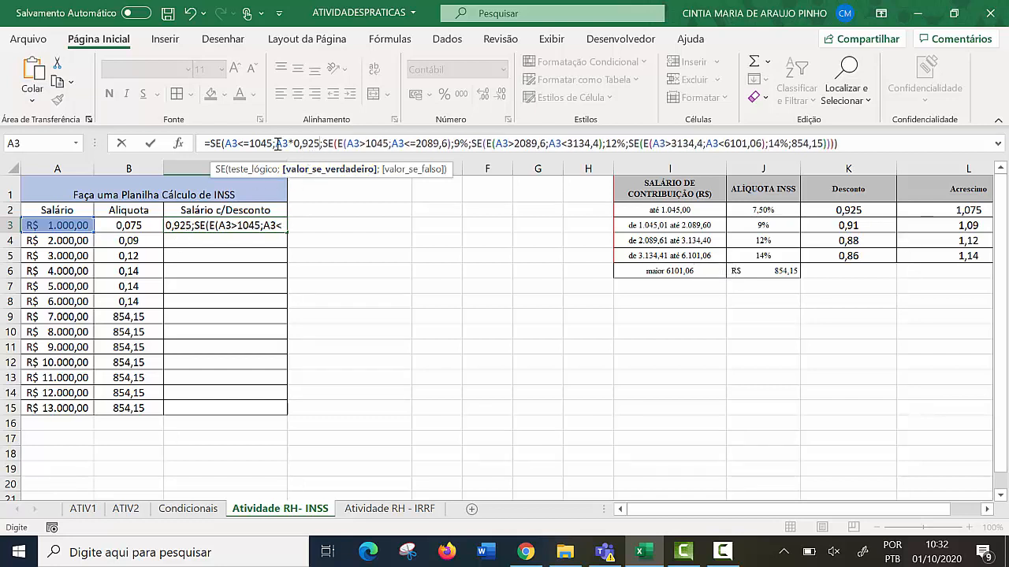
{"action": "left_click_drag", "start_coordinate": [278, 144], "coordinate": [314, 143]}
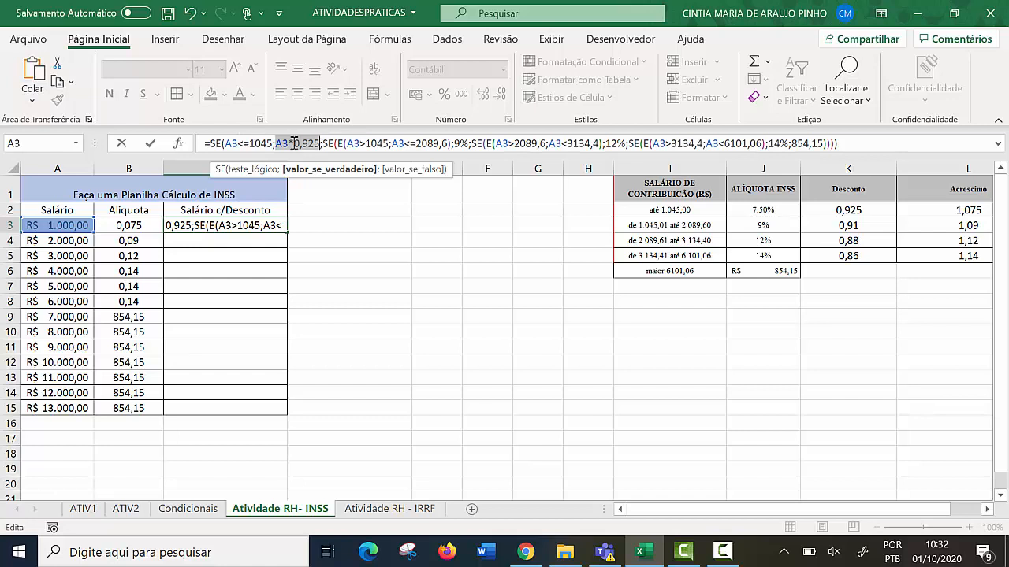
{"action": "double_click", "coordinate": [284, 143]}
Step: Replace the 9% result for the 1045 to 2089,6 bracket with A3*0,91 in C3's formula
{"action": "left_click", "coordinate": [469, 144]}
{"action": "key", "text": "BackSpace"}
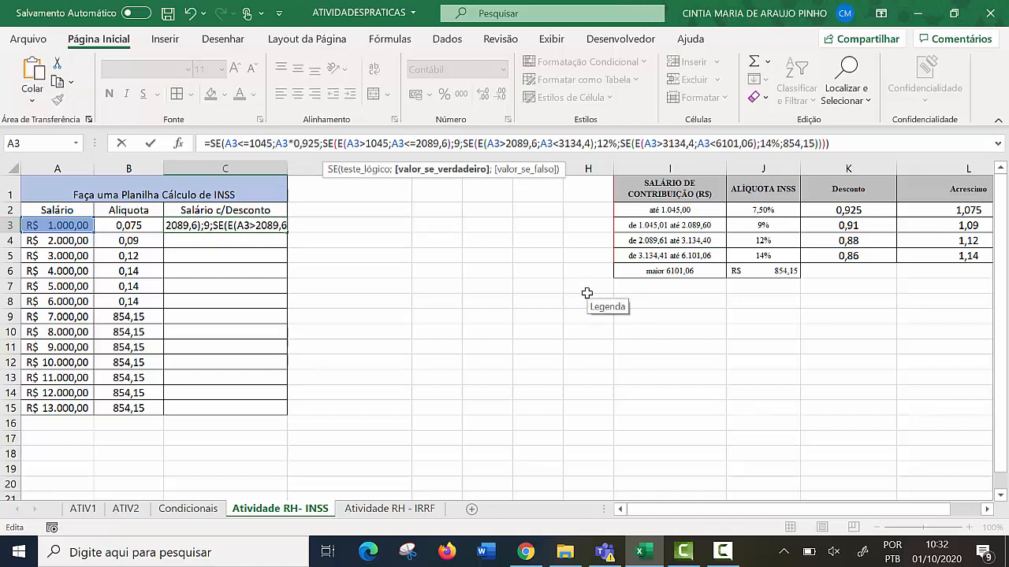
{"action": "key", "text": "BackSpace"}
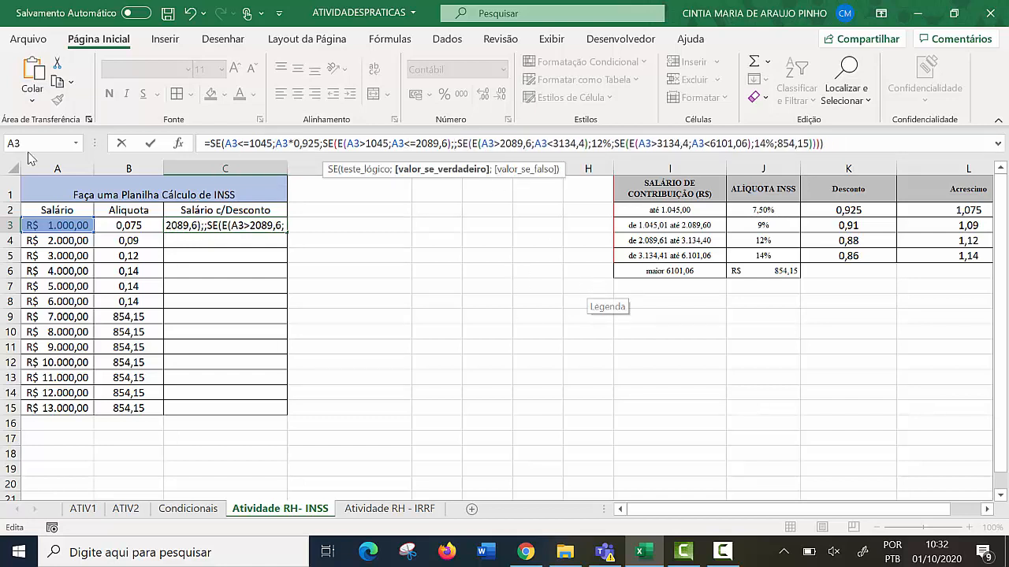
{"action": "left_click", "coordinate": [58, 226]}
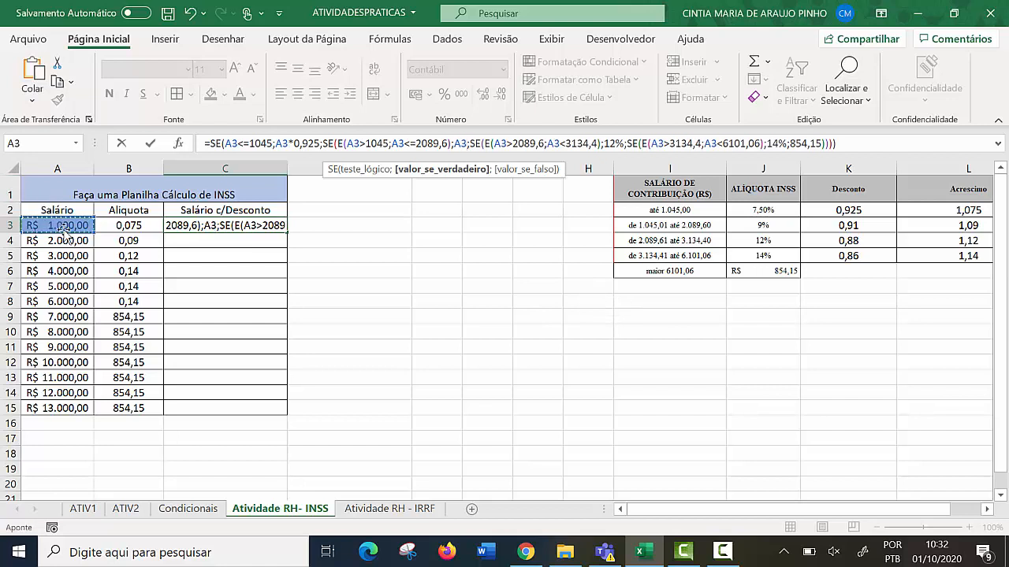
{"action": "type", "text": "*"}
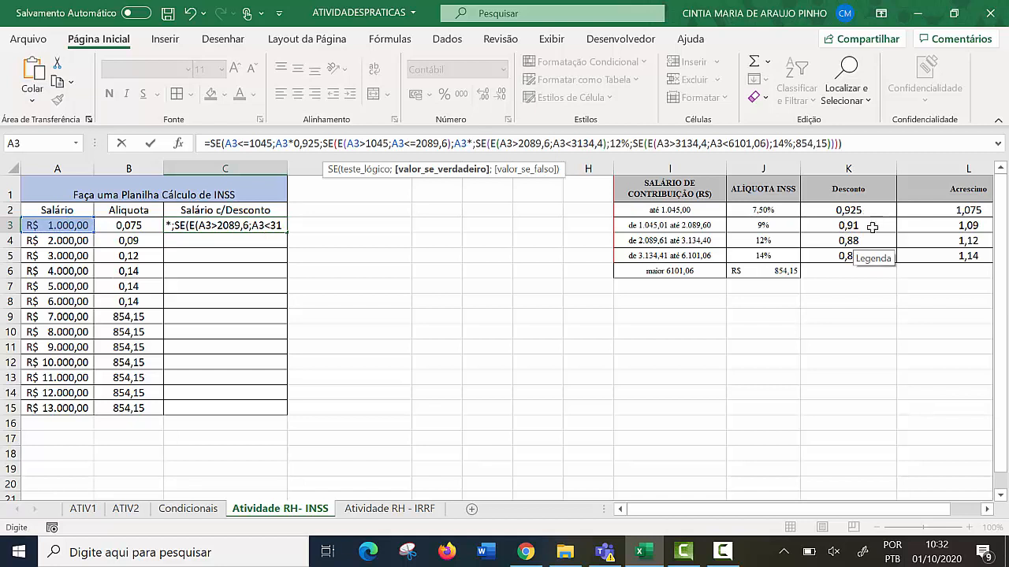
{"action": "type", "text": "0,91"}
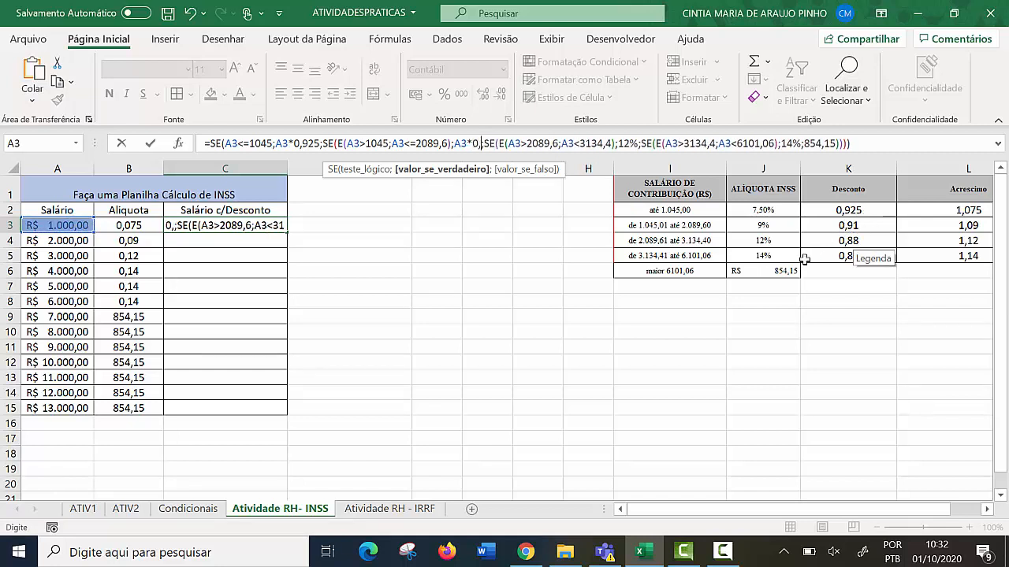
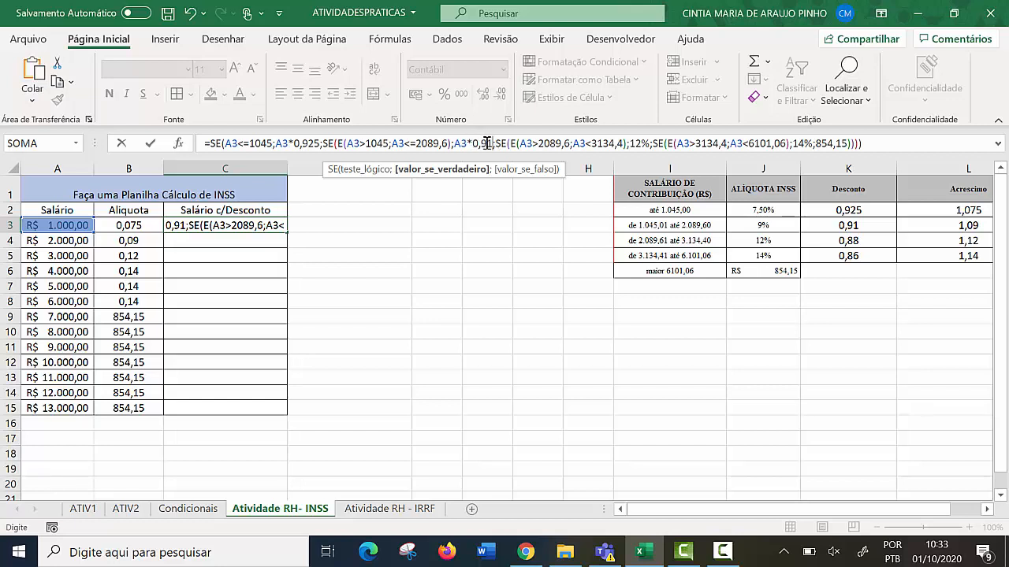
Step: In the C3 formula, replace the 12% result of the 2089,6–3134,4 bracket with A3*0,88
{"action": "left_click", "coordinate": [648, 144]}
{"action": "key", "text": "BackSpace"}
{"action": "key", "text": "BackSpace"}
{"action": "key", "text": "BackSpace"}
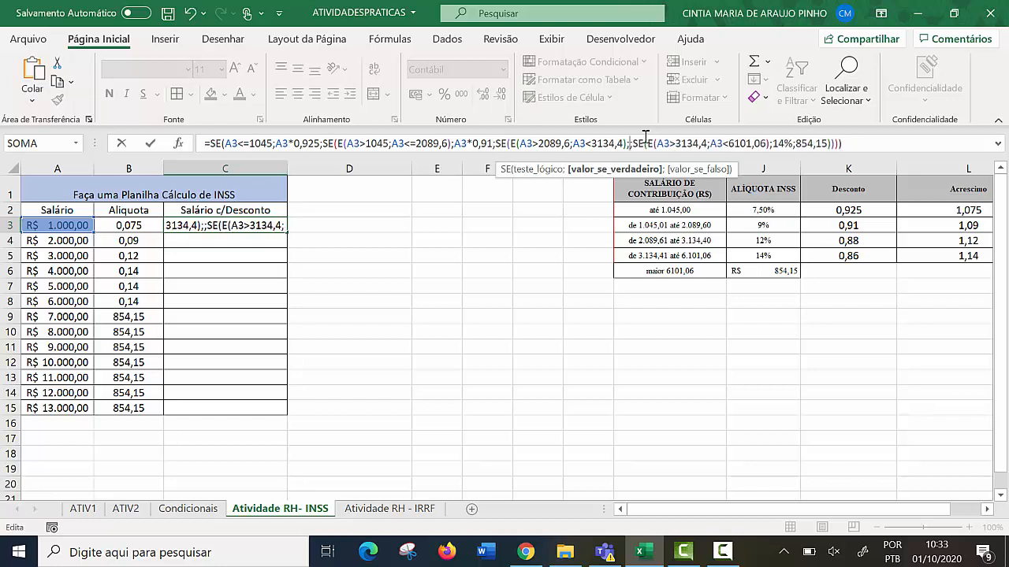
{"action": "left_click", "coordinate": [63, 224]}
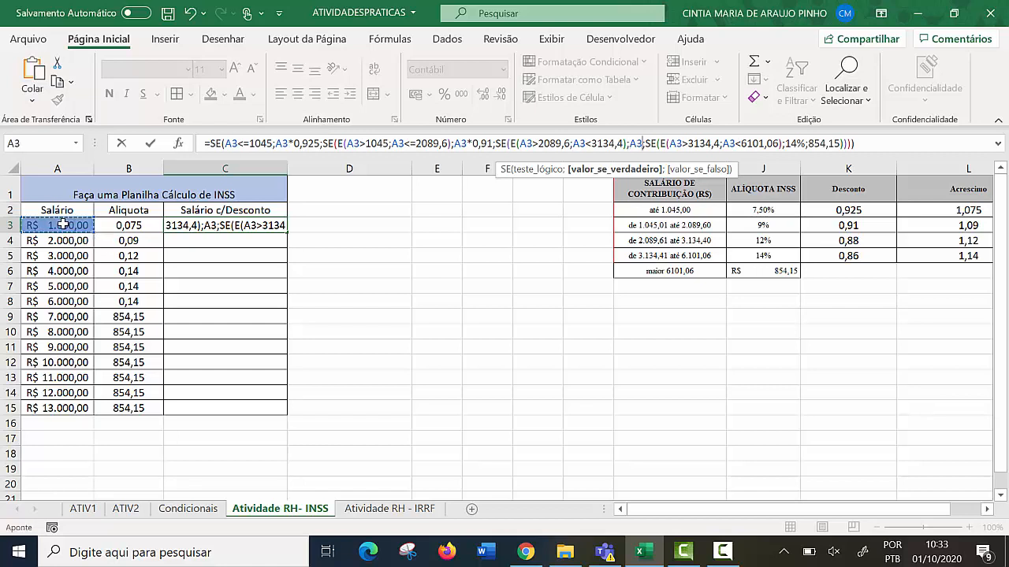
{"action": "type", "text": "*"}
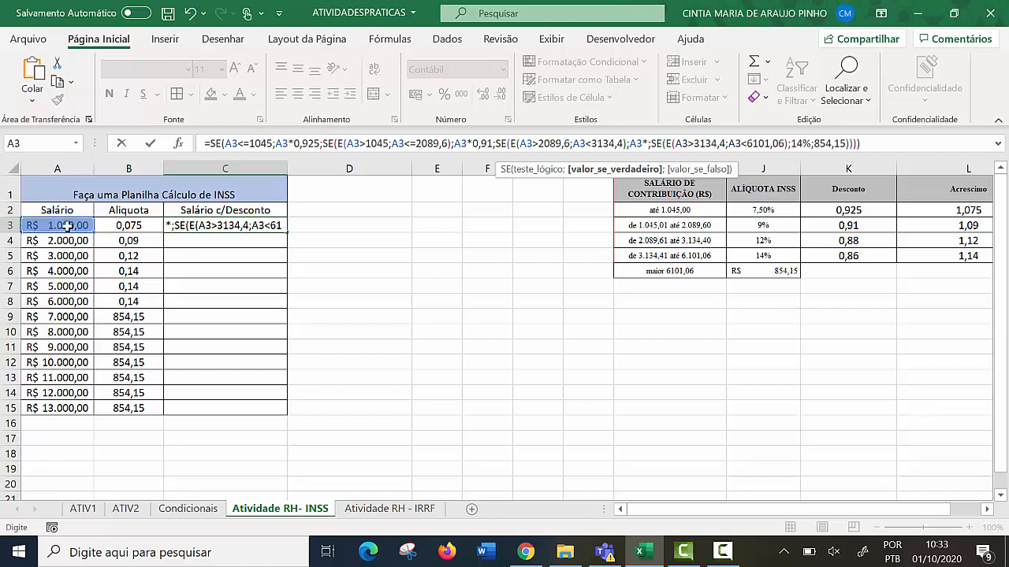
{"action": "type", "text": "0,88"}
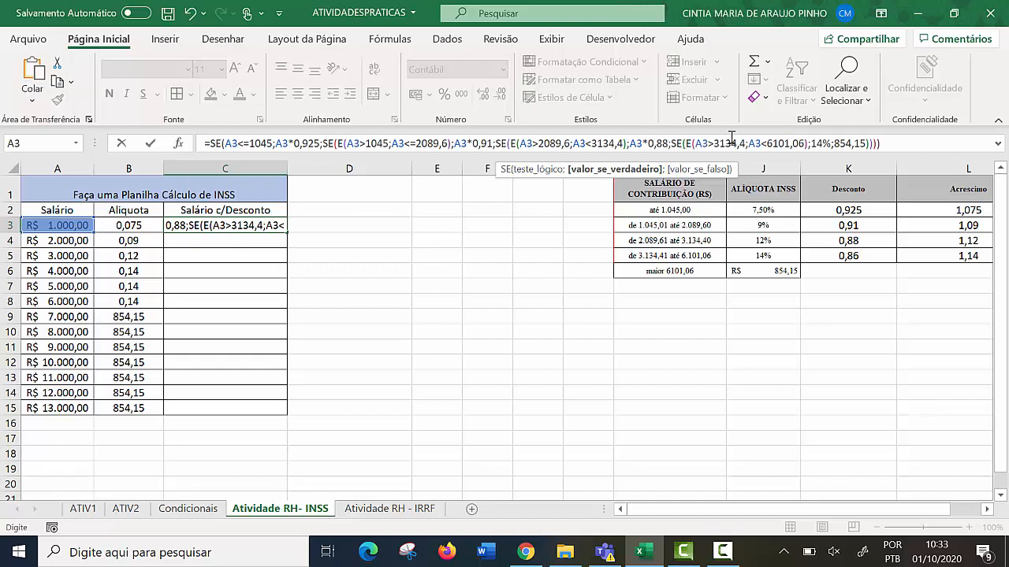
Step: Replace the 14% result of the 3134,4–6101,06 bracket in the C3 formula with A3*0,86 and commit it
{"action": "left_click", "coordinate": [830, 144]}
{"action": "key", "text": "BackSpace"}
{"action": "key", "text": "BackSpace"}
{"action": "key", "text": "BackSpace"}
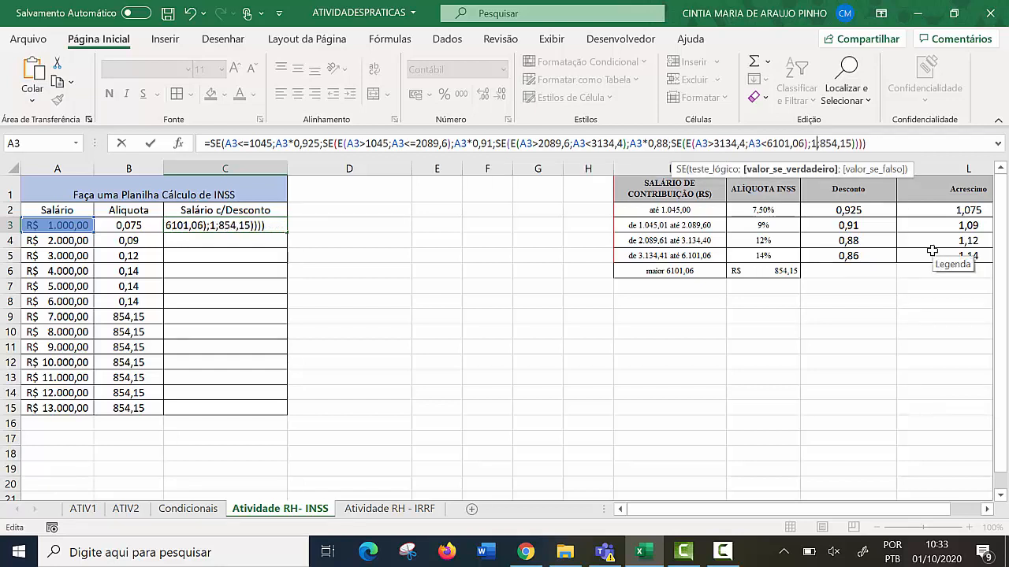
{"action": "left_click", "coordinate": [75, 227]}
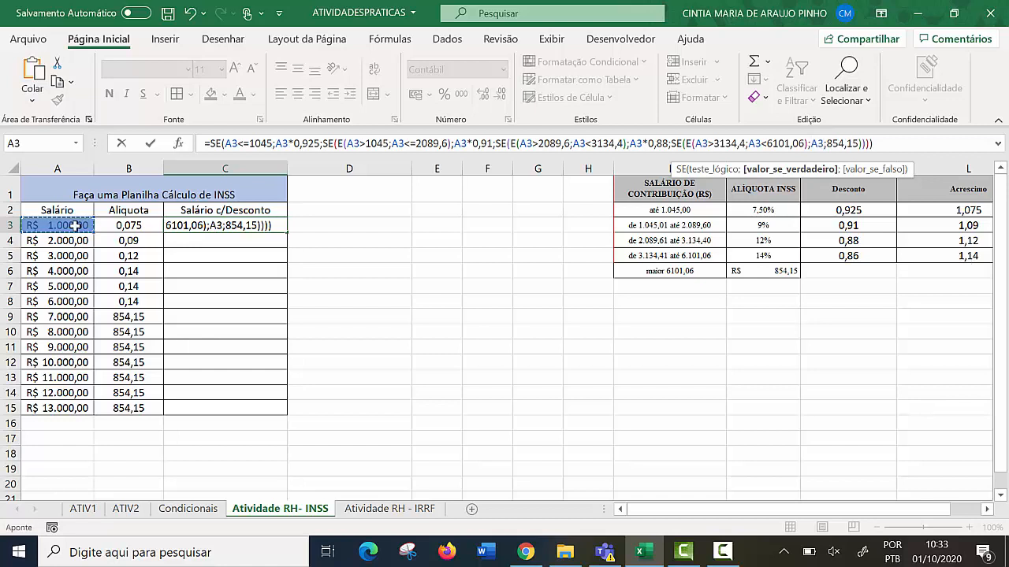
{"action": "type", "text": "*0,"}
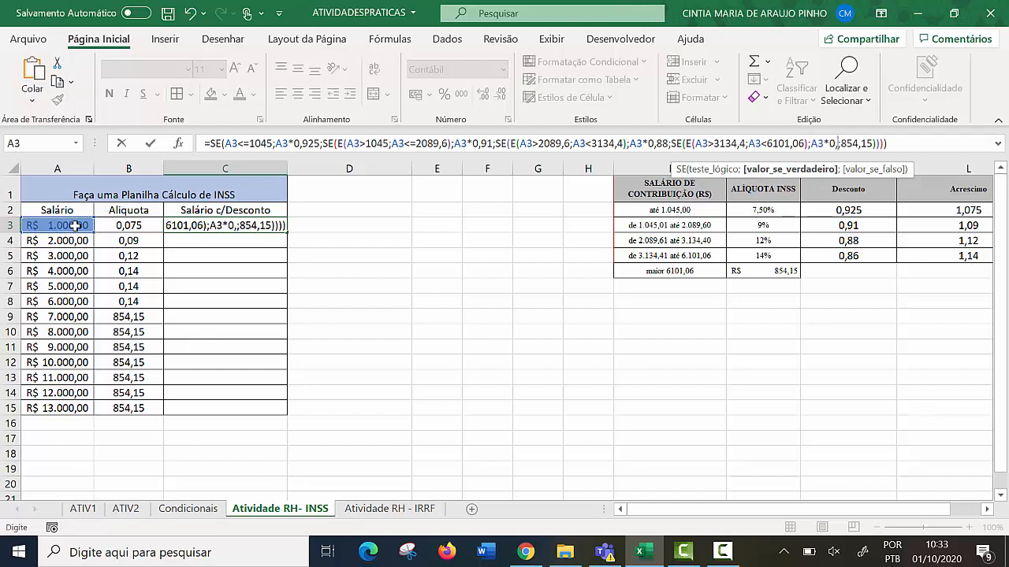
{"action": "type", "text": "86"}
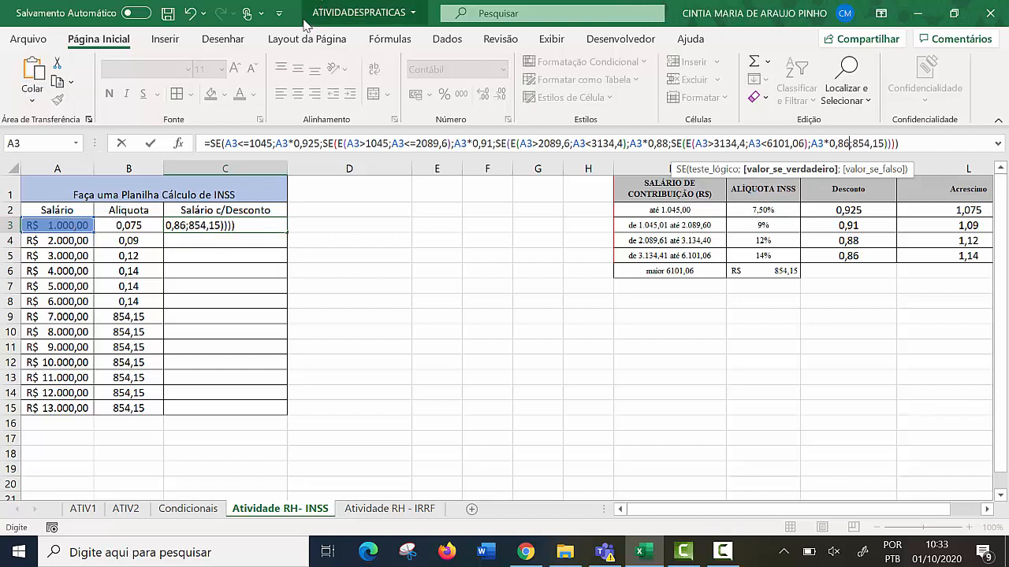
{"action": "left_click", "coordinate": [884, 144]}
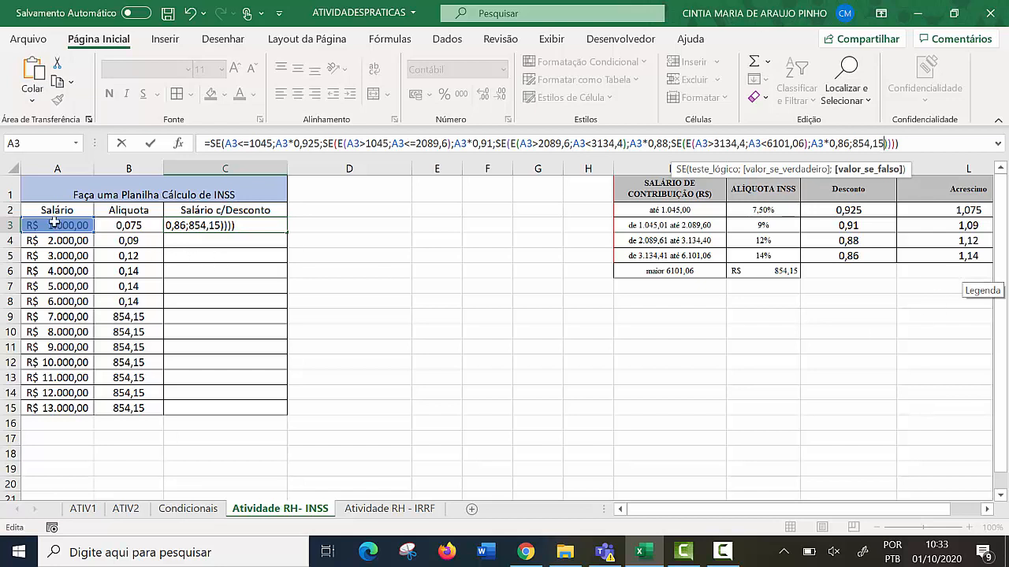
{"action": "left_click", "coordinate": [54, 223]}
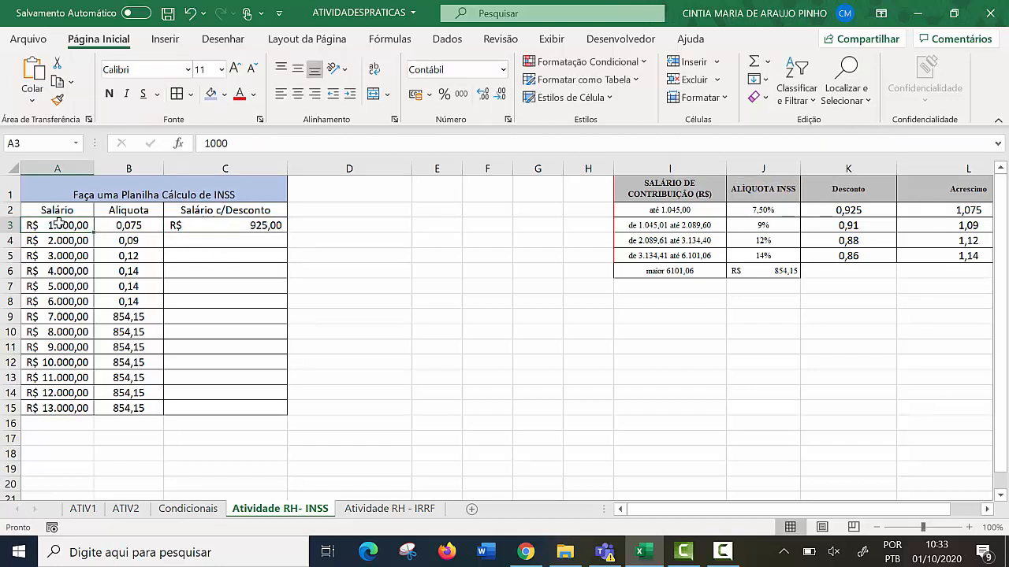
Step: Change the final false result of the C3 formula to A3-854,15 and confirm the formula
{"action": "left_click", "coordinate": [217, 229]}
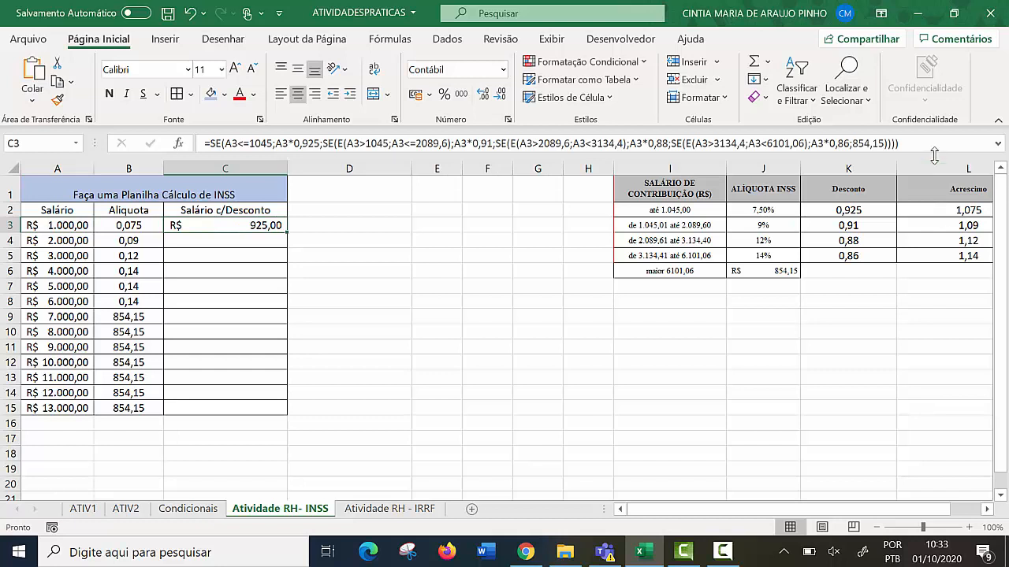
{"action": "left_click", "coordinate": [884, 144]}
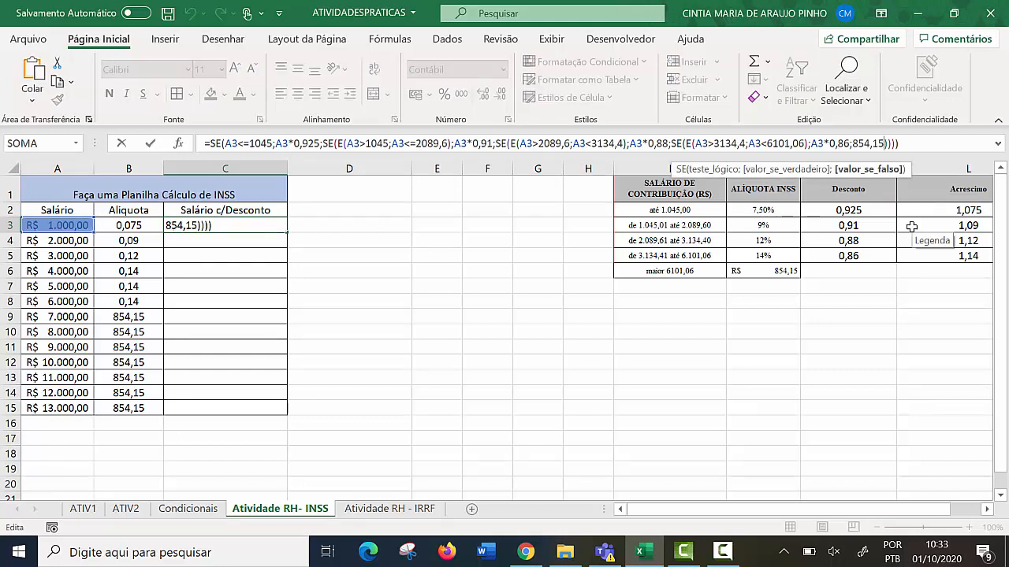
{"action": "key", "text": "BackSpace"}
{"action": "key", "text": "BackSpace"}
{"action": "key", "text": "BackSpace"}
{"action": "key", "text": "BackSpace"}
{"action": "key", "text": "BackSpace"}
{"action": "key", "text": "BackSpace"}
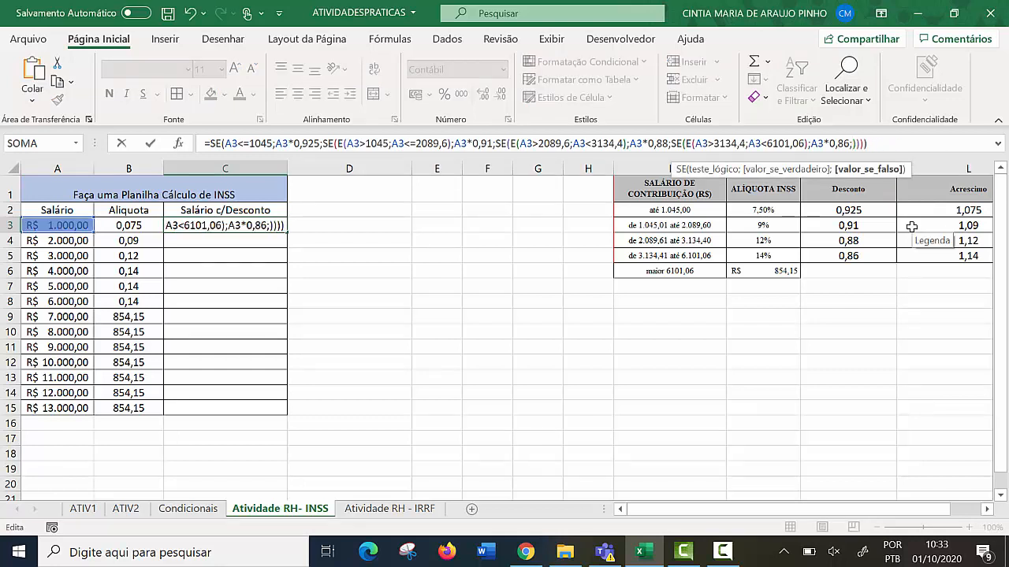
{"action": "left_click", "coordinate": [52, 227]}
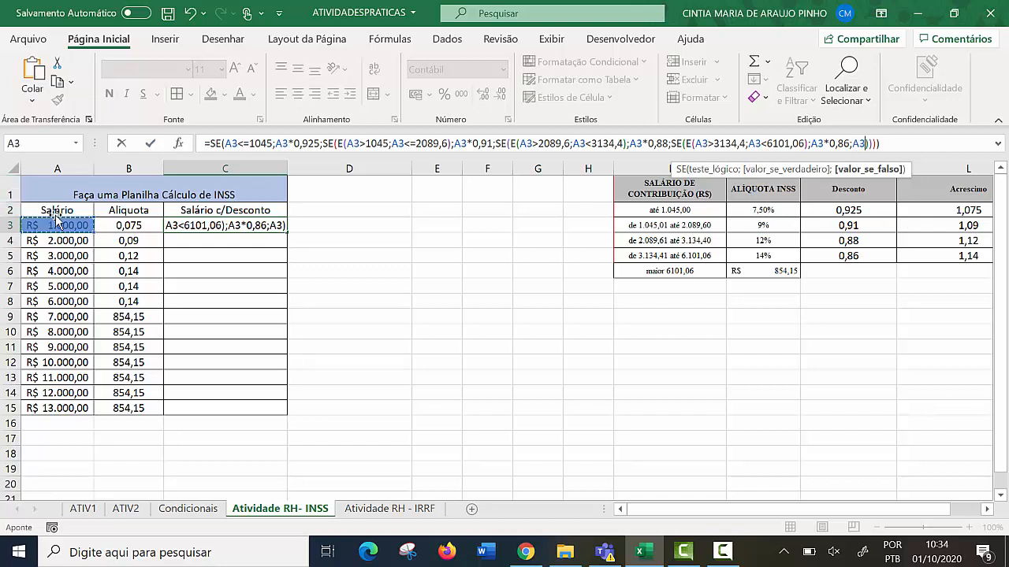
{"action": "type", "text": "_"}
{"action": "key", "text": "BackSpace"}
{"action": "type", "text": "-"}
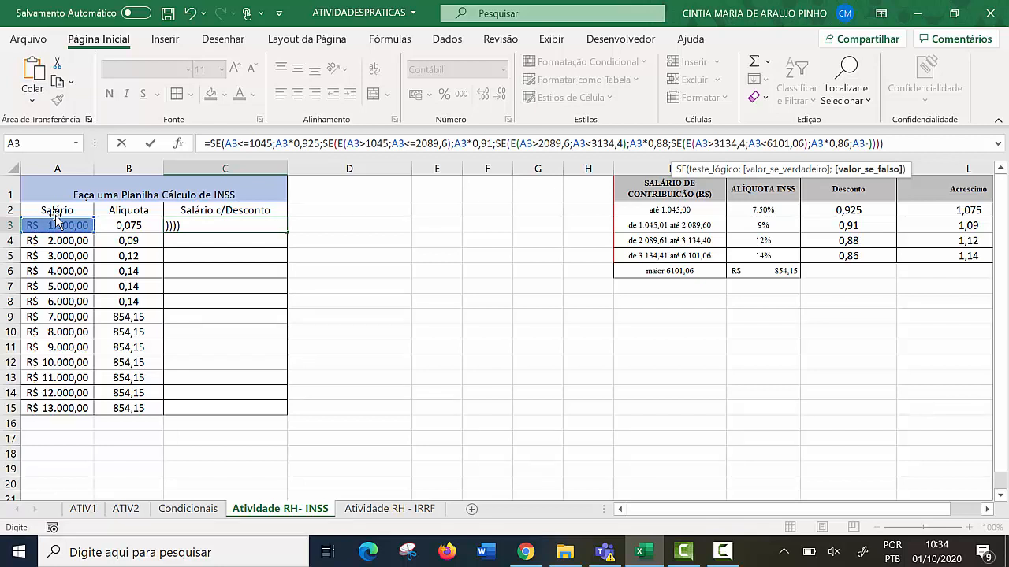
{"action": "type", "text": "854,1"}
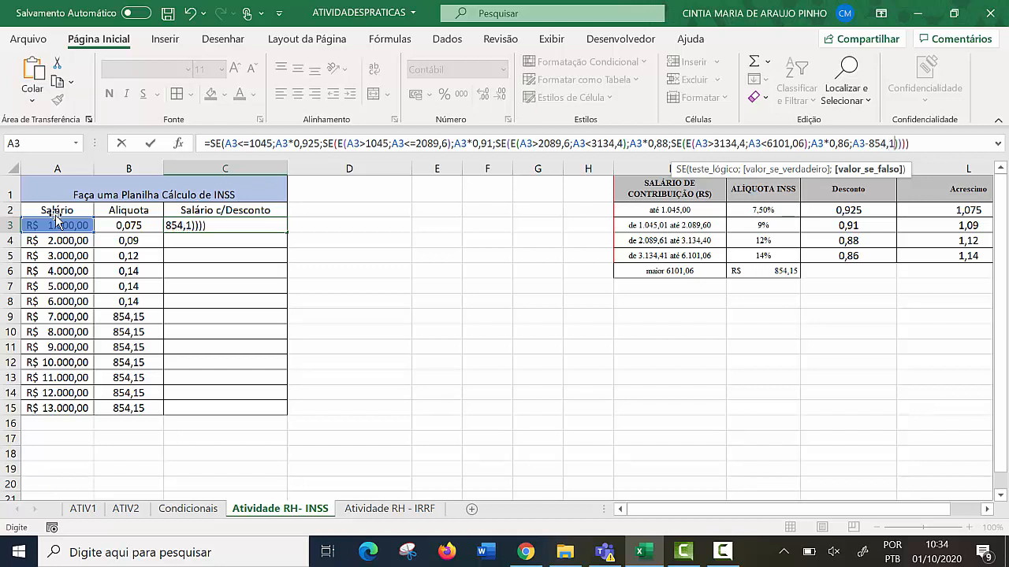
{"action": "type", "text": "5"}
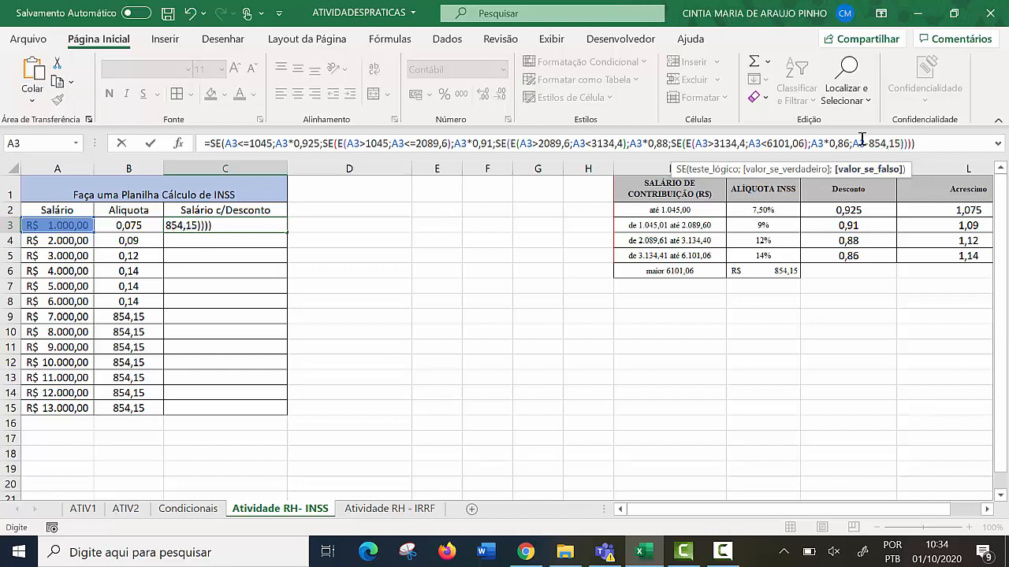
{"action": "left_click_drag", "start_coordinate": [854, 143], "coordinate": [902, 144]}
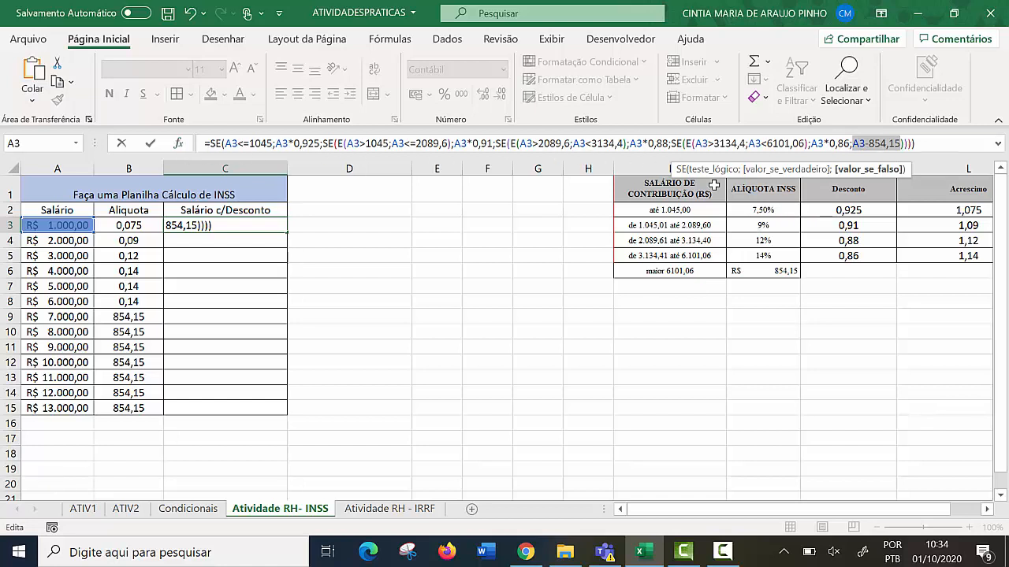
{"action": "left_click", "coordinate": [932, 145]}
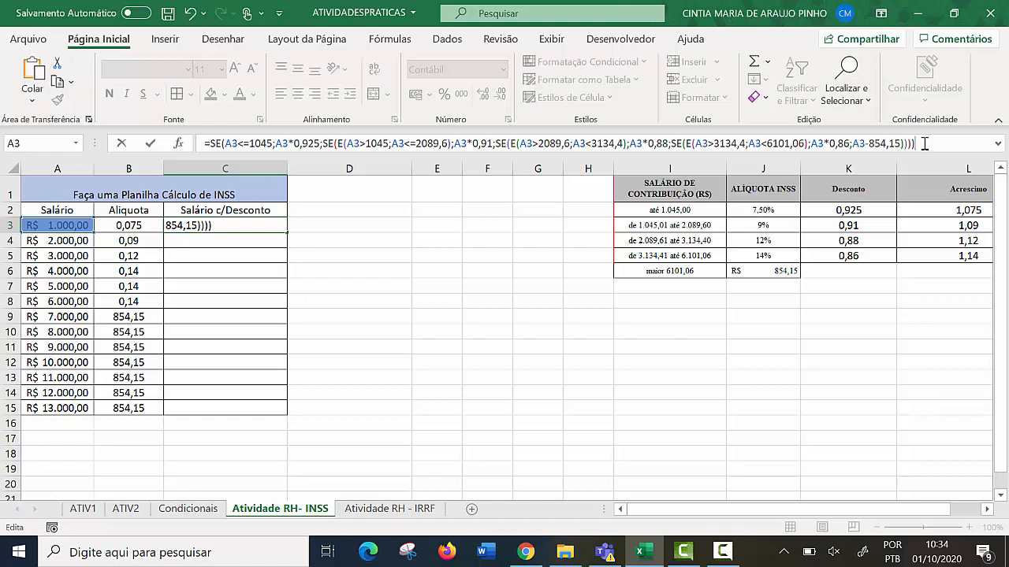
{"action": "key", "text": "Return"}
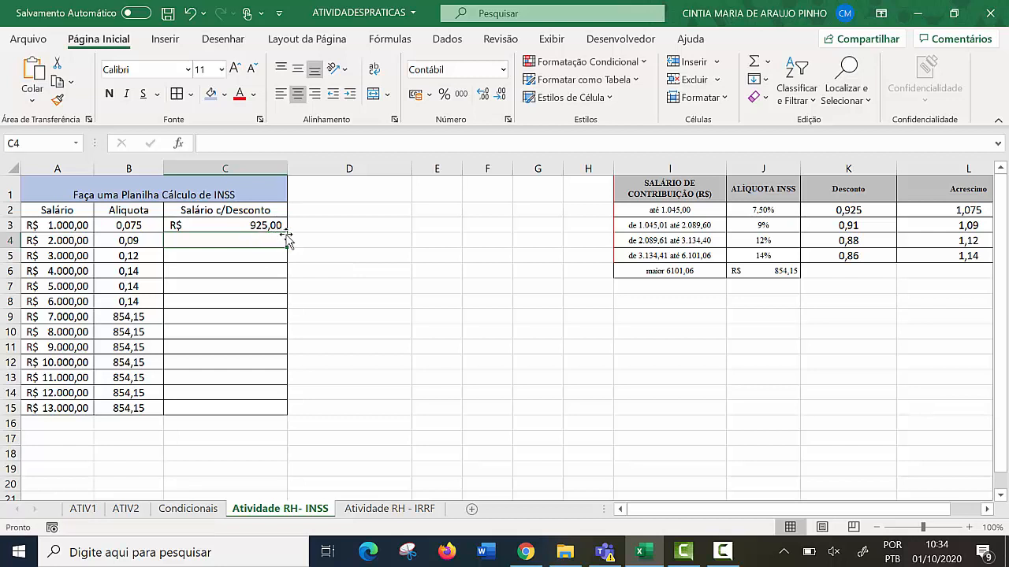
Step: Fill the C3 formula down through C15 and check the discounted salary column
{"action": "left_click", "coordinate": [282, 229]}
{"action": "left_click_drag", "start_coordinate": [287, 233], "coordinate": [280, 416]}
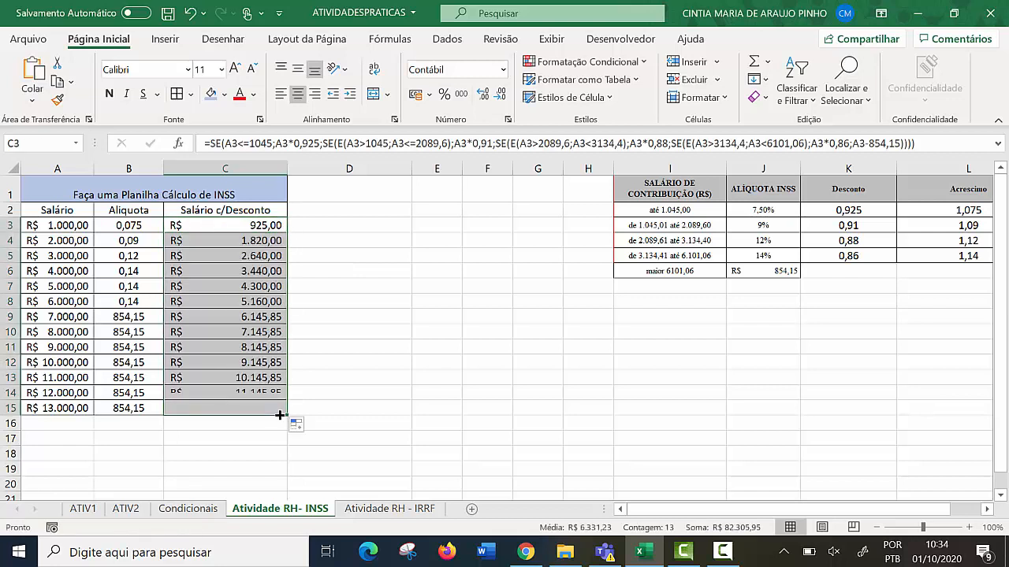
{"action": "left_click", "coordinate": [355, 331]}
{"action": "left_click", "coordinate": [229, 227]}
{"action": "left_click_drag", "start_coordinate": [229, 227], "coordinate": [232, 408]}
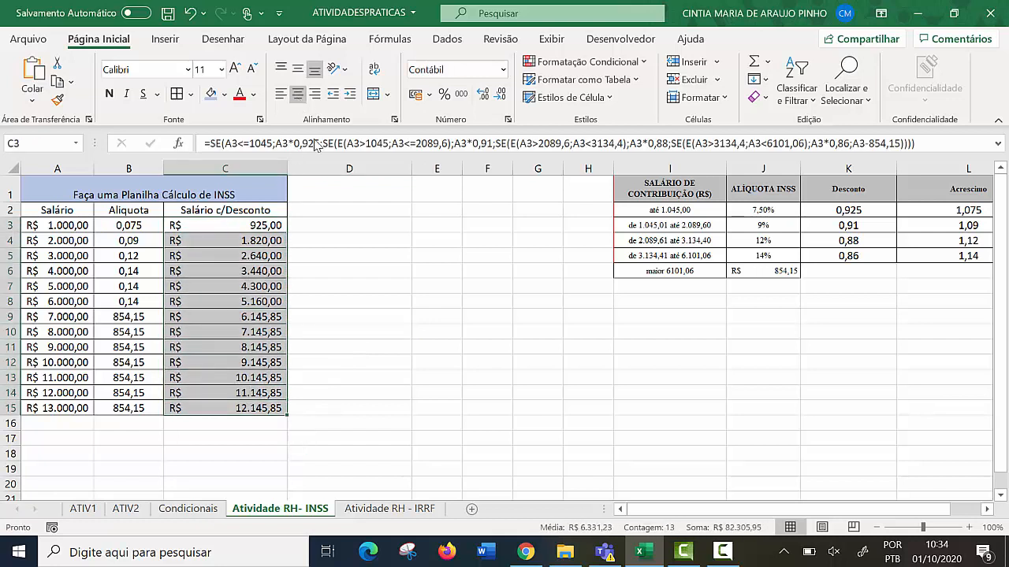
{"action": "left_click", "coordinate": [315, 314]}
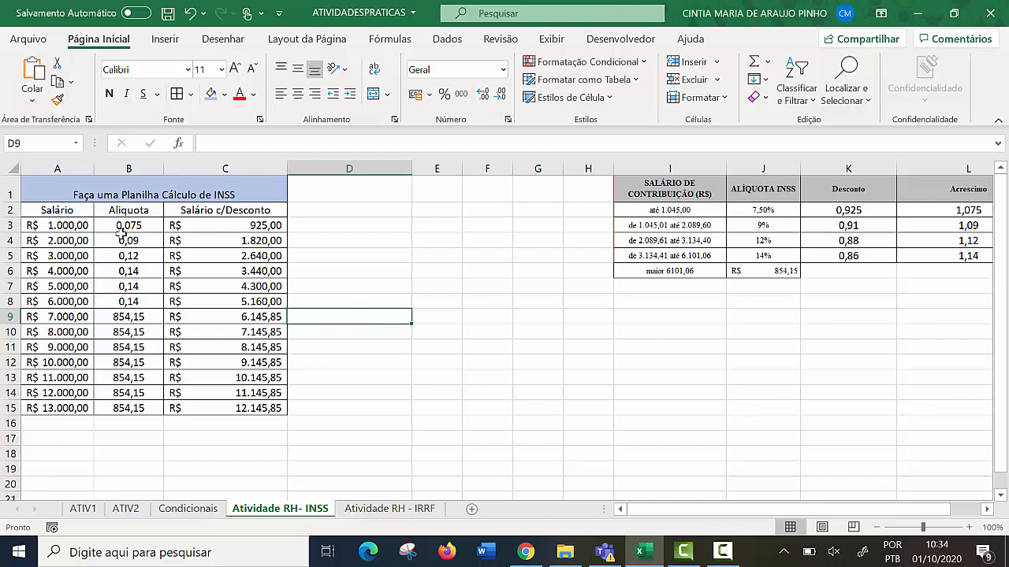
{"action": "left_click", "coordinate": [264, 227]}
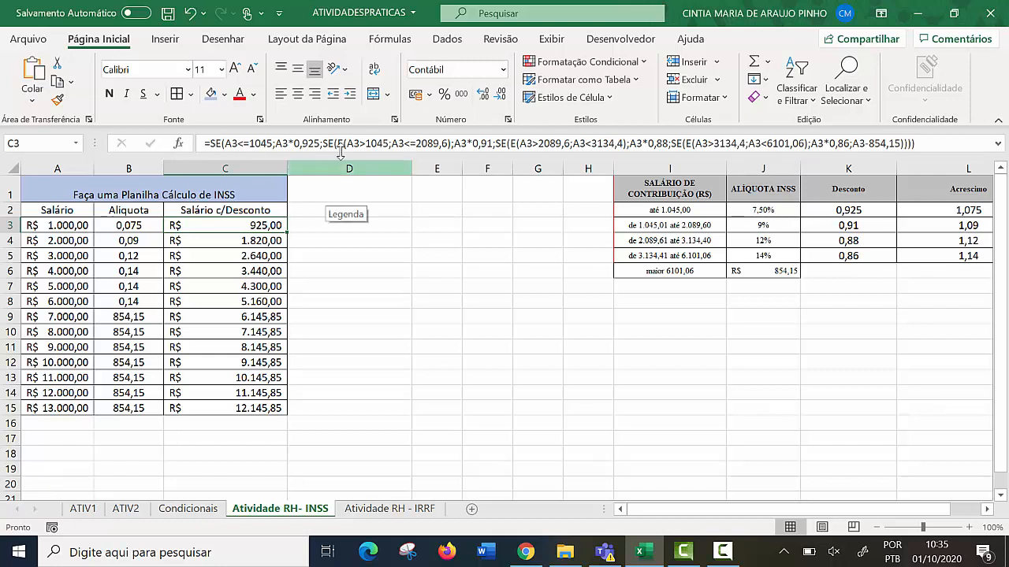
Step: Copy the INSS table A1:C15 and paste it at A1 of the Atividade RH - IRRF sheet
{"action": "left_click", "coordinate": [376, 509]}
{"action": "left_click", "coordinate": [316, 509]}
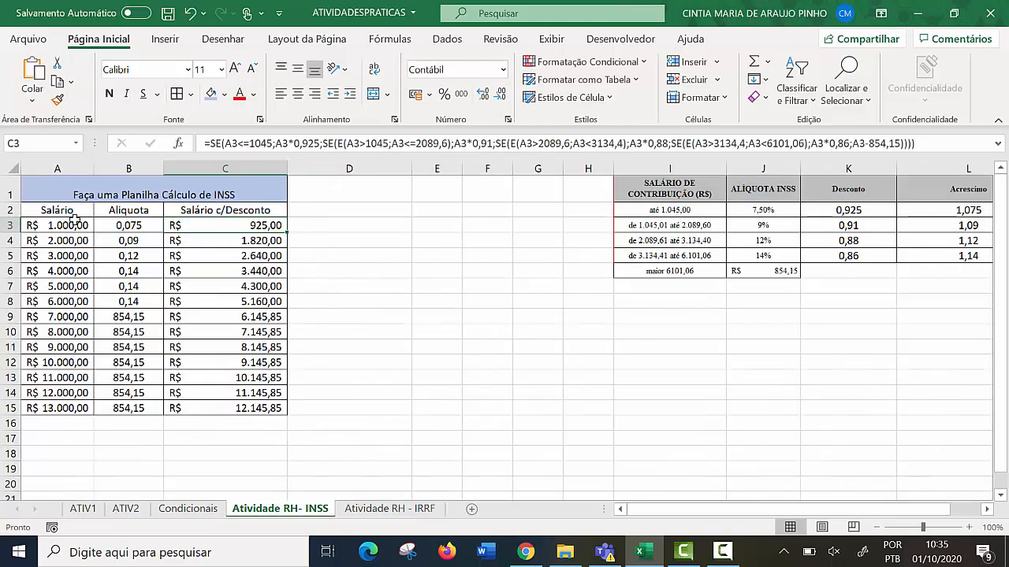
{"action": "left_click_drag", "start_coordinate": [59, 192], "coordinate": [249, 411]}
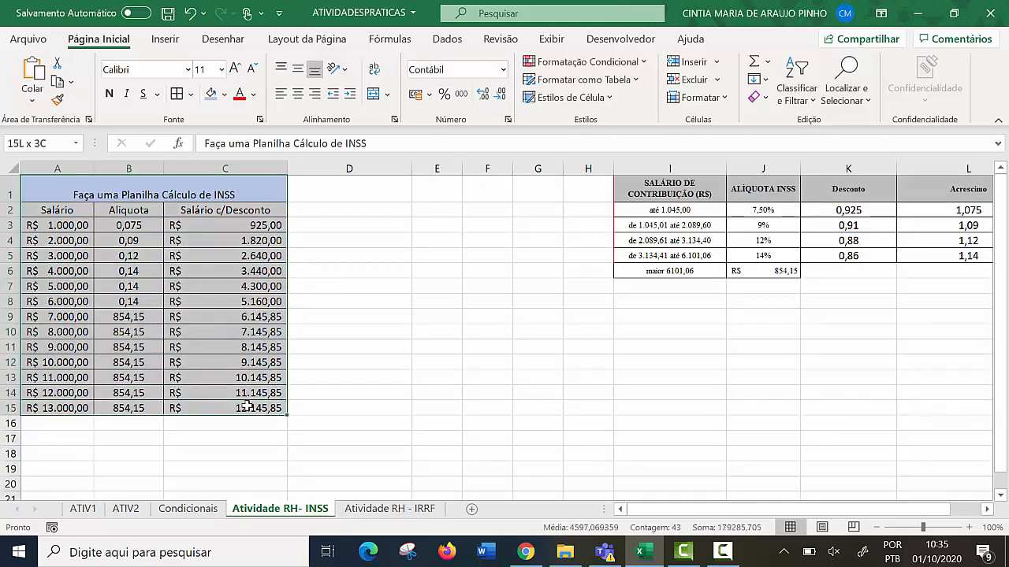
{"action": "key", "text": "ctrl+c"}
{"action": "left_click", "coordinate": [393, 508]}
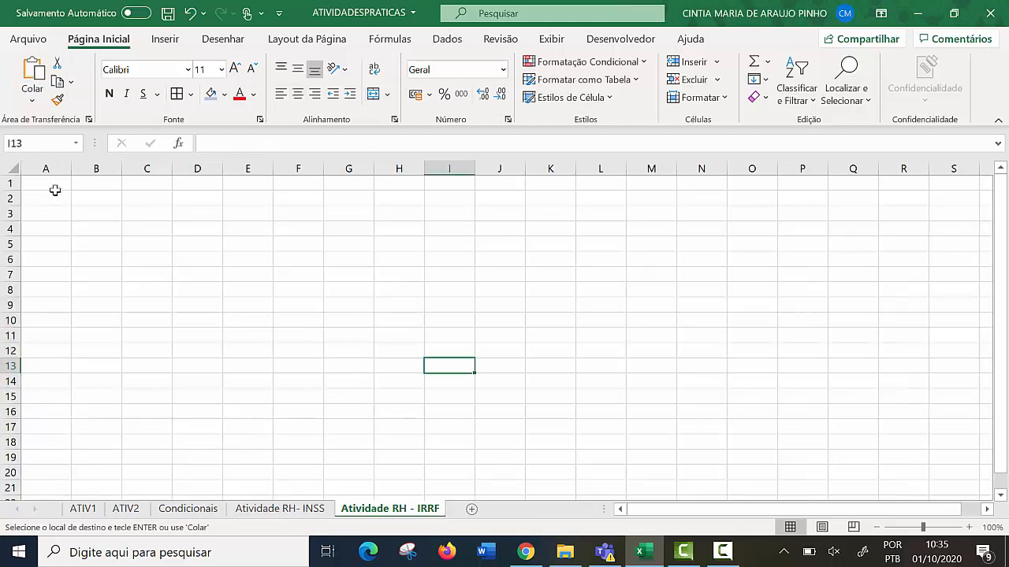
{"action": "left_click", "coordinate": [50, 184]}
{"action": "key", "text": "ctrl+v"}
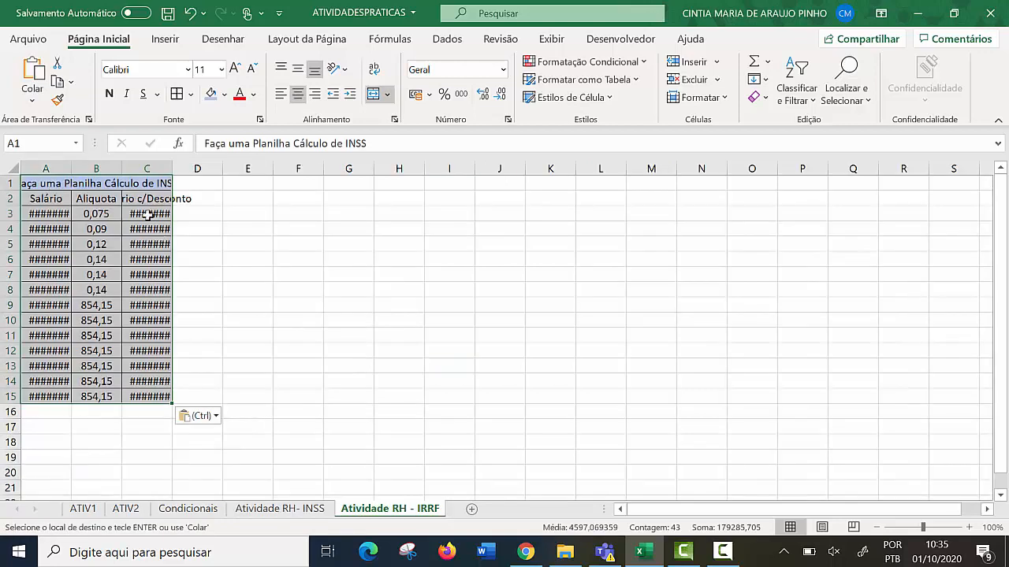
Step: Auto-fit the widths of columns A to C to the pasted table's contents
{"action": "double_click", "coordinate": [72, 169]}
{"action": "double_click", "coordinate": [147, 168]}
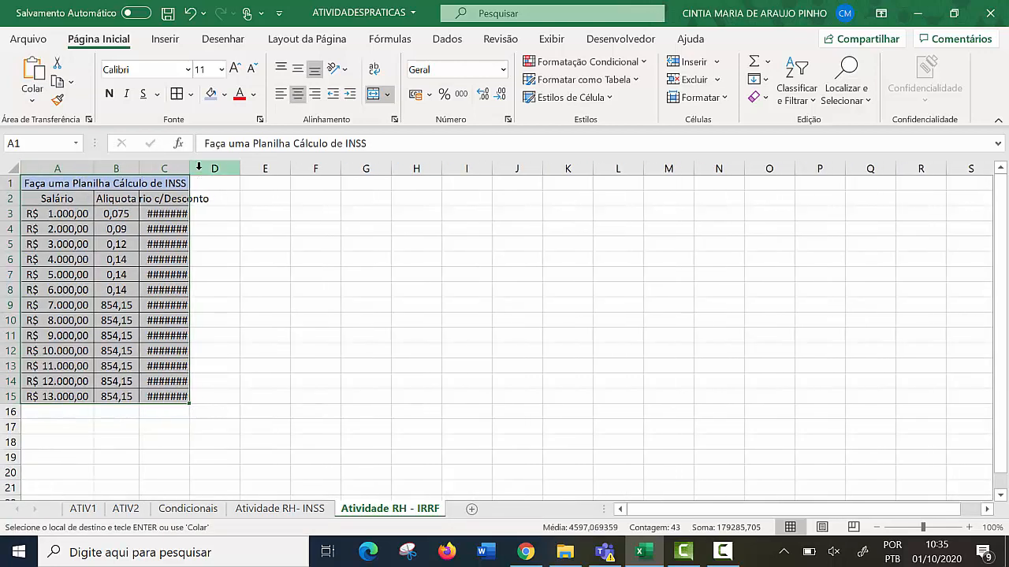
{"action": "double_click", "coordinate": [192, 168]}
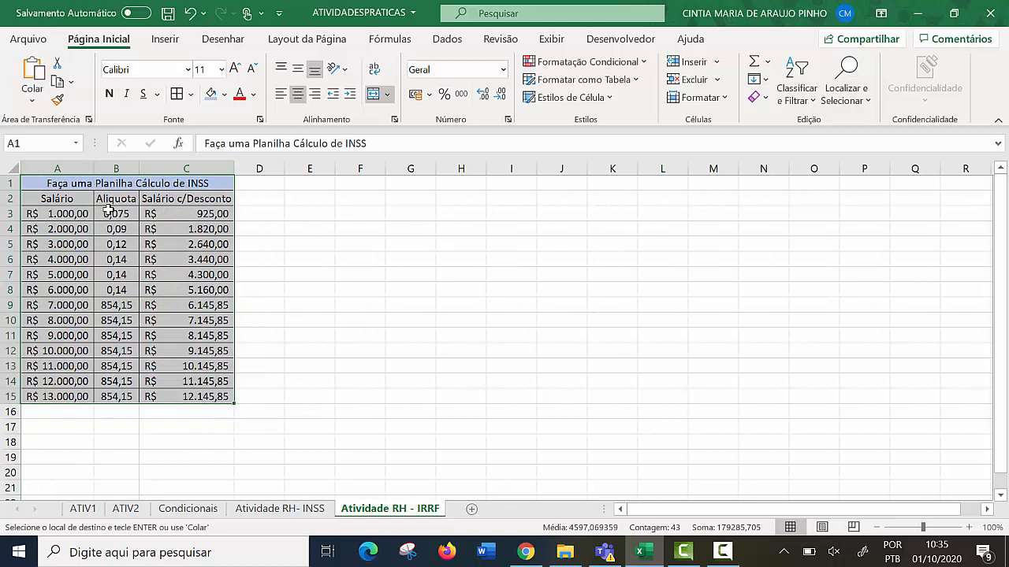
Step: Clear the Aliquota and Salário c/Desconto values in B3:C15 of the IRRF sheet
{"action": "left_click_drag", "start_coordinate": [103, 211], "coordinate": [224, 396]}
{"action": "key", "text": "Delete"}
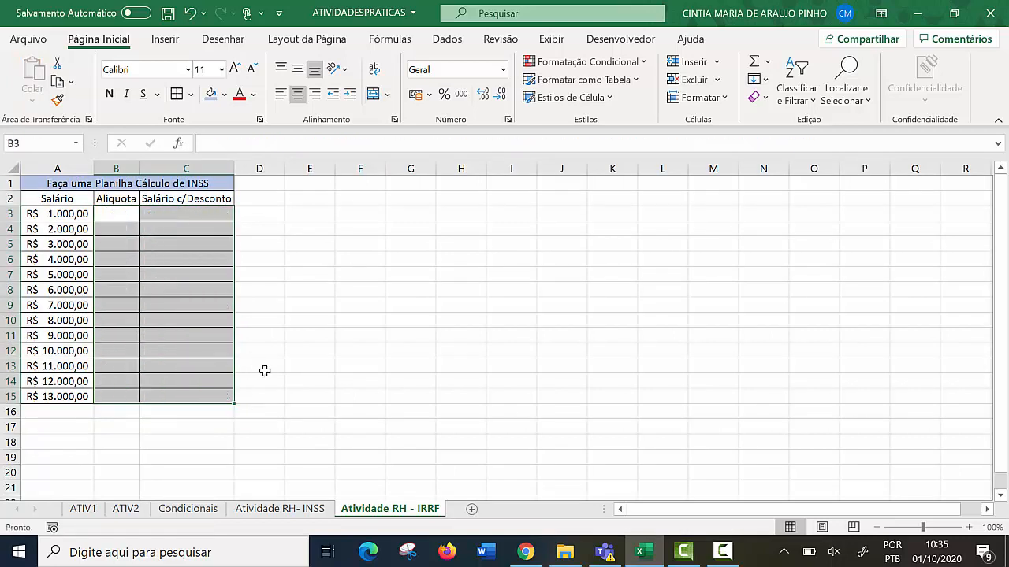
{"action": "left_click", "coordinate": [189, 255]}
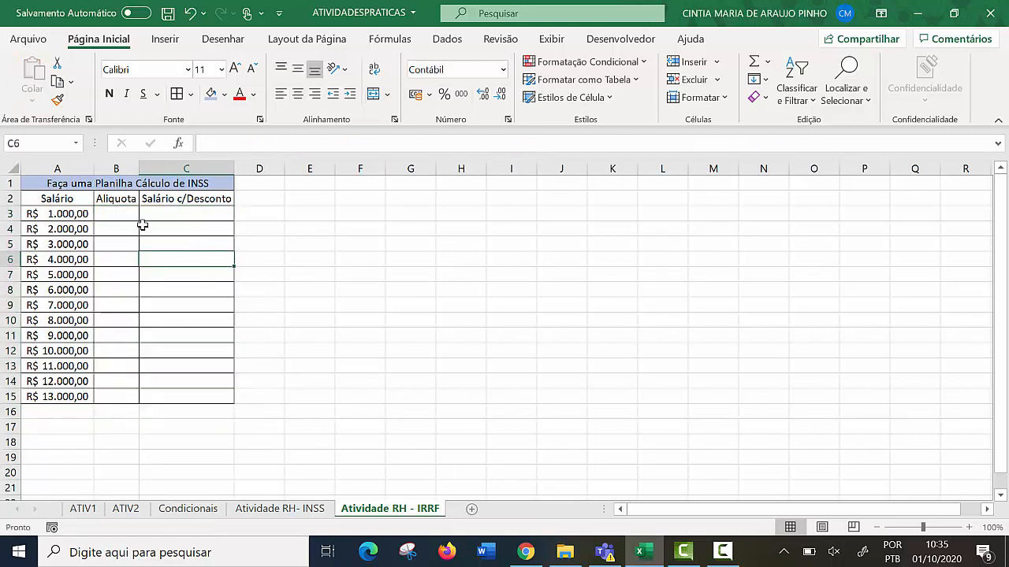
Step: Copy the monthly income tax bracket table from the Google results in Chrome and paste it at I1 of the Atividade RH - IRRF sheet in Excel
{"action": "left_click", "coordinate": [526, 482]}
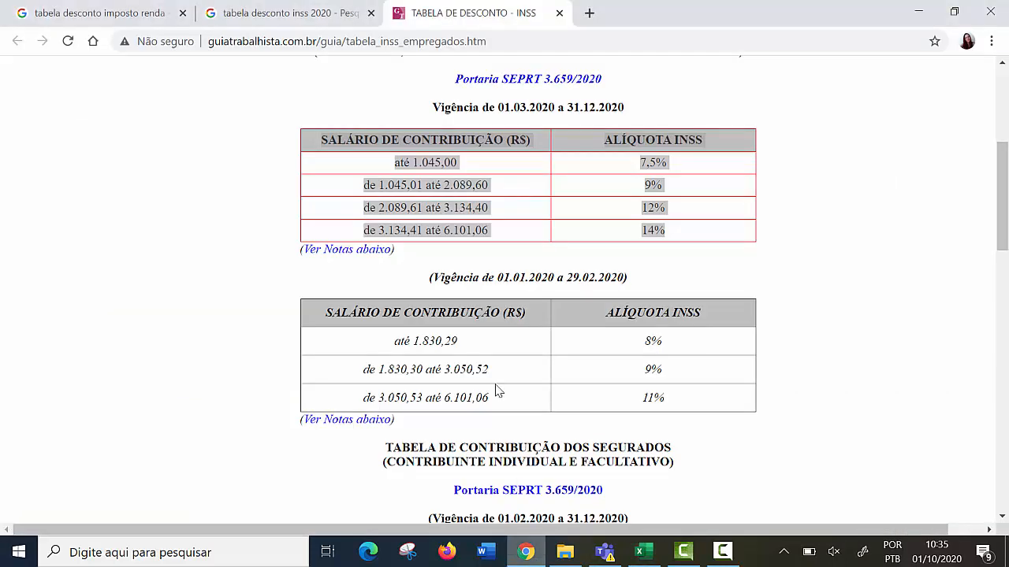
{"action": "left_click", "coordinate": [134, 13]}
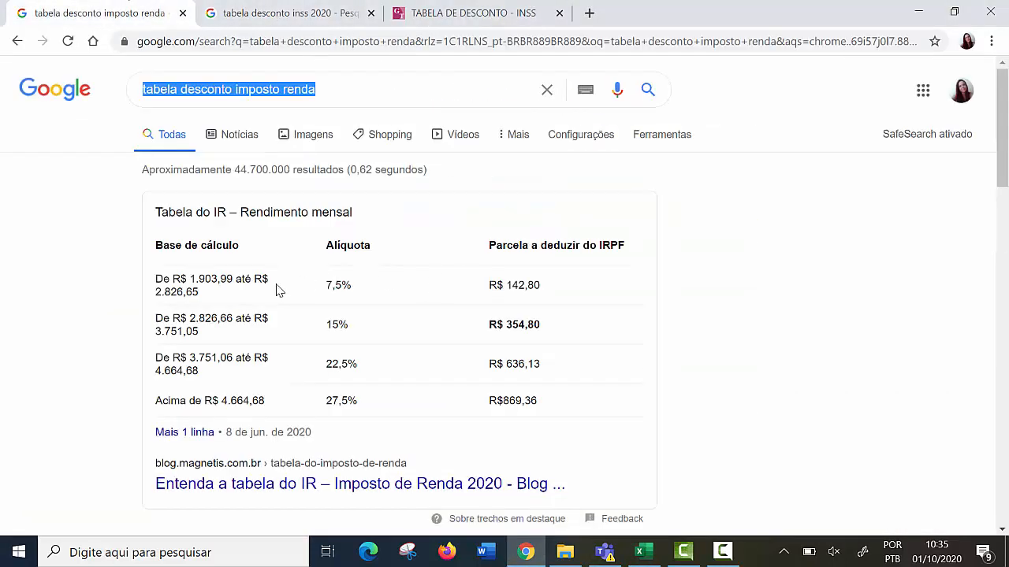
{"action": "left_click_drag", "start_coordinate": [156, 245], "coordinate": [557, 403]}
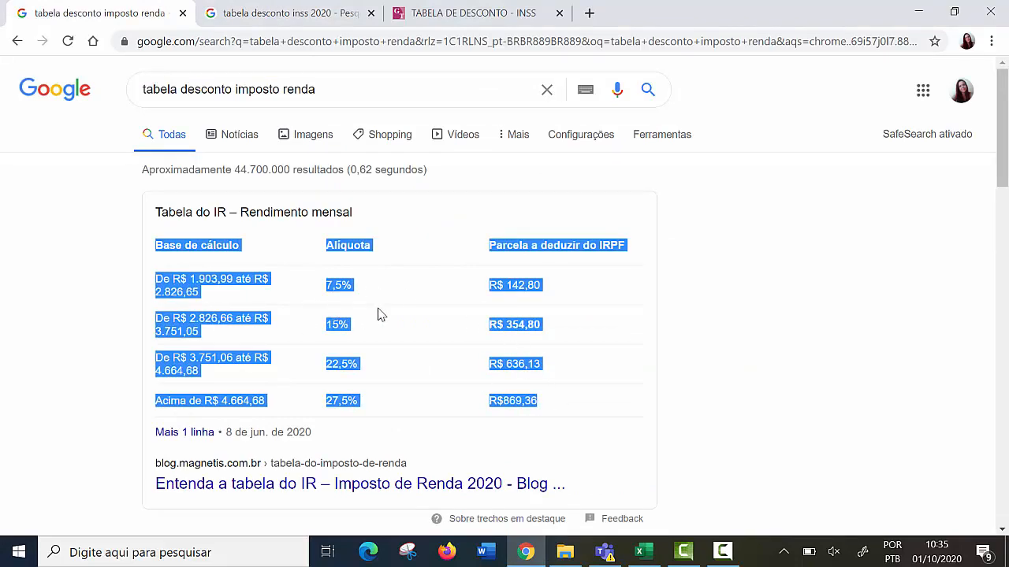
{"action": "left_click", "coordinate": [644, 552]}
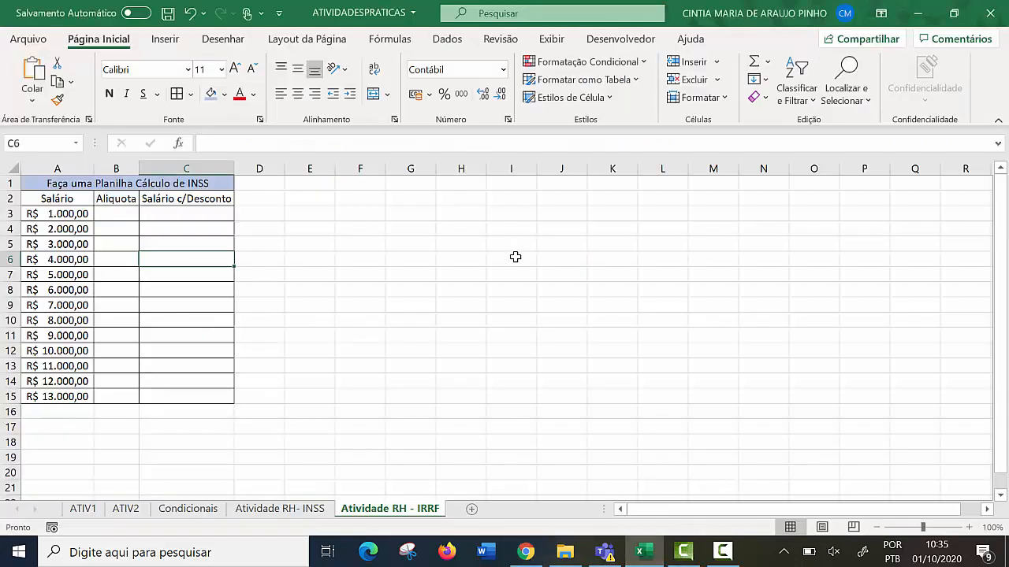
{"action": "left_click", "coordinate": [521, 185]}
{"action": "key", "text": "ctrl+v"}
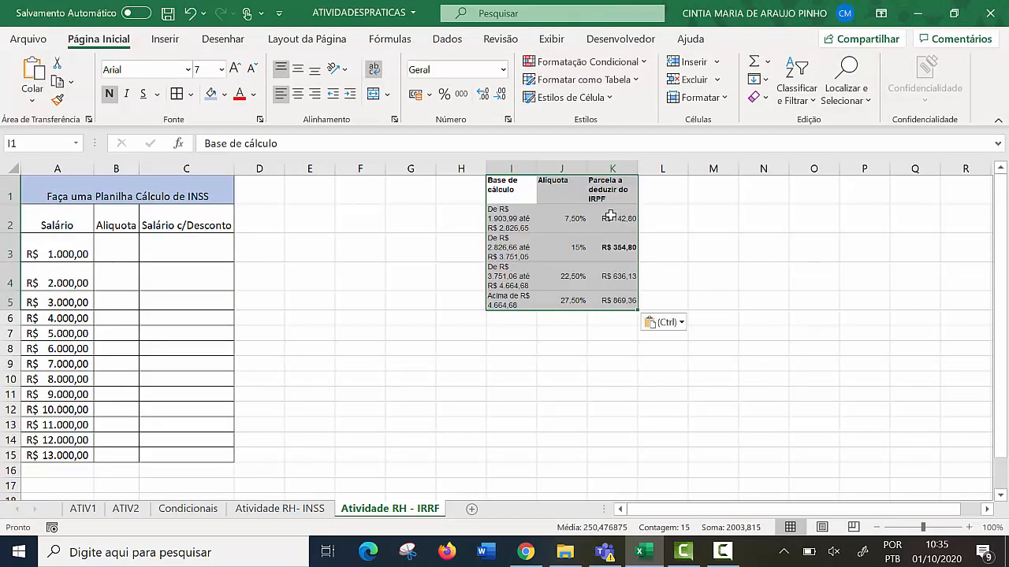
Step: Widen columns I, J and K so each bracket and heading of the pasted tax table fits on one line
{"action": "double_click", "coordinate": [537, 169]}
{"action": "double_click", "coordinate": [583, 168]}
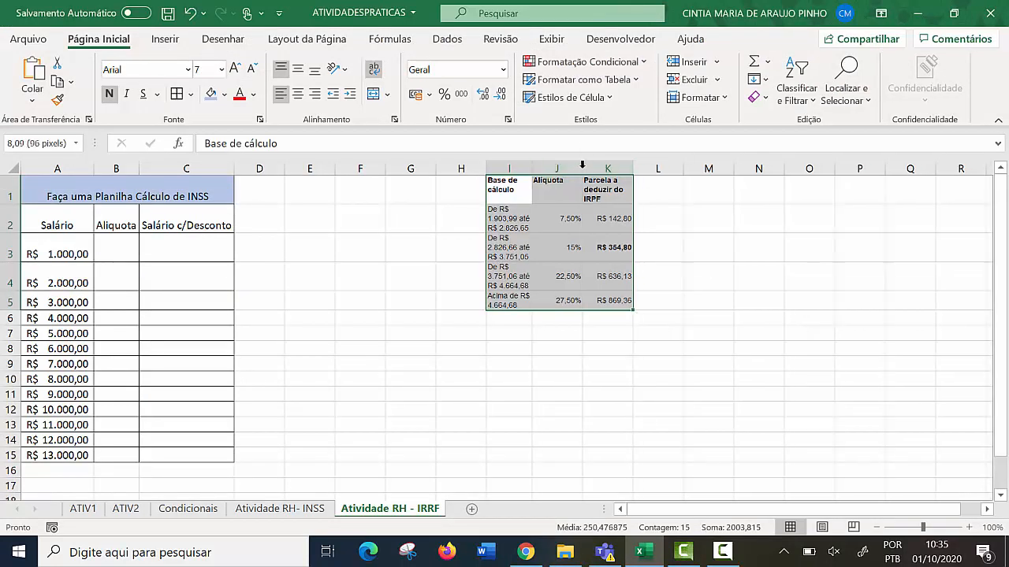
{"action": "left_click_drag", "start_coordinate": [617, 168], "coordinate": [777, 177]}
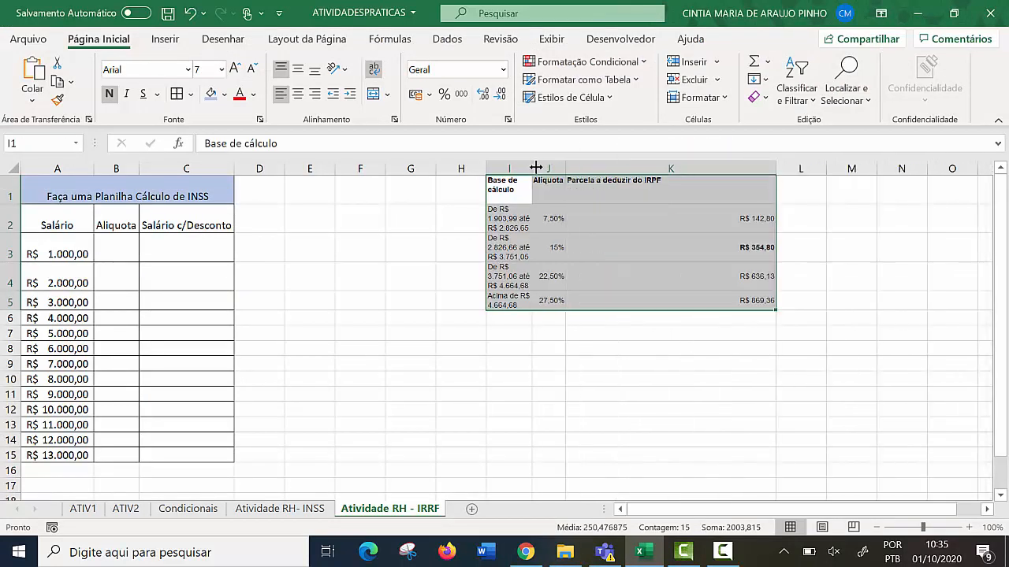
{"action": "left_click_drag", "start_coordinate": [565, 168], "coordinate": [722, 190]}
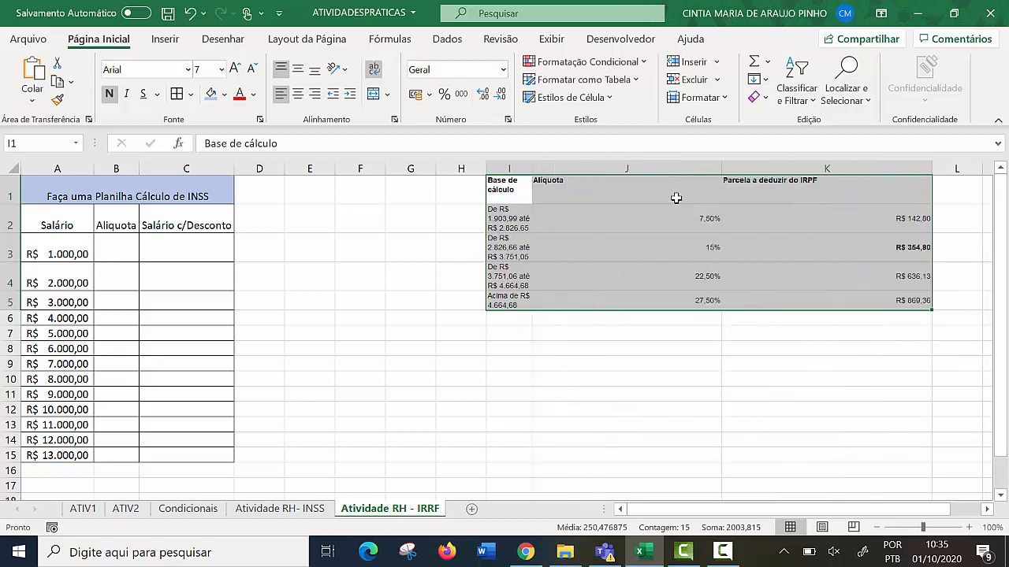
{"action": "left_click_drag", "start_coordinate": [532, 168], "coordinate": [599, 163]}
{"action": "left_click", "coordinate": [917, 196]}
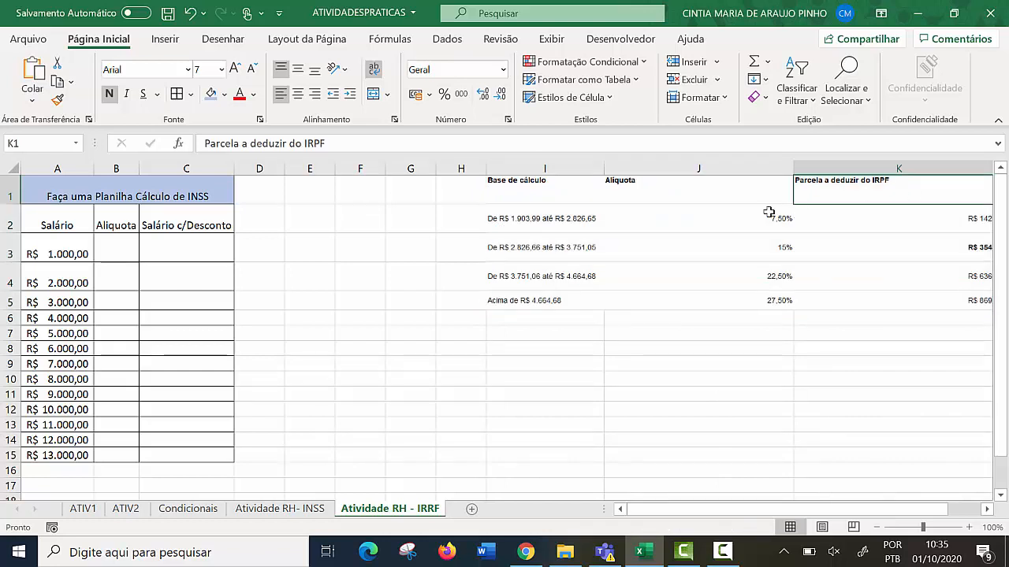
Step: Clear the Parcela a deduzir do IRPF column, K1:K5, from the pasted tax table
{"action": "left_click", "coordinate": [753, 225]}
{"action": "left_click", "coordinate": [766, 254]}
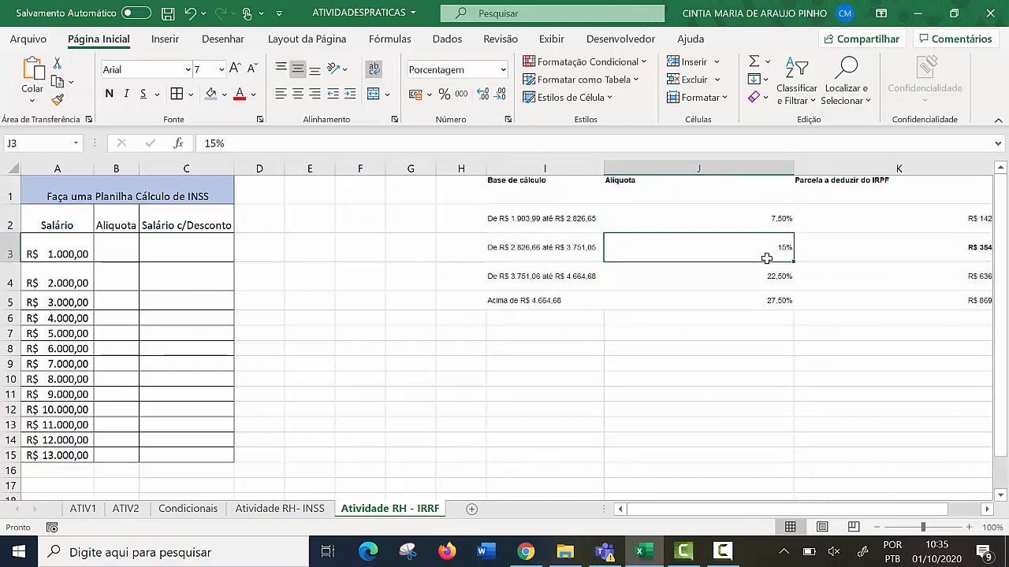
{"action": "left_click", "coordinate": [766, 280]}
{"action": "left_click", "coordinate": [769, 297]}
{"action": "left_click_drag", "start_coordinate": [867, 193], "coordinate": [919, 300]}
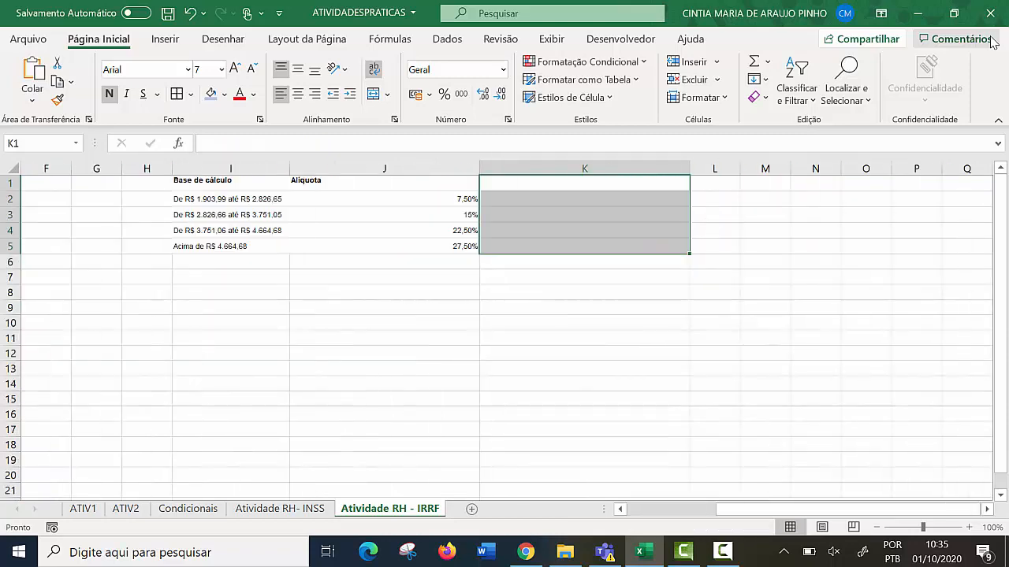
Step: Apply borders to all cells of the tax bracket table in I1:J5
{"action": "left_click_drag", "start_coordinate": [839, 509], "coordinate": [746, 520]}
{"action": "left_click_drag", "start_coordinate": [522, 188], "coordinate": [685, 244]}
{"action": "left_click", "coordinate": [181, 95]}
{"action": "left_click", "coordinate": [657, 260]}
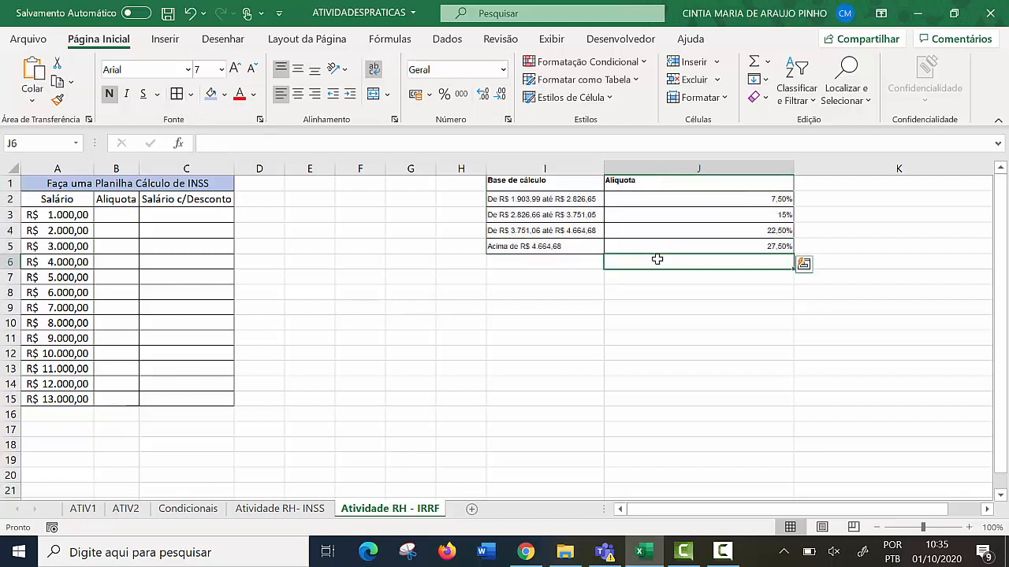
Step: Insert blank cells at I2:J2 above the first tax bracket, shifting the existing cells down
{"action": "left_click", "coordinate": [580, 235]}
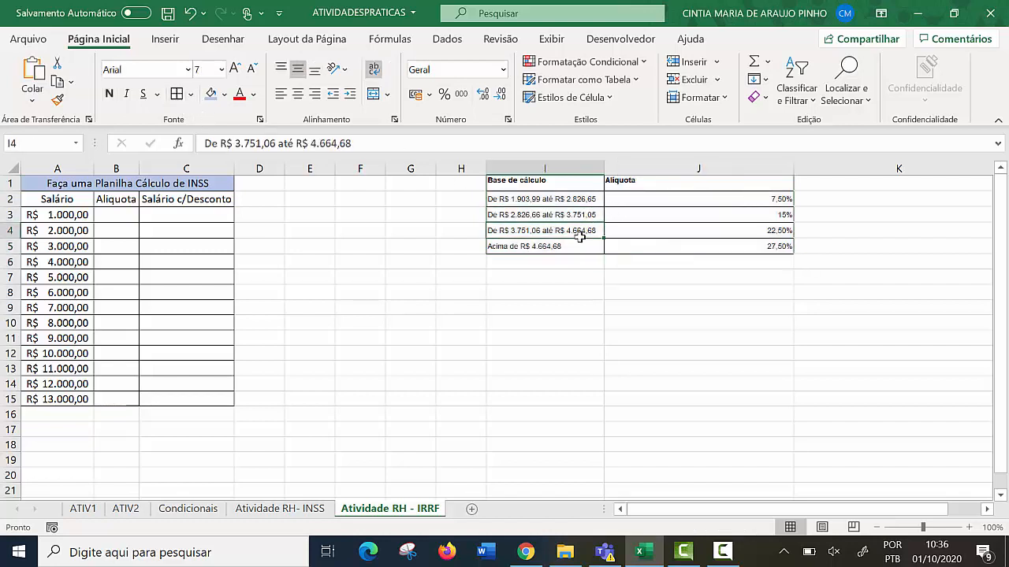
{"action": "left_click", "coordinate": [517, 199]}
{"action": "left_click_drag", "start_coordinate": [517, 199], "coordinate": [631, 202]}
{"action": "left_click", "coordinate": [549, 235]}
{"action": "left_click_drag", "start_coordinate": [546, 199], "coordinate": [646, 198]}
{"action": "right_click", "coordinate": [646, 197]}
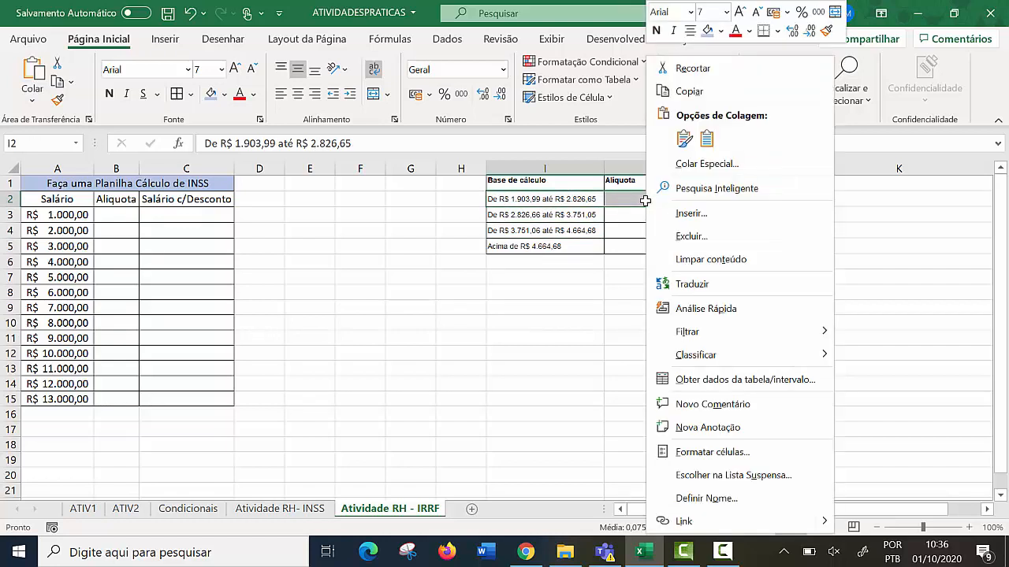
{"action": "left_click", "coordinate": [698, 219]}
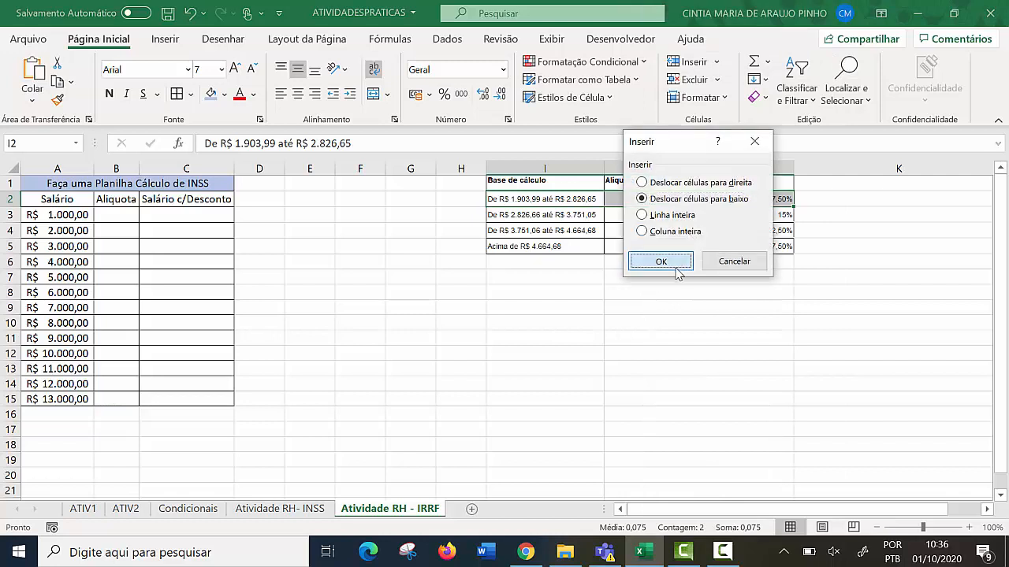
{"action": "left_click", "coordinate": [674, 264]}
{"action": "left_click", "coordinate": [533, 233]}
{"action": "left_click", "coordinate": [531, 215]}
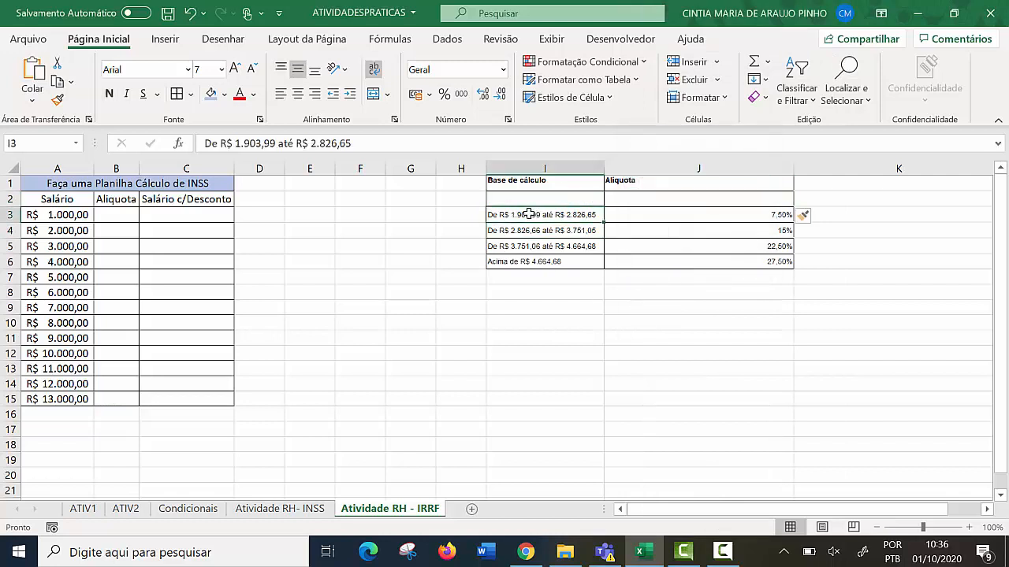
Step: Add an exempt bracket to the tax table with "Menor 1903,99" in I2 and the rate 0 in J2
{"action": "left_click", "coordinate": [530, 200]}
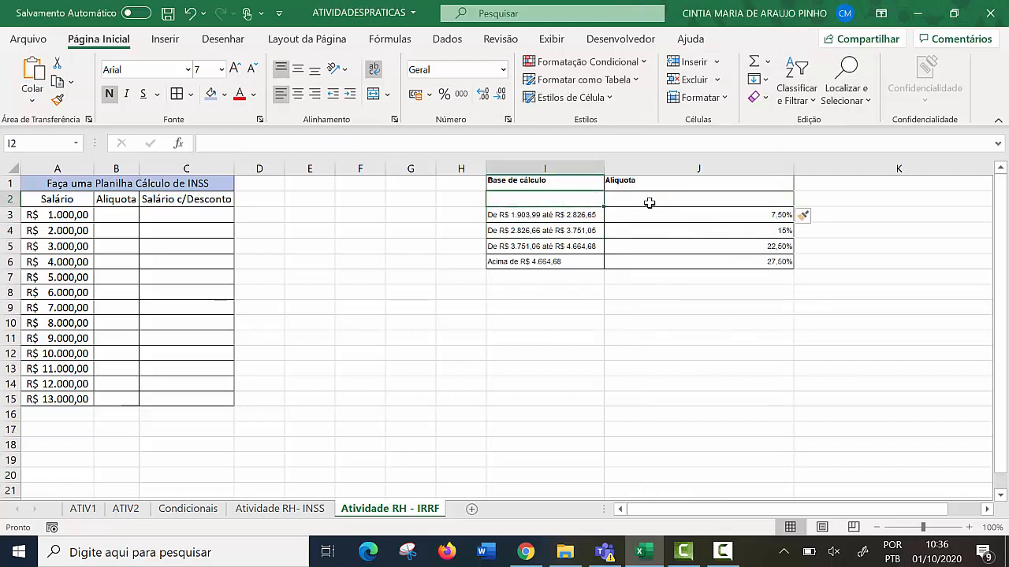
{"action": "type", "text": "Men "}
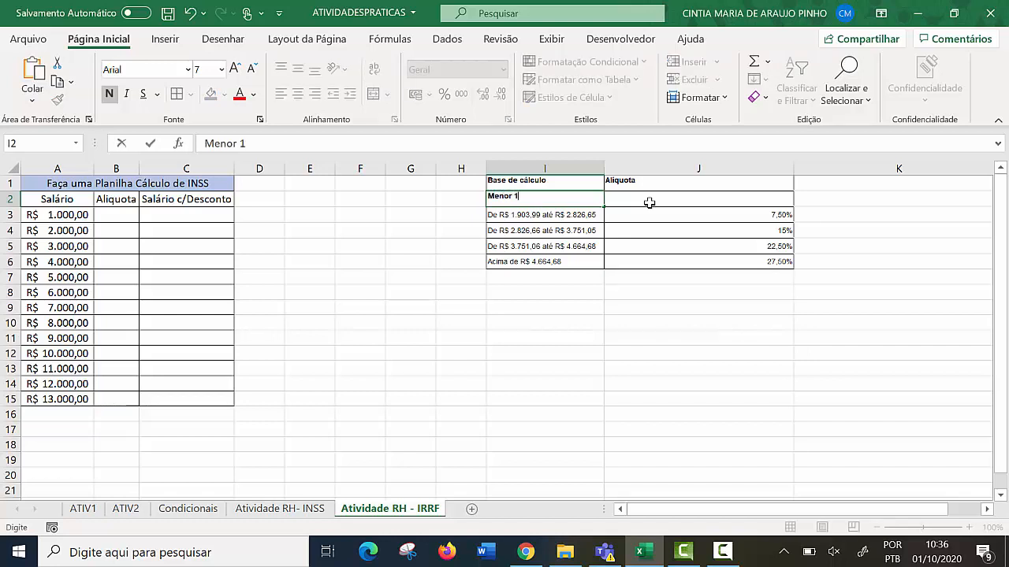
{"action": "type", "text": "r 1903,99"}
{"action": "left_click", "coordinate": [706, 291]}
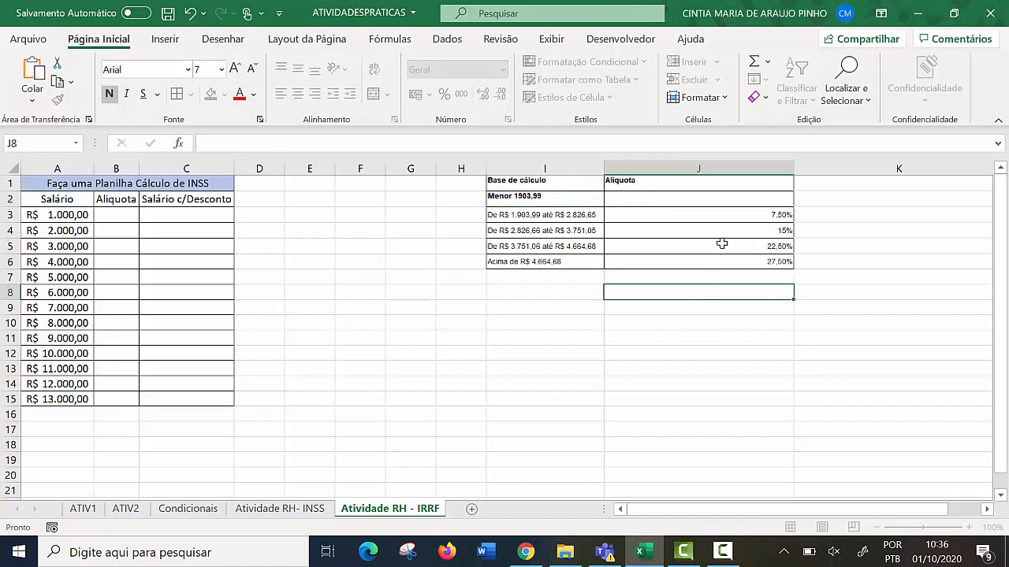
{"action": "left_click", "coordinate": [744, 199]}
{"action": "type", "text": "0"}
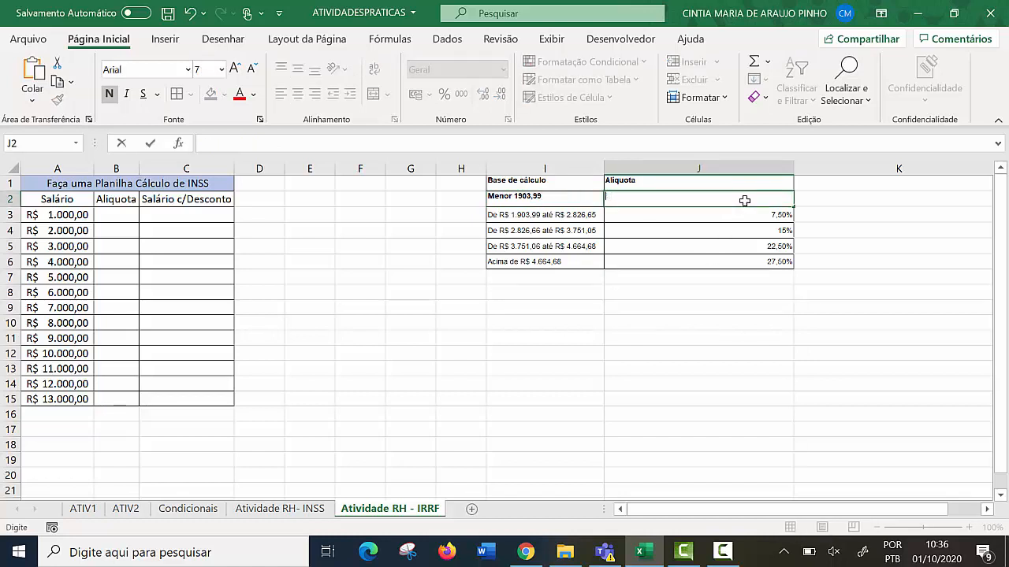
{"action": "key", "text": "Return"}
{"action": "left_click", "coordinate": [764, 362]}
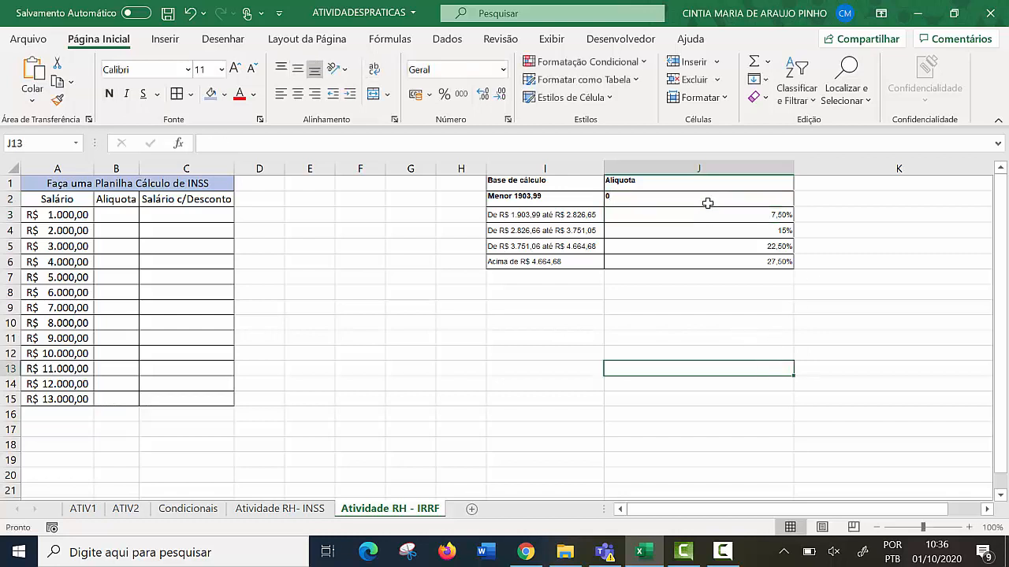
Step: Copy the formatting of the bracket cell I3 onto the new bracket cell I2
{"action": "left_click", "coordinate": [707, 203]}
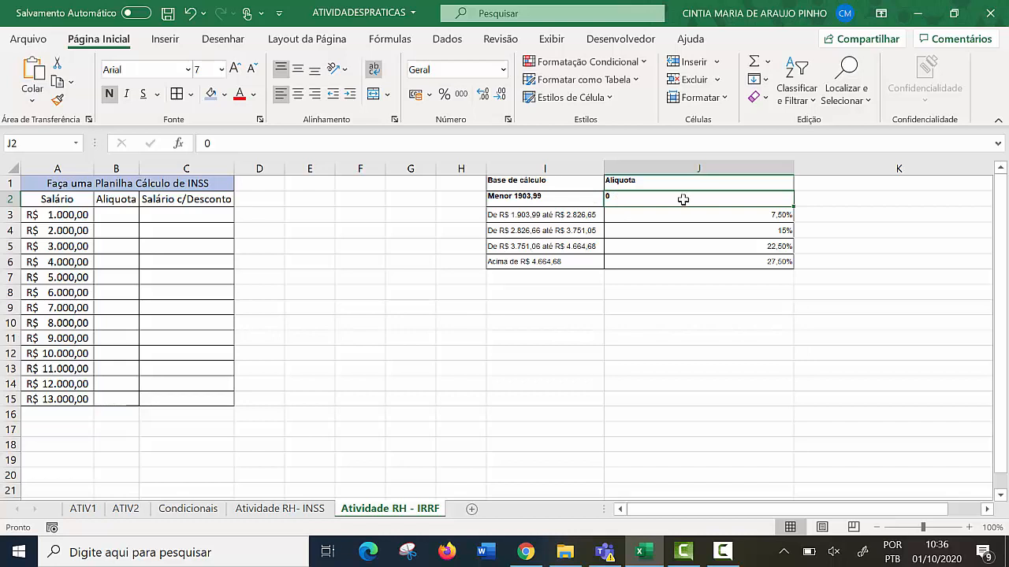
{"action": "left_click", "coordinate": [535, 204]}
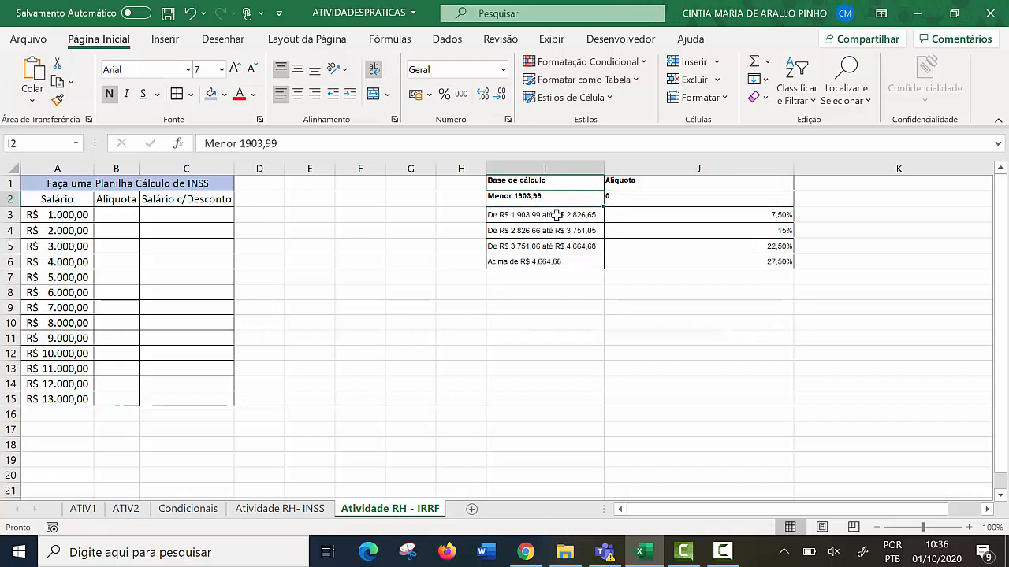
{"action": "left_click", "coordinate": [551, 219]}
{"action": "left_click", "coordinate": [57, 100]}
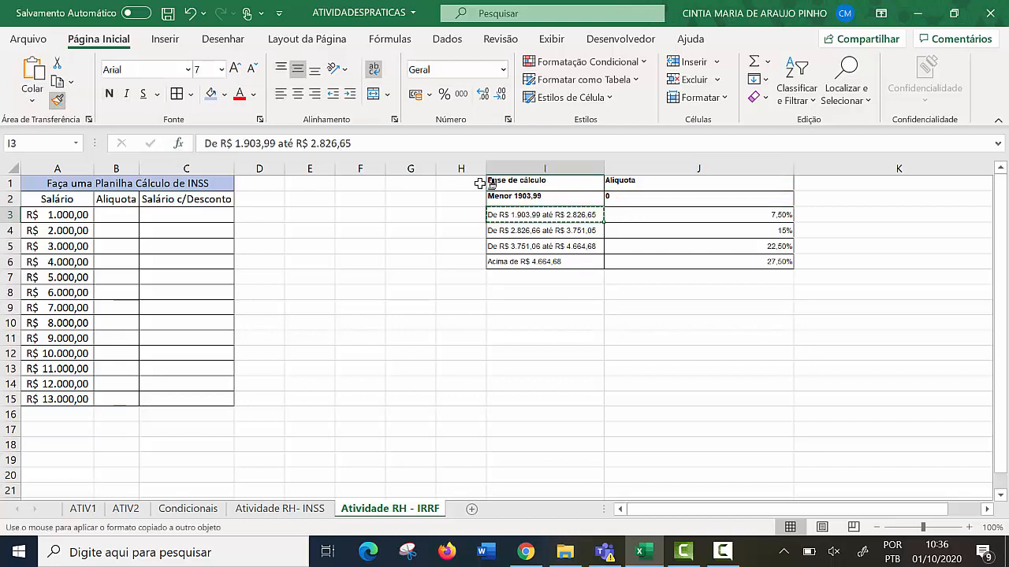
{"action": "left_click", "coordinate": [539, 197]}
{"action": "left_click", "coordinate": [576, 215]}
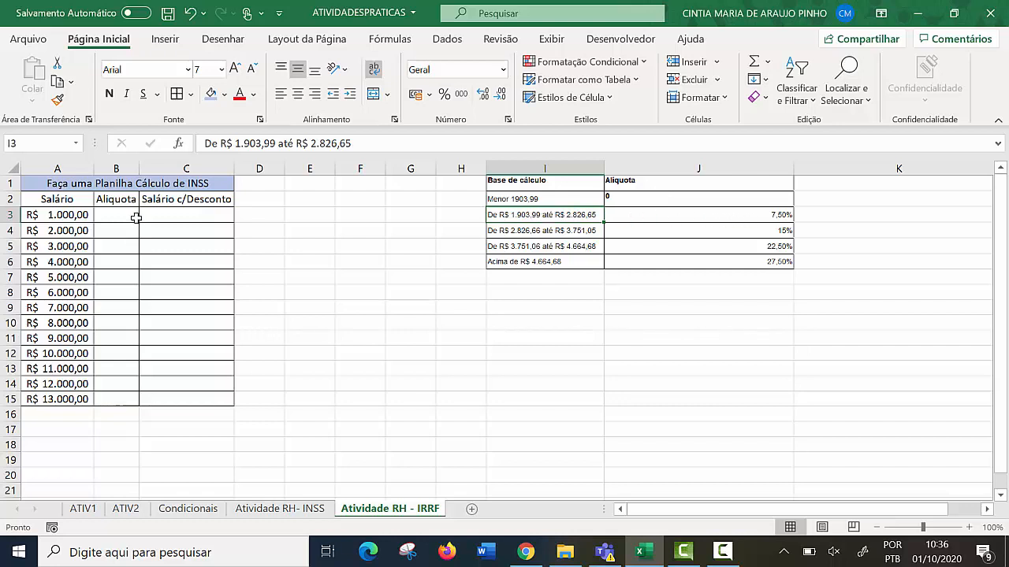
Step: Start an SE formula in the Aliquota cell B3 and widen column B
{"action": "left_click_drag", "start_coordinate": [137, 218], "coordinate": [135, 400]}
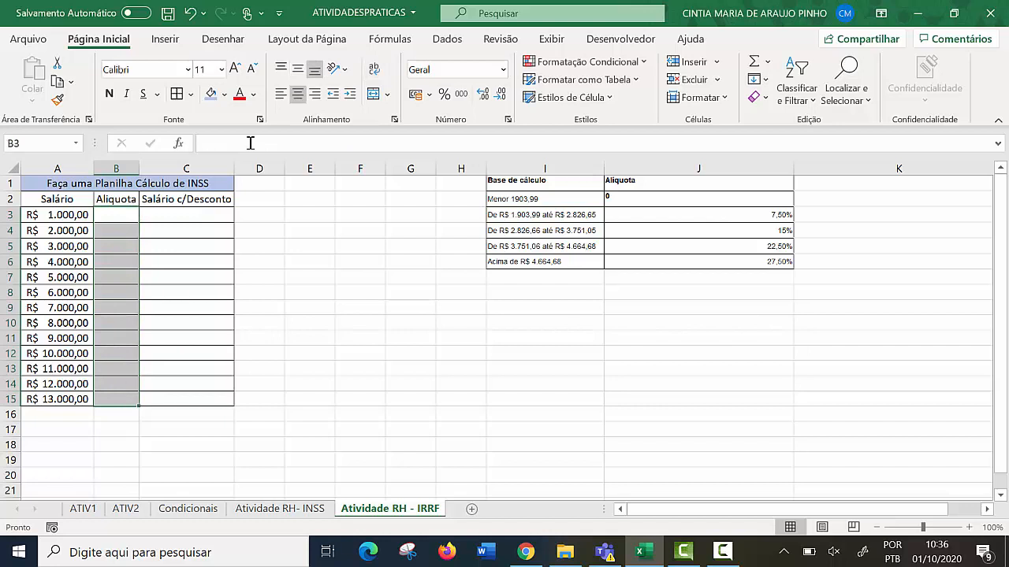
{"action": "type", "text": "=s"}
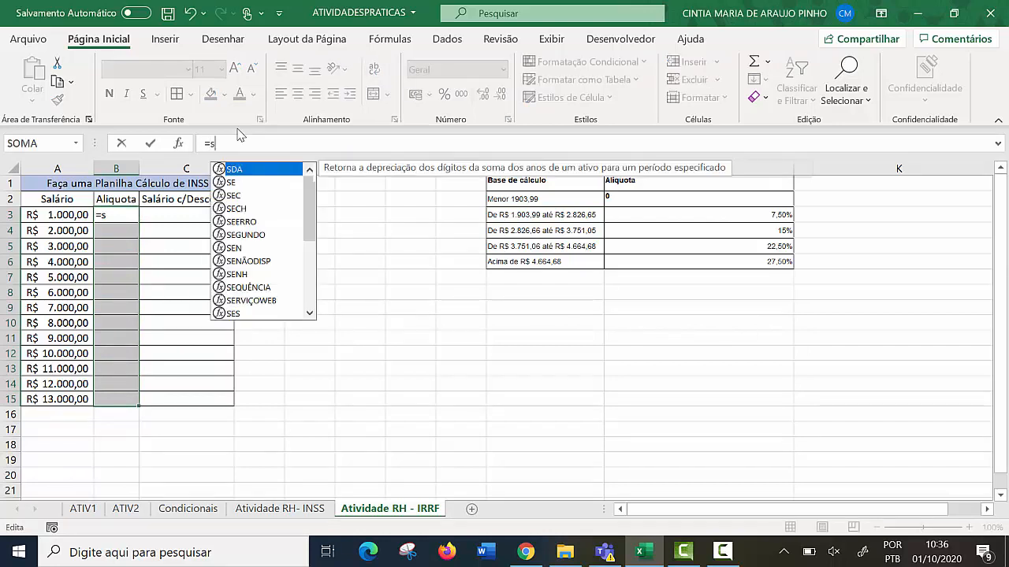
{"action": "type", "text": "e"}
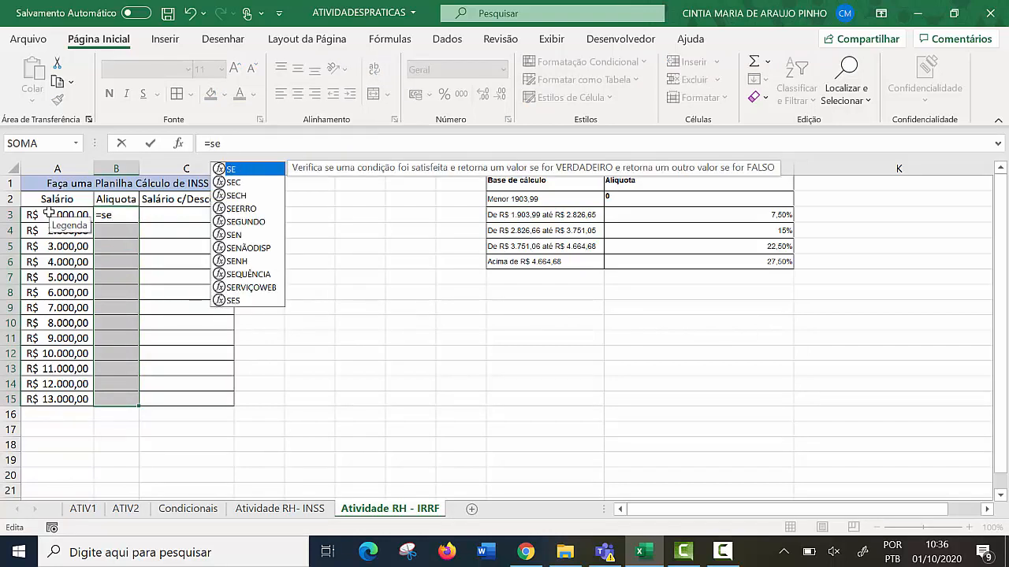
{"action": "left_click", "coordinate": [49, 215]}
{"action": "left_click", "coordinate": [230, 145]}
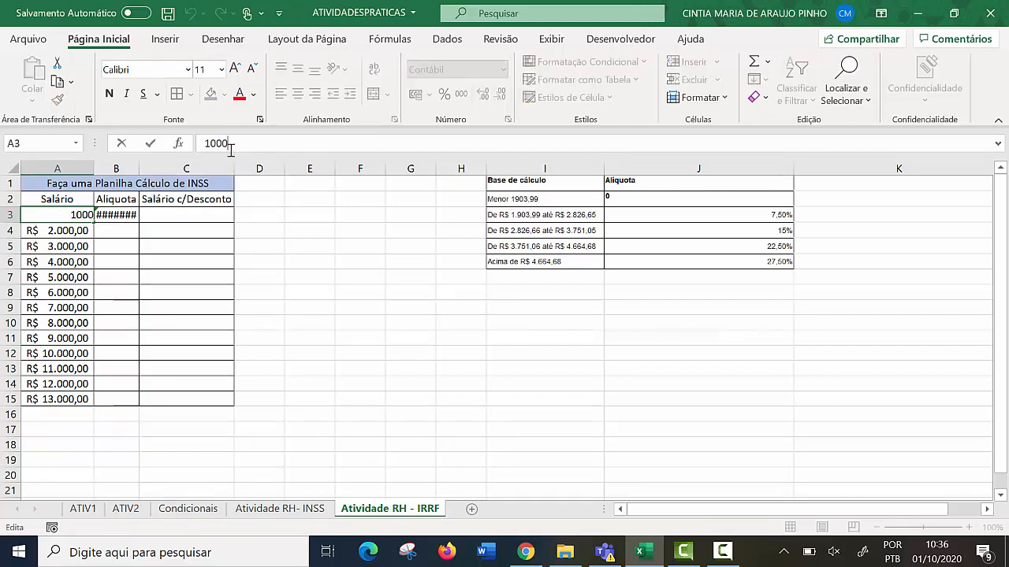
{"action": "left_click", "coordinate": [140, 168]}
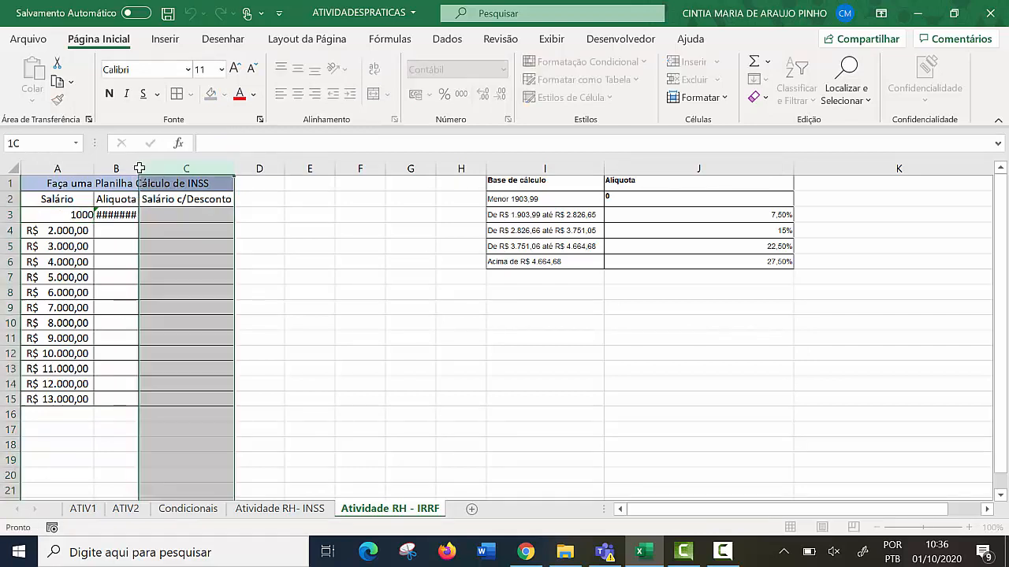
{"action": "left_click_drag", "start_coordinate": [139, 168], "coordinate": [169, 168]}
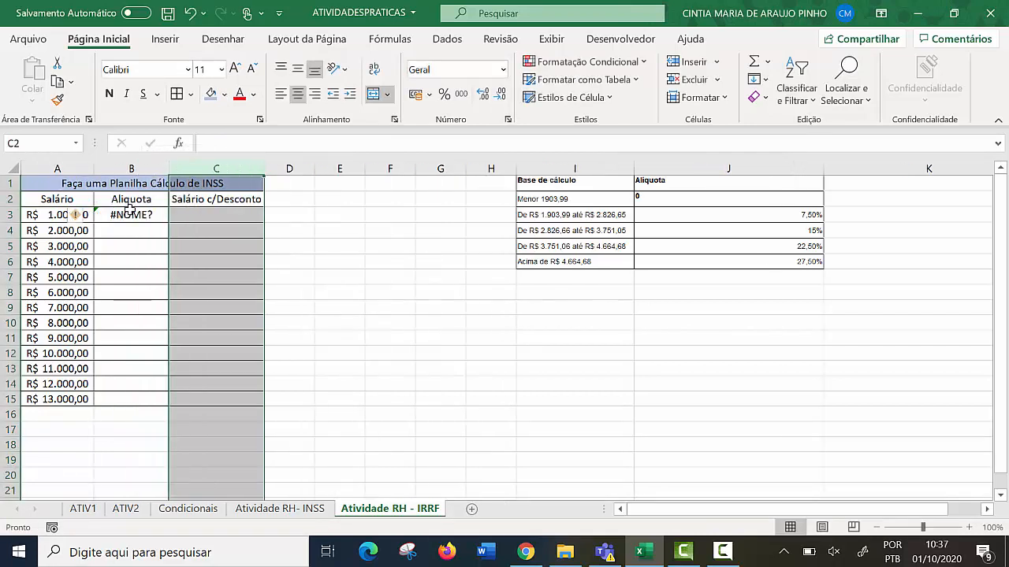
Step: Begin the SE formula in B3 with the test A3<1903,99 and the value 0 when true
{"action": "left_click", "coordinate": [131, 213]}
{"action": "left_click", "coordinate": [232, 145]}
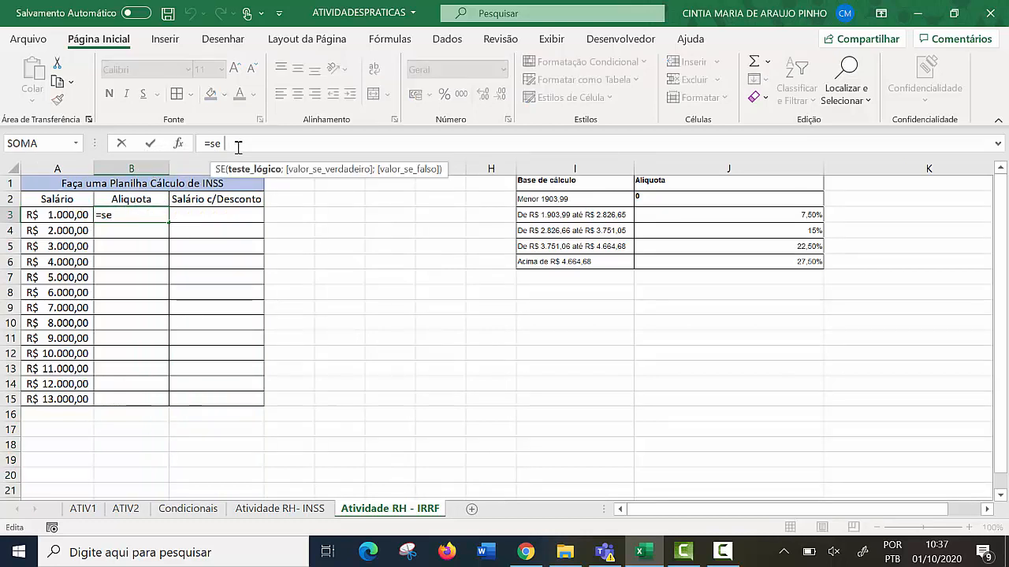
{"action": "type", "text": "("}
{"action": "left_click", "coordinate": [52, 215]}
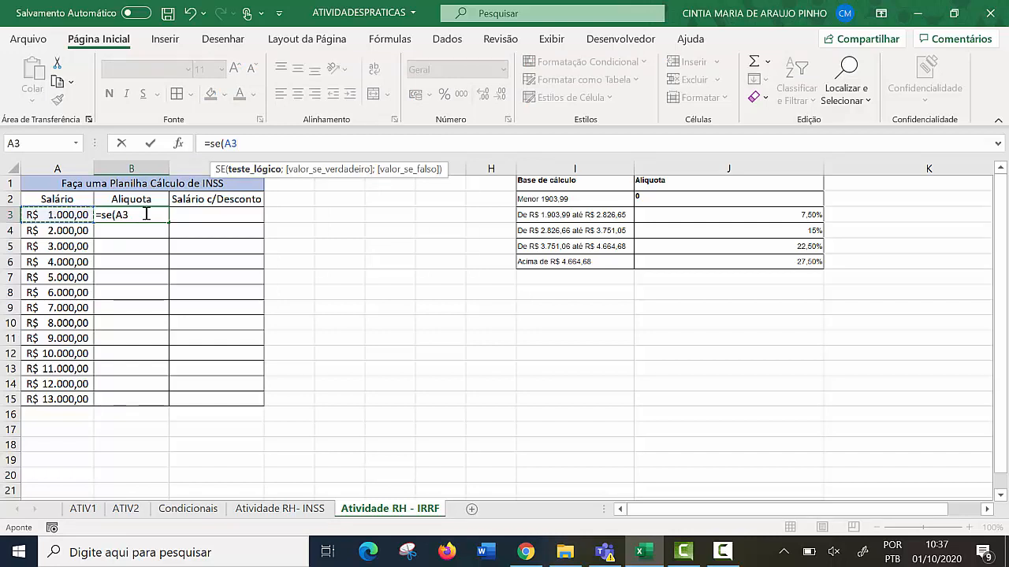
{"action": "type", "text": "<"}
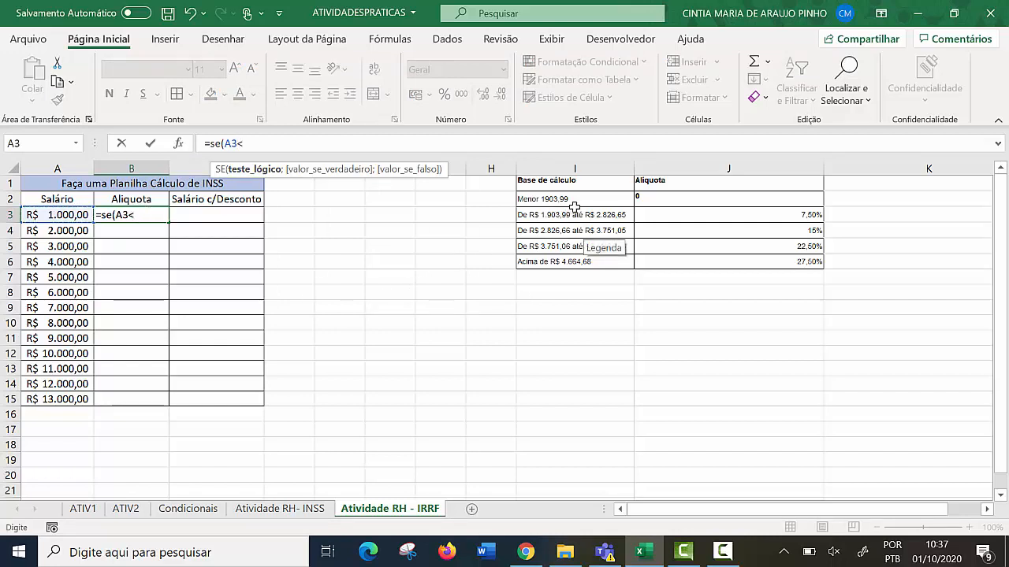
{"action": "type", "text": "1"}
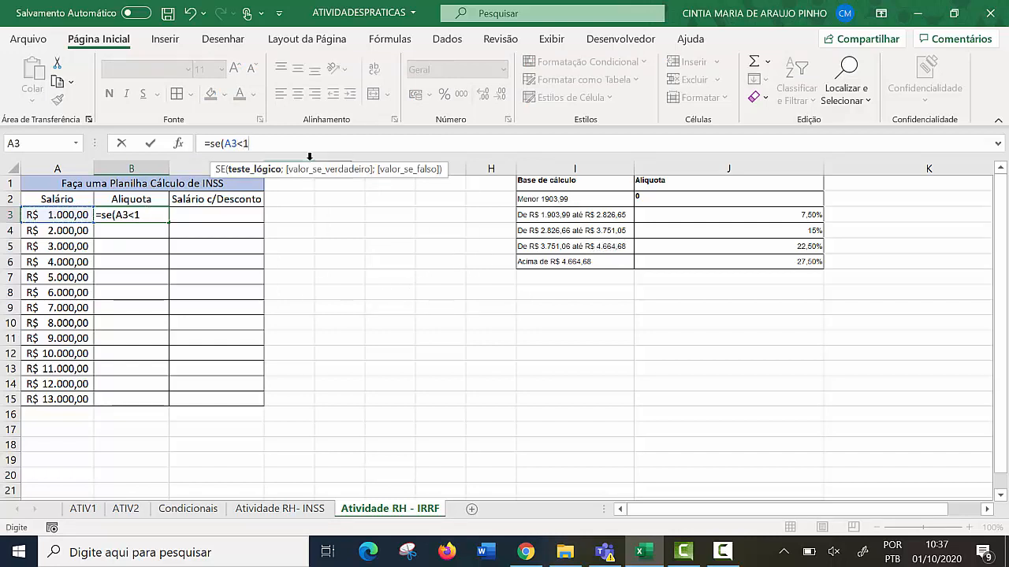
{"action": "type", "text": "903,99;"}
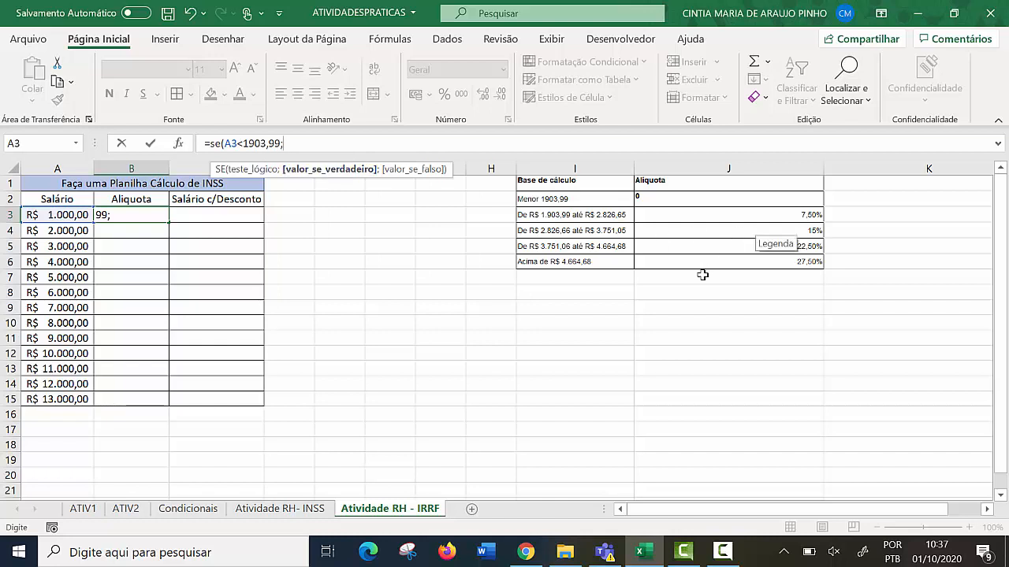
{"action": "type", "text": "0"}
{"action": "type", "text": ";"}
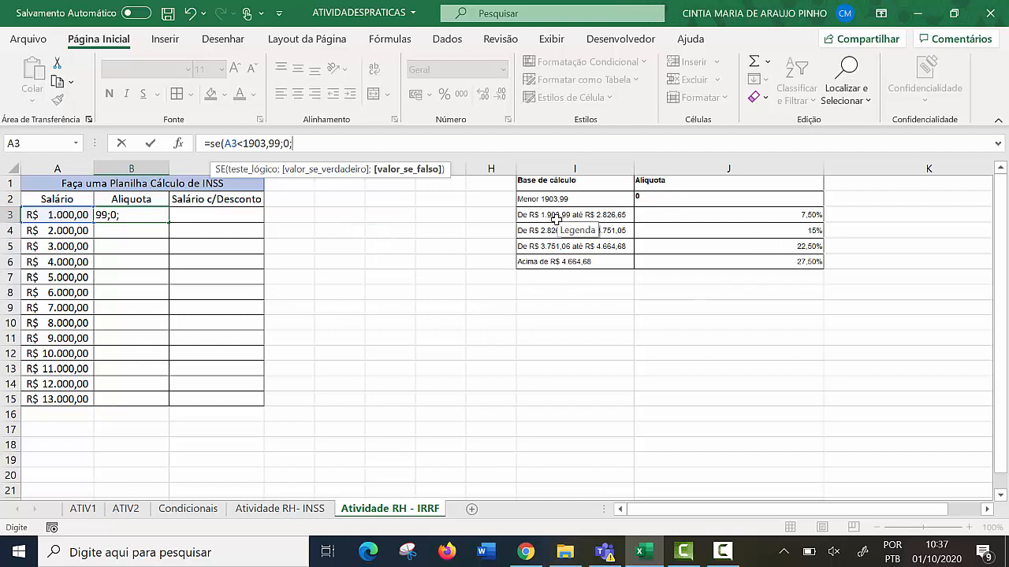
Step: Nest a second SE as the false value in B3's formula, opening an E function with the condition A3>1903,00
{"action": "type", "text": "se"}
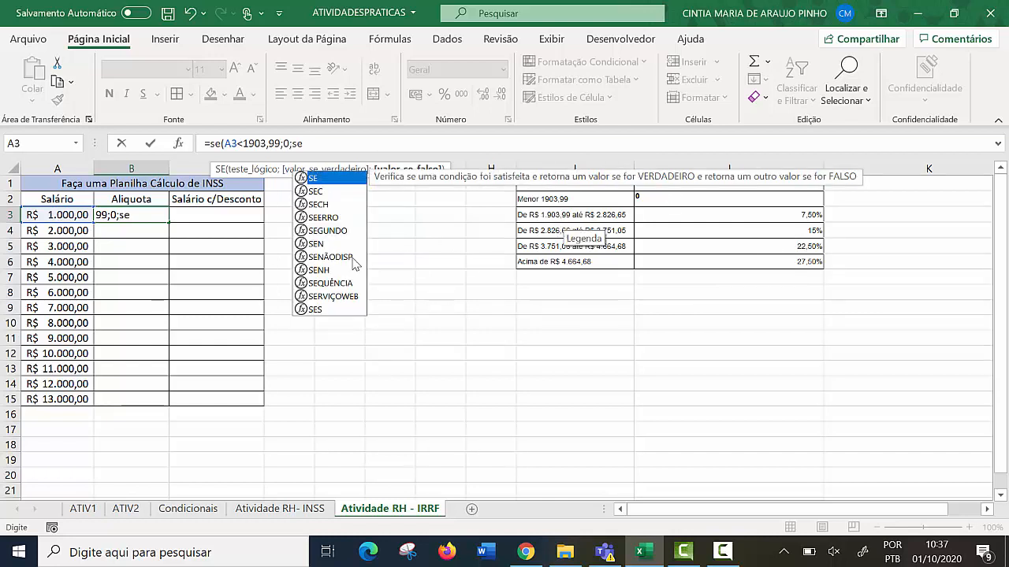
{"action": "double_click", "coordinate": [327, 179]}
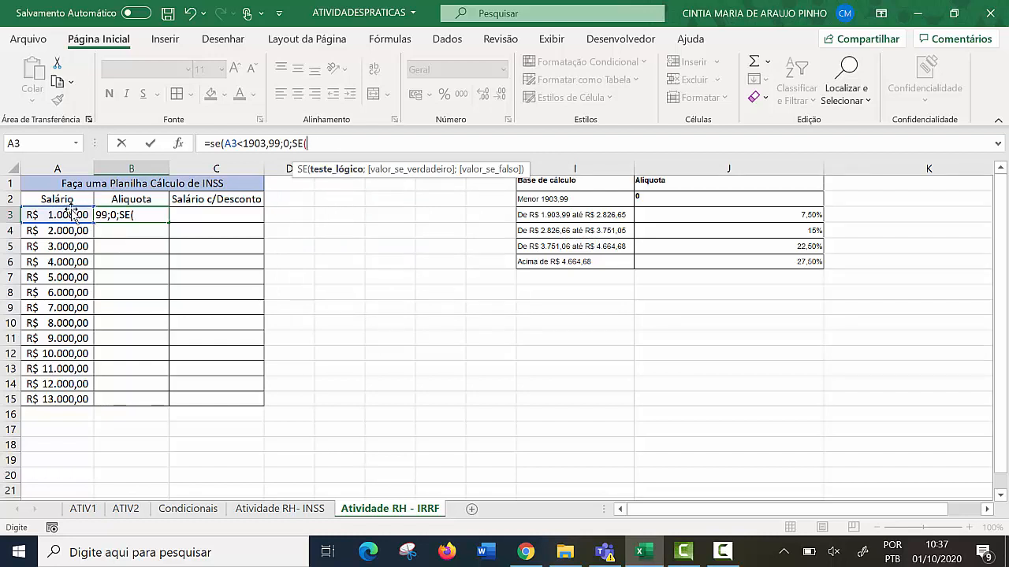
{"action": "type", "text": "E"}
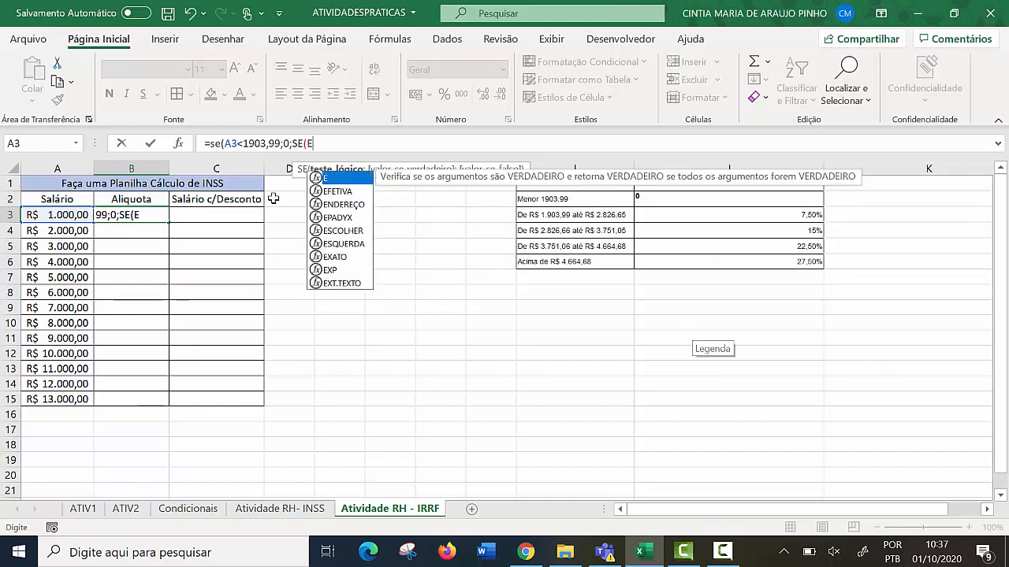
{"action": "type", "text": "("}
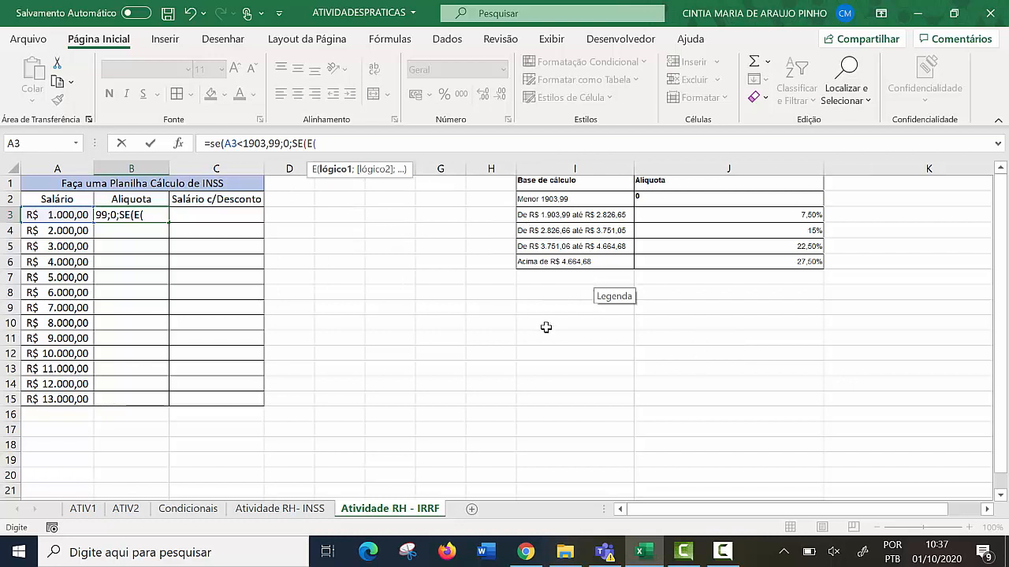
{"action": "left_click", "coordinate": [49, 215]}
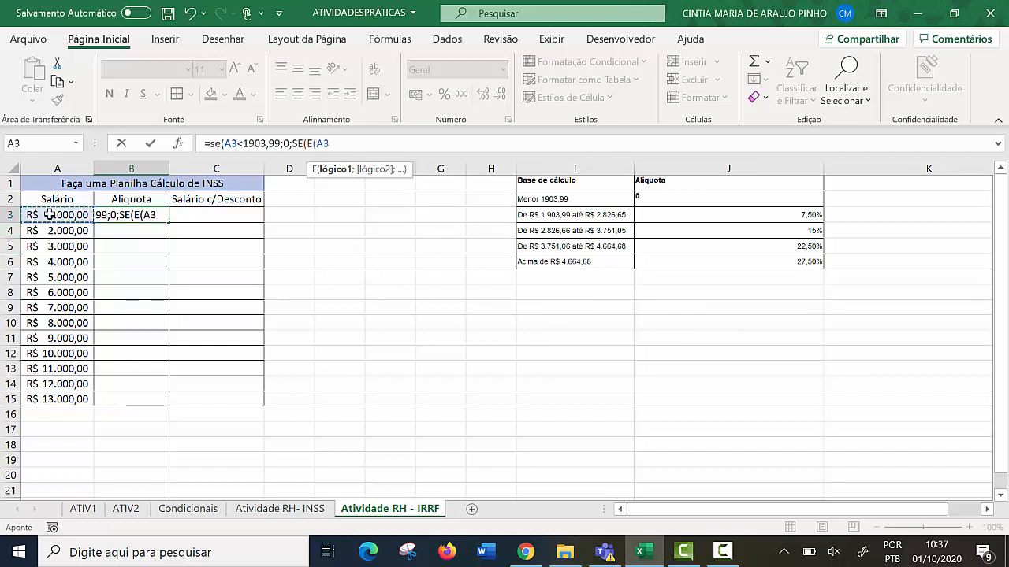
{"action": "type", "text": ">1903"}
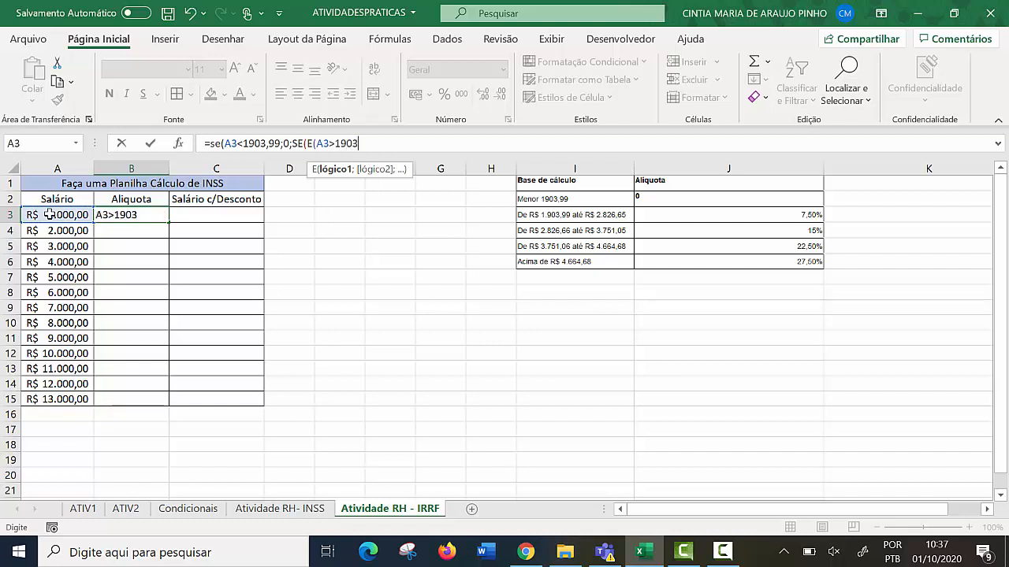
{"action": "type", "text": ",00;"}
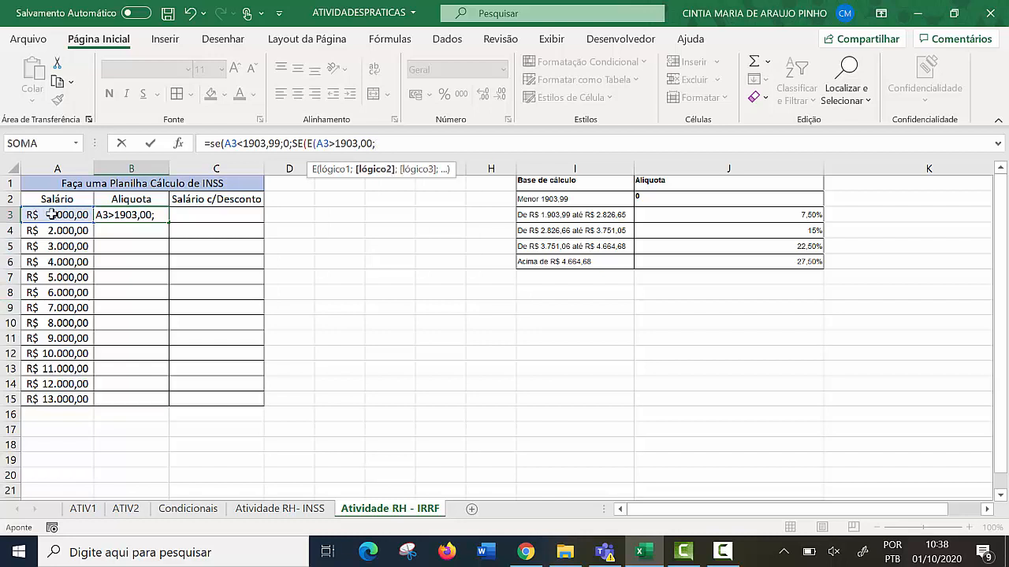
Step: Add the condition A3<=2826,65 to the E function, close it, and enter 7,5% as the nested SE's true value
{"action": "left_click", "coordinate": [50, 215]}
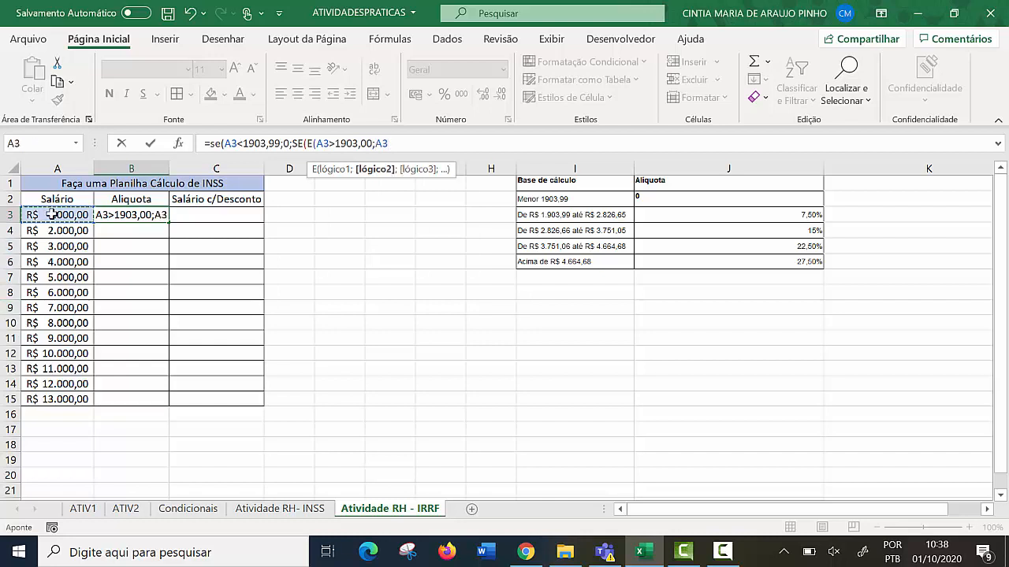
{"action": "type", "text": "<"}
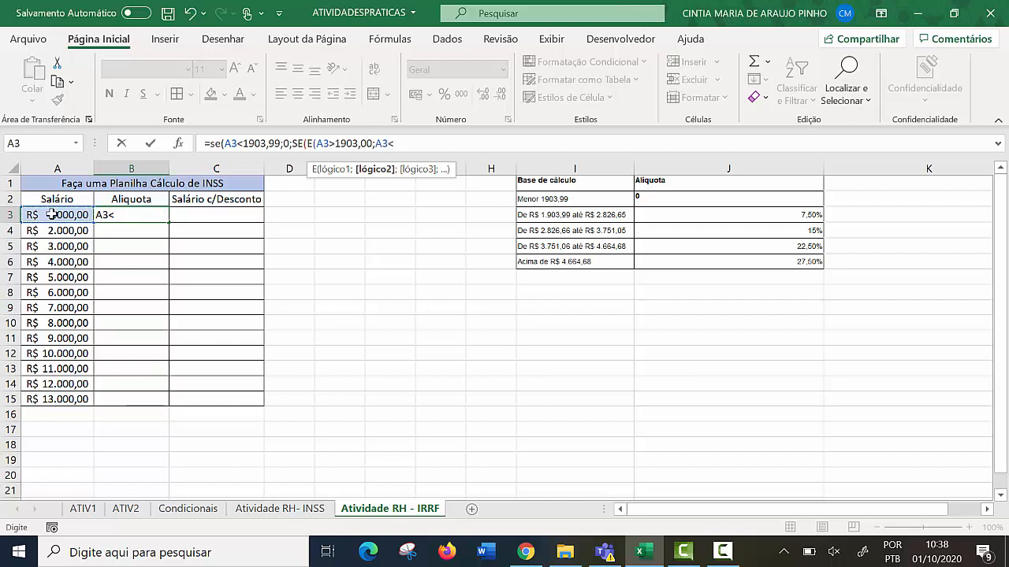
{"action": "type", "text": "=2826,65"}
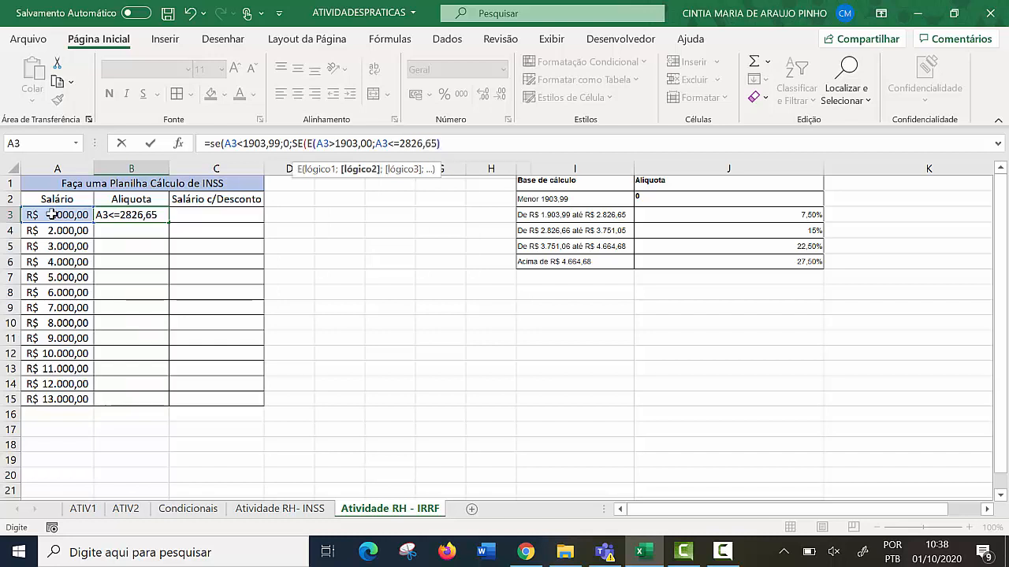
{"action": "type", "text": ")"}
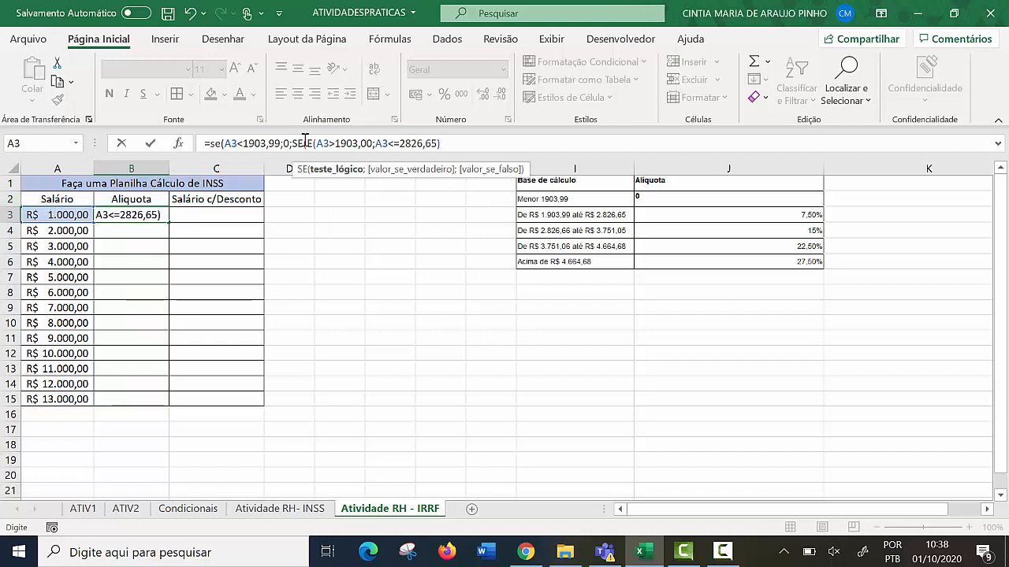
{"action": "type", "text": ";"}
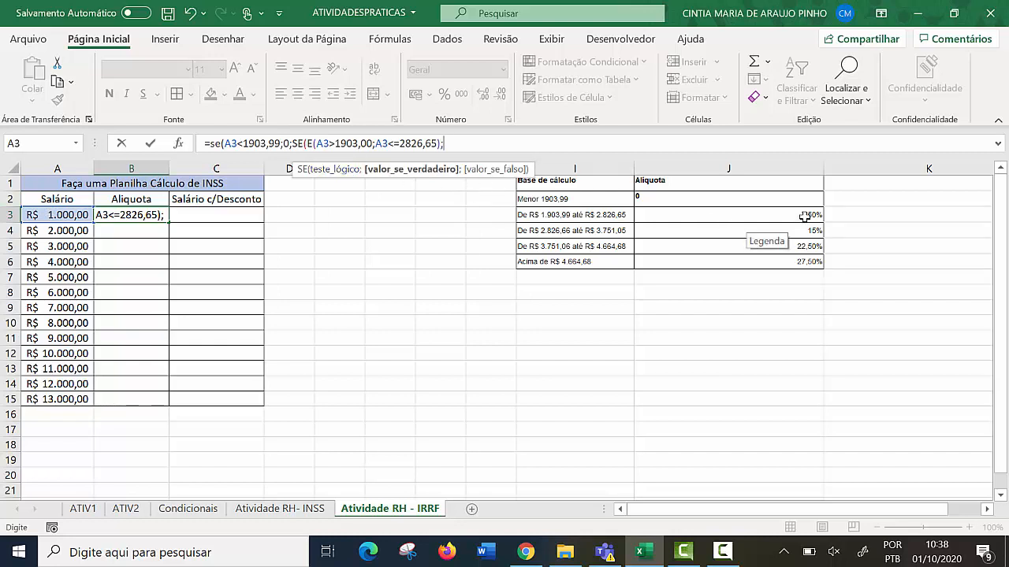
{"action": "type", "text": "7"}
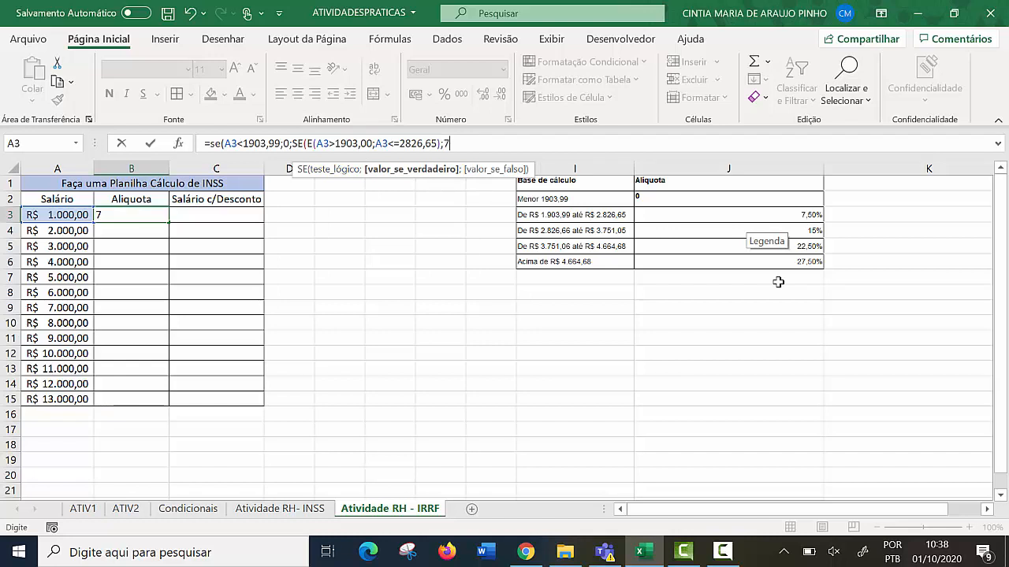
{"action": "type", "text": ",5%;"}
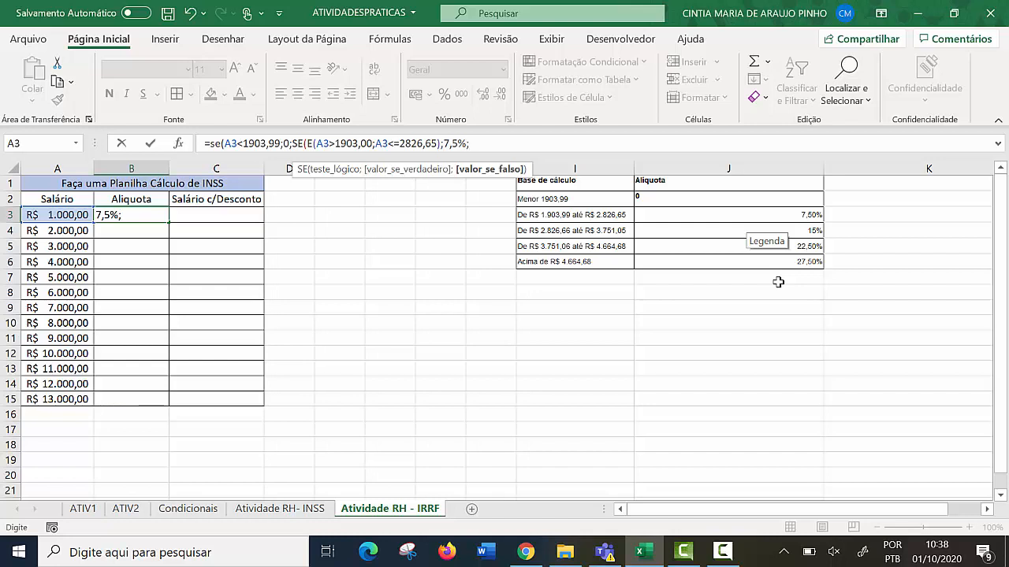
Step: Nest a third SE after the 7,5% rate, opening an E function with the condition A3>=2826,66
{"action": "type", "text": "se"}
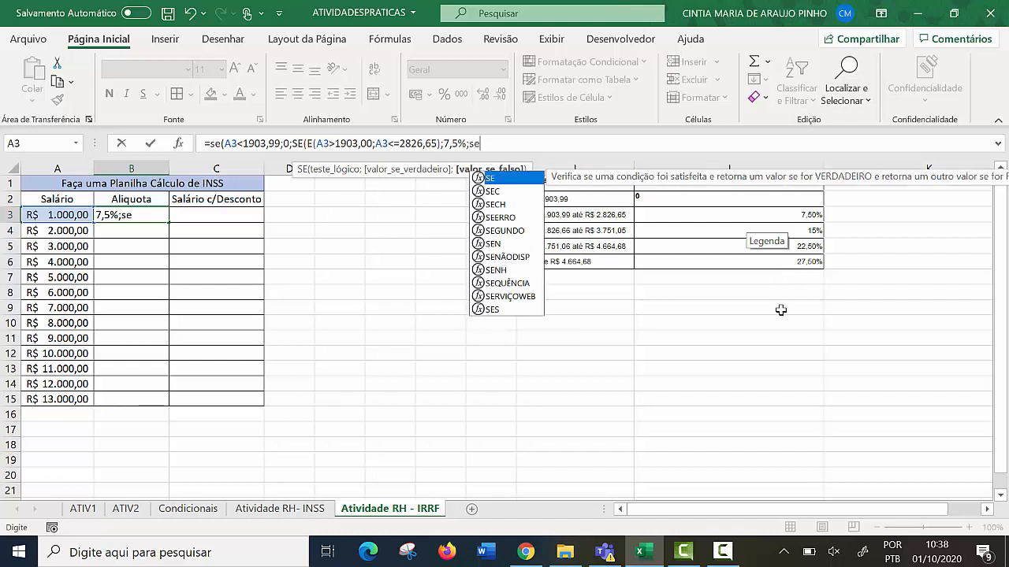
{"action": "double_click", "coordinate": [499, 179]}
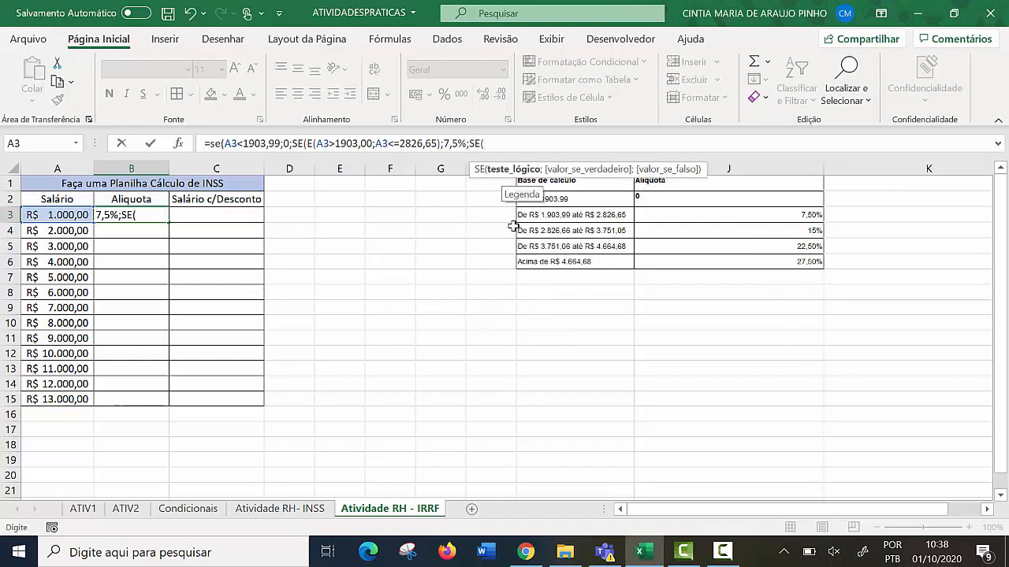
{"action": "type", "text": "e"}
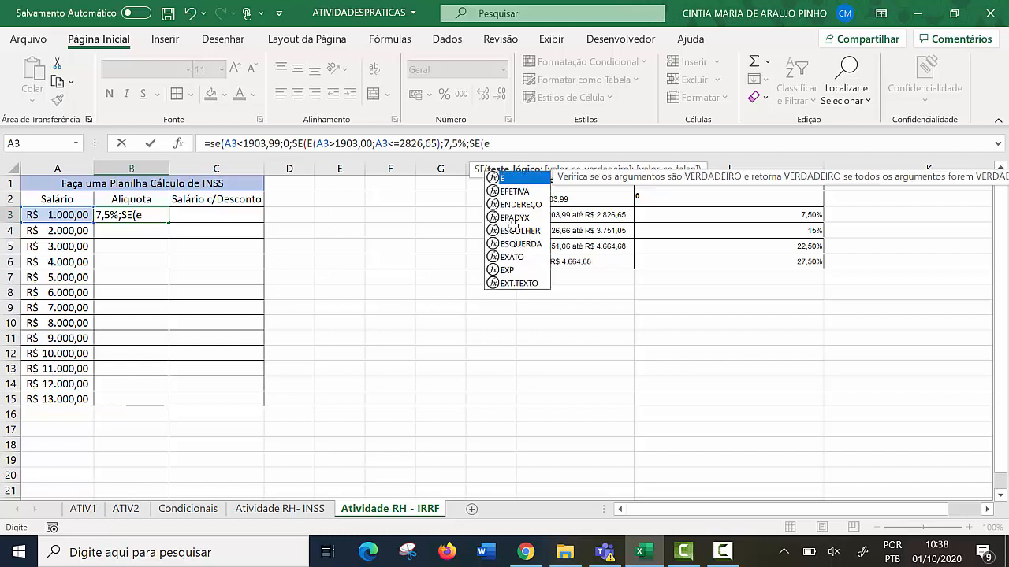
{"action": "double_click", "coordinate": [520, 178]}
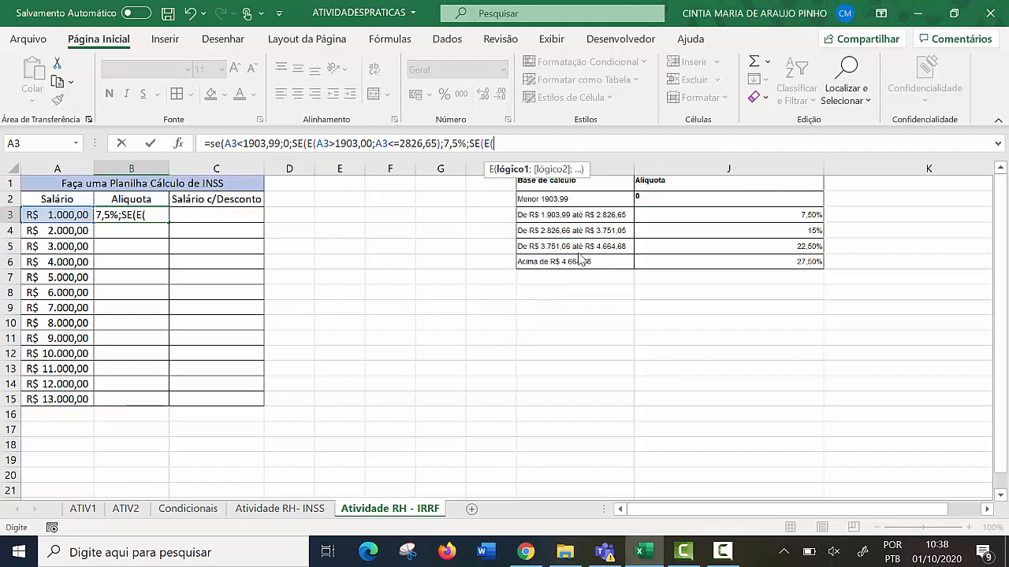
{"action": "left_click", "coordinate": [37, 214]}
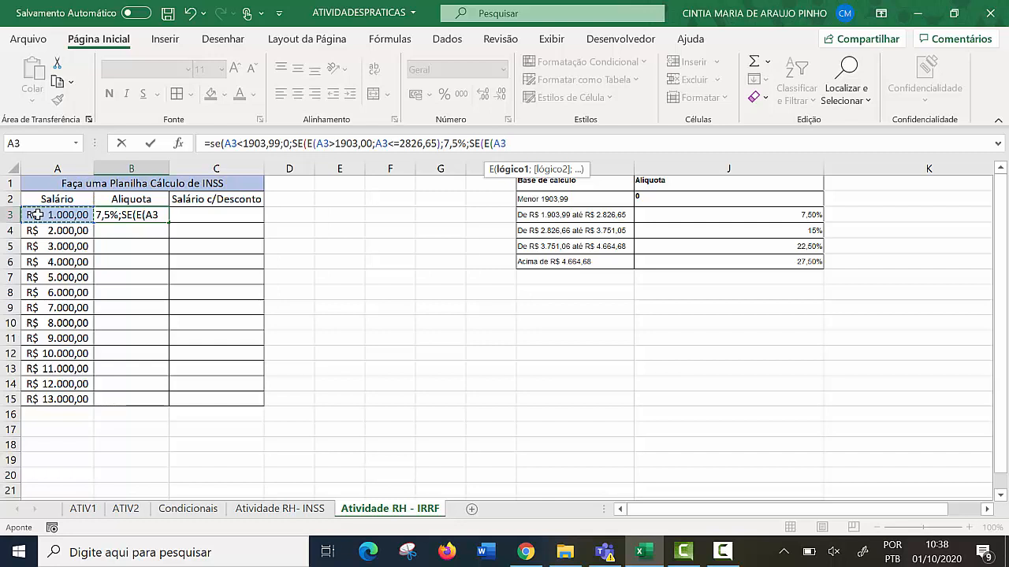
{"action": "type", "text": ">28"}
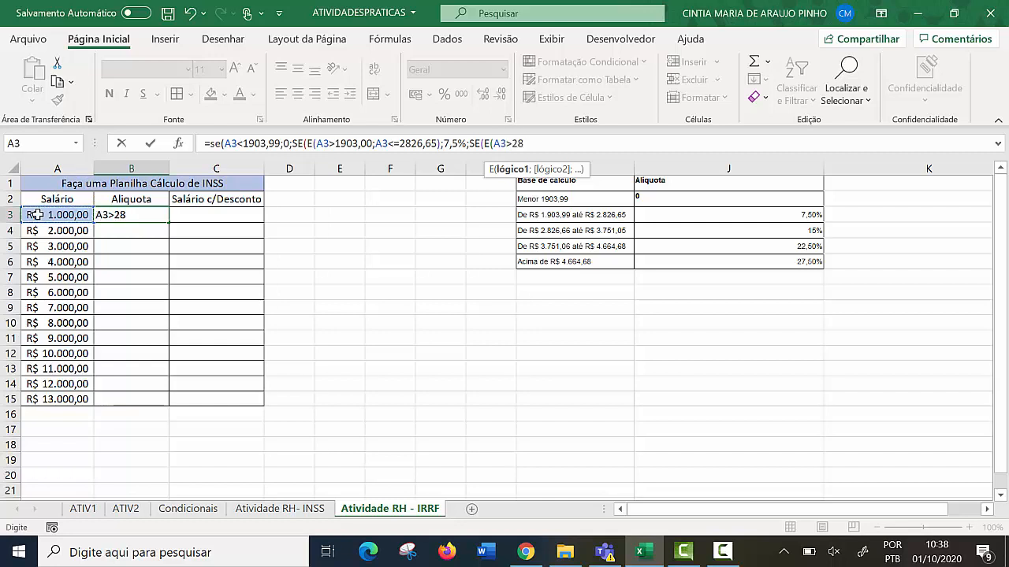
{"action": "type", "text": "26,66"}
{"action": "left_click", "coordinate": [513, 145]}
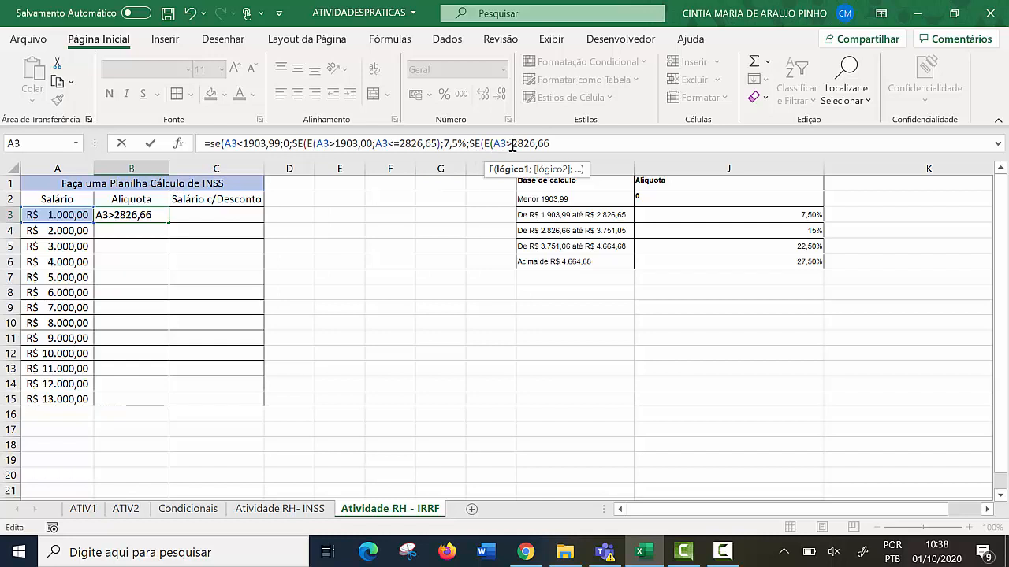
{"action": "type", "text": "="}
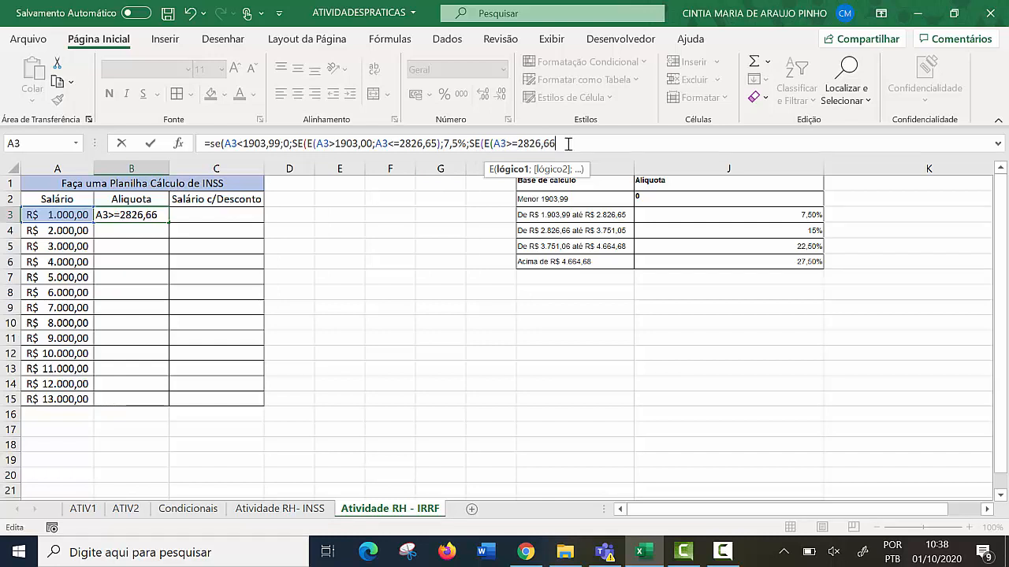
{"action": "type", "text": ";"}
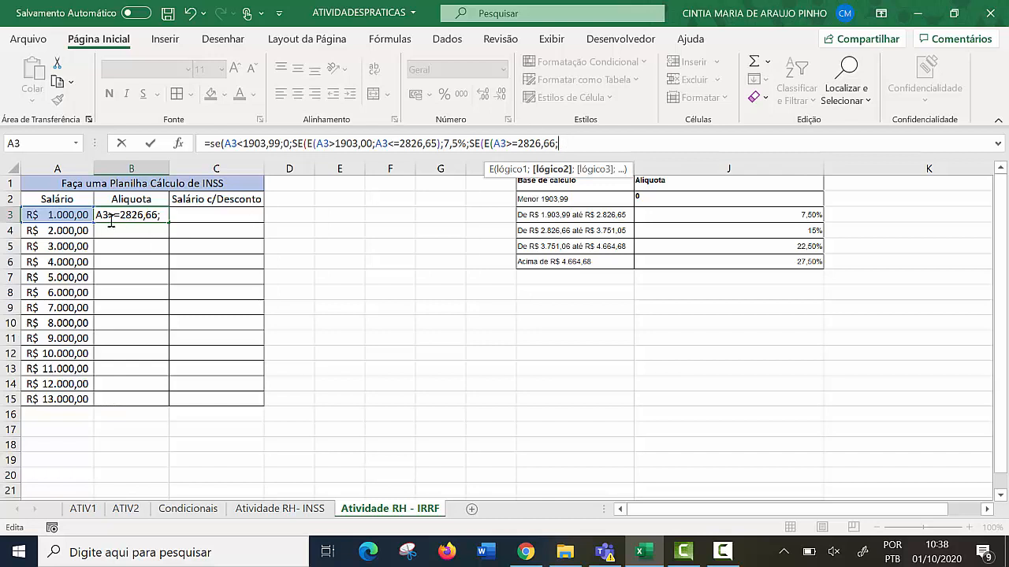
Step: Add A3<3751,05 as the second condition of the third SE's E function and close the function
{"action": "left_click", "coordinate": [73, 217]}
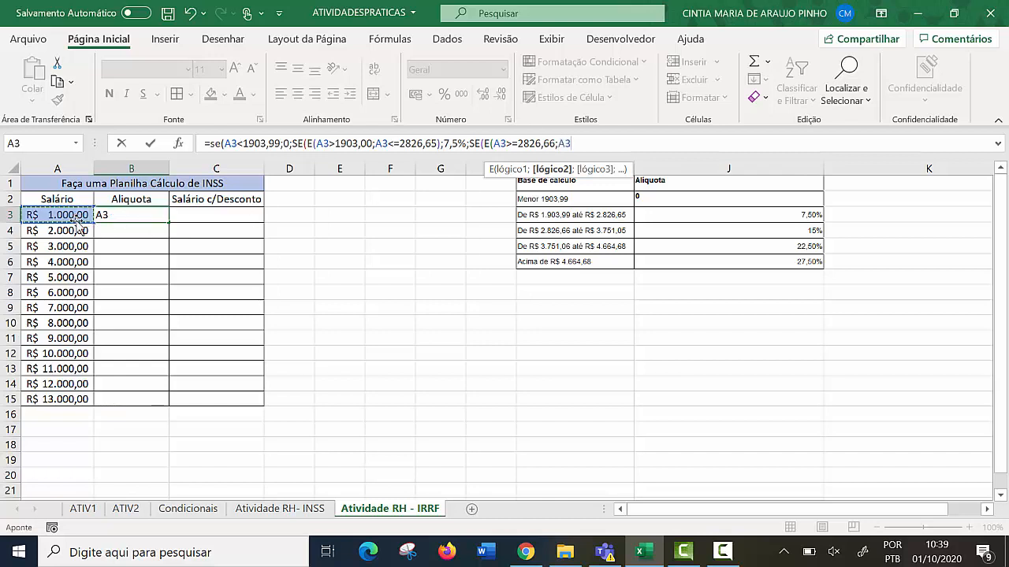
{"action": "type", "text": "<37"}
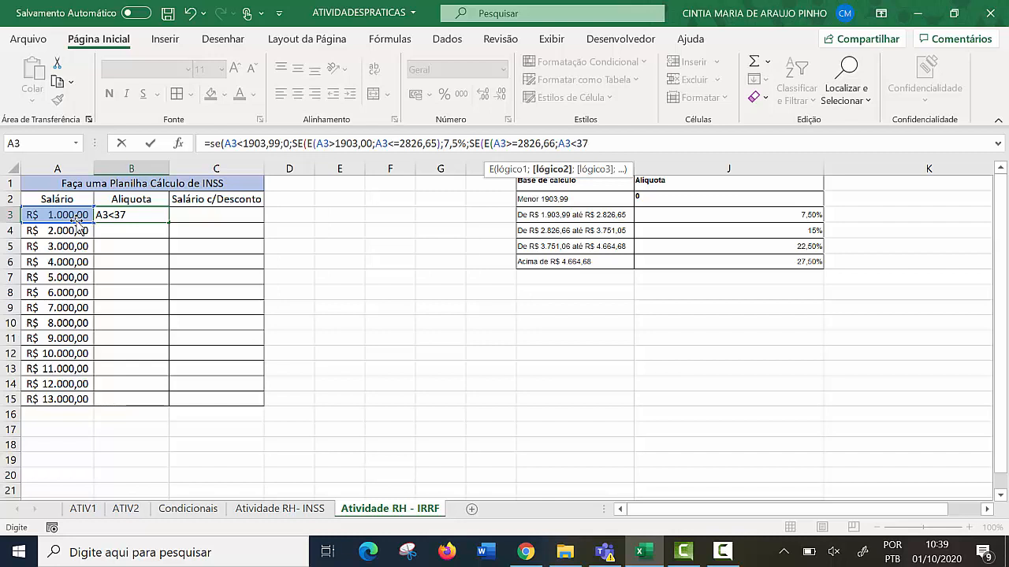
{"action": "type", "text": "51,05"}
{"action": "type", "text": ");"}
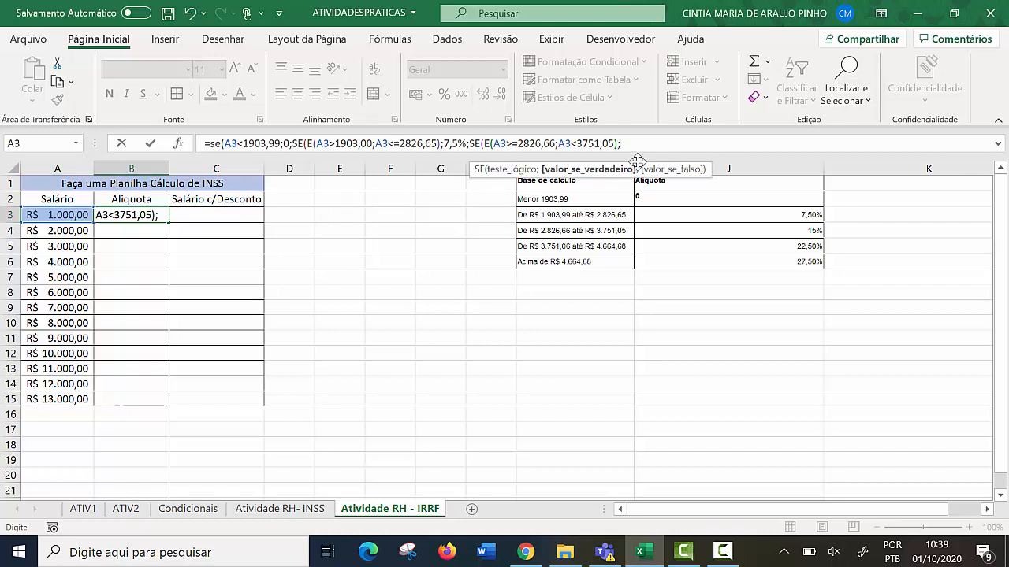
{"action": "left_click", "coordinate": [62, 217]}
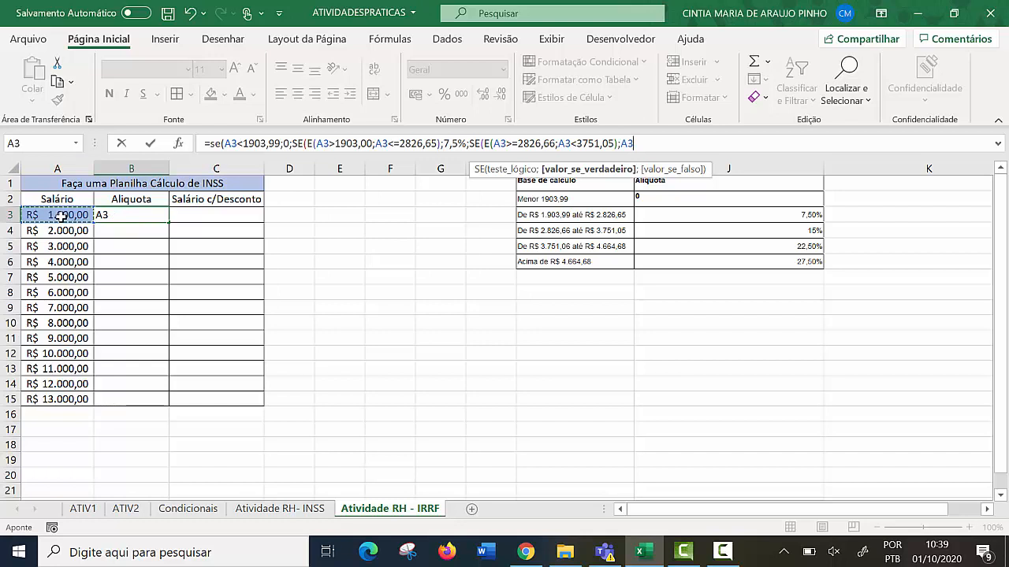
{"action": "key", "text": "BackSpace"}
{"action": "key", "text": "BackSpace"}
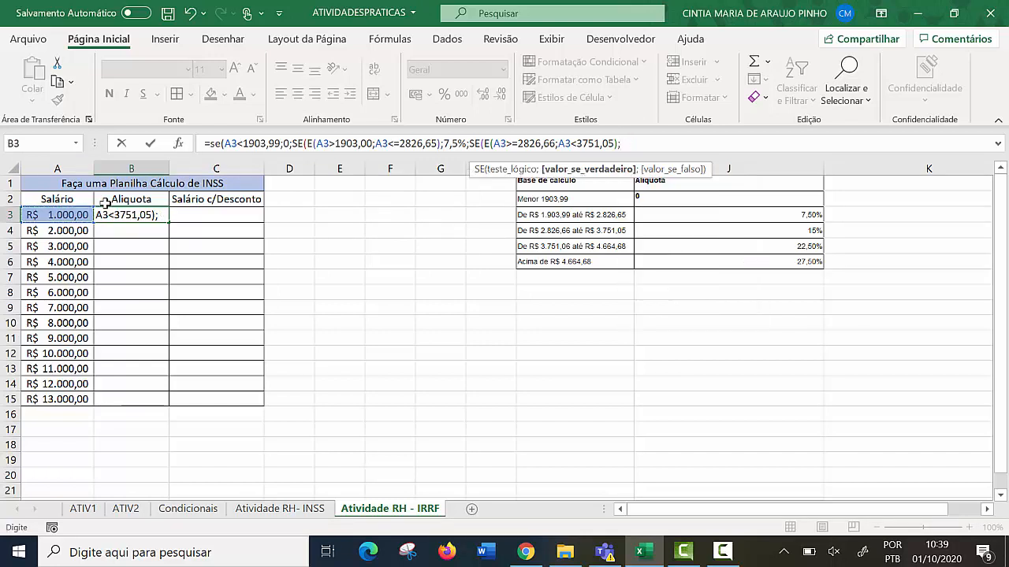
Step: Nest a fourth SE in B3's formula, opening an E function with the condition A3>=3751,06
{"action": "type", "text": "se"}
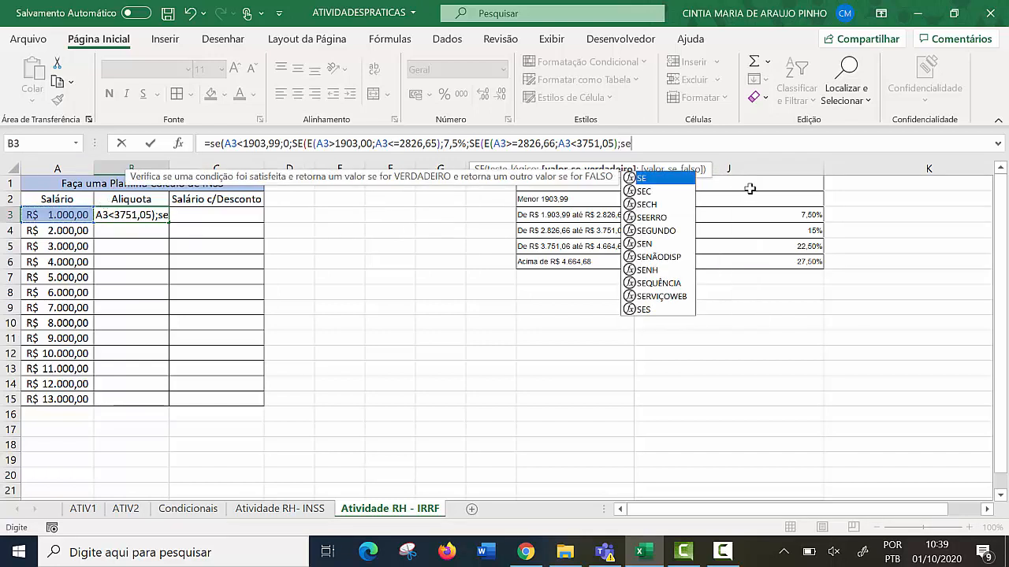
{"action": "double_click", "coordinate": [651, 183]}
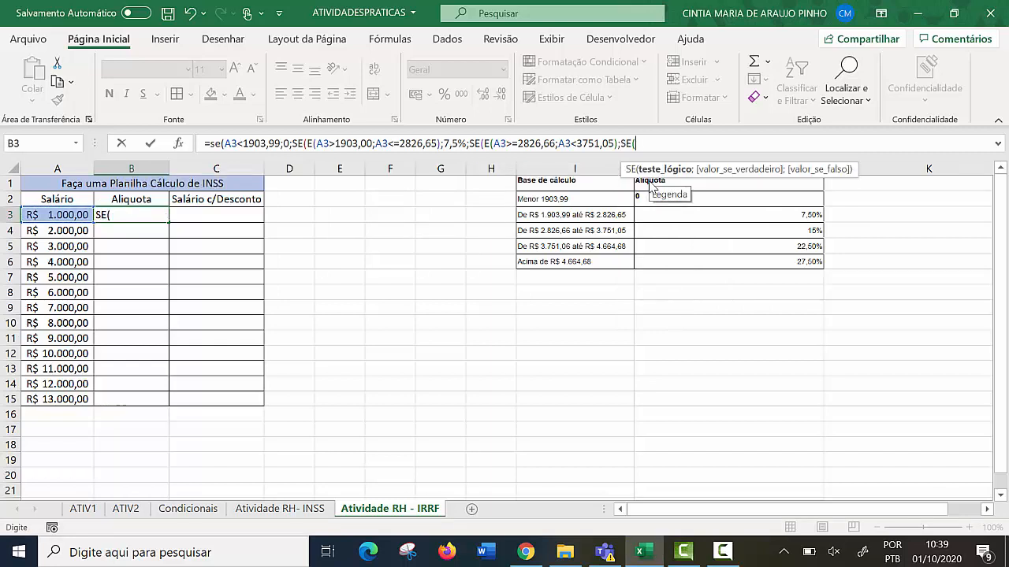
{"action": "type", "text": "e"}
{"action": "key", "text": "Tab"}
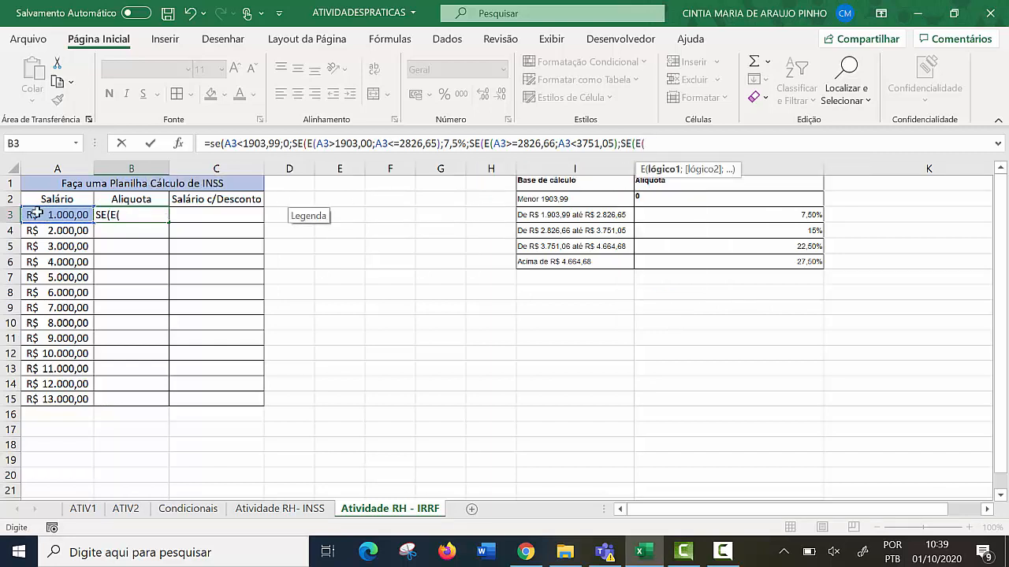
{"action": "left_click", "coordinate": [60, 213]}
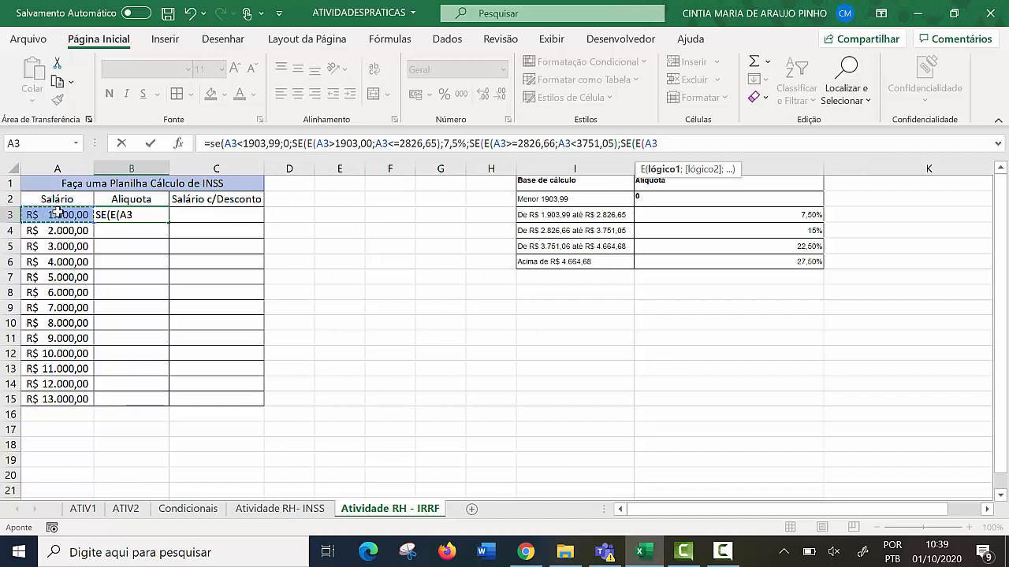
{"action": "type", "text": ">=3751"}
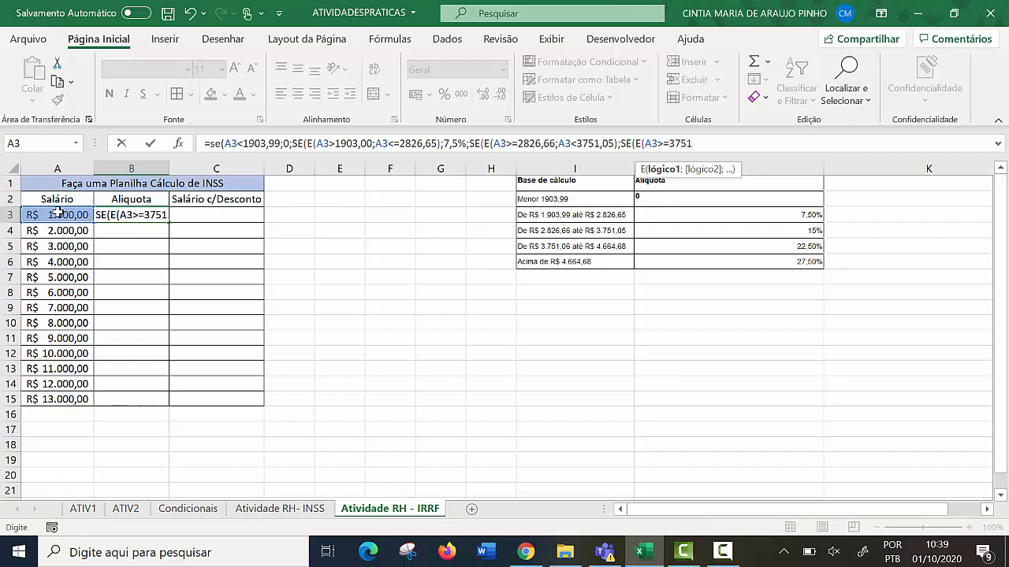
{"action": "type", "text": ",06;"}
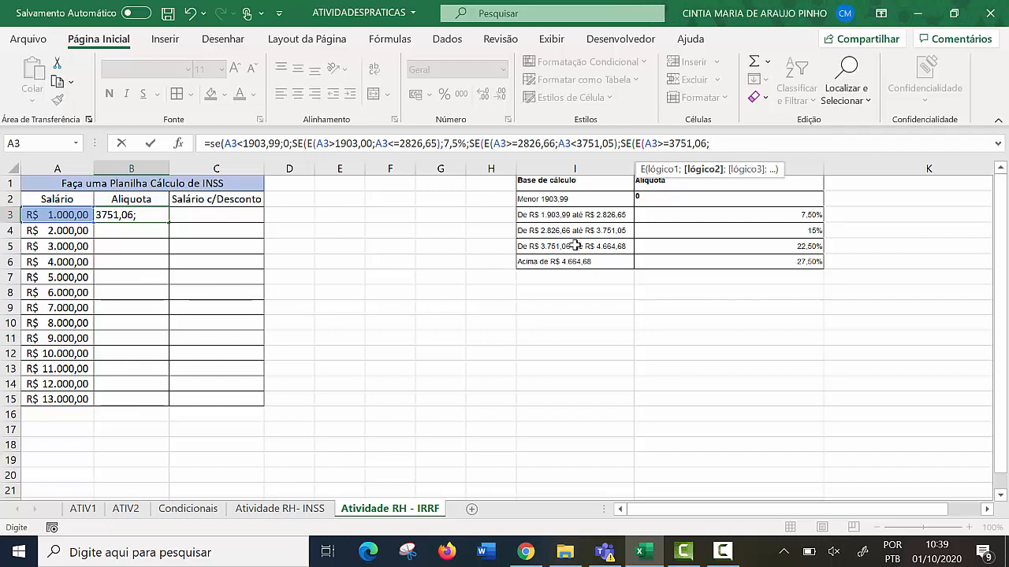
Step: Add A3<=4664,68 to the fourth SE's E function, close it, and enter 22,5% as the true value
{"action": "left_click", "coordinate": [73, 214]}
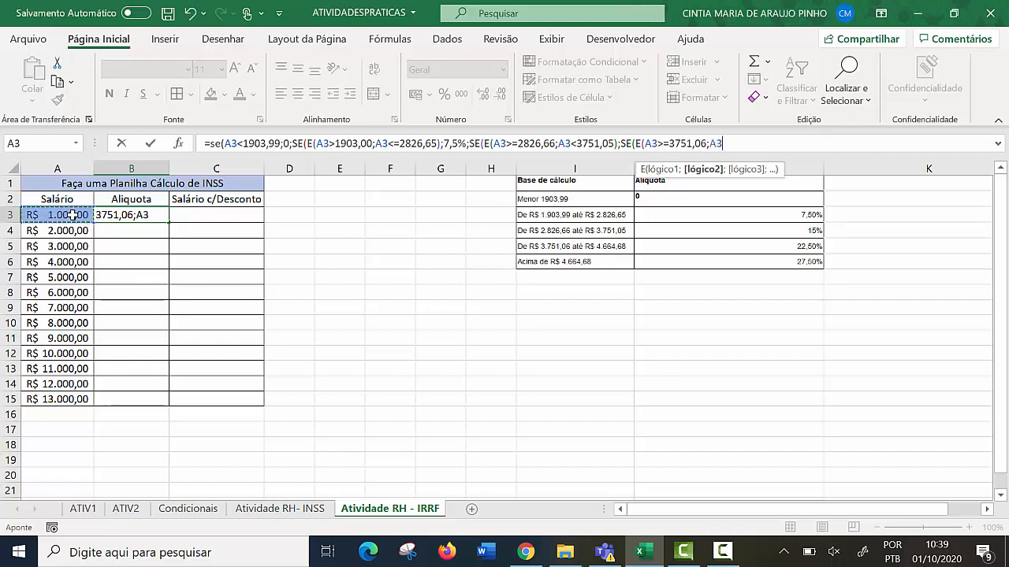
{"action": "type", "text": "<"}
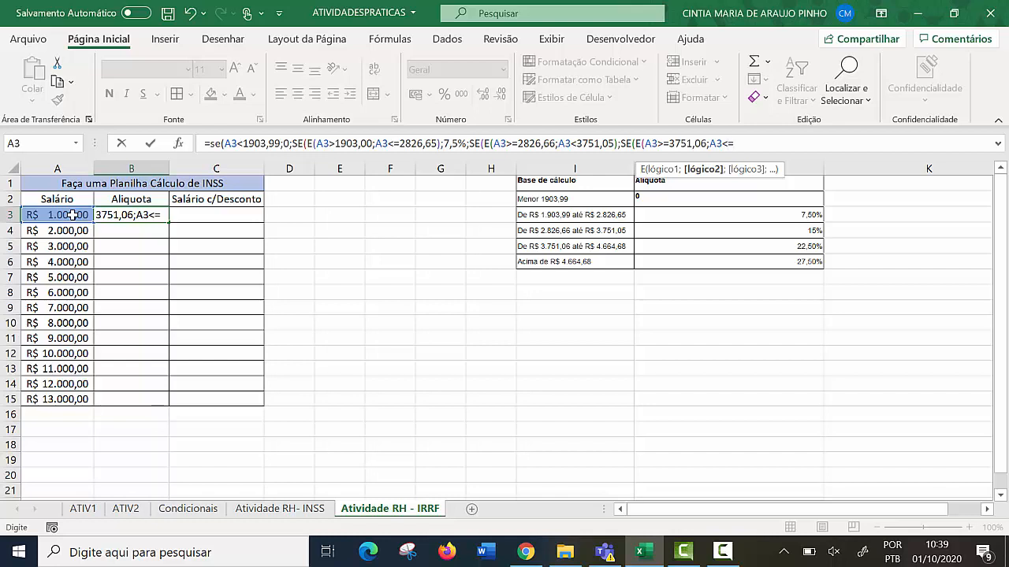
{"action": "type", "text": "=4664,68"}
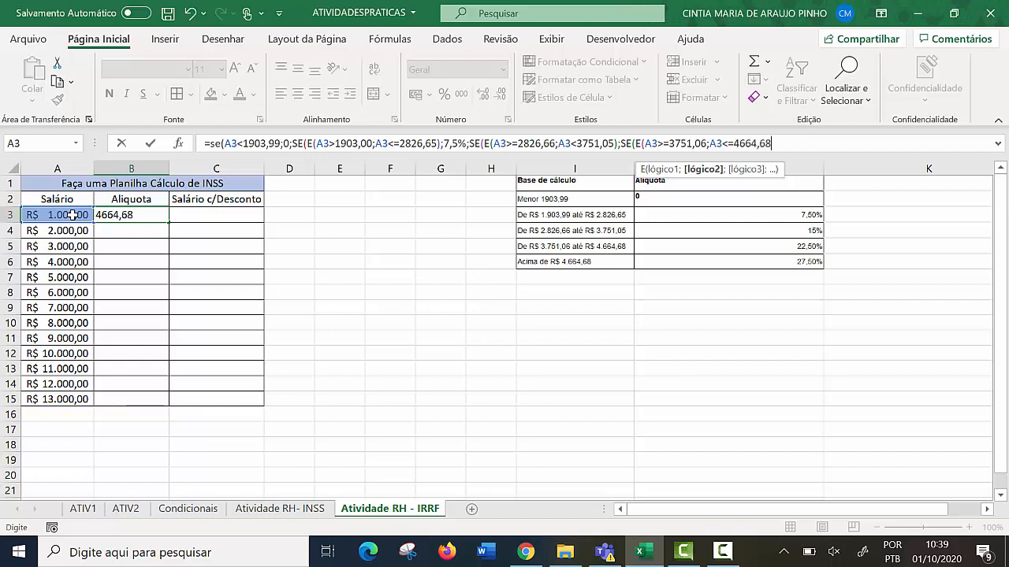
{"action": "type", "text": ")"}
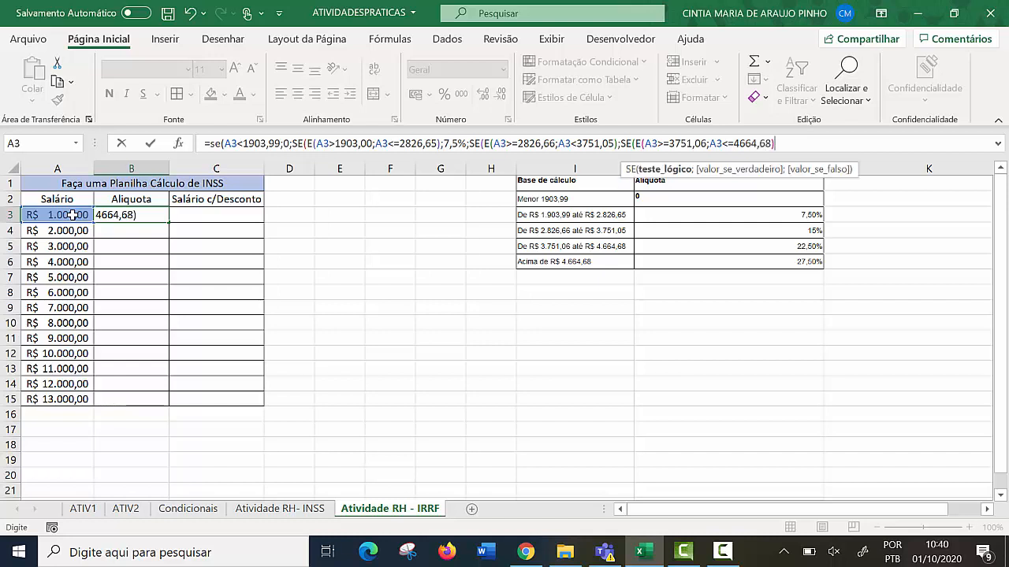
{"action": "type", "text": ";22,5%"}
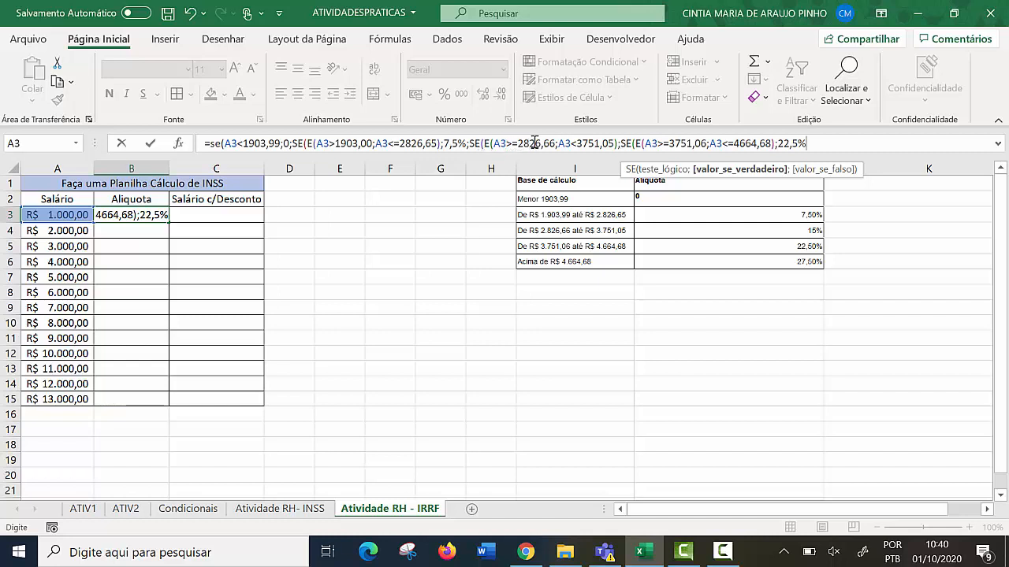
Step: Insert the missing 15% as the third SE's true value, separated by a semicolon before the fourth SE
{"action": "left_click", "coordinate": [624, 145]}
{"action": "type", "text": "1"}
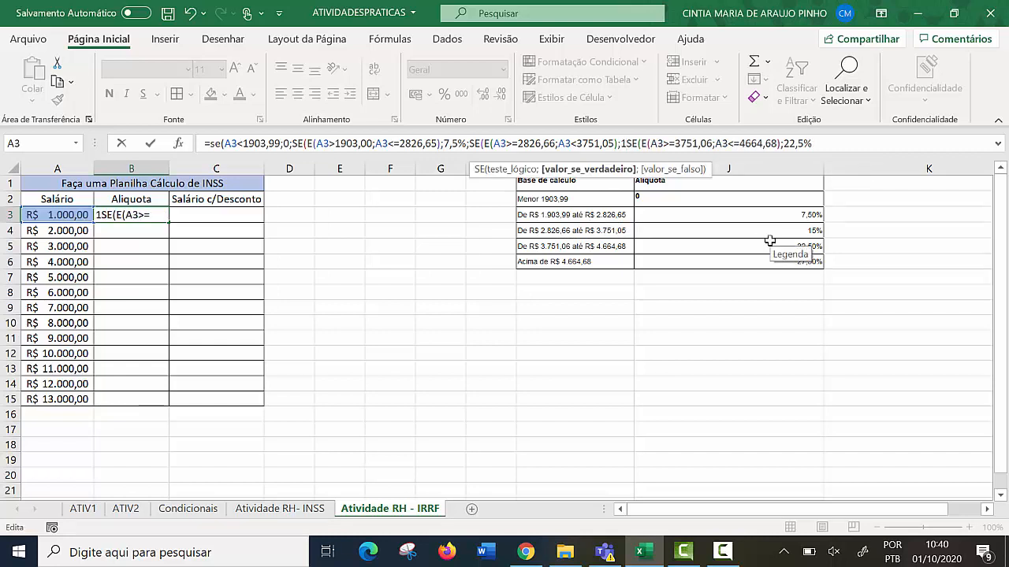
{"action": "type", "text": "5%"}
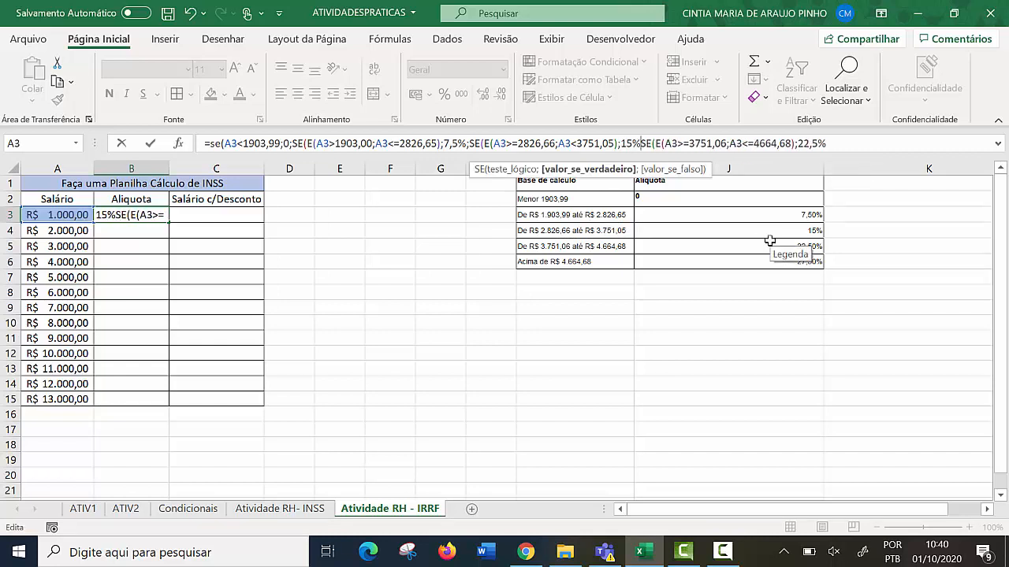
{"action": "type", "text": ";"}
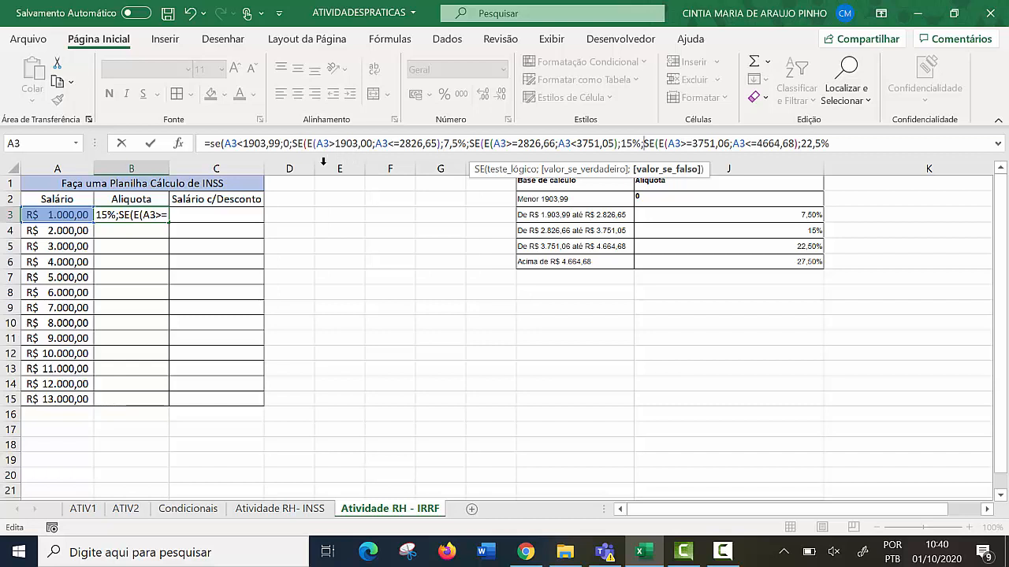
Step: Try to nest a fifth SE after the 22,5% rate with the condition A3>=4664,68
{"action": "left_click_drag", "start_coordinate": [226, 143], "coordinate": [798, 144]}
{"action": "left_click", "coordinate": [841, 144]}
{"action": "type", "text": ";"}
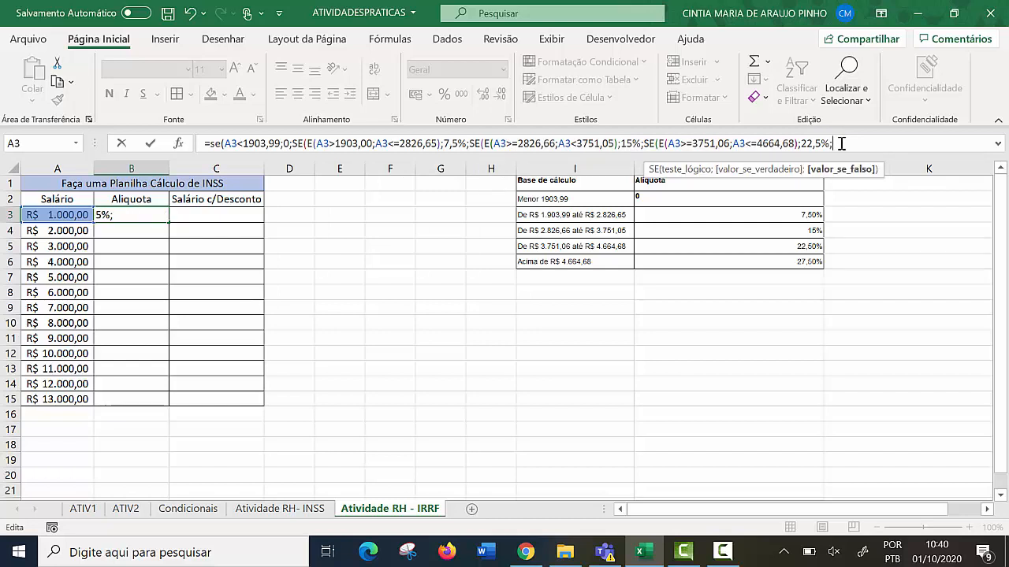
{"action": "type", "text": "se"}
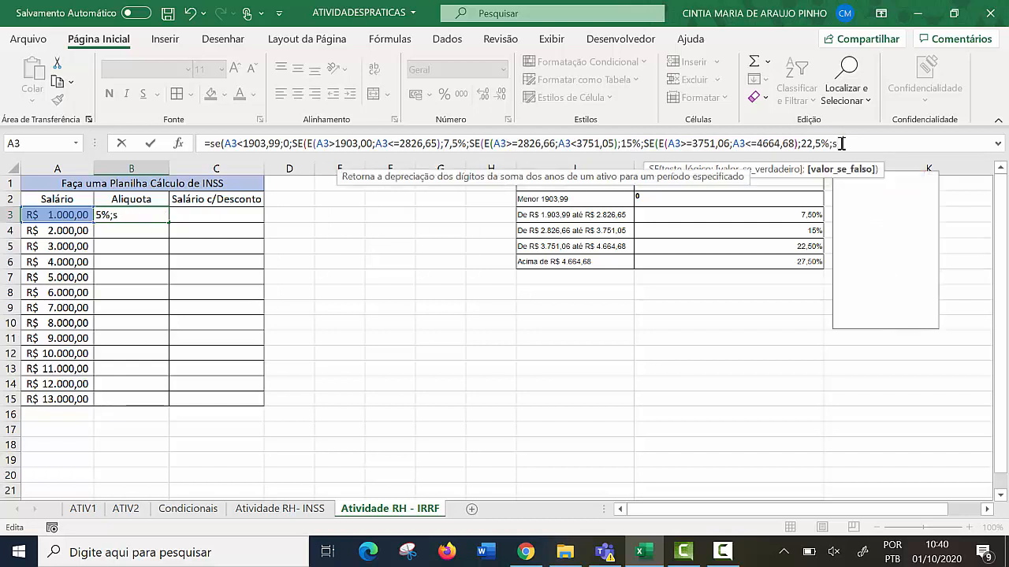
{"action": "double_click", "coordinate": [870, 181]}
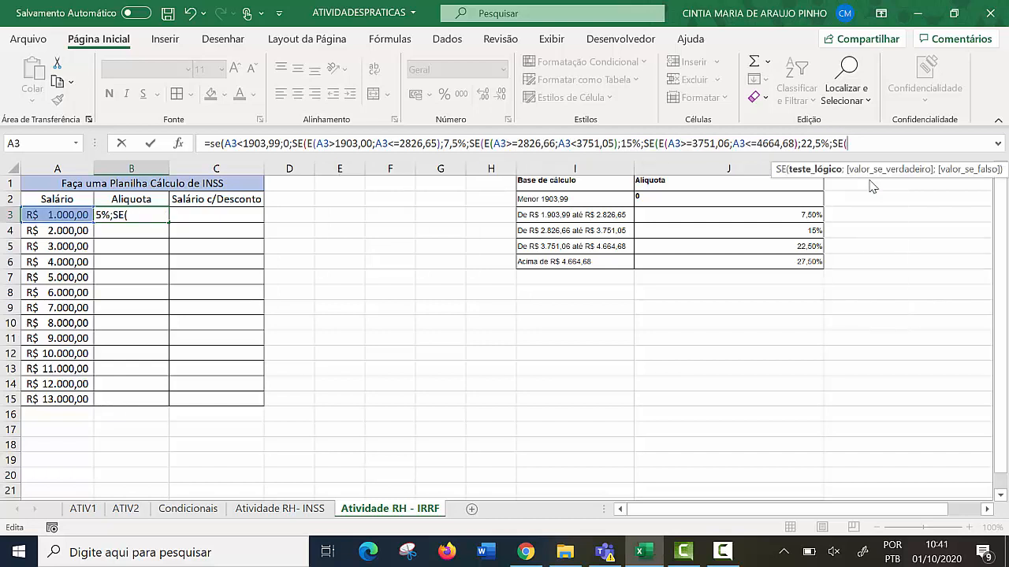
{"action": "left_click", "coordinate": [49, 216]}
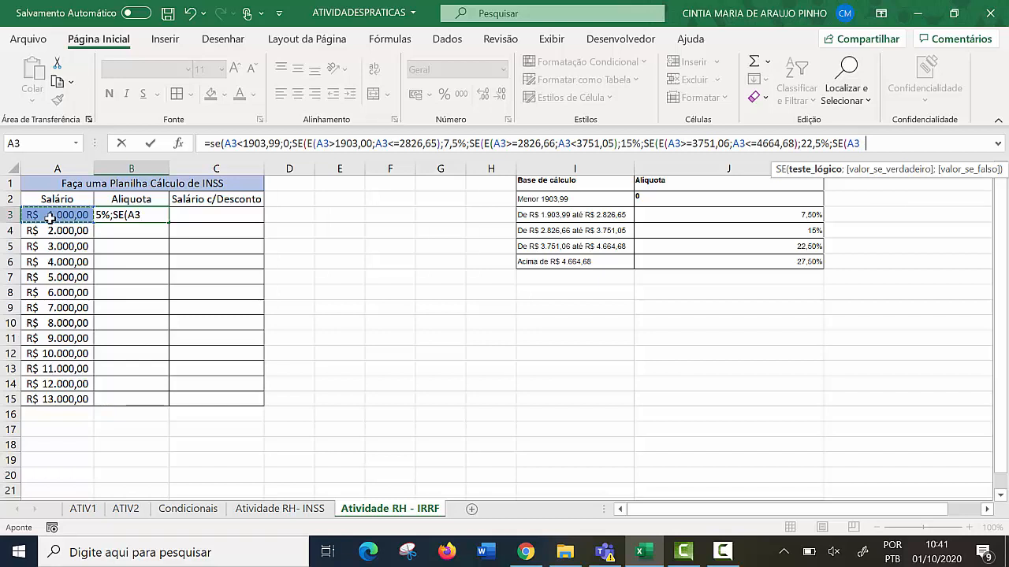
{"action": "type", "text": ">"}
{"action": "type", "text": "=466"}
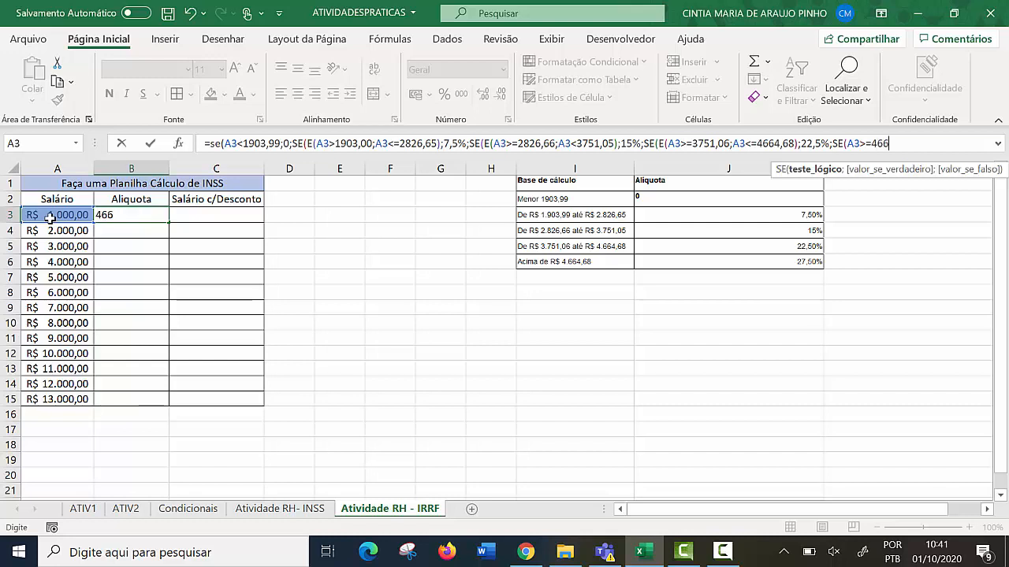
{"action": "type", "text": "4,68"}
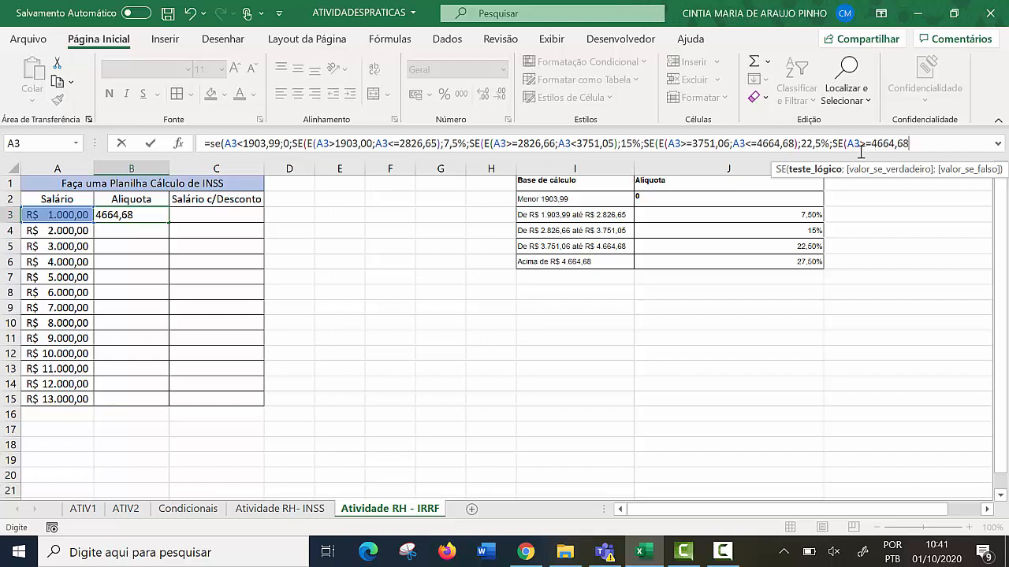
Step: Try to close the fifth condition, add 27,5% as its rate, and commit the formula with four closing parentheses
{"action": "type", "text": ")"}
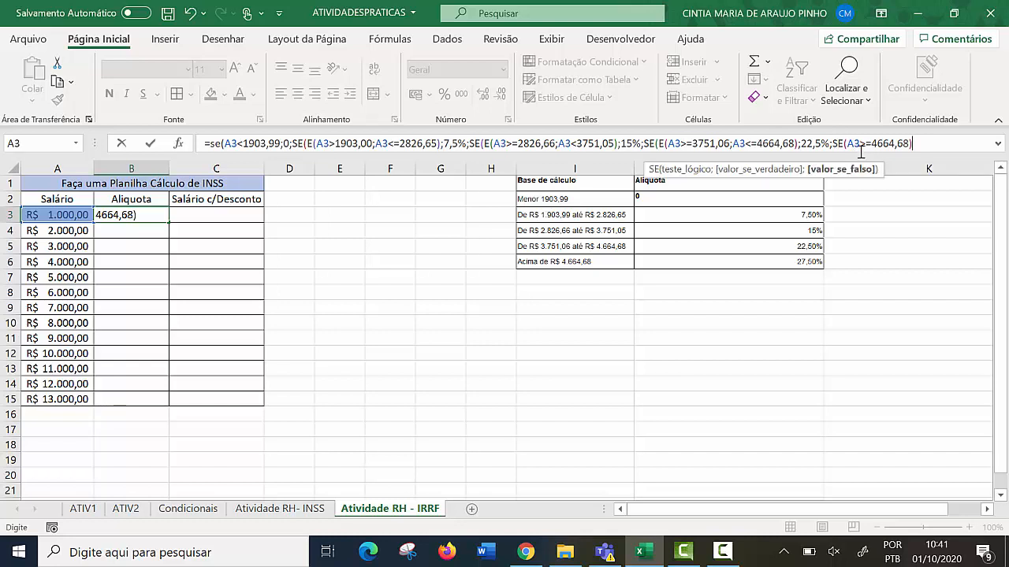
{"action": "type", "text": ";27,"}
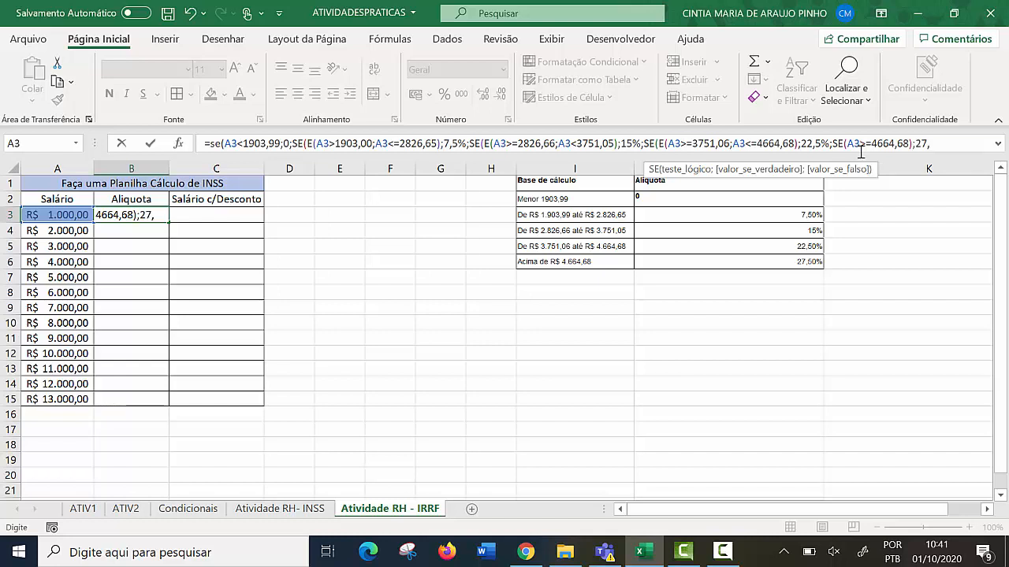
{"action": "type", "text": "5%"}
{"action": "type", "text": "))"}
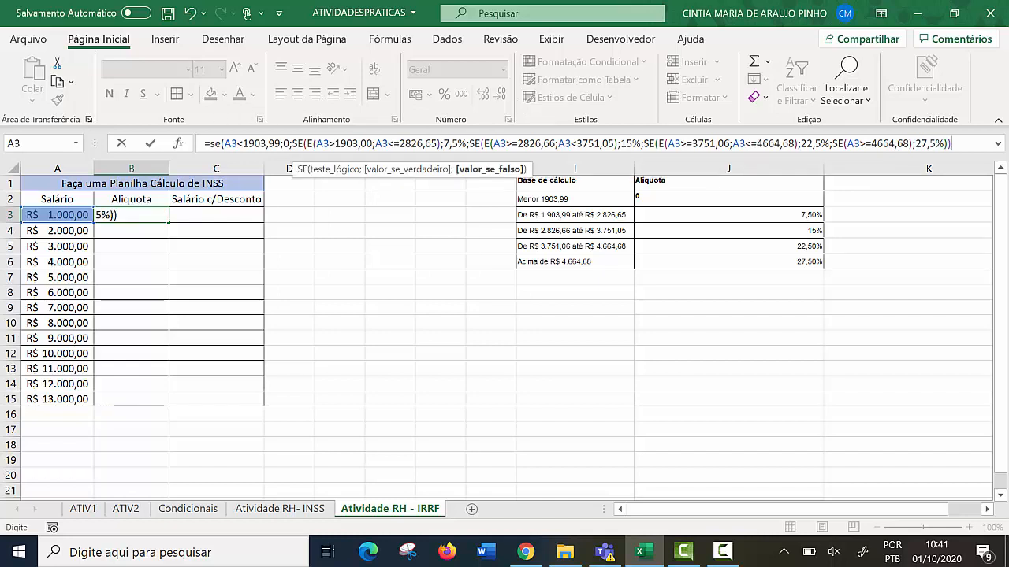
{"action": "type", "text": ")"}
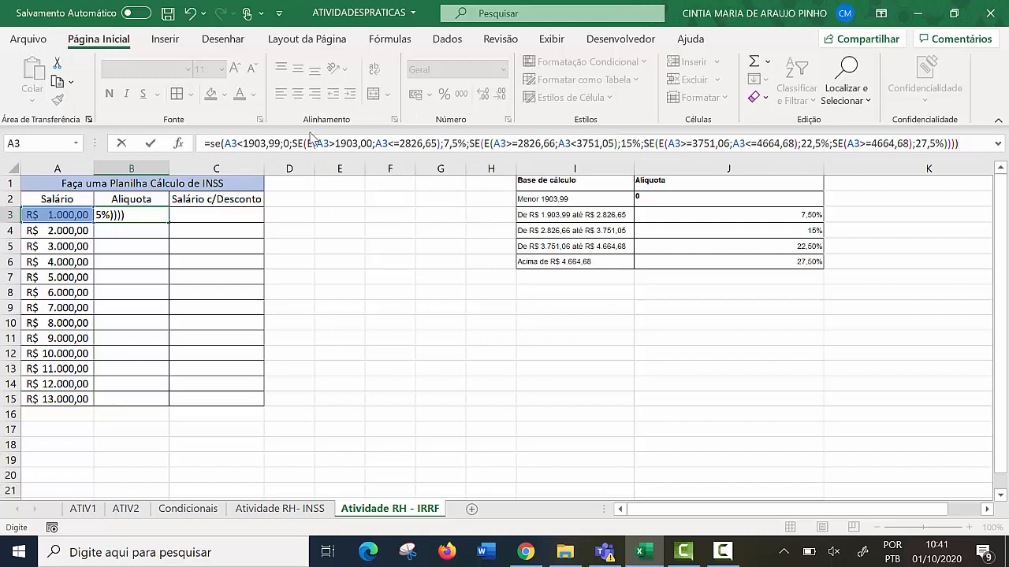
{"action": "key", "text": "Return"}
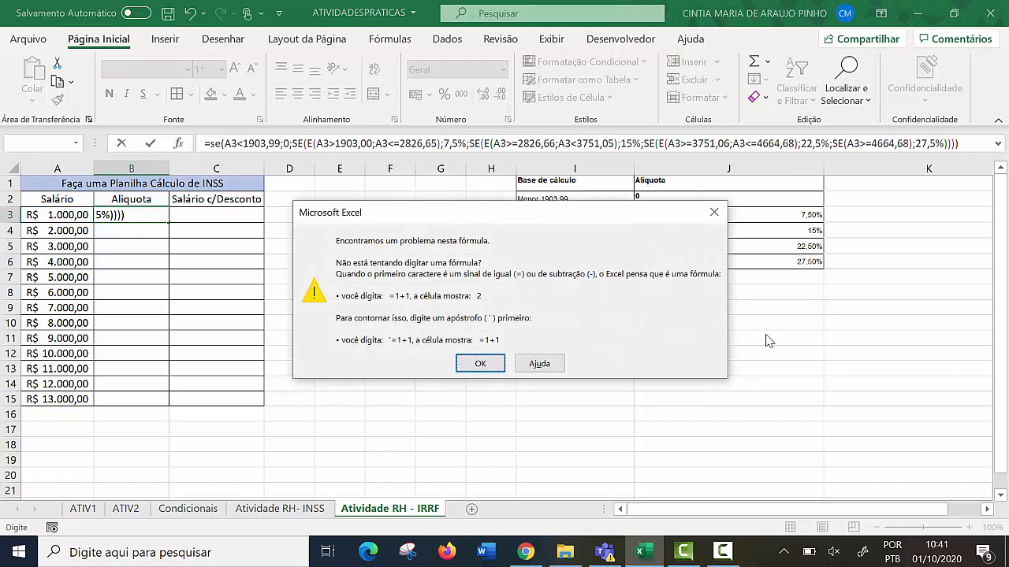
{"action": "key", "text": "Return"}
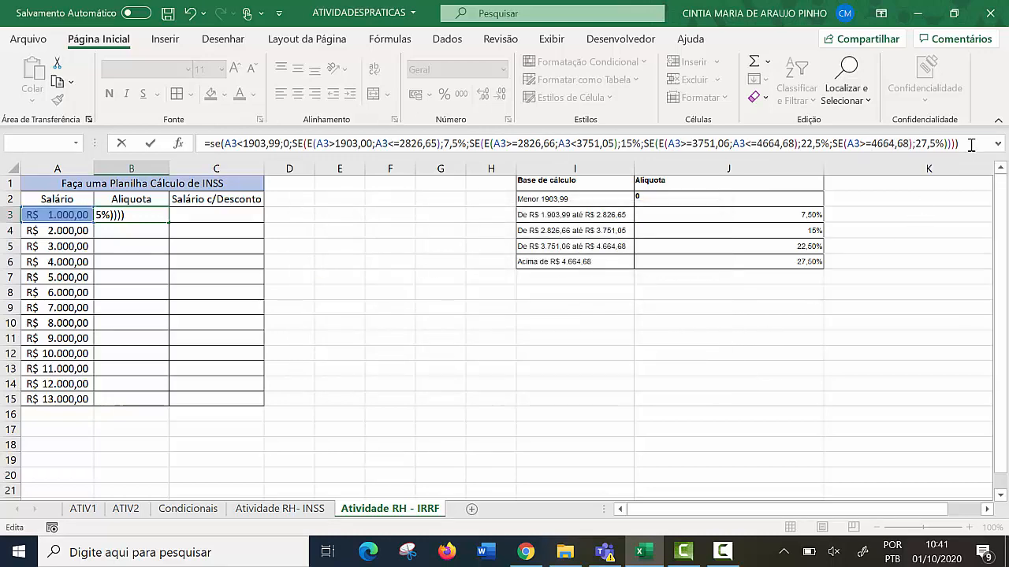
Step: Try to commit B3's formula with five and six closing parentheses after 27,5%
{"action": "key", "text": "Return"}
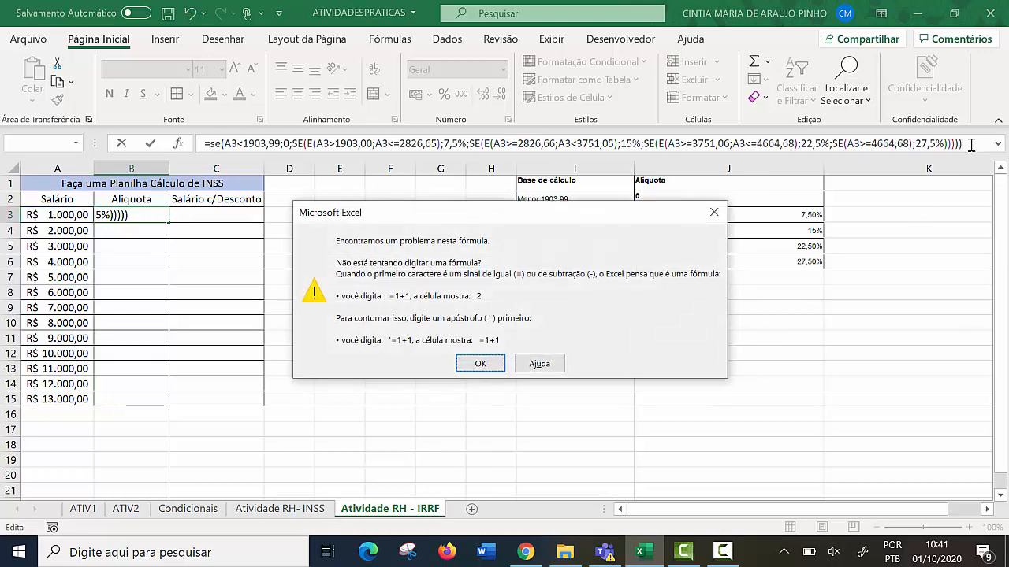
{"action": "left_click", "coordinate": [481, 362]}
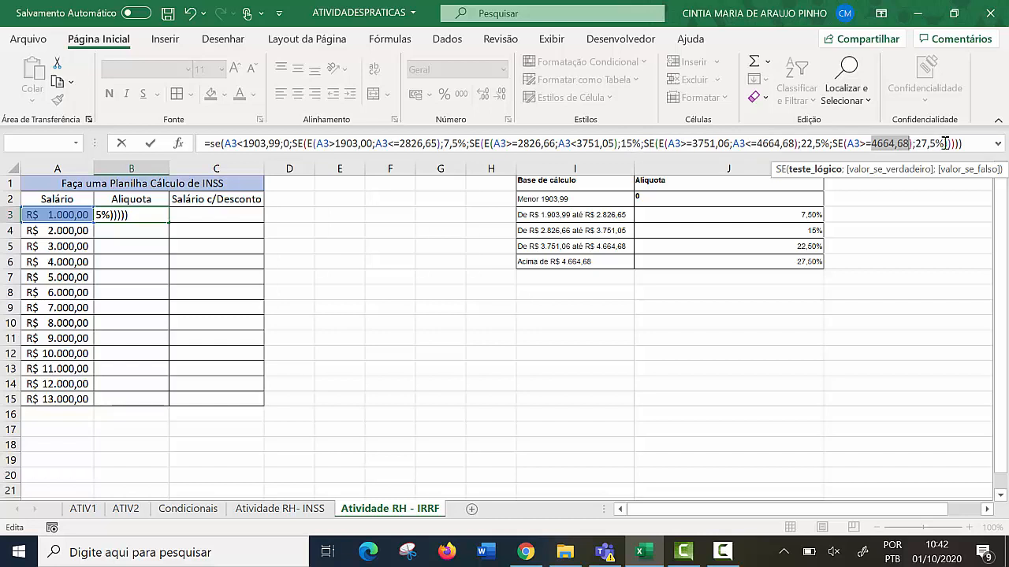
{"action": "left_click", "coordinate": [971, 144]}
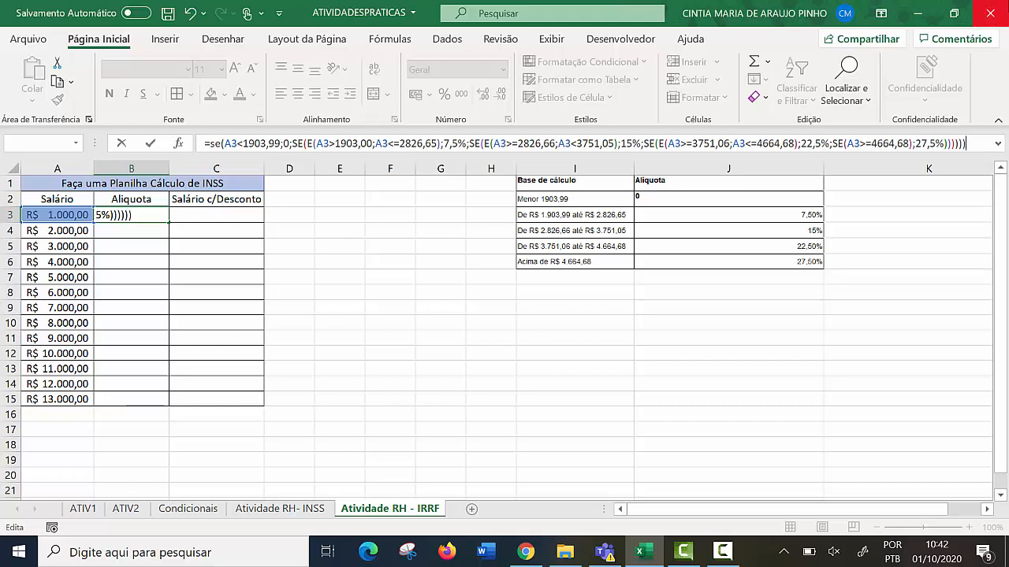
{"action": "key", "text": "Return"}
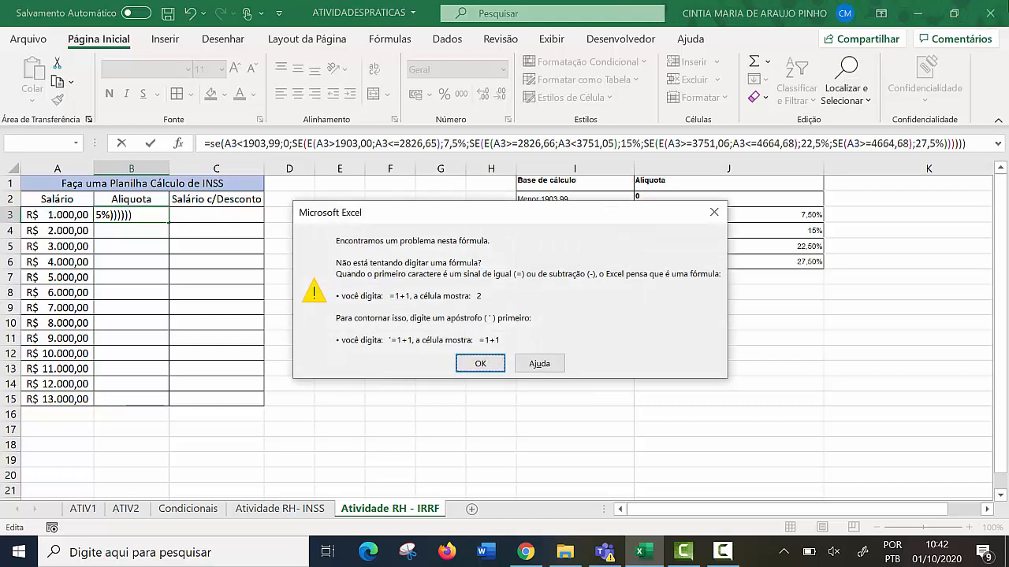
{"action": "left_click", "coordinate": [480, 365]}
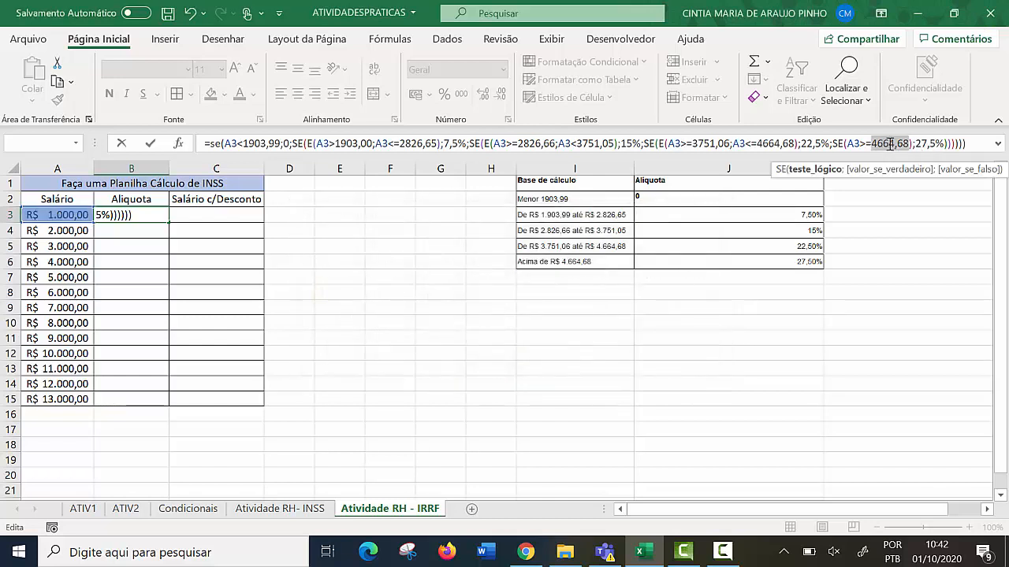
{"action": "left_click", "coordinate": [971, 142]}
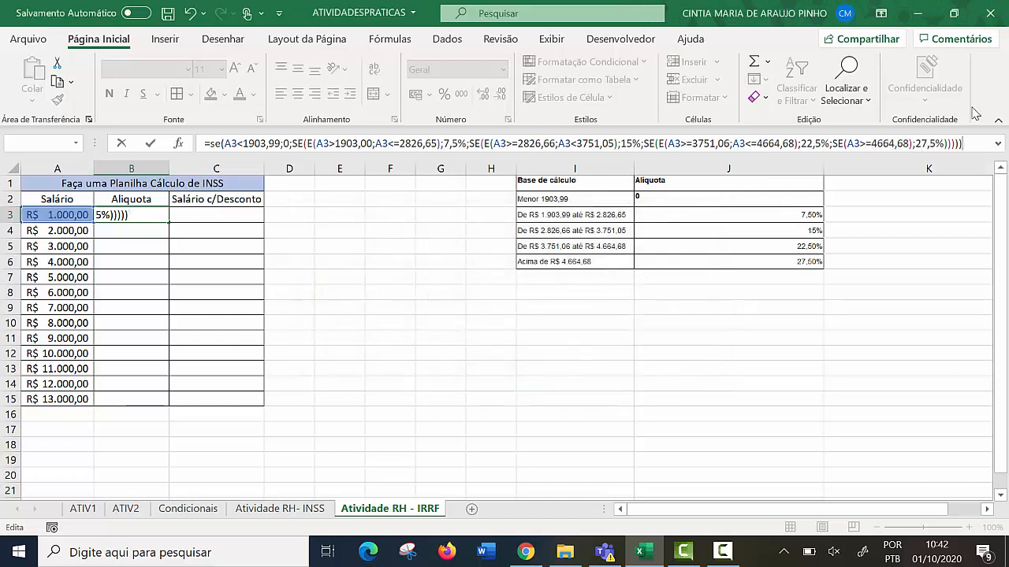
Step: Remove the fifth SE and everything else after the 22,5% rate from B3's formula
{"action": "key", "text": "BackSpace"}
{"action": "key", "text": "BackSpace"}
{"action": "key", "text": "BackSpace"}
{"action": "key", "text": "BackSpace"}
{"action": "key", "text": "BackSpace"}
{"action": "key", "text": "BackSpace"}
{"action": "key", "text": "BackSpace"}
{"action": "key", "text": "BackSpace"}
{"action": "key", "text": "BackSpace"}
{"action": "key", "text": "BackSpace"}
{"action": "key", "text": "BackSpace"}
{"action": "key", "text": "BackSpace"}
{"action": "key", "text": "BackSpace"}
{"action": "key", "text": "BackSpace"}
{"action": "key", "text": "BackSpace"}
{"action": "key", "text": "BackSpace"}
{"action": "key", "text": "BackSpace"}
{"action": "key", "text": "BackSpace"}
{"action": "key", "text": "BackSpace"}
{"action": "key", "text": "BackSpace"}
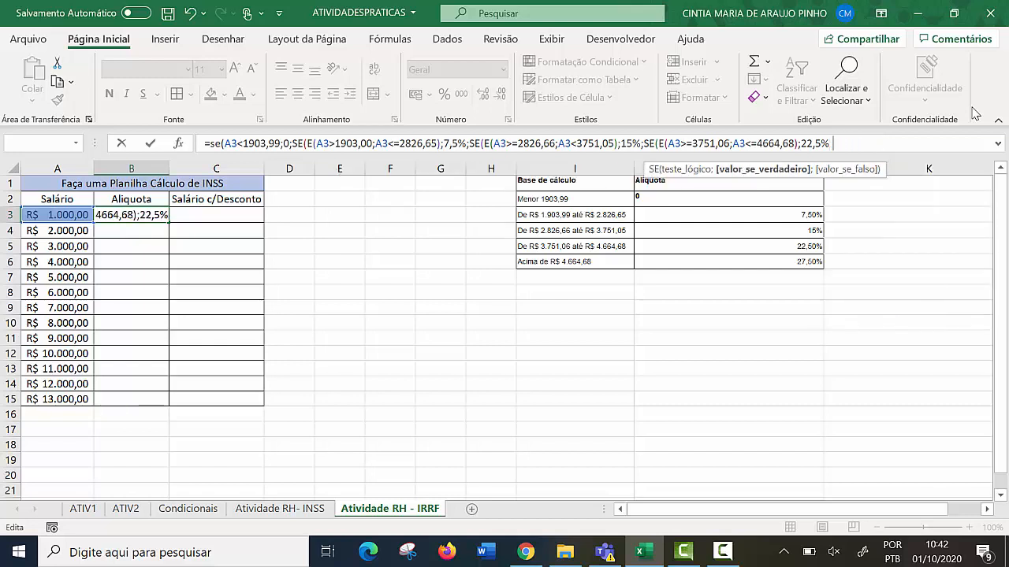
Step: Close the four SE functions after 22,5%, commit the formula, and select B3 again
{"action": "type", "text": "))))"}
{"action": "key", "text": "Return"}
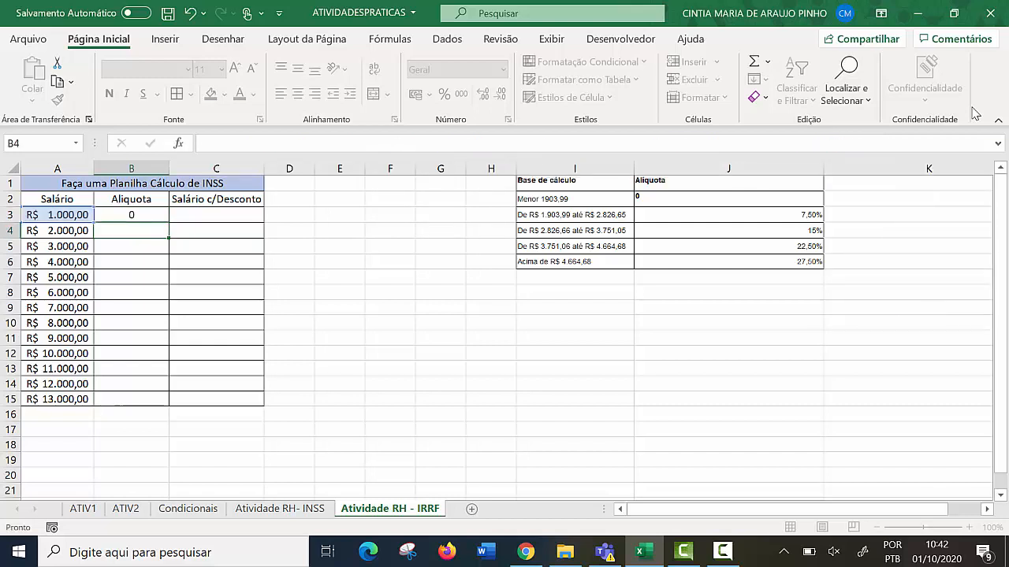
{"action": "left_click", "coordinate": [131, 216]}
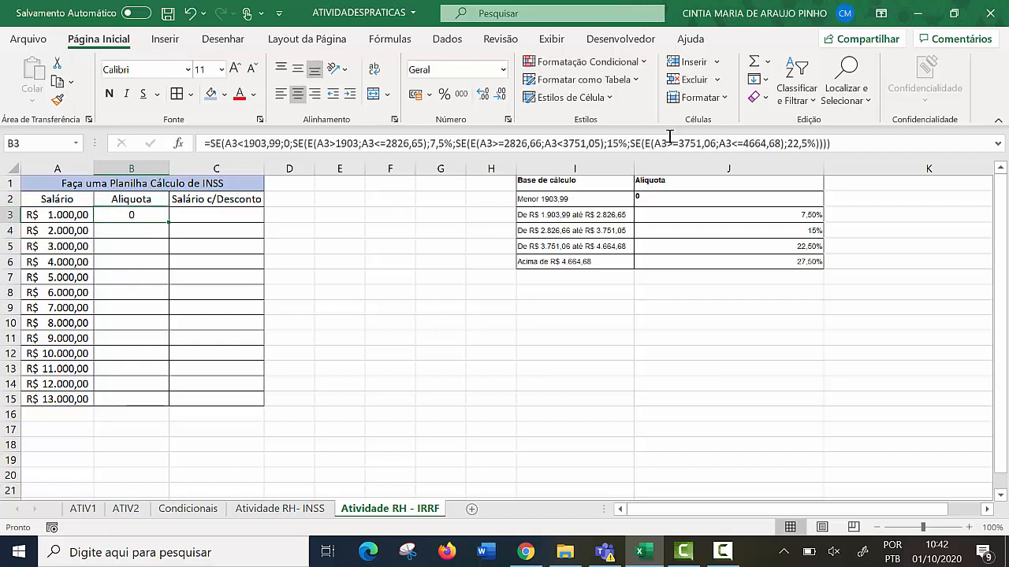
Step: Remove the four closing parentheses after the 22,5% rate in B3's formula
{"action": "left_click", "coordinate": [840, 143]}
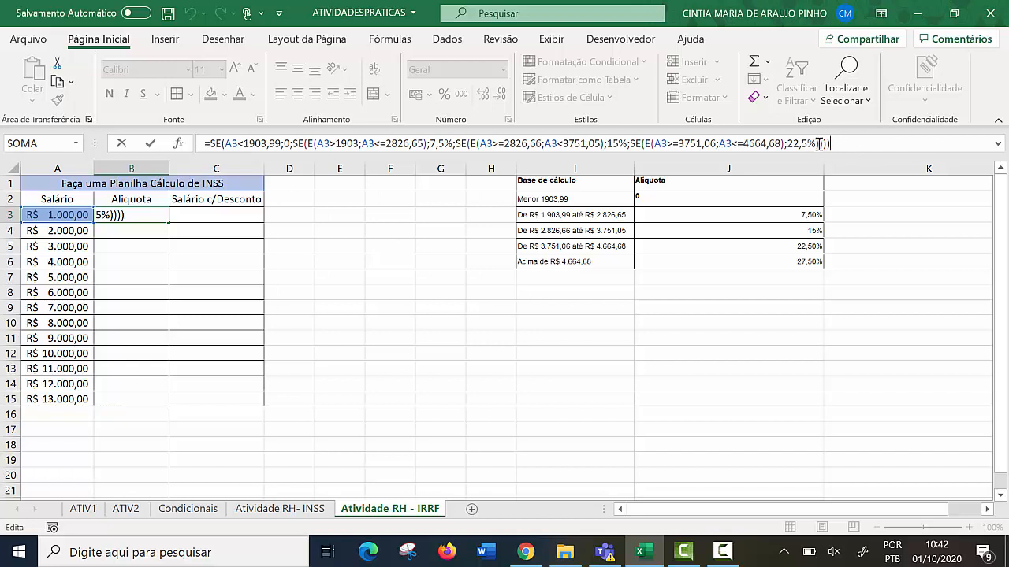
{"action": "key", "text": "BackSpace"}
{"action": "key", "text": "BackSpace"}
{"action": "key", "text": "BackSpace"}
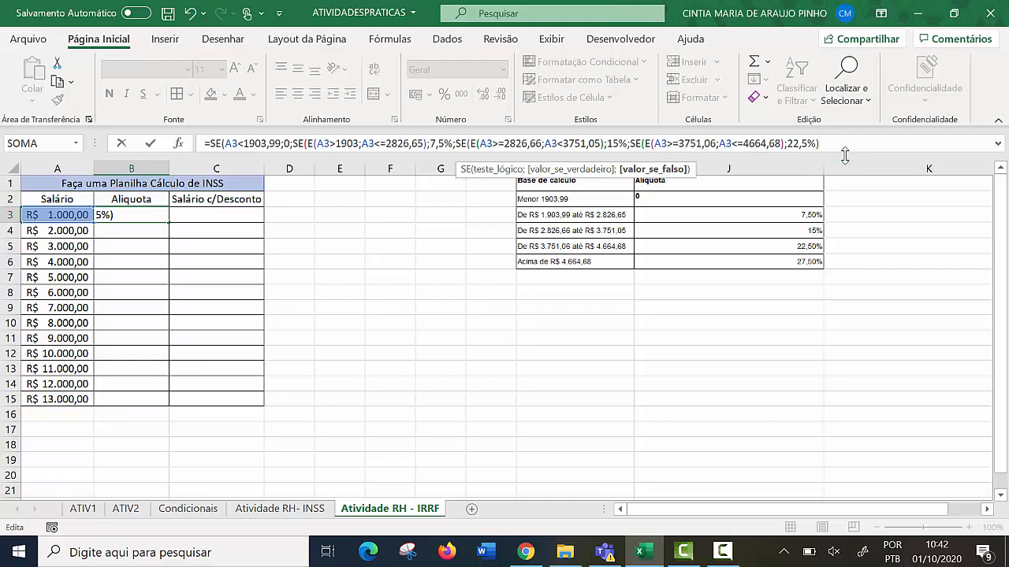
{"action": "key", "text": "BackSpace"}
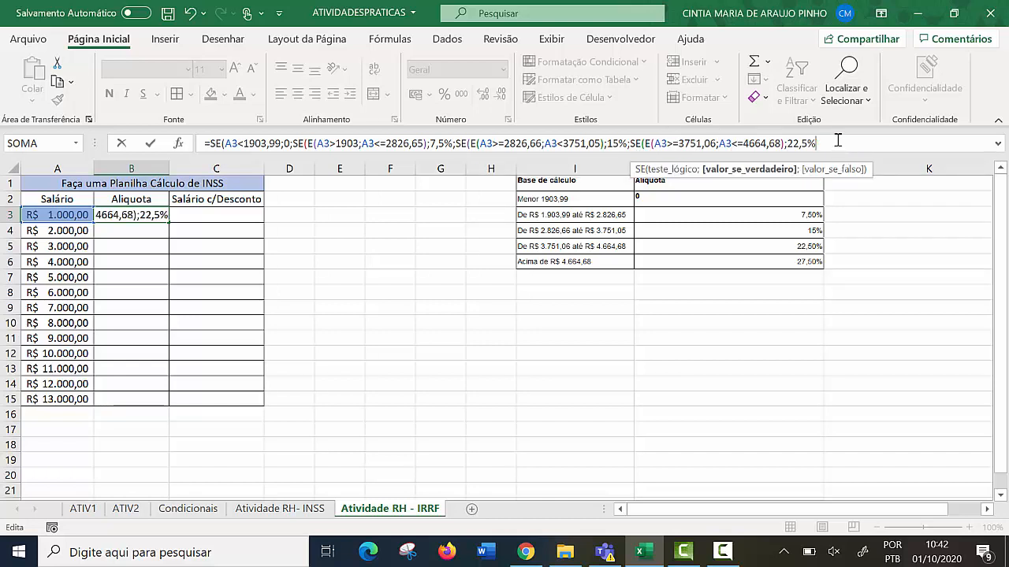
Step: Nest a fifth SE after 22,5% in B3's formula, testing A3>=4664,68
{"action": "type", "text": ";"}
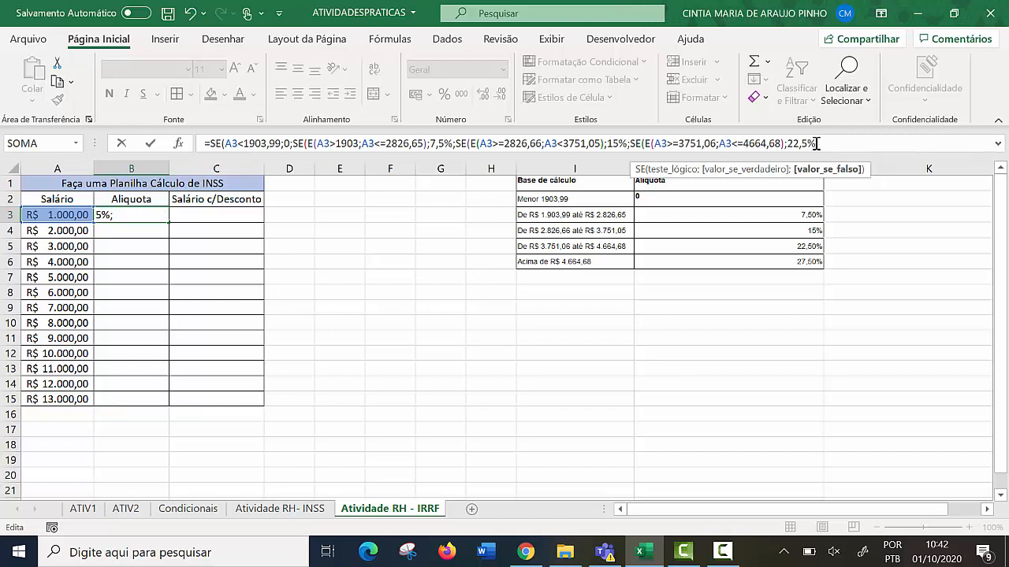
{"action": "type", "text": "se"}
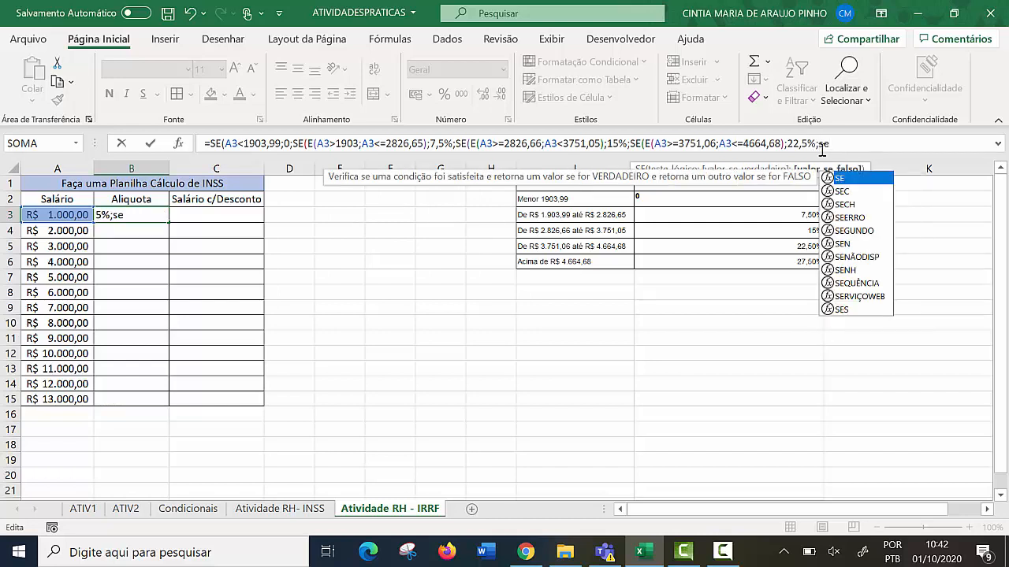
{"action": "double_click", "coordinate": [852, 179]}
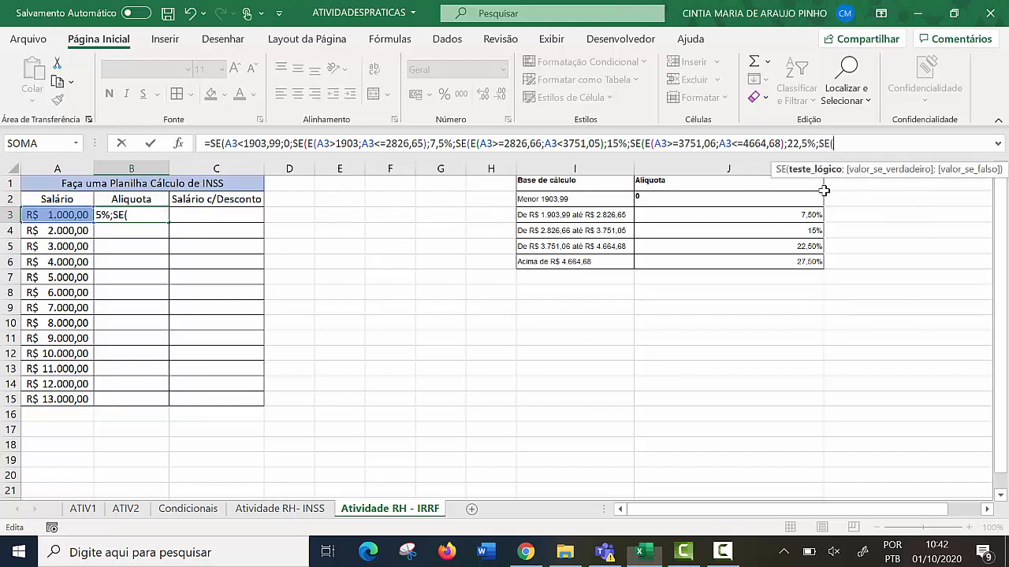
{"action": "left_click", "coordinate": [73, 215]}
{"action": "type", "text": ">"}
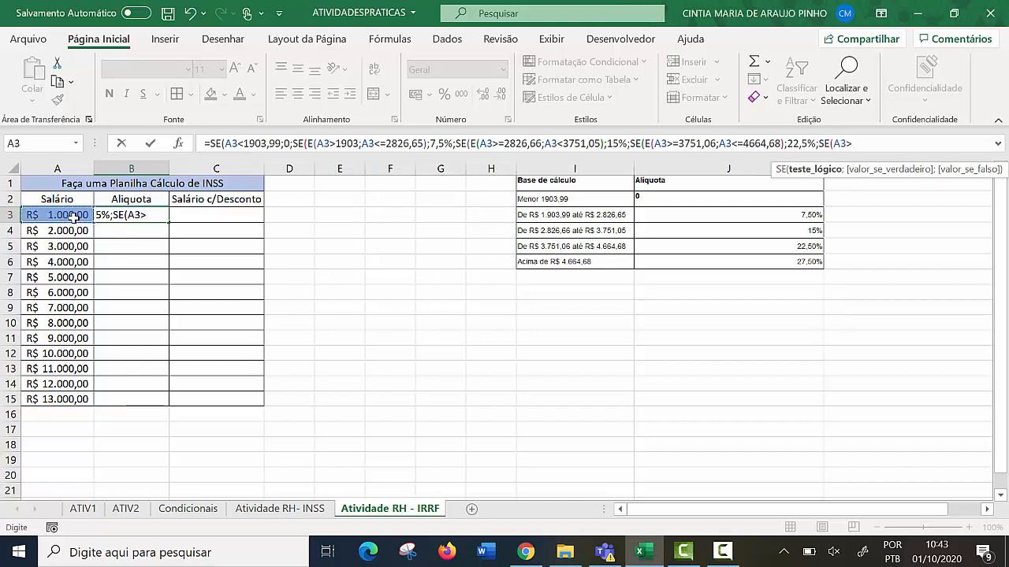
{"action": "type", "text": "=4664"}
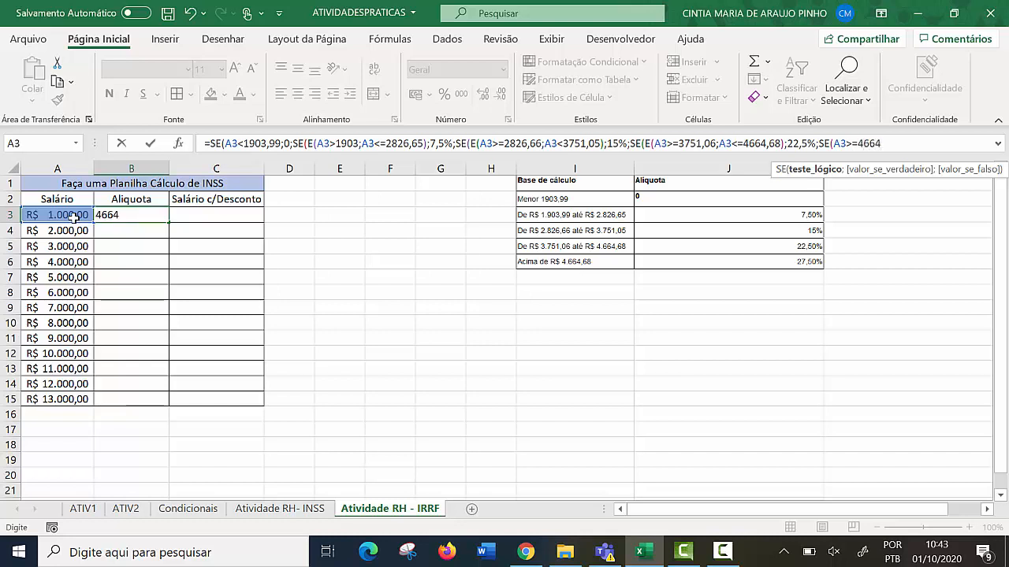
{"action": "type", "text": ",68;"}
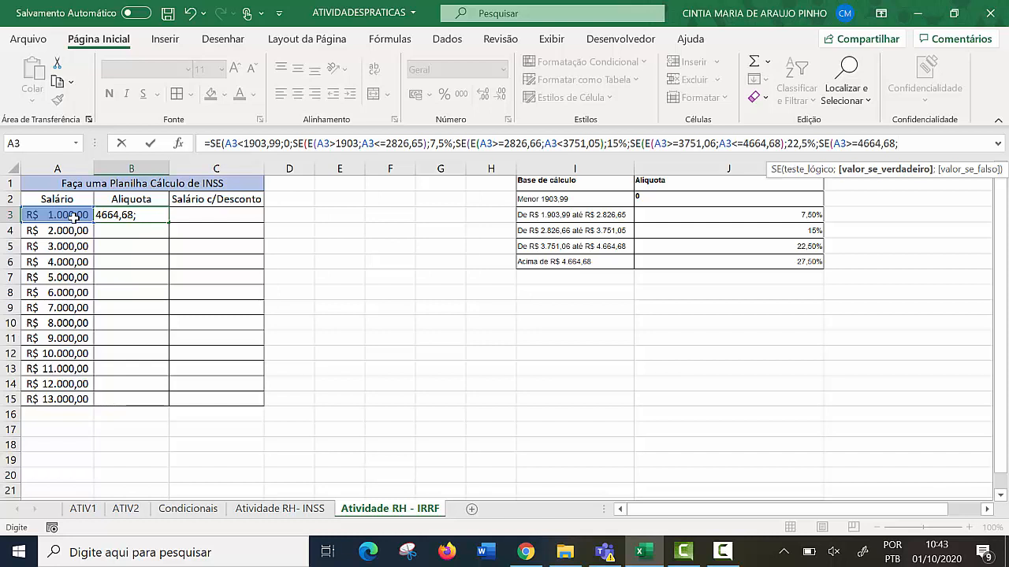
Step: Add 27,5% as the fifth SE's true value, close all five SE functions, and commit B3's formula
{"action": "type", "text": "27,5%"}
{"action": "type", "text": ")"}
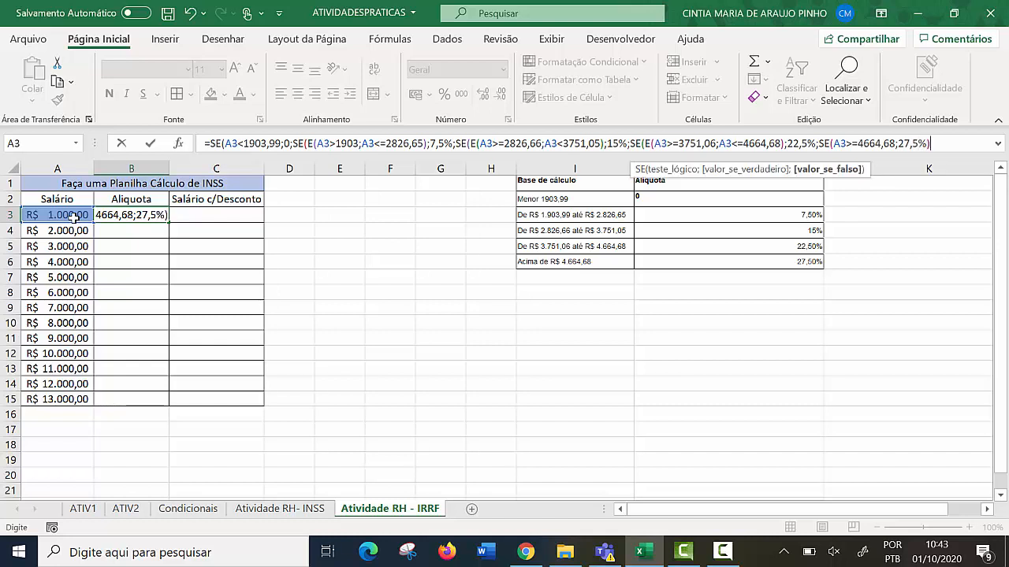
{"action": "type", "text": ")"}
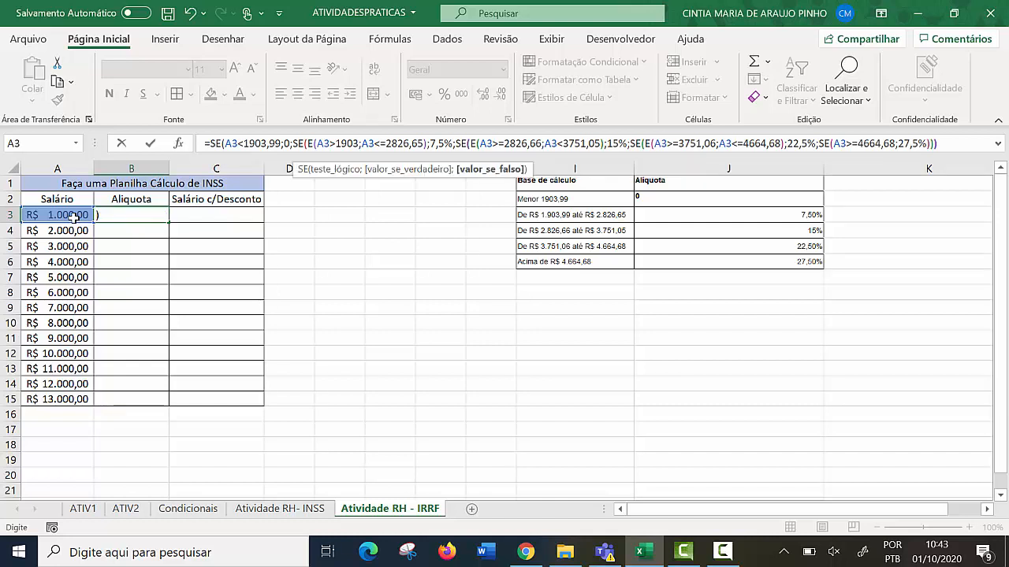
{"action": "type", "text": ")"}
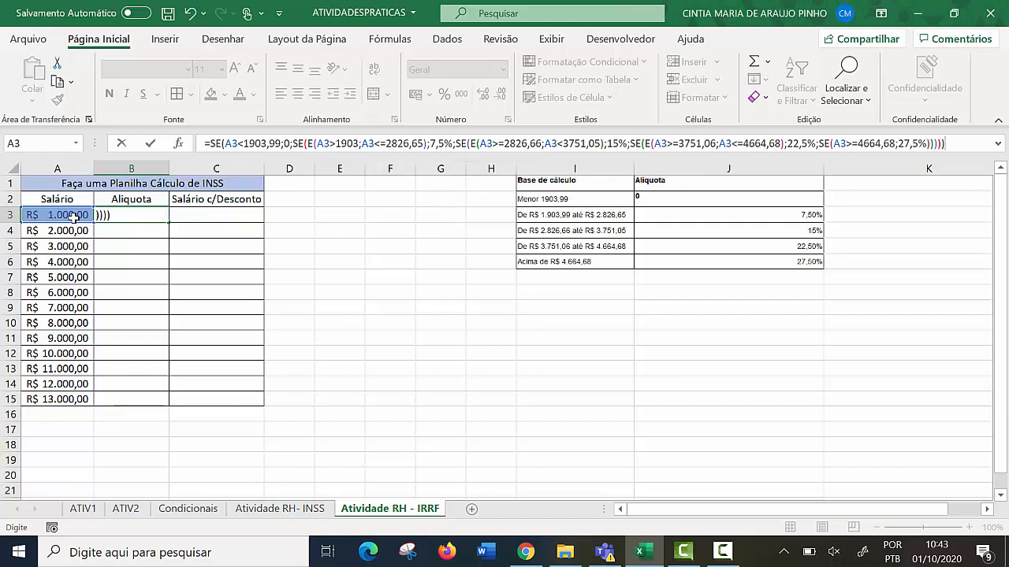
{"action": "key", "text": "Return"}
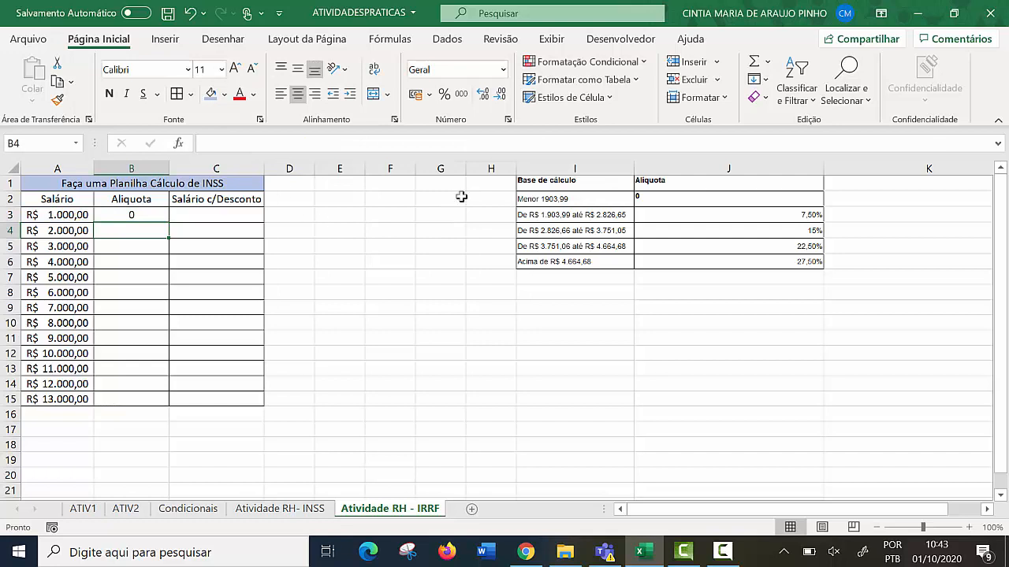
Step: Fill B3's rate formula down through B15 and check the rates in B7:B15
{"action": "left_click", "coordinate": [152, 213]}
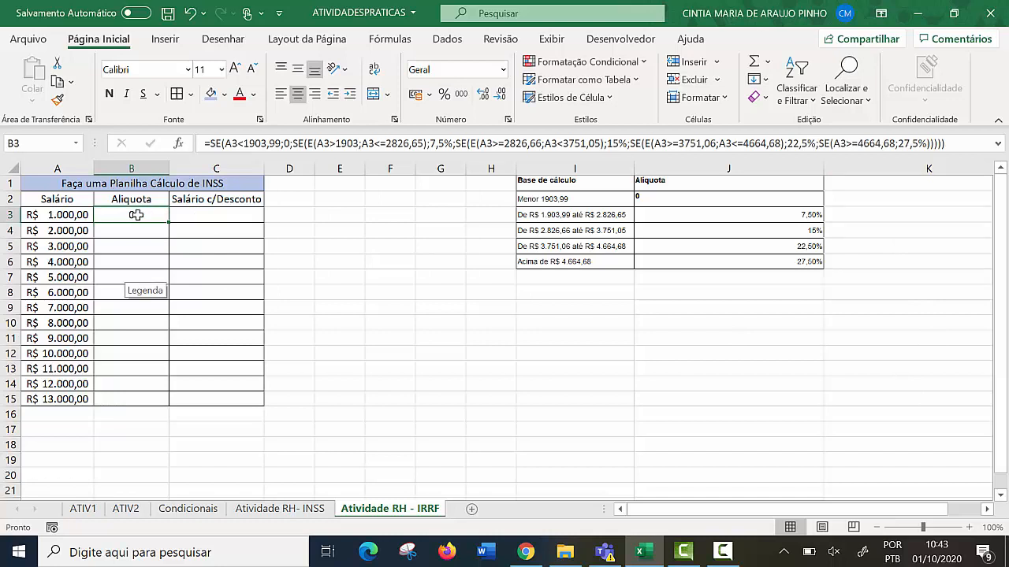
{"action": "left_click_drag", "start_coordinate": [170, 225], "coordinate": [165, 411]}
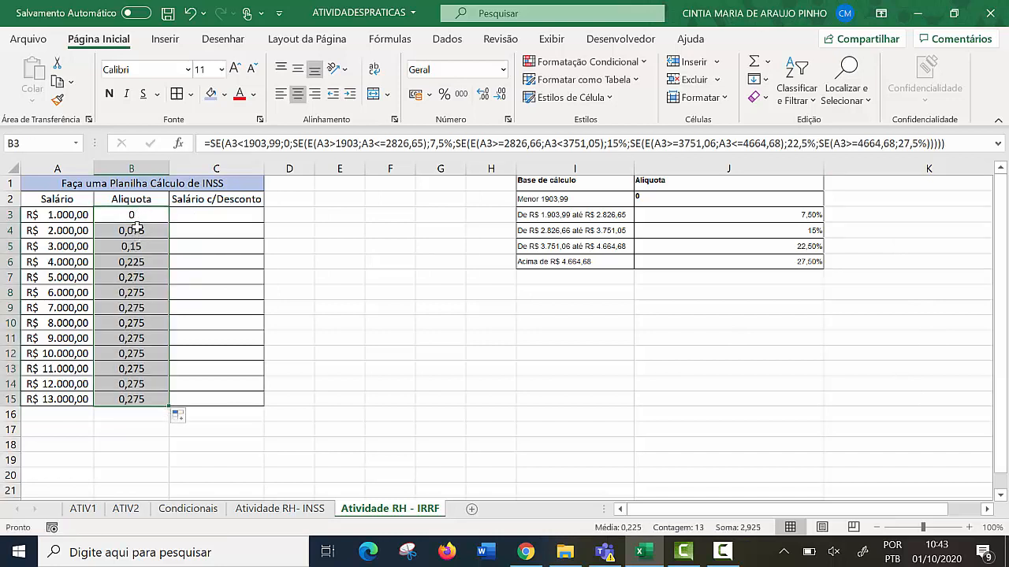
{"action": "left_click", "coordinate": [134, 293]}
{"action": "left_click_drag", "start_coordinate": [134, 293], "coordinate": [126, 392]}
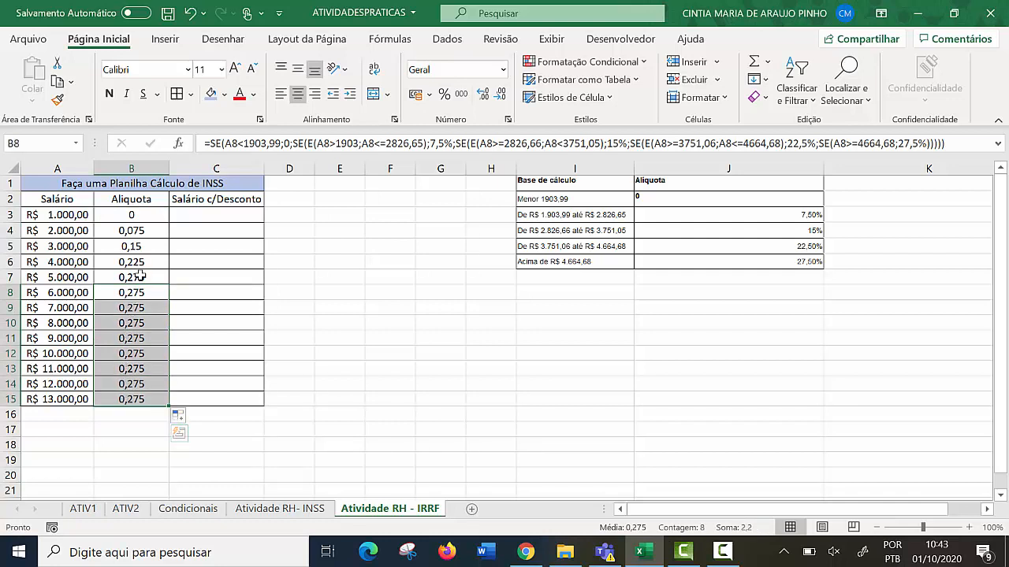
{"action": "left_click_drag", "start_coordinate": [139, 276], "coordinate": [139, 399]}
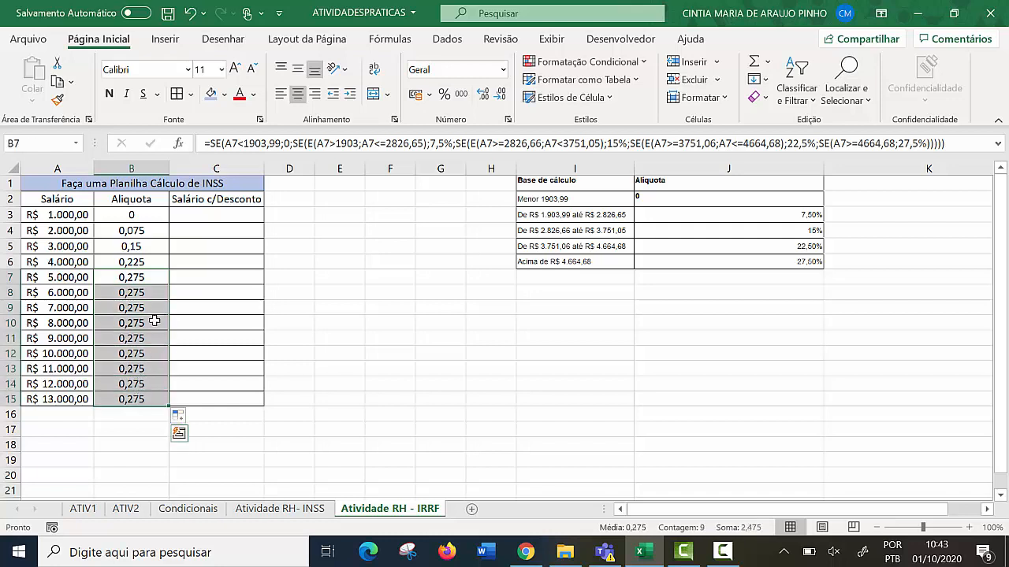
Step: Enter the formula =A3-B3 in C3 of the Salário c/Desconto column
{"action": "left_click", "coordinate": [242, 214]}
{"action": "type", "text": "="}
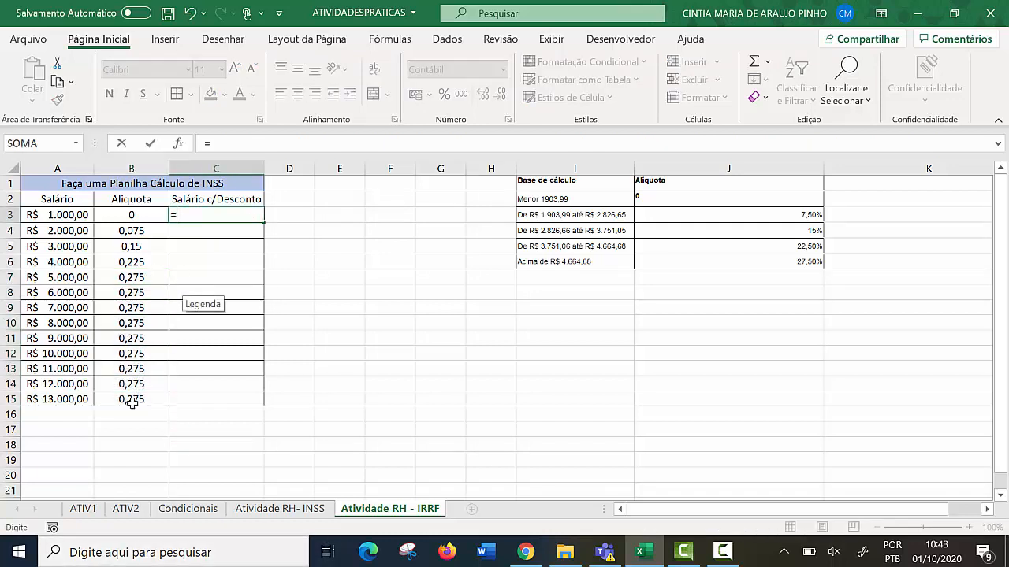
{"action": "left_click", "coordinate": [63, 215]}
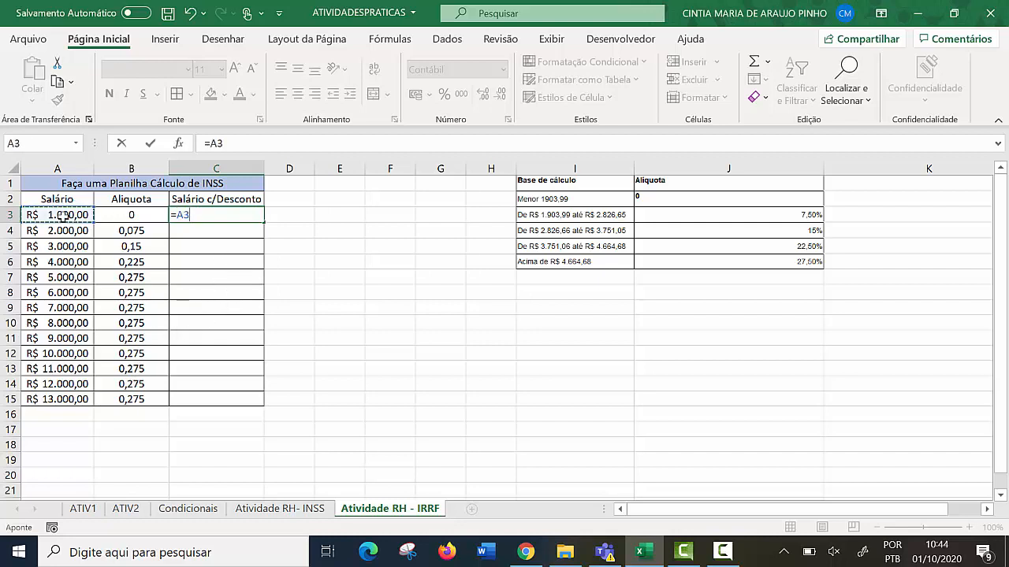
{"action": "type", "text": "-"}
{"action": "left_click", "coordinate": [134, 216]}
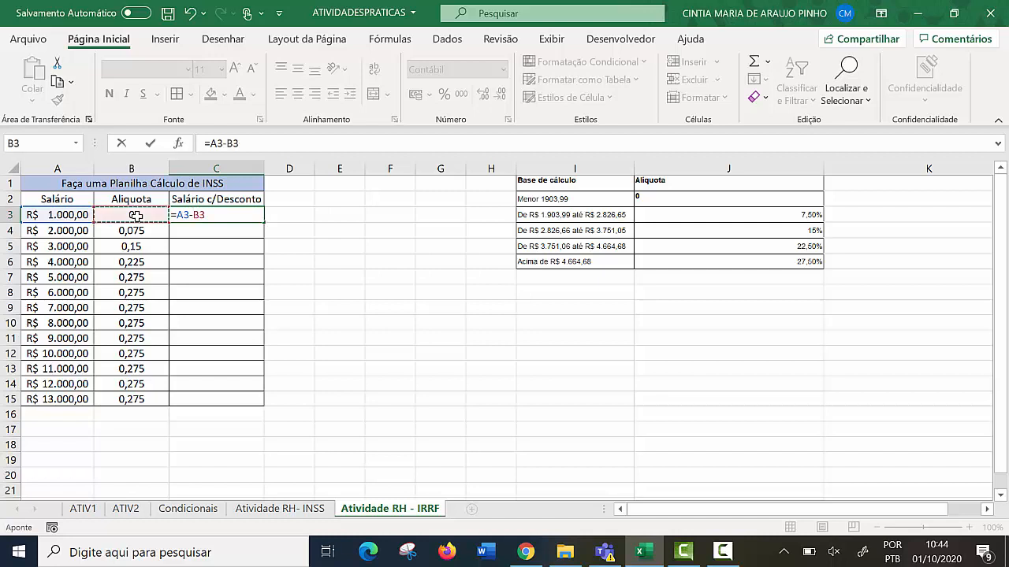
{"action": "key", "text": "Return"}
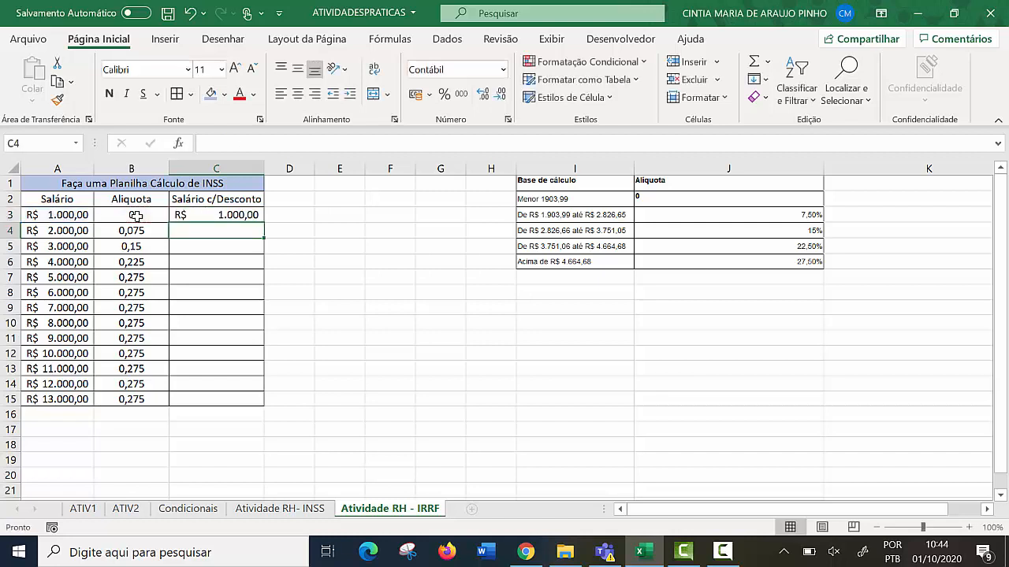
Step: Inspect the formulas behind C3's discounted salary and B3's rate
{"action": "left_click", "coordinate": [242, 220]}
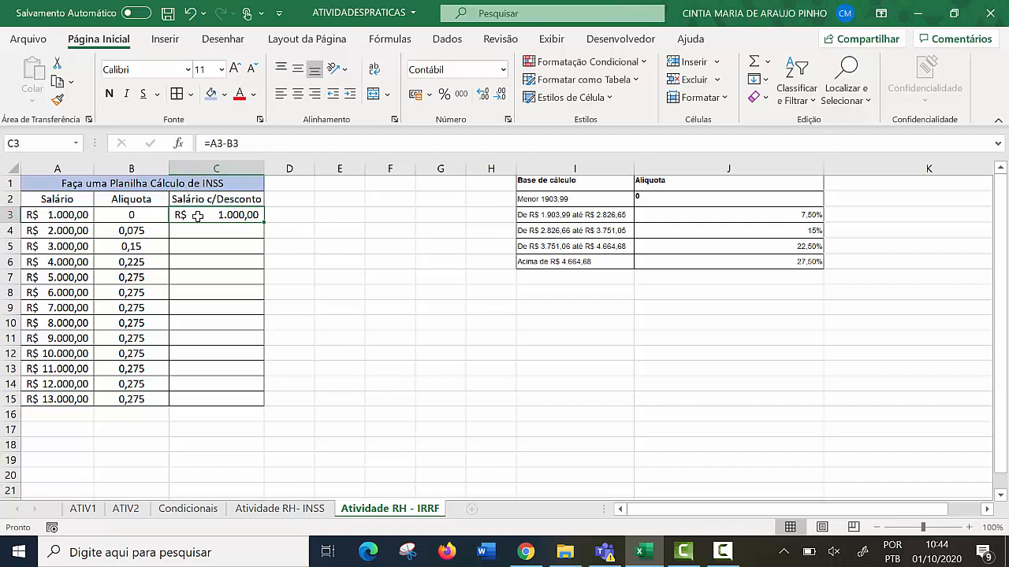
{"action": "left_click", "coordinate": [141, 216]}
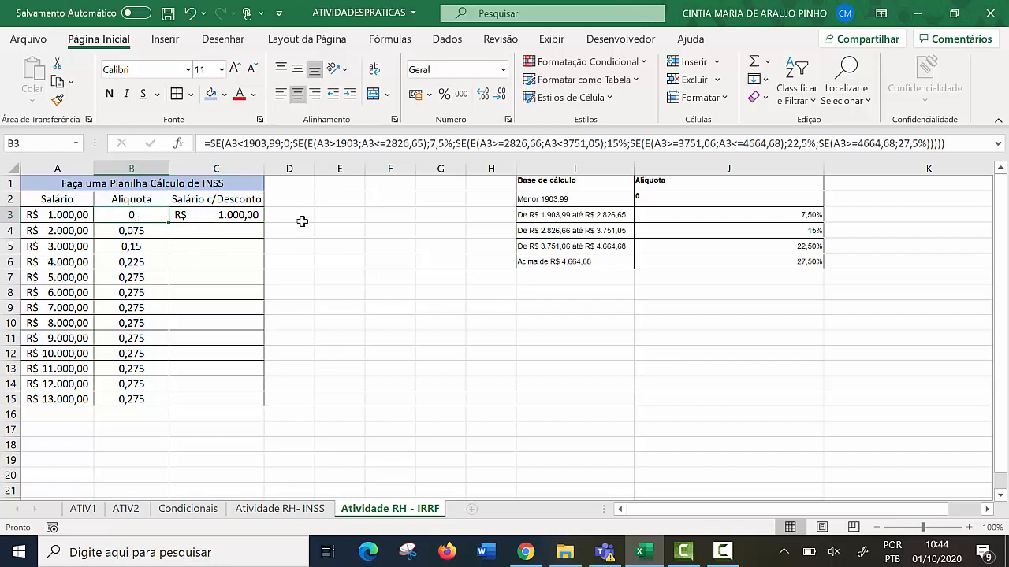
{"action": "left_click", "coordinate": [222, 245]}
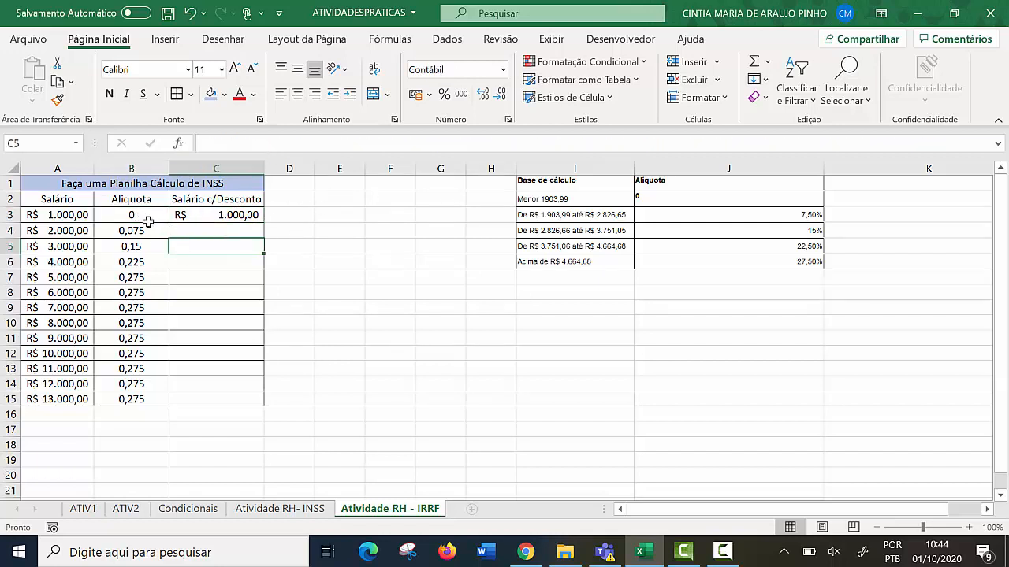
{"action": "left_click", "coordinate": [158, 214]}
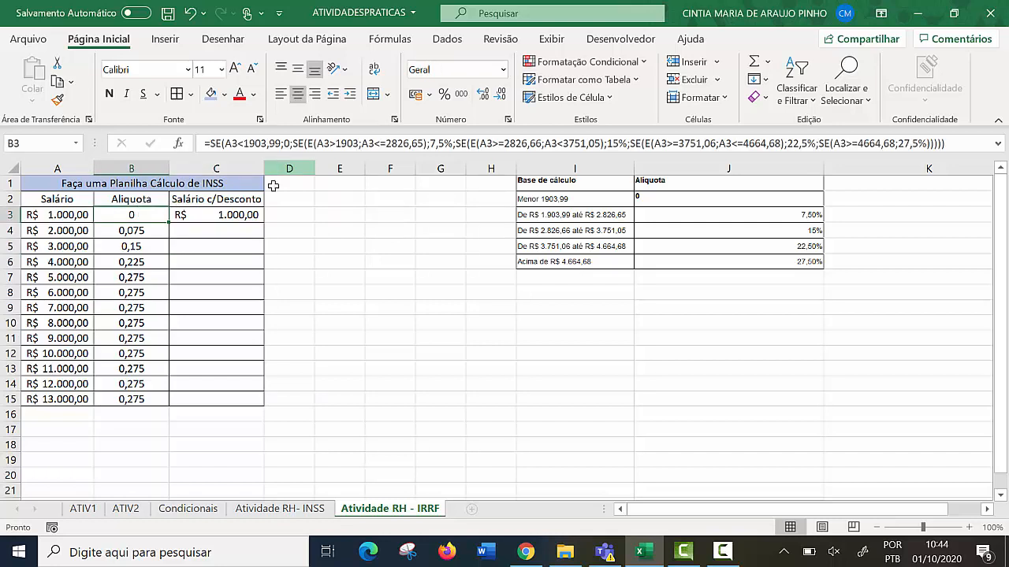
{"action": "left_click", "coordinate": [213, 215]}
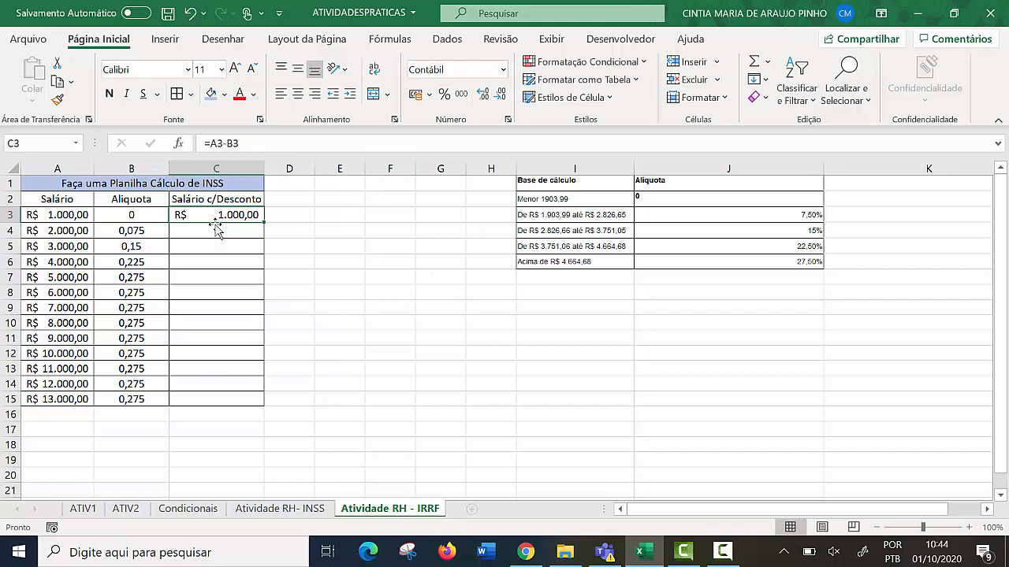
{"action": "left_click", "coordinate": [124, 218]}
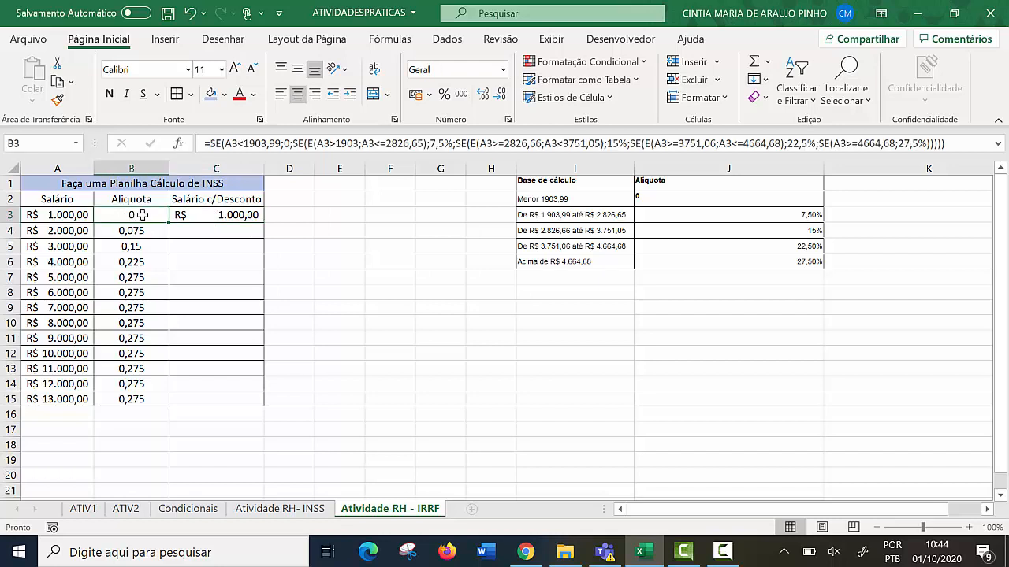
Step: Enter the formula =A4*B4 in C4 to multiply the salary by its rate
{"action": "left_click", "coordinate": [220, 234]}
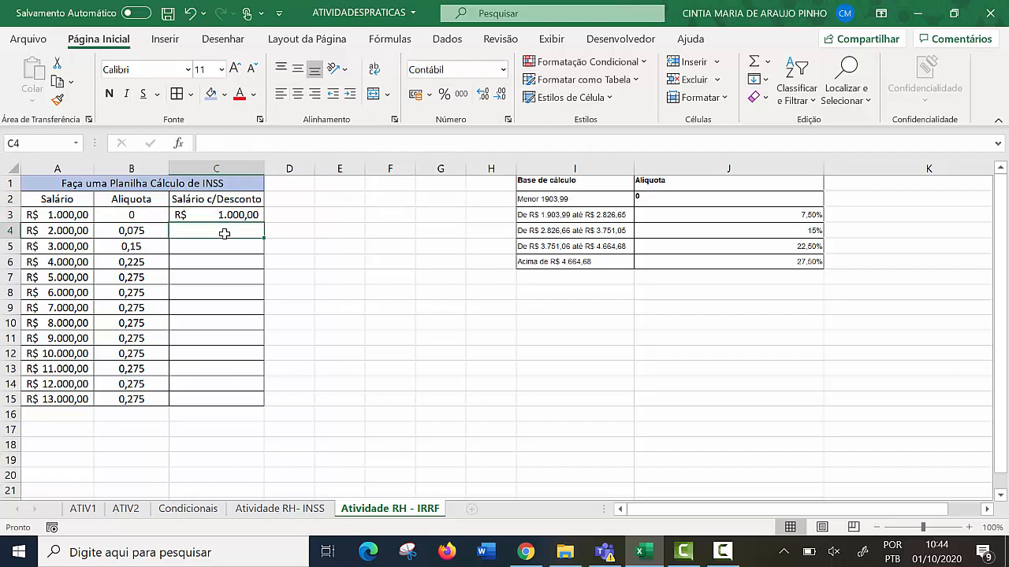
{"action": "type", "text": "="}
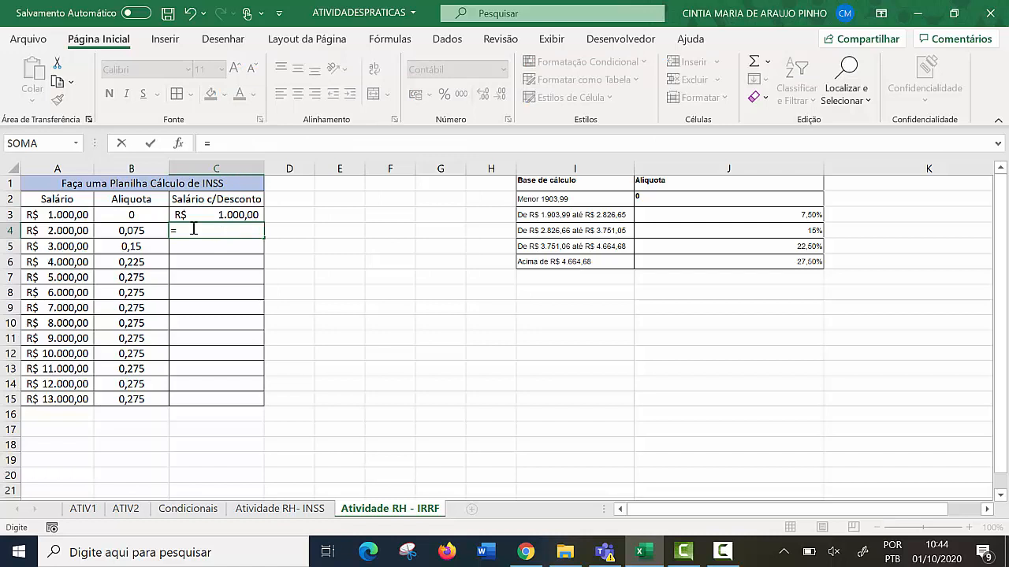
{"action": "left_click", "coordinate": [81, 230]}
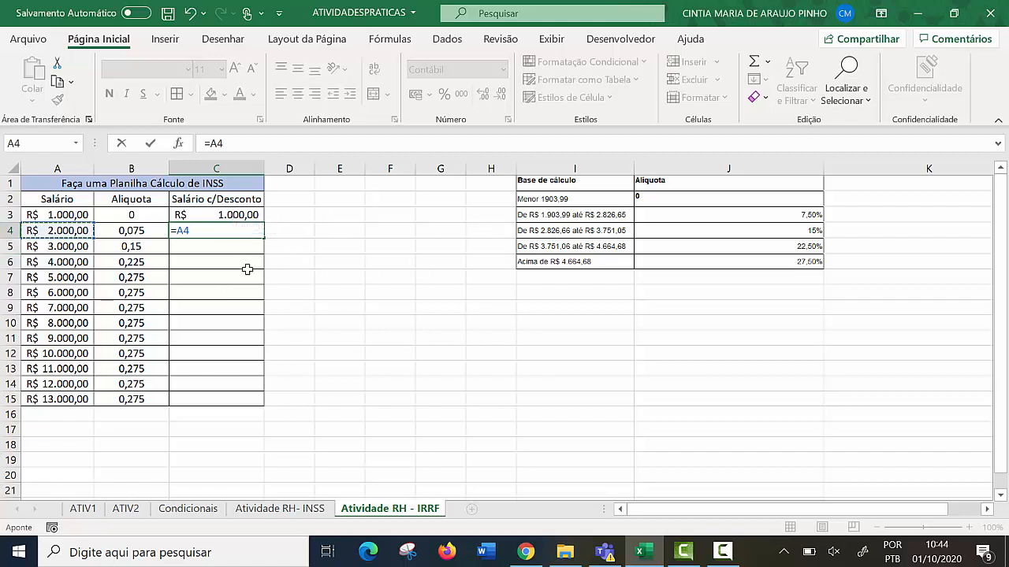
{"action": "type", "text": "*"}
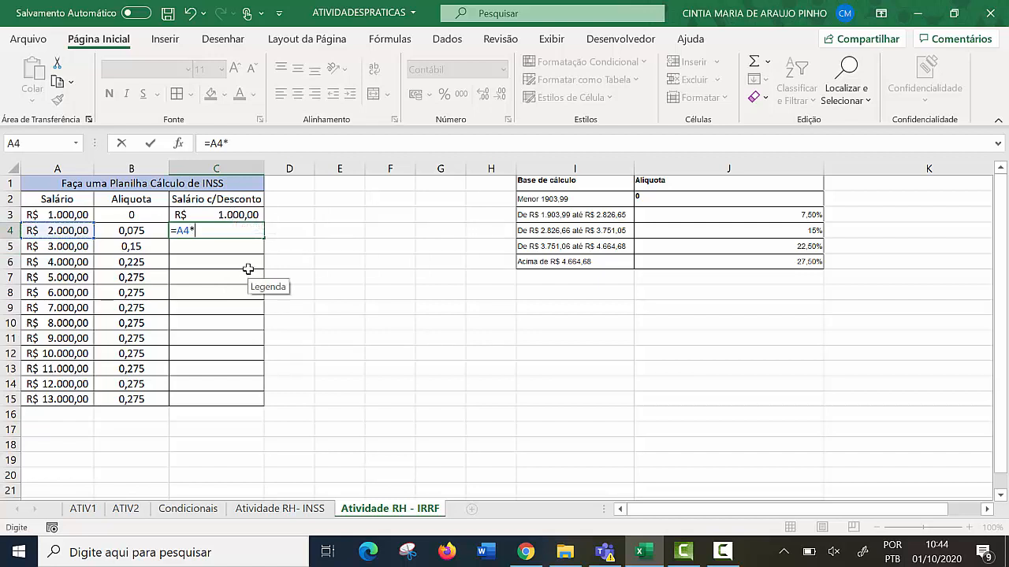
{"action": "left_click", "coordinate": [155, 232]}
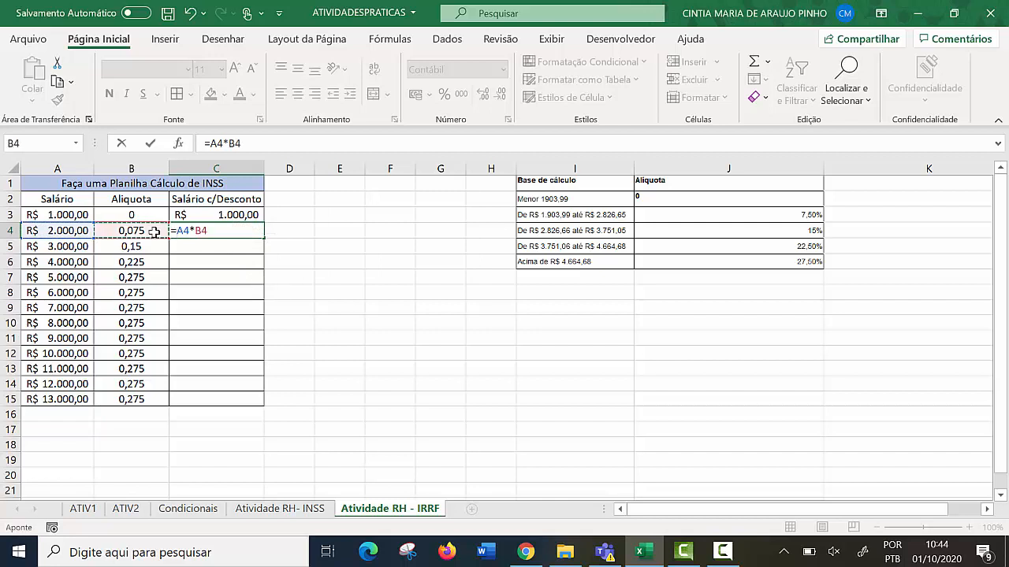
{"action": "key", "text": "Return"}
Step: Fill C4's formula down through C15, and select C3
{"action": "left_click", "coordinate": [240, 233]}
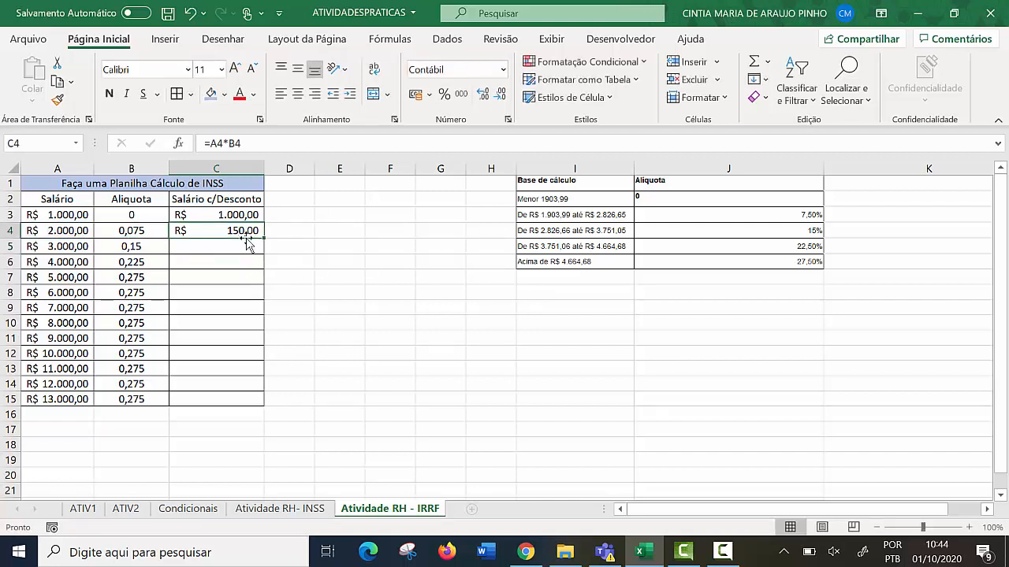
{"action": "left_click_drag", "start_coordinate": [263, 236], "coordinate": [240, 409]}
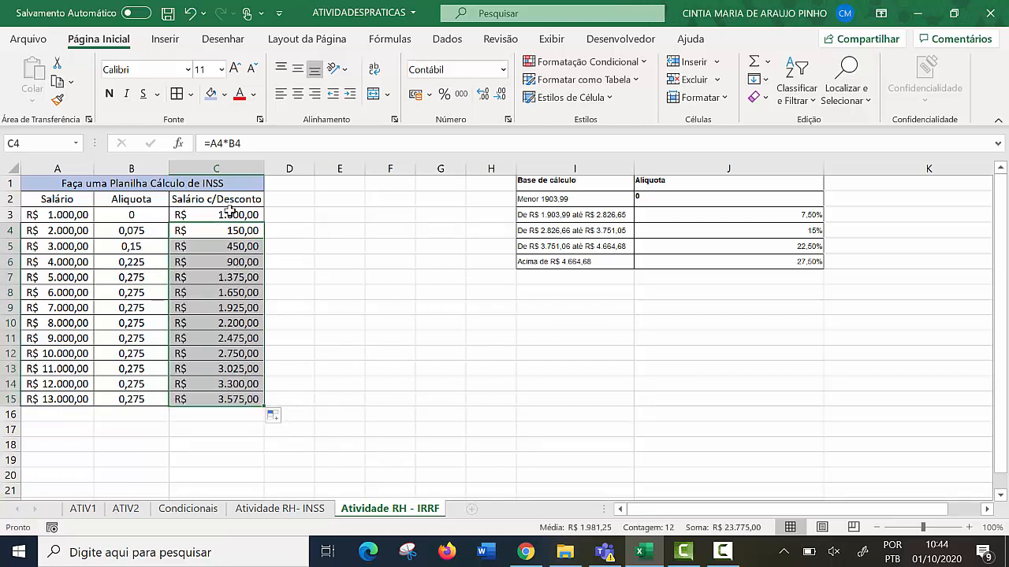
{"action": "left_click", "coordinate": [175, 213]}
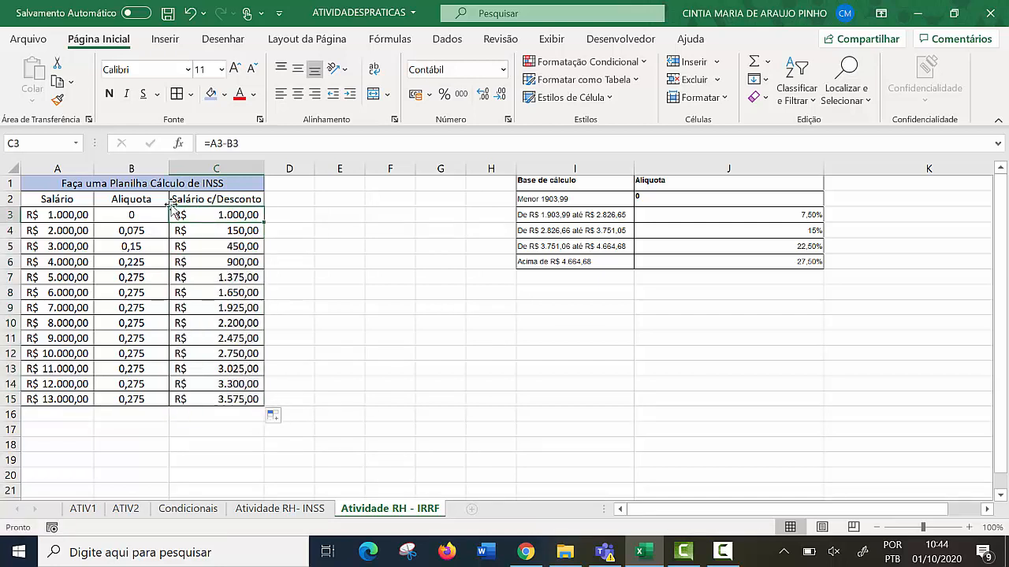
Step: Clear the formulas from the Salário c/Desconto column, C3 through C15
{"action": "left_click", "coordinate": [119, 210]}
{"action": "left_click", "coordinate": [233, 209]}
{"action": "key", "text": "Delete"}
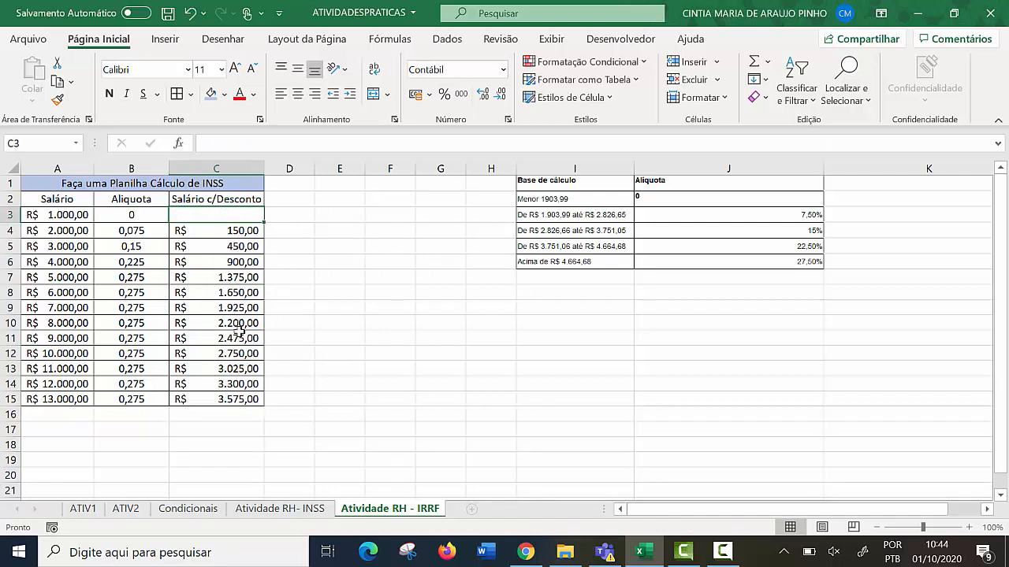
{"action": "left_click_drag", "start_coordinate": [233, 214], "coordinate": [257, 399]}
{"action": "key", "text": "Delete"}
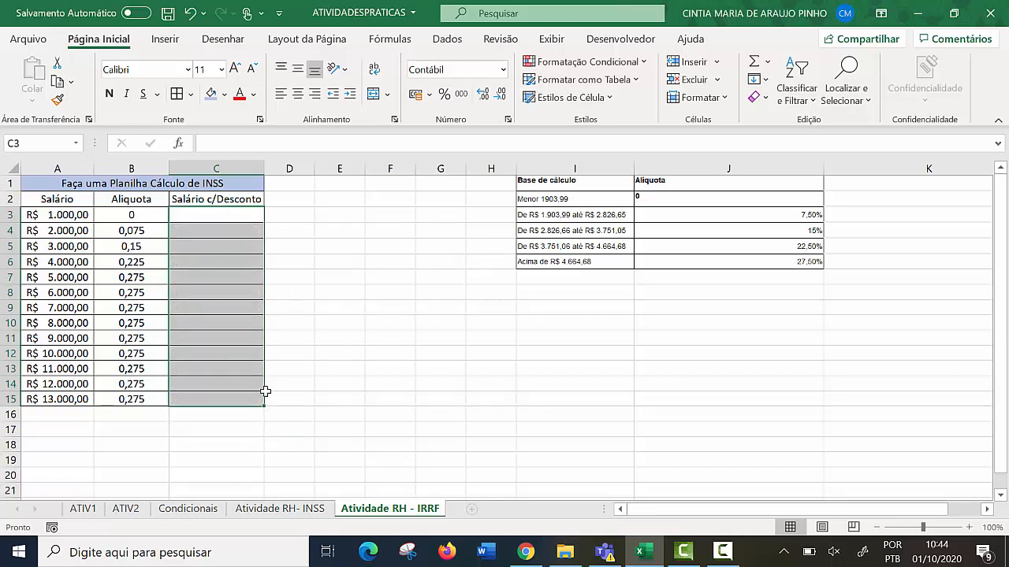
Step: Inspect the discounted-salary formula in C3 of the Atividade RH- INSS sheet, and return to C3 of the Atividade RH - IRRF sheet
{"action": "left_click", "coordinate": [303, 509]}
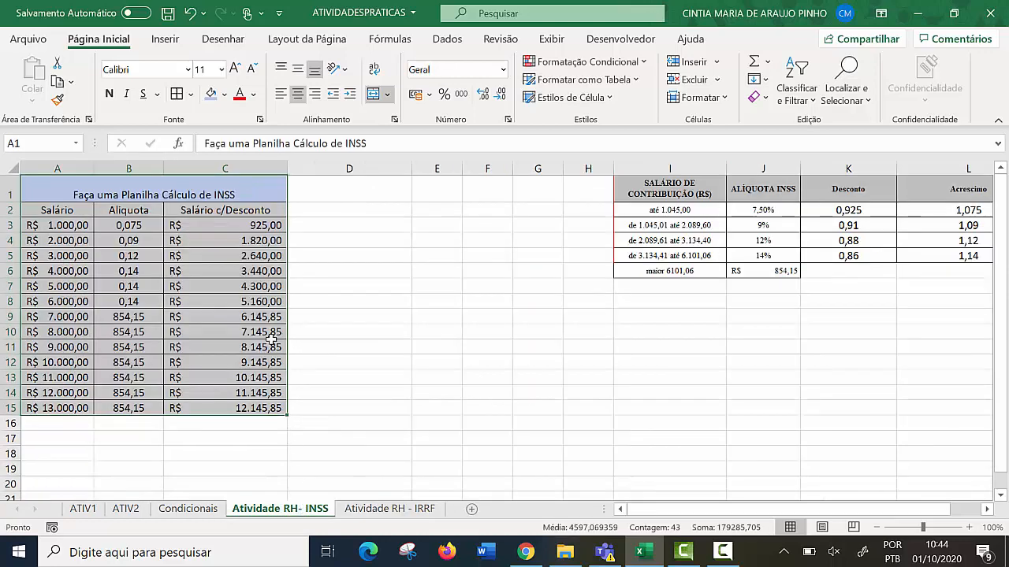
{"action": "left_click", "coordinate": [254, 226]}
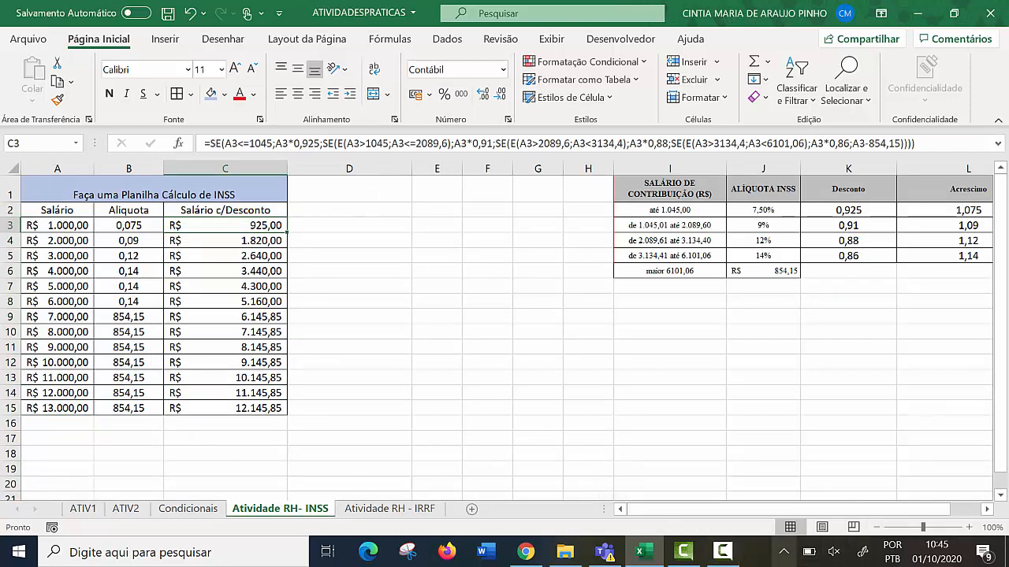
{"action": "left_click", "coordinate": [652, 557]}
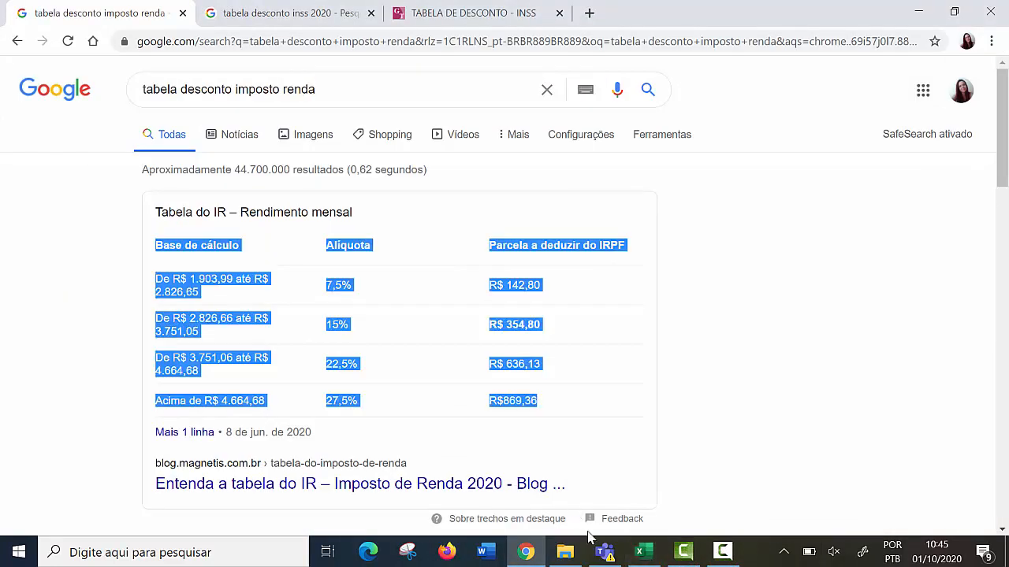
{"action": "left_click", "coordinate": [642, 552]}
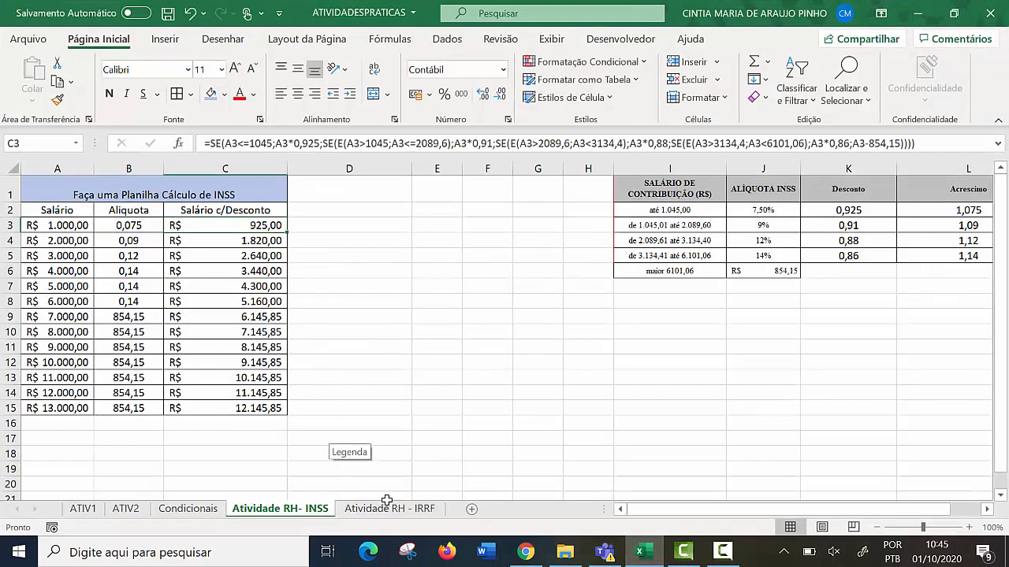
{"action": "left_click", "coordinate": [390, 509]}
{"action": "left_click", "coordinate": [207, 216]}
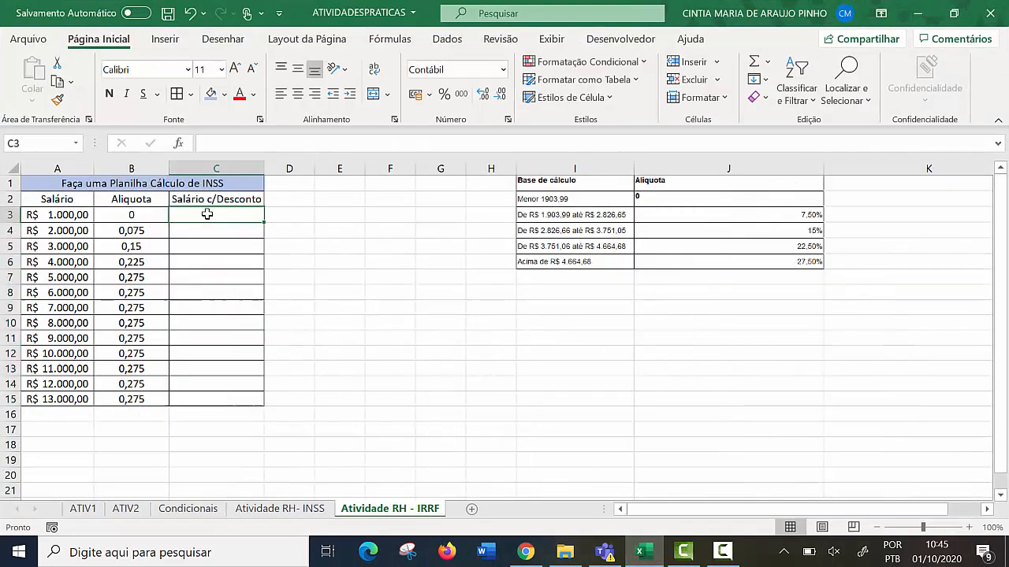
Step: Copy the full nested SE formula text from B3 and paste it into C3
{"action": "left_click", "coordinate": [148, 217]}
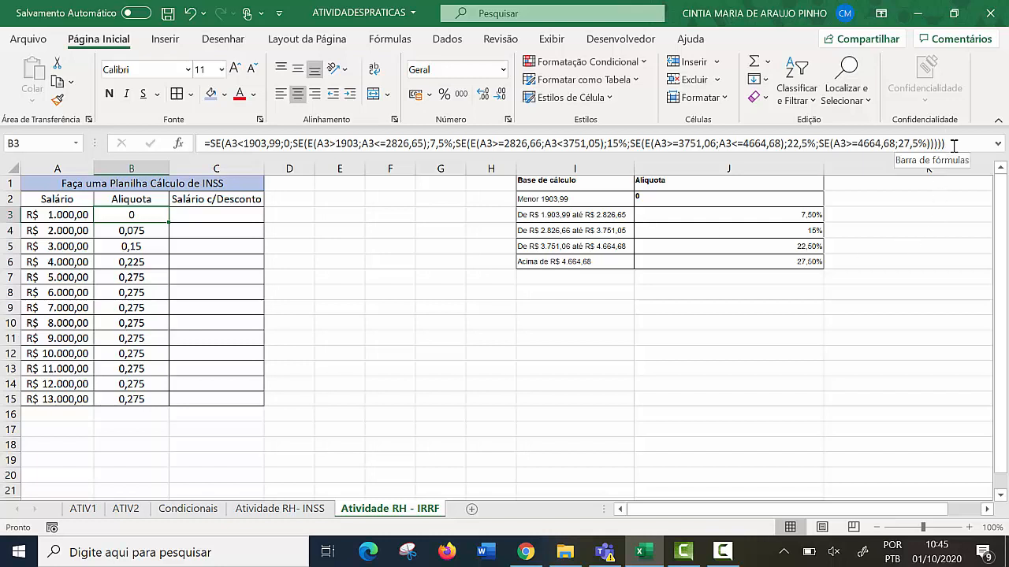
{"action": "left_click_drag", "start_coordinate": [950, 139], "coordinate": [667, 229]}
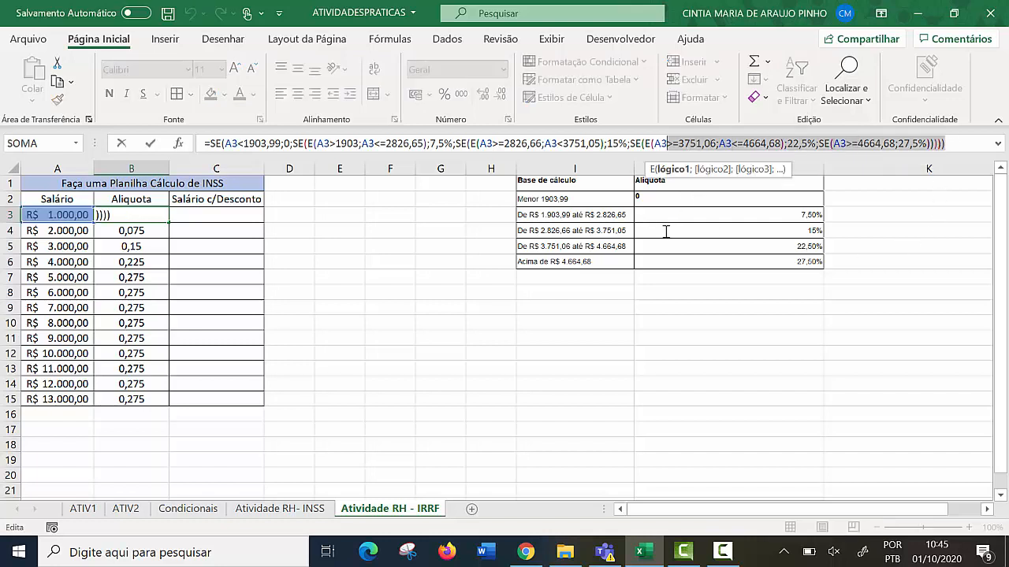
{"action": "left_click", "coordinate": [959, 144]}
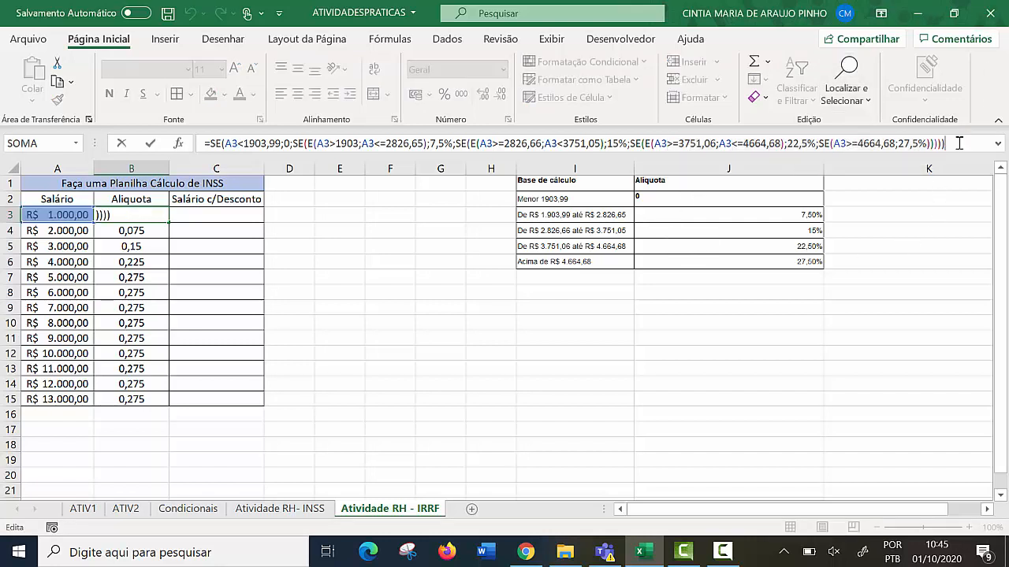
{"action": "left_click_drag", "start_coordinate": [873, 148], "coordinate": [249, 206]}
{"action": "key", "text": "ctrl+c"}
{"action": "left_click", "coordinate": [243, 215]}
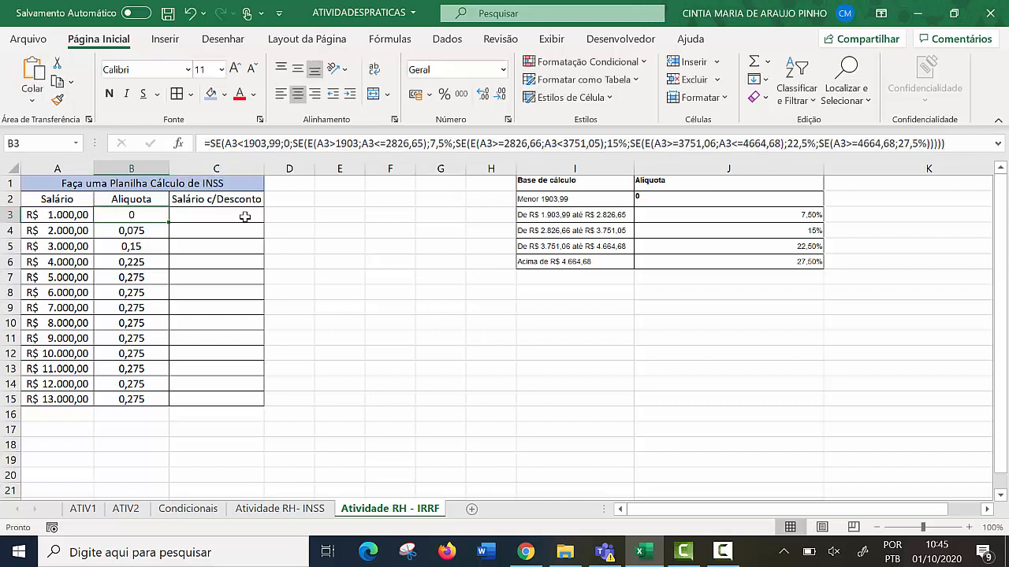
{"action": "left_click", "coordinate": [270, 148]}
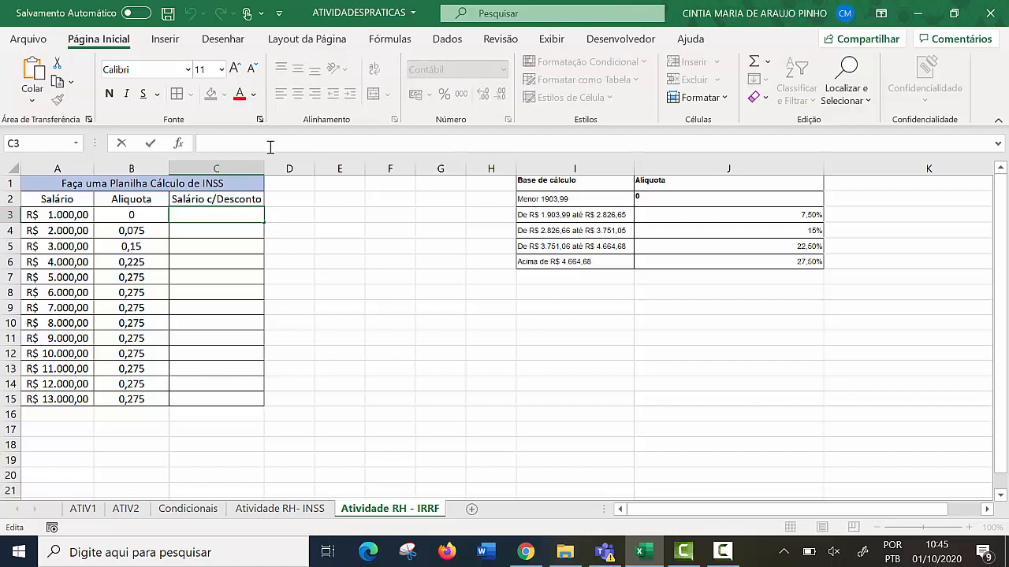
{"action": "key", "text": "ctrl+v"}
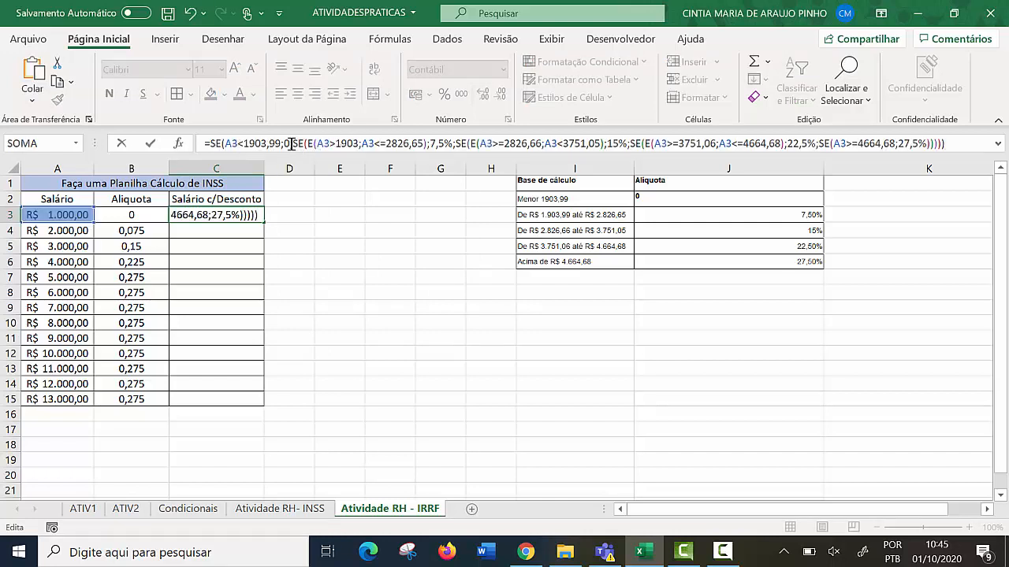
Step: Replace the 0 result of the A3<1903,99 condition in C3's formula with A3
{"action": "left_click", "coordinate": [290, 144]}
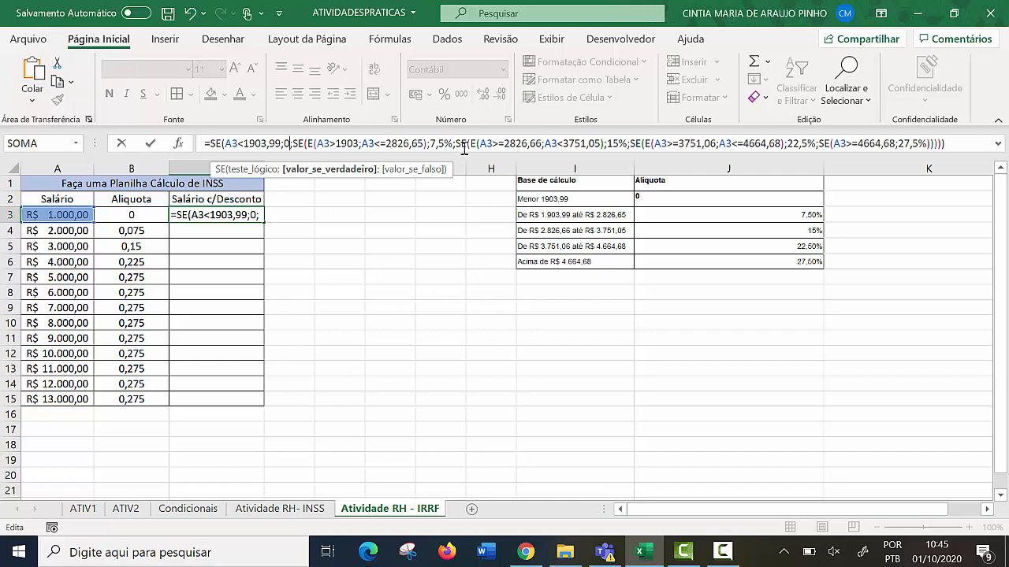
{"action": "key", "text": "BackSpace"}
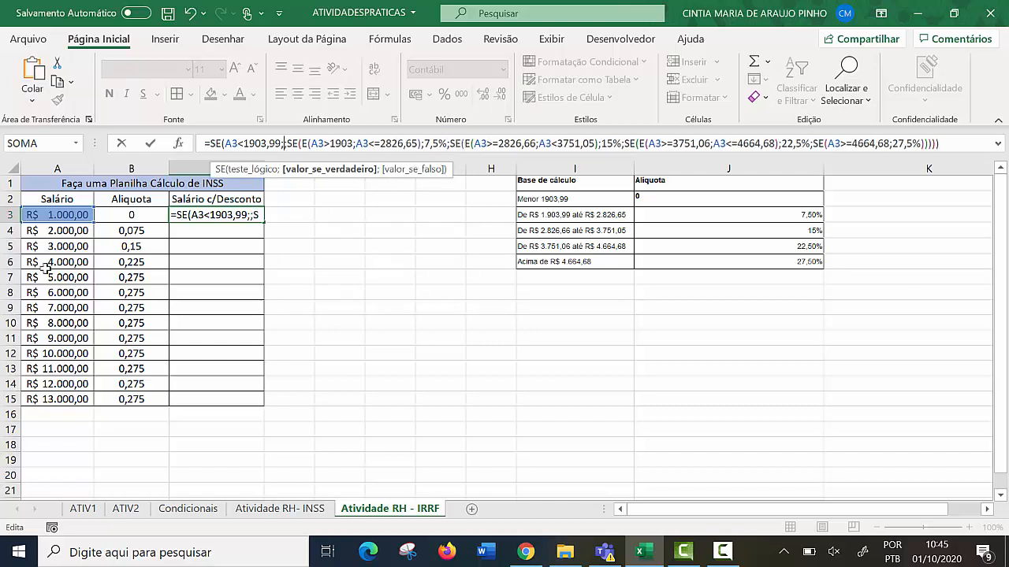
{"action": "left_click", "coordinate": [58, 221]}
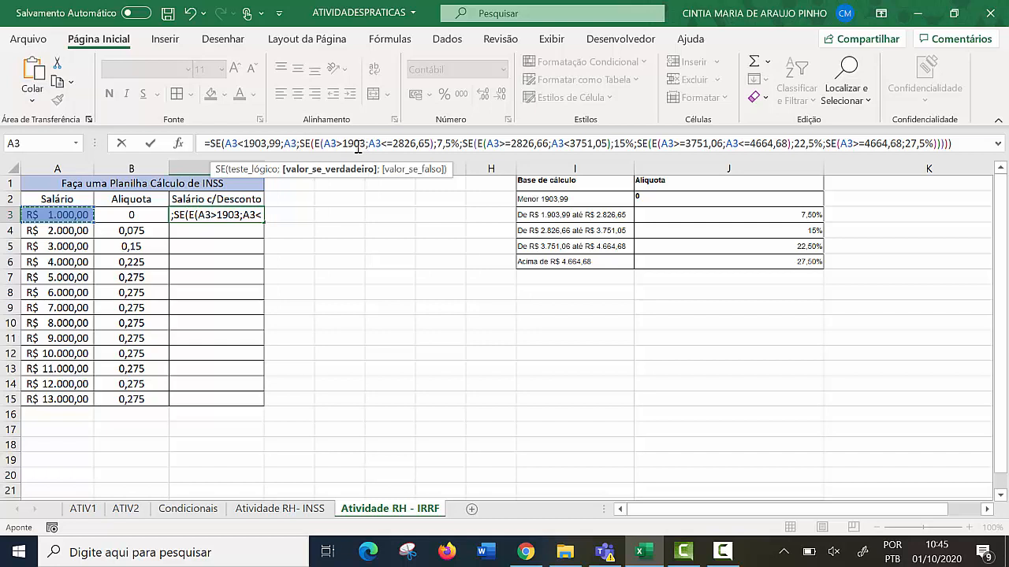
Step: Replace the 7,5% result in C3's formula with the start of a multiplication, A3*
{"action": "left_click", "coordinate": [461, 144]}
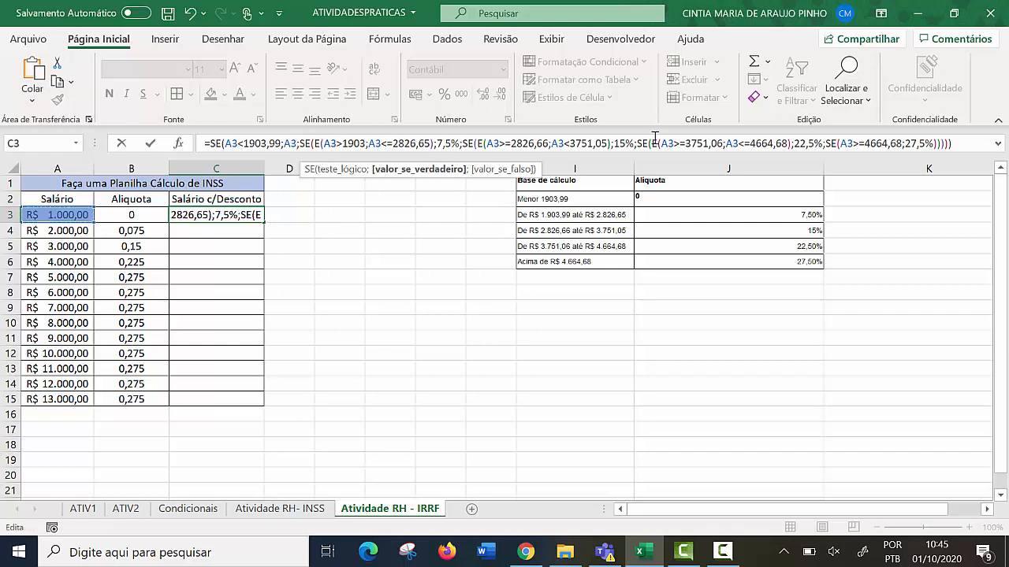
{"action": "key", "text": "BackSpace"}
{"action": "key", "text": "BackSpace"}
{"action": "key", "text": "BackSpace"}
{"action": "key", "text": "BackSpace"}
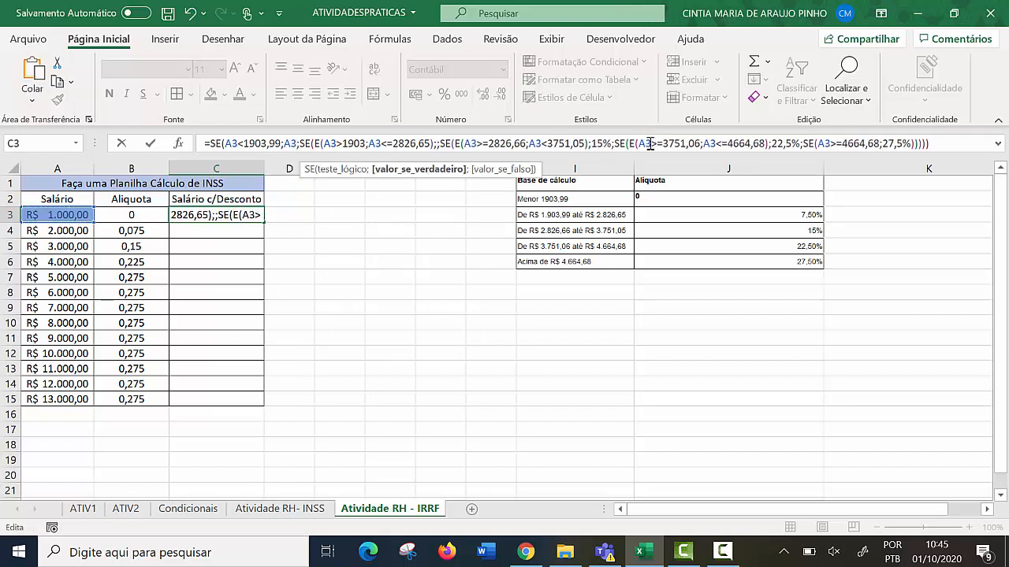
{"action": "left_click", "coordinate": [47, 214]}
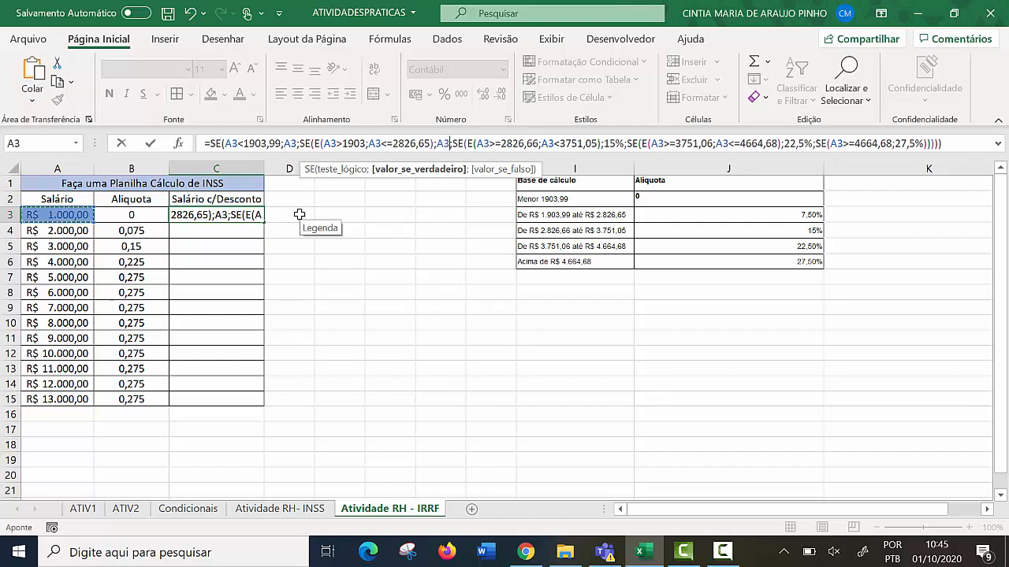
{"action": "type", "text": "-*"}
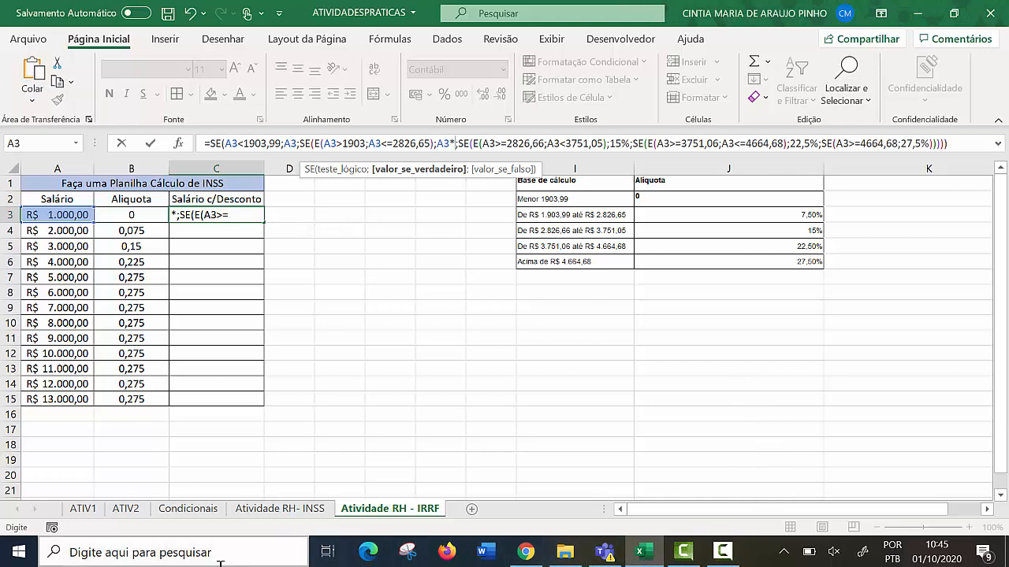
Step: Open the Windows Calculator, move it clear of the salary table, and compute 100 - 7,5
{"action": "left_click", "coordinate": [270, 541]}
{"action": "type", "text": "calc"}
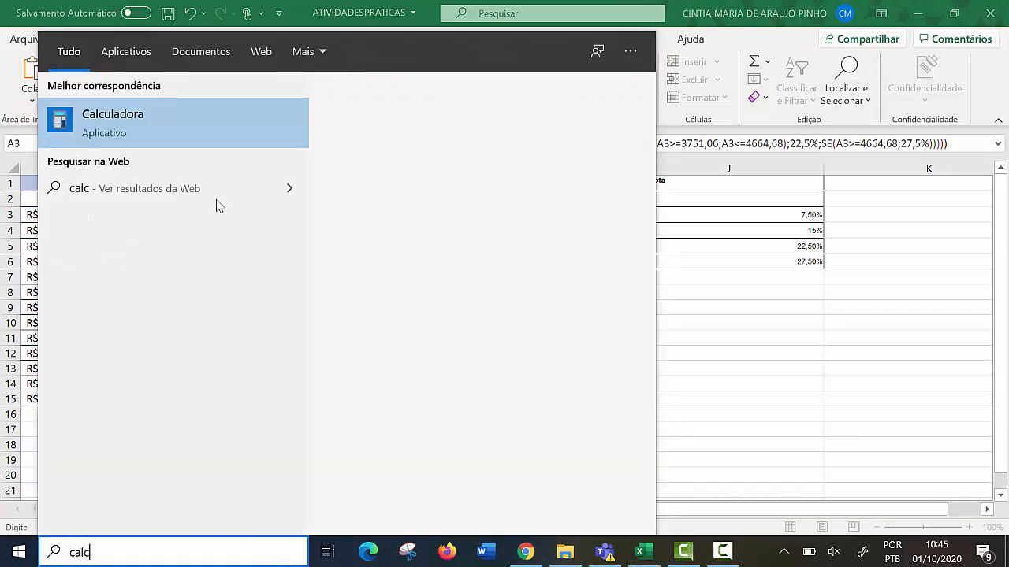
{"action": "left_click", "coordinate": [154, 125]}
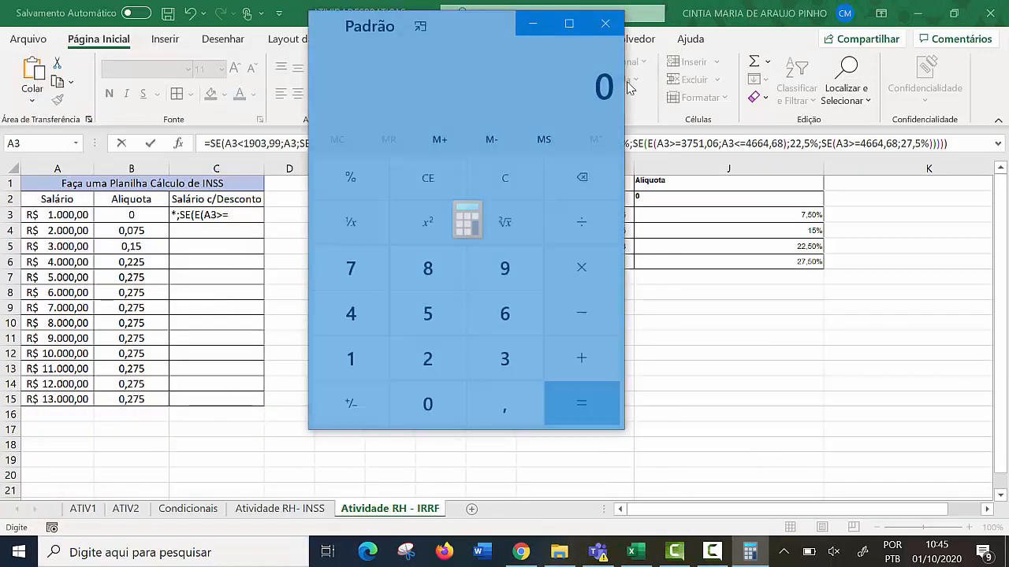
{"action": "left_click_drag", "start_coordinate": [477, 30], "coordinate": [760, 124]}
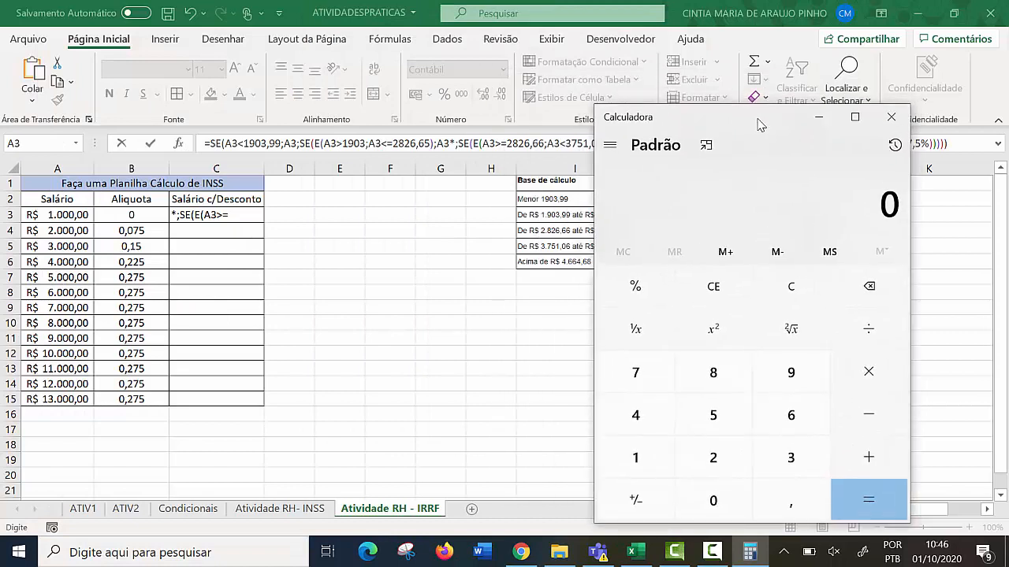
{"action": "type", "text": "100"}
{"action": "key", "text": "minus"}
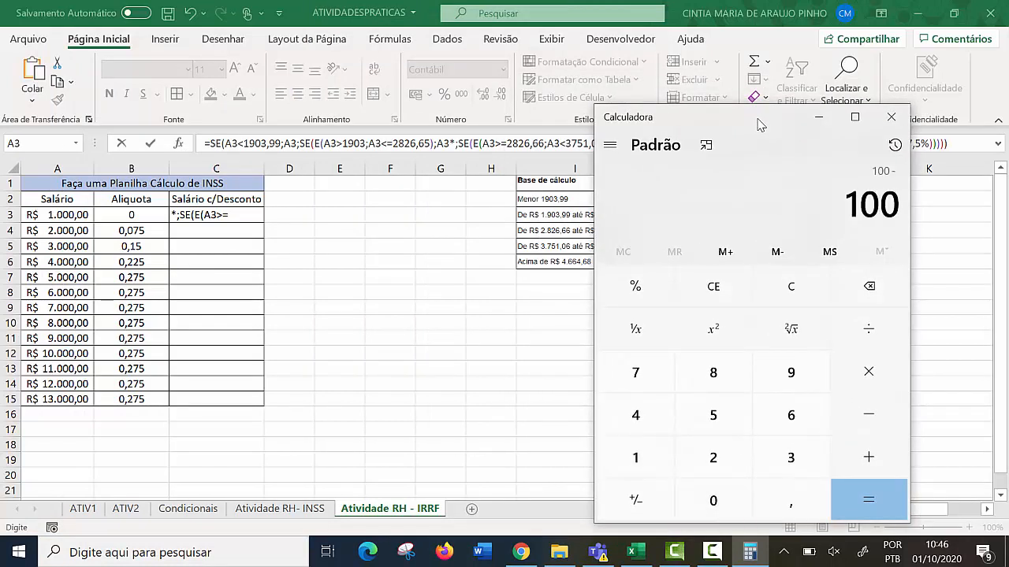
{"action": "type", "text": "7,5"}
{"action": "key", "text": "Return"}
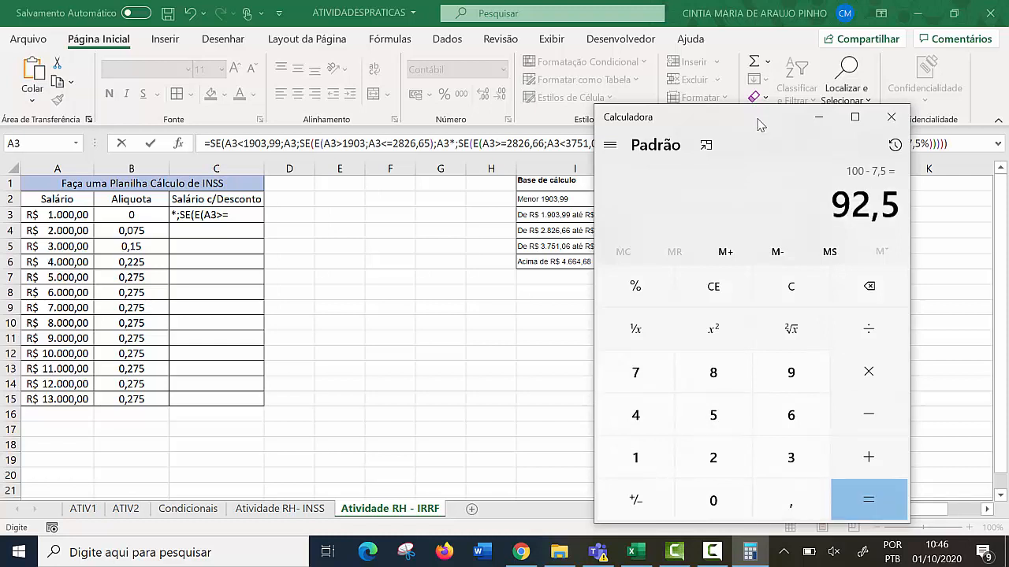
Step: Return to C3's formula in Excel and complete the second bracket's result as A3*0,925
{"action": "left_click", "coordinate": [454, 143]}
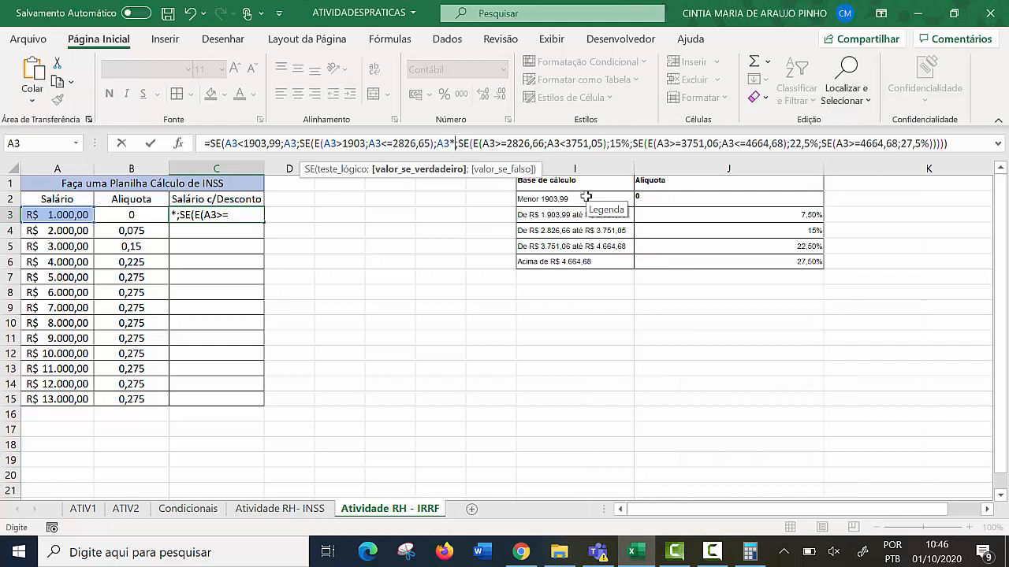
{"action": "type", "text": "0,92"}
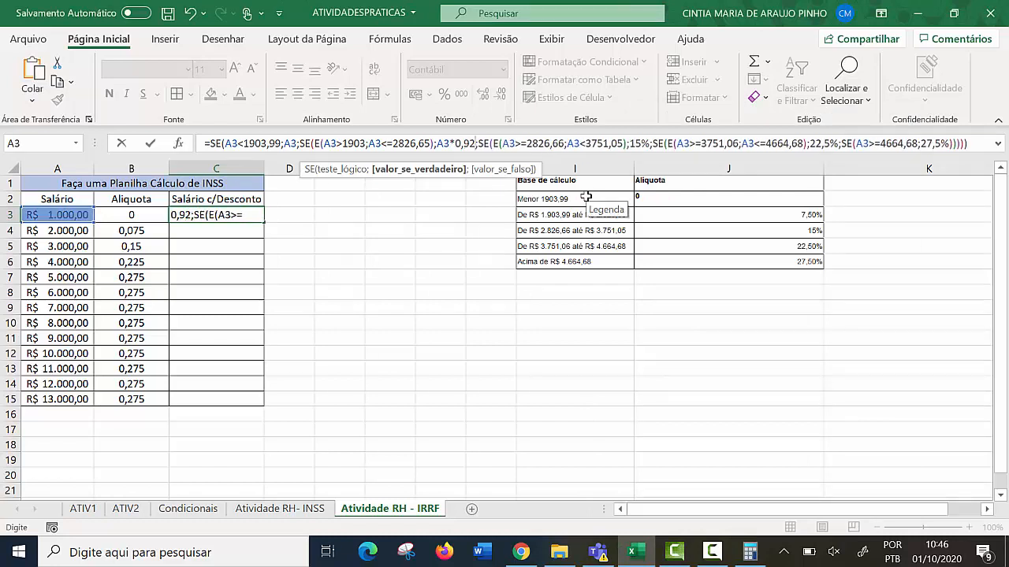
{"action": "type", "text": "5"}
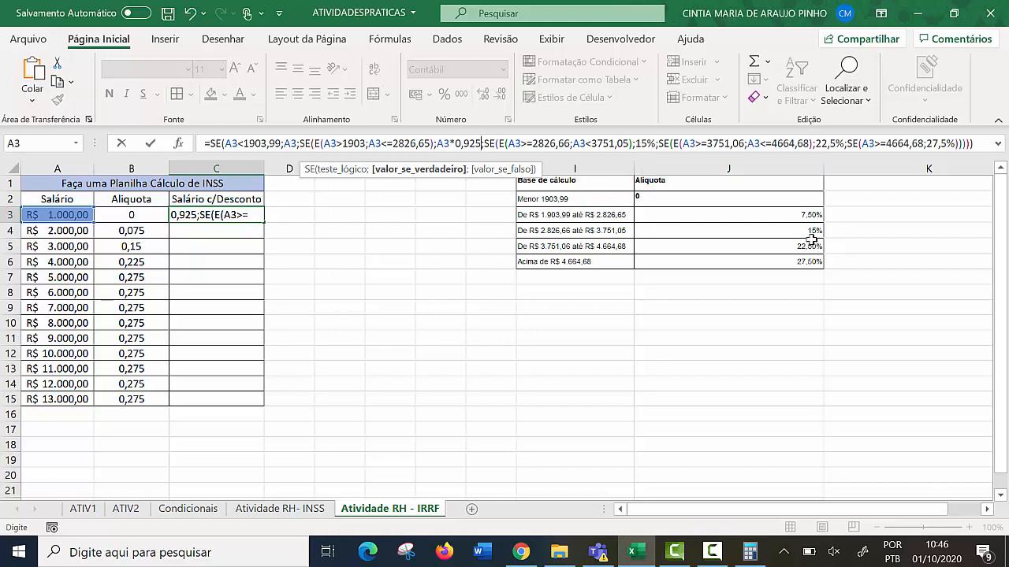
Step: Replace the 15% result in C3's formula with A3*0,85
{"action": "left_click", "coordinate": [656, 142]}
{"action": "key", "text": "BackSpace"}
{"action": "key", "text": "BackSpace"}
{"action": "key", "text": "BackSpace"}
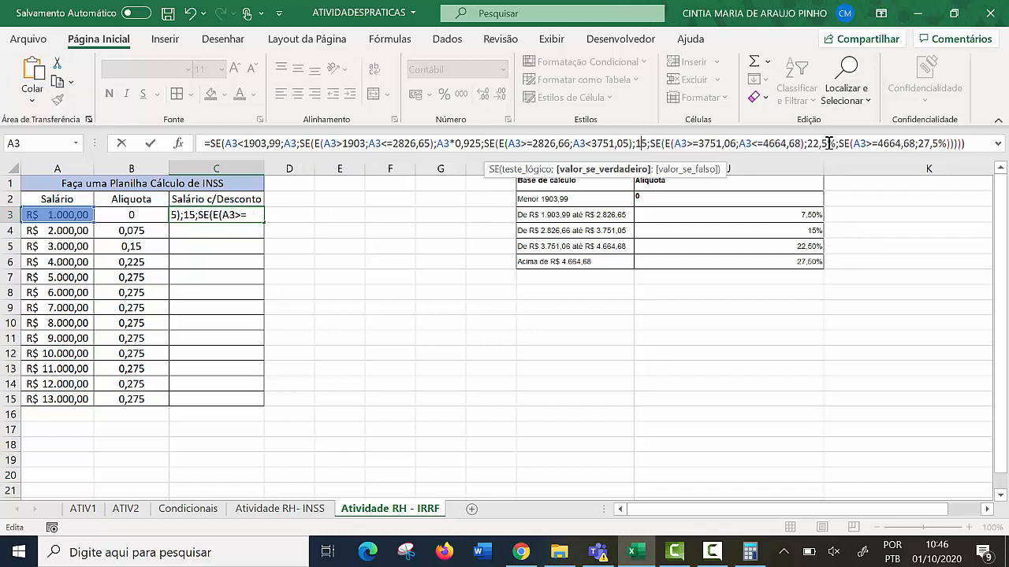
{"action": "left_click", "coordinate": [59, 216]}
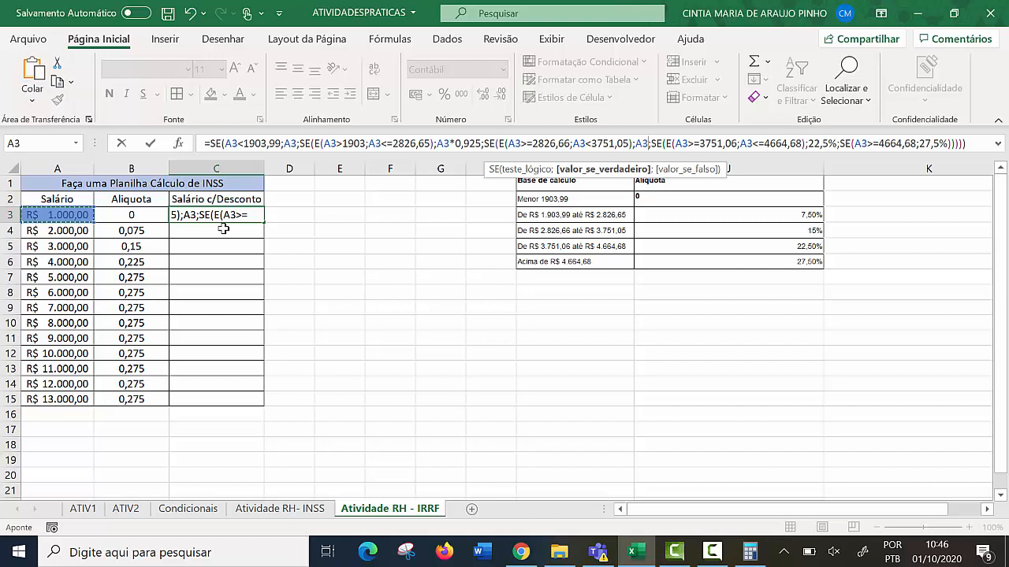
{"action": "type", "text": "*0,"}
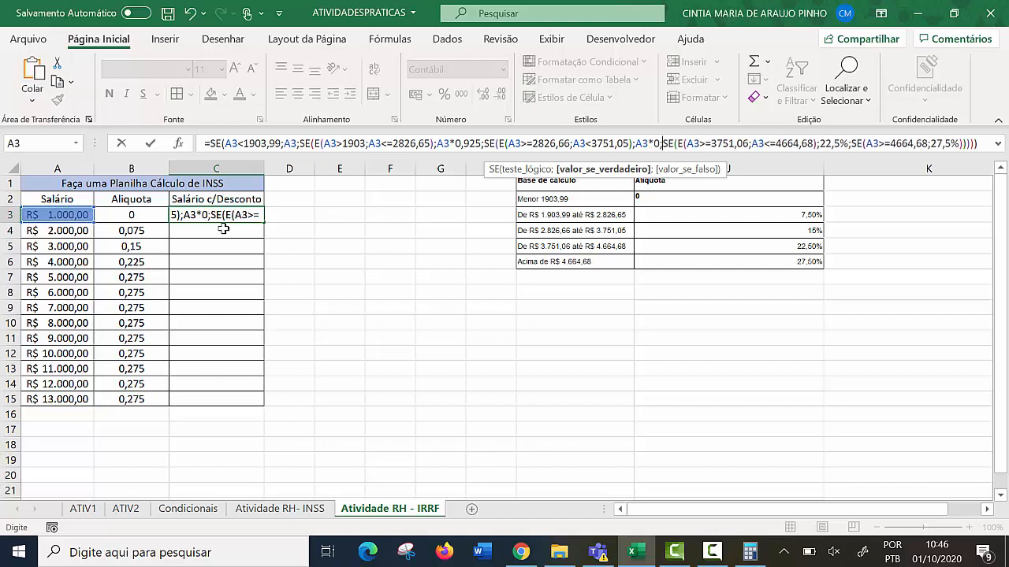
{"action": "type", "text": "85"}
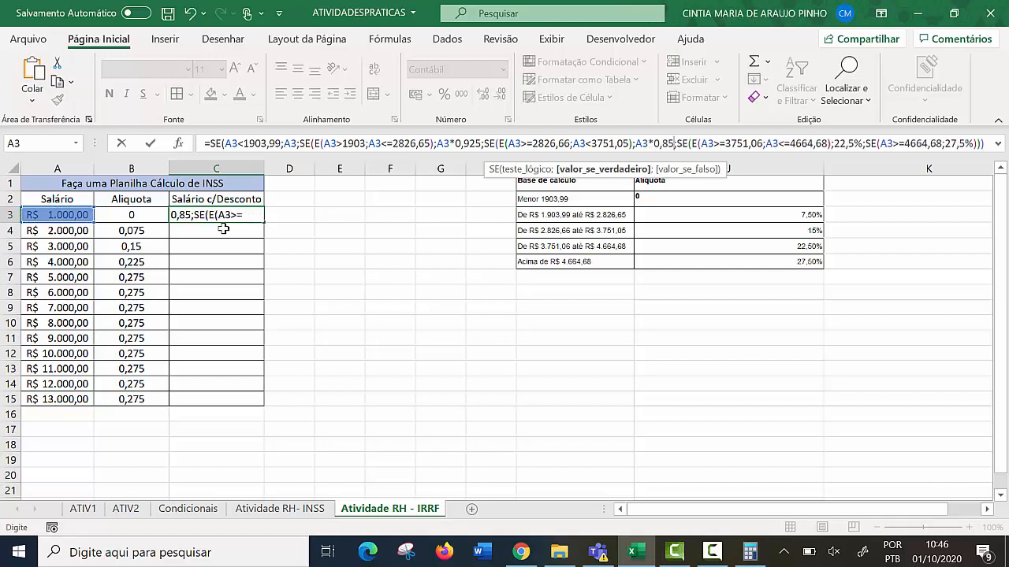
Step: Delete the 22,5% result of the 3751,06 to 4664,68 bracket from C3's formula
{"action": "left_click", "coordinate": [862, 143]}
{"action": "key", "text": "BackSpace"}
{"action": "key", "text": "BackSpace"}
{"action": "key", "text": "BackSpace"}
{"action": "key", "text": "BackSpace"}
{"action": "key", "text": "BackSpace"}
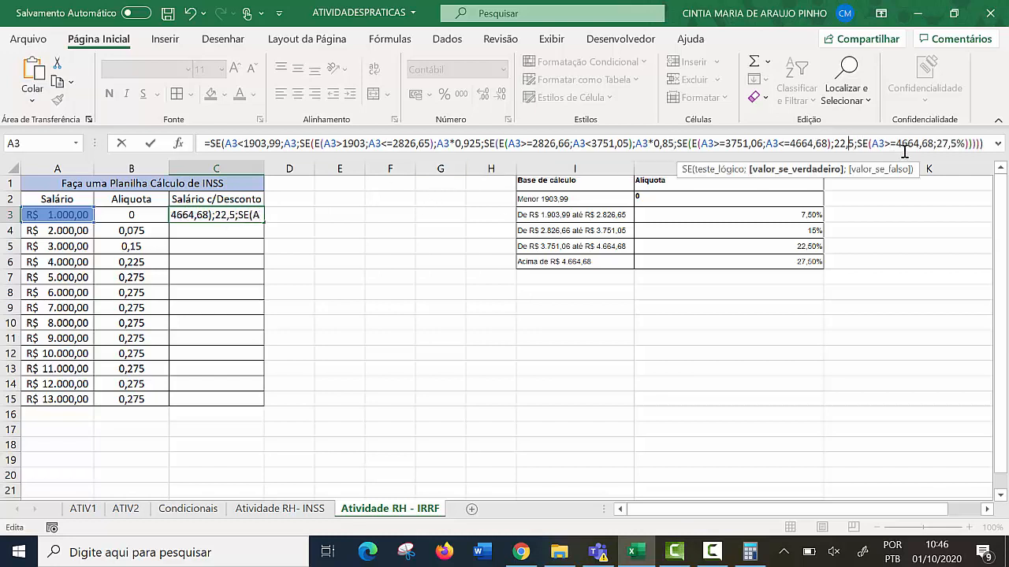
Step: Switch to the Calculator, compute 100 - 22,5, and minimize it to get back to the spreadsheet
{"action": "left_click", "coordinate": [749, 551]}
{"action": "key", "text": "Delete"}
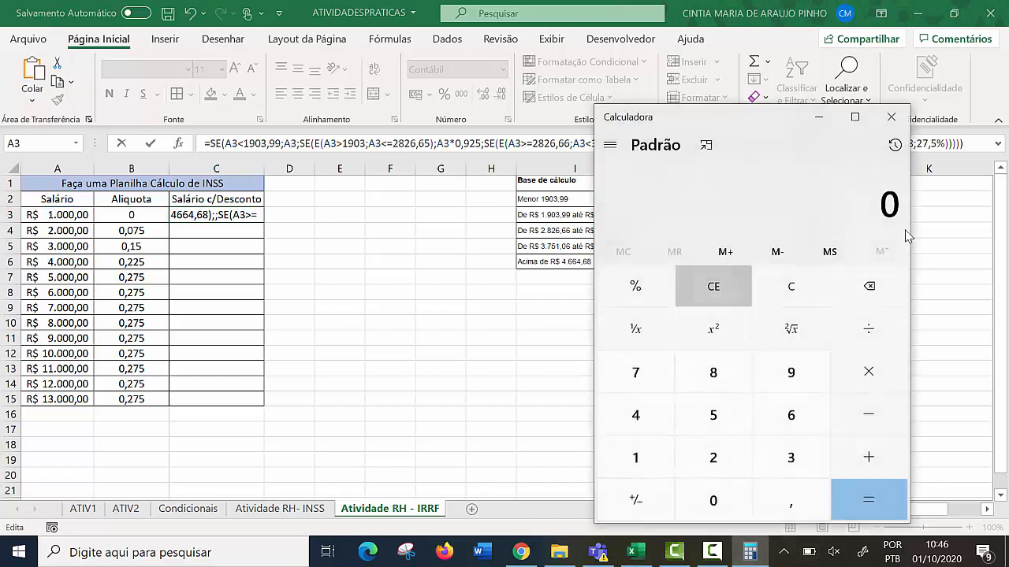
{"action": "type", "text": "100 - 22,5"}
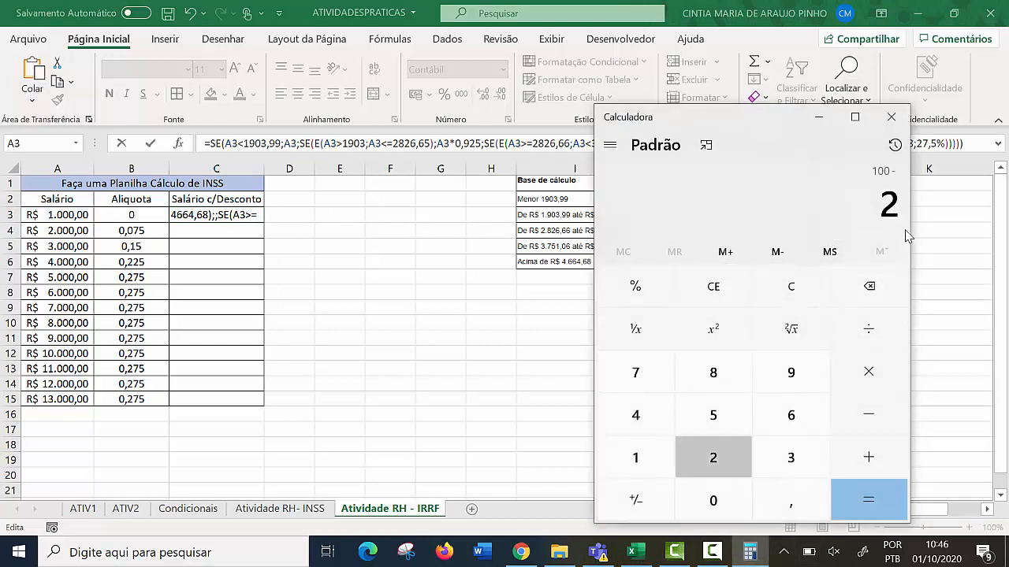
{"action": "key", "text": "Return"}
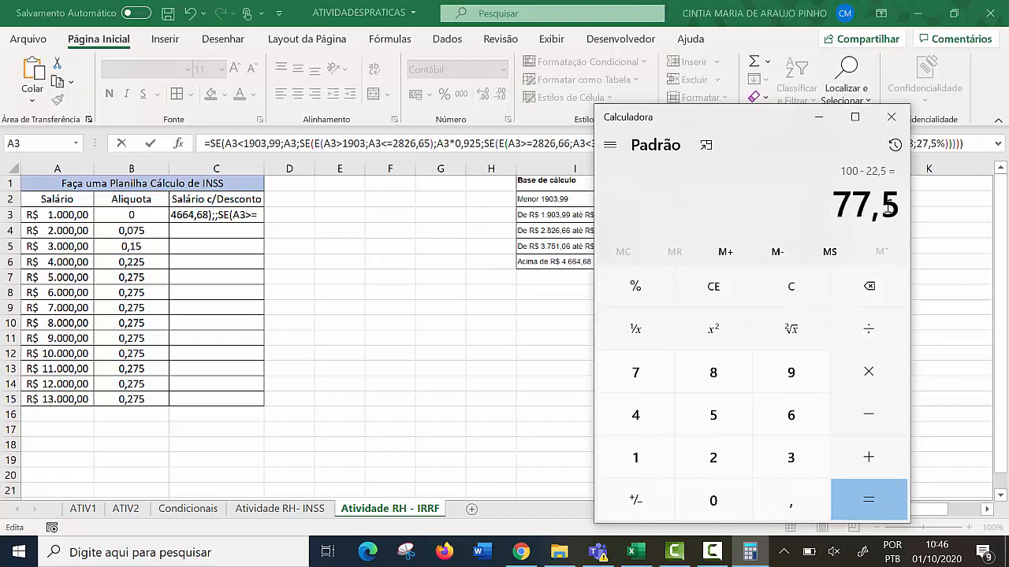
{"action": "left_click", "coordinate": [819, 117]}
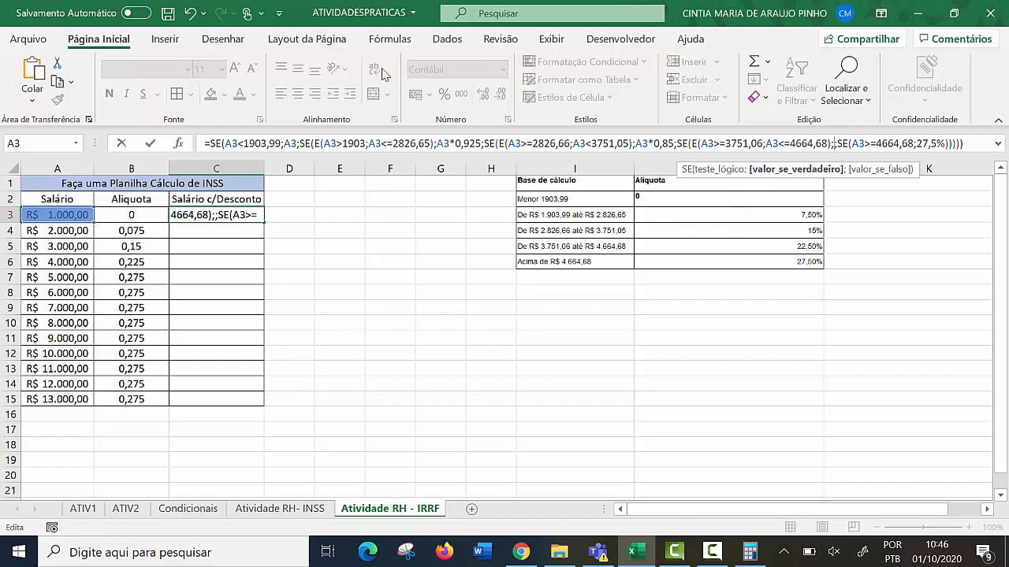
Step: Enter A3*0,775 as the result of the 3751,06 to 4664,68 bracket in C3's formula
{"action": "left_click", "coordinate": [81, 213]}
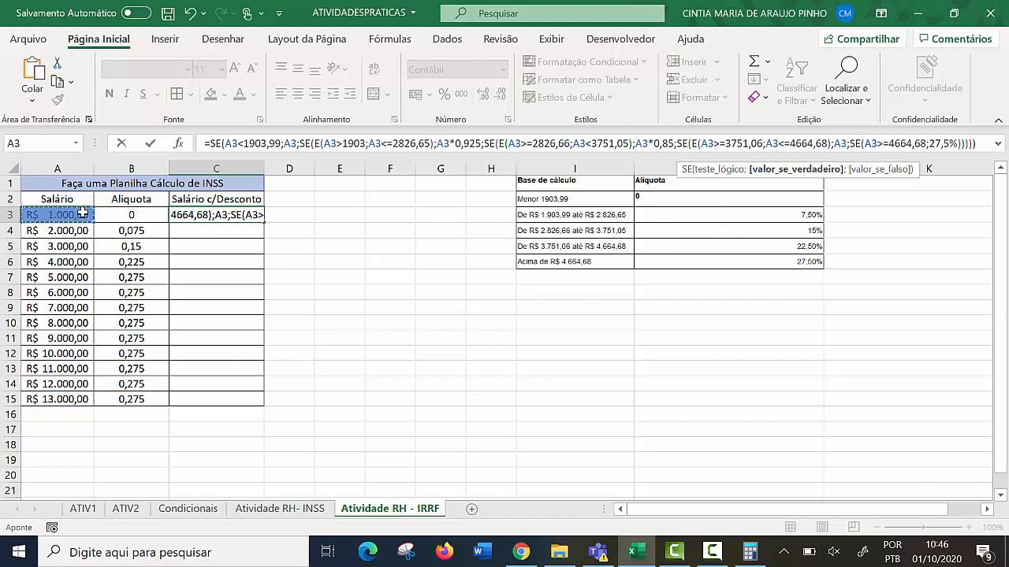
{"action": "type", "text": "*"}
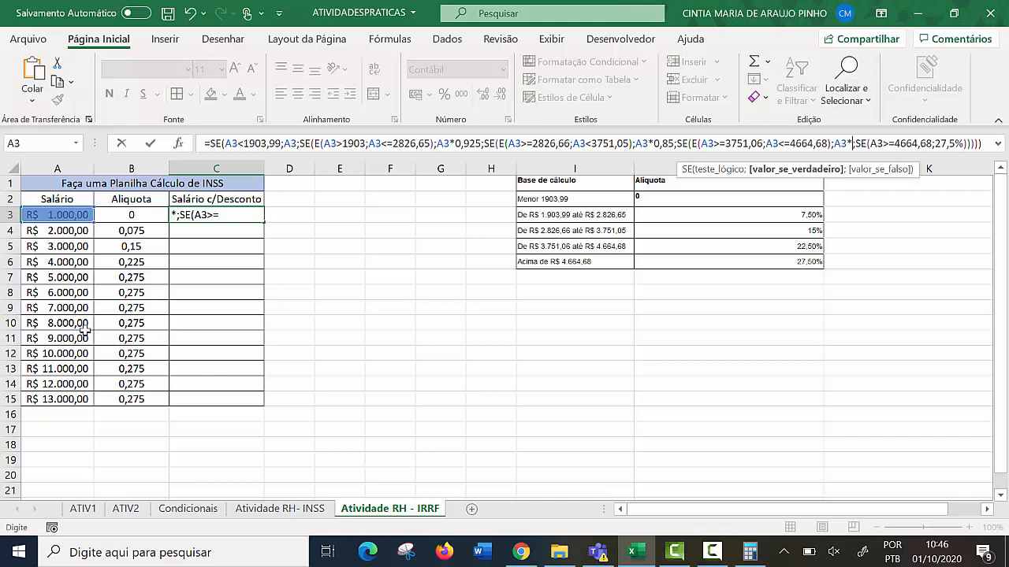
{"action": "left_click", "coordinate": [747, 554]}
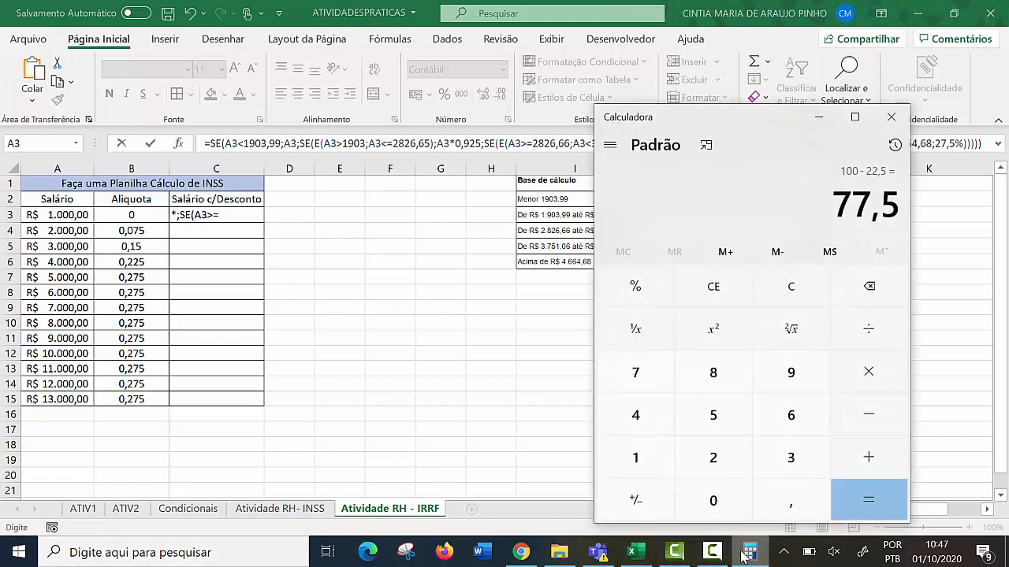
{"action": "left_click", "coordinate": [747, 553]}
{"action": "type", "text": "0,775"}
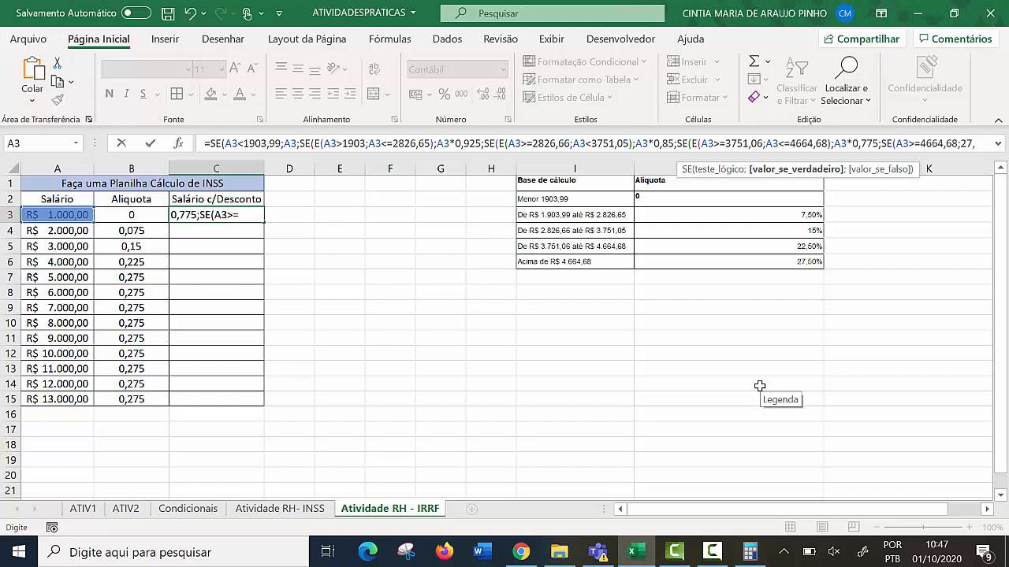
Step: Place the insertion point just before the 27,5% result of the last bracket in C3's formula
{"action": "left_click", "coordinate": [914, 143]}
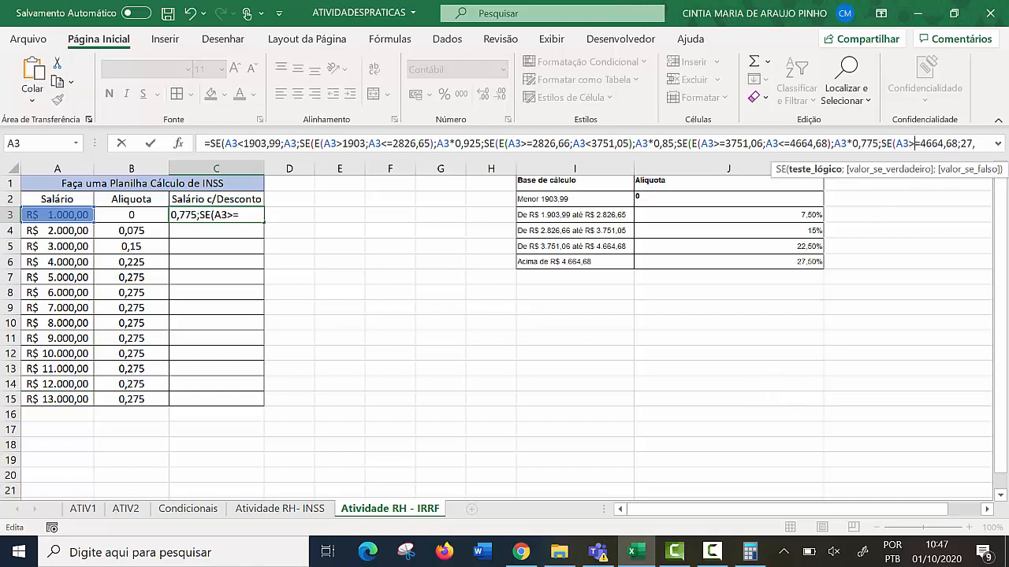
{"action": "left_click", "coordinate": [946, 143]}
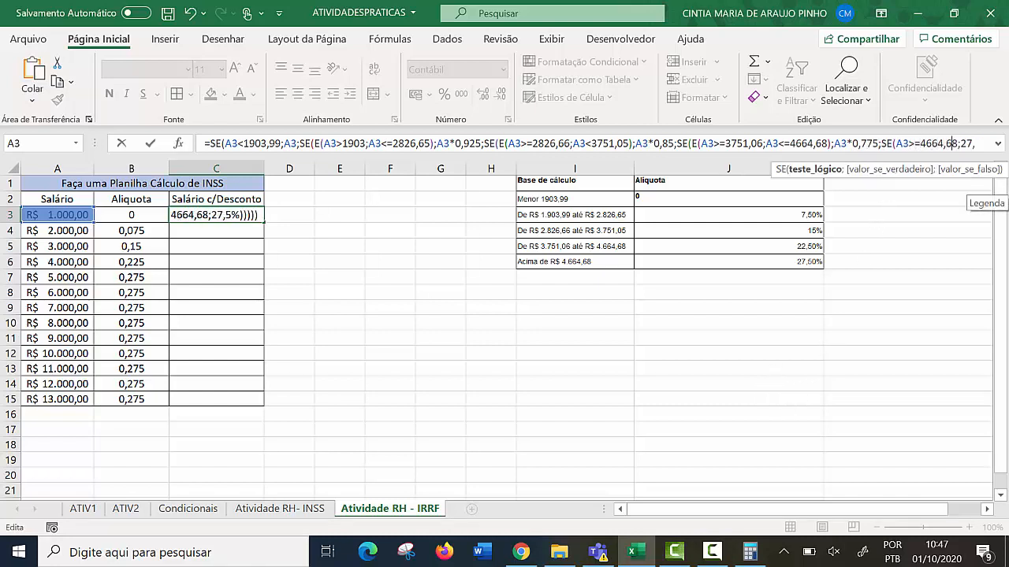
{"action": "key", "text": "Right"}
{"action": "key", "text": "Right"}
{"action": "key", "text": "Right"}
{"action": "key", "text": "Right"}
{"action": "key", "text": "Right"}
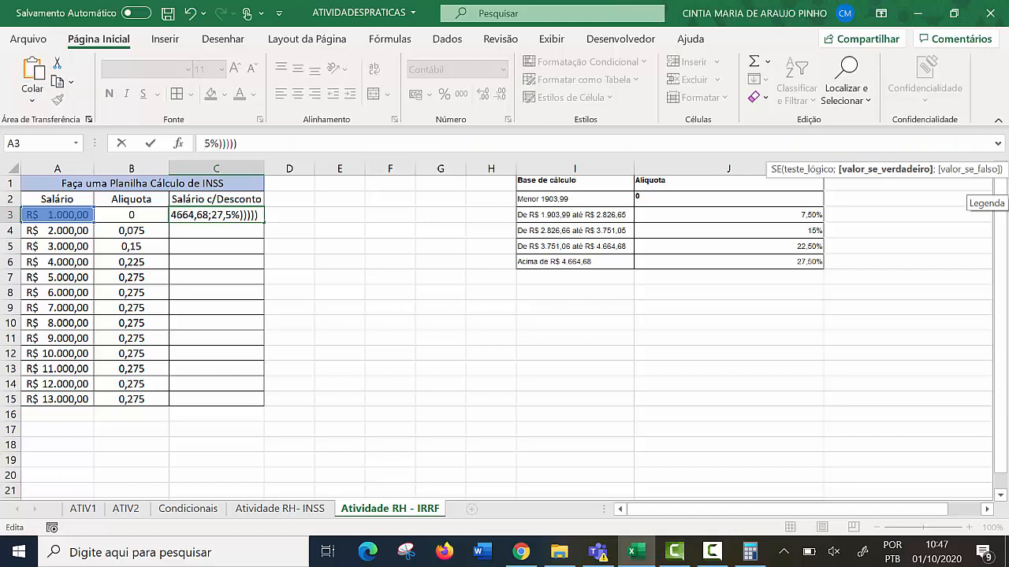
{"action": "key", "text": "Left"}
{"action": "left_click_drag", "start_coordinate": [888, 514], "coordinate": [913, 517]}
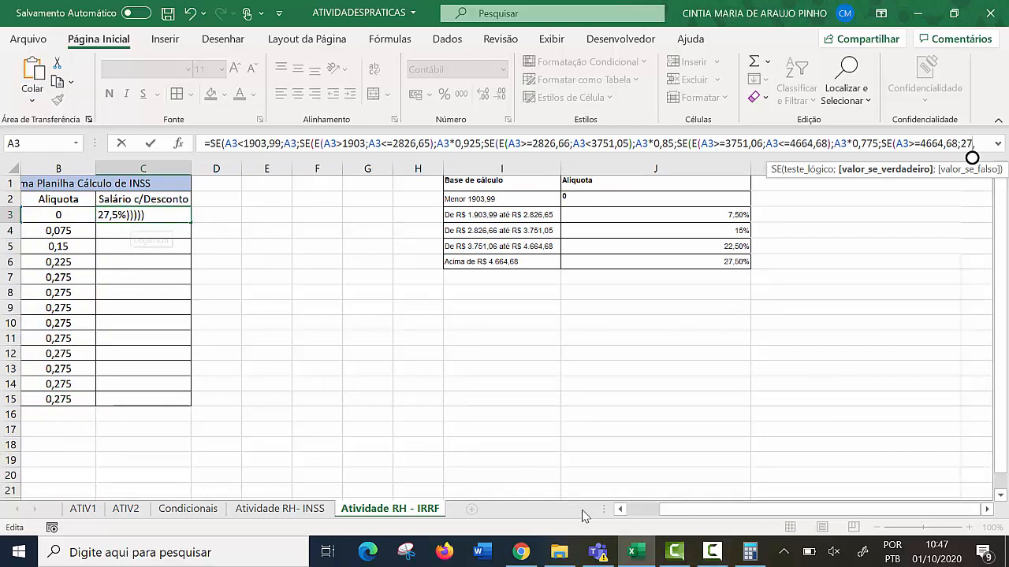
Step: Switch to the Calculator, compute 100 - 27,5, and minimize it to return to C3's formula
{"action": "key", "text": "alt+Tab"}
{"action": "key", "text": "Delete"}
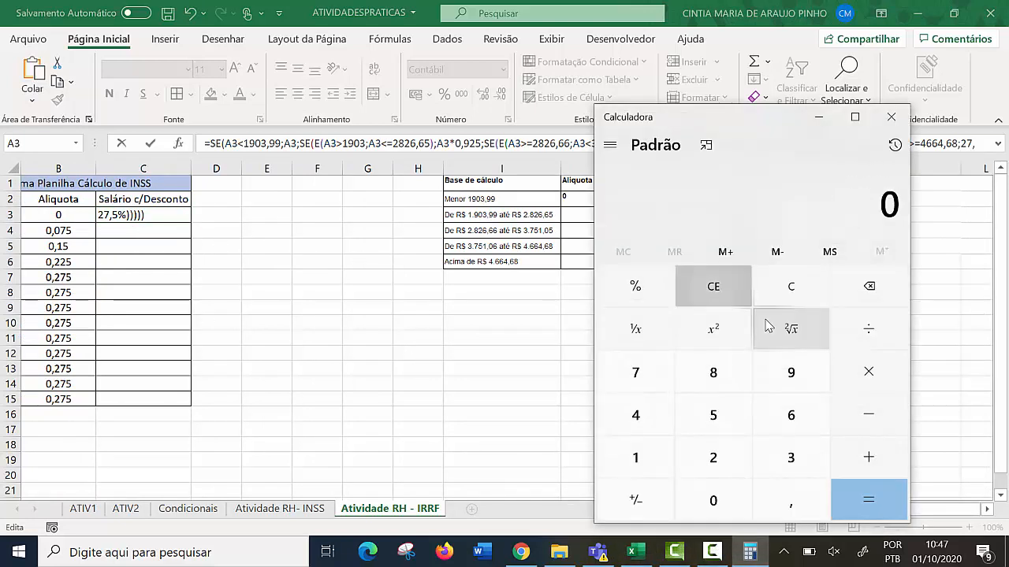
{"action": "type", "text": "100"}
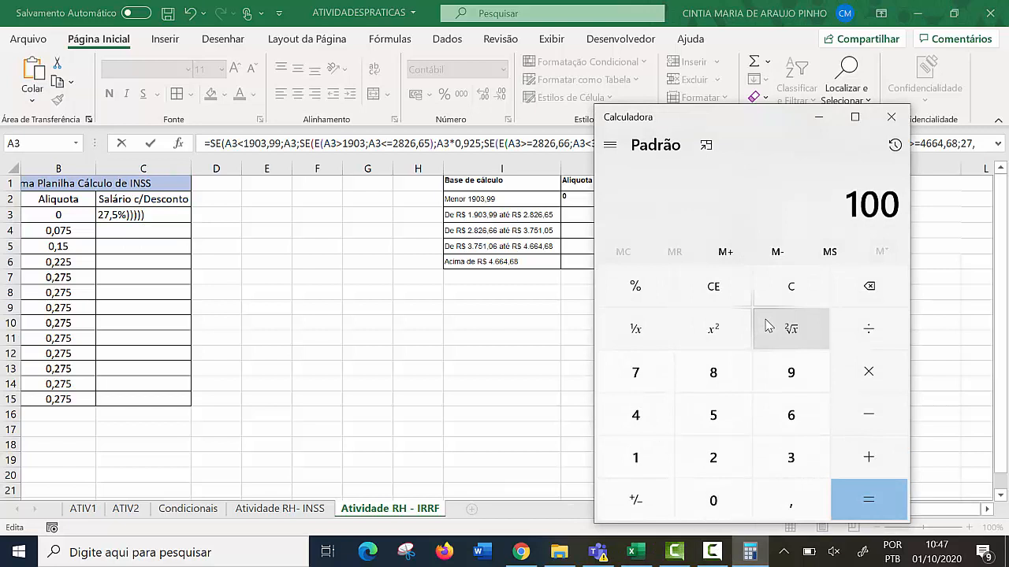
{"action": "left_click", "coordinate": [857, 411]}
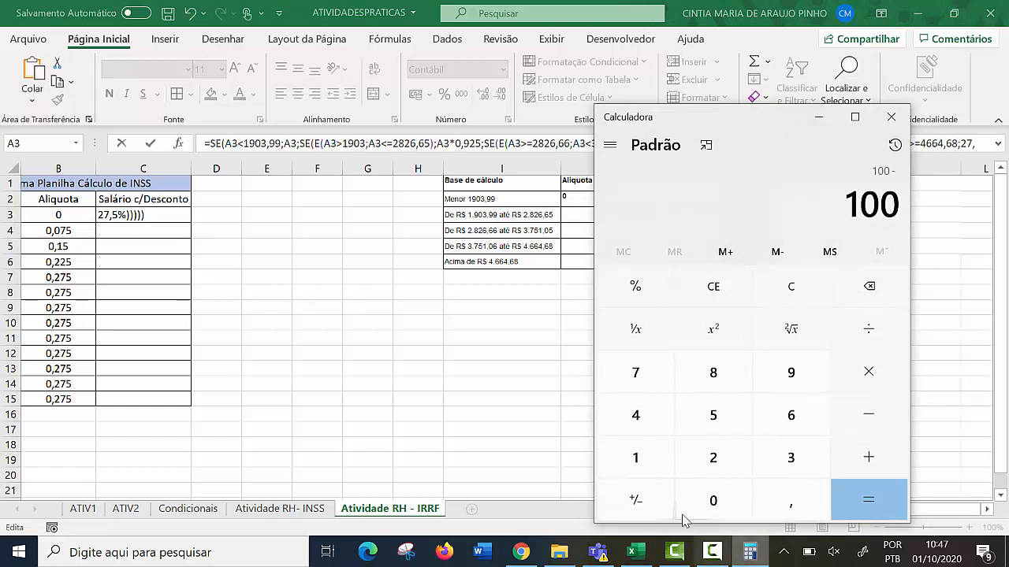
{"action": "left_click", "coordinate": [712, 460]}
{"action": "left_click", "coordinate": [638, 372]}
{"action": "left_click", "coordinate": [761, 481]}
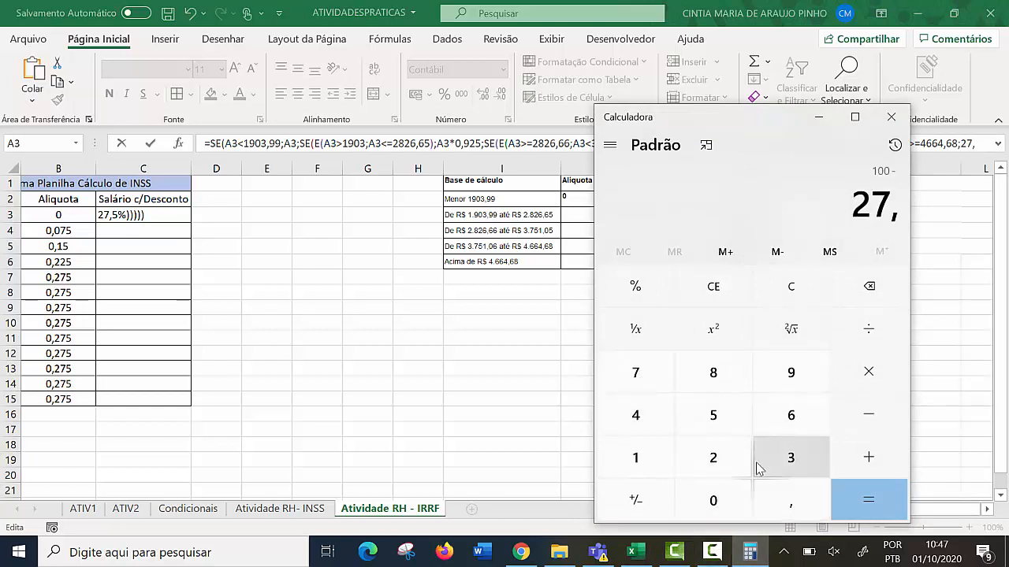
{"action": "left_click", "coordinate": [713, 417]}
{"action": "left_click", "coordinate": [871, 501]}
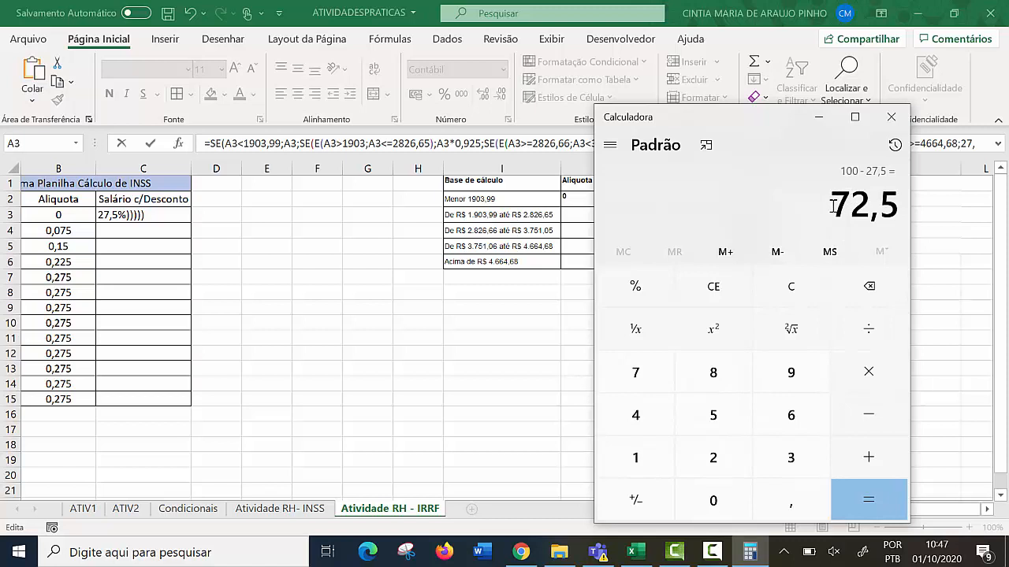
{"action": "left_click", "coordinate": [819, 117]}
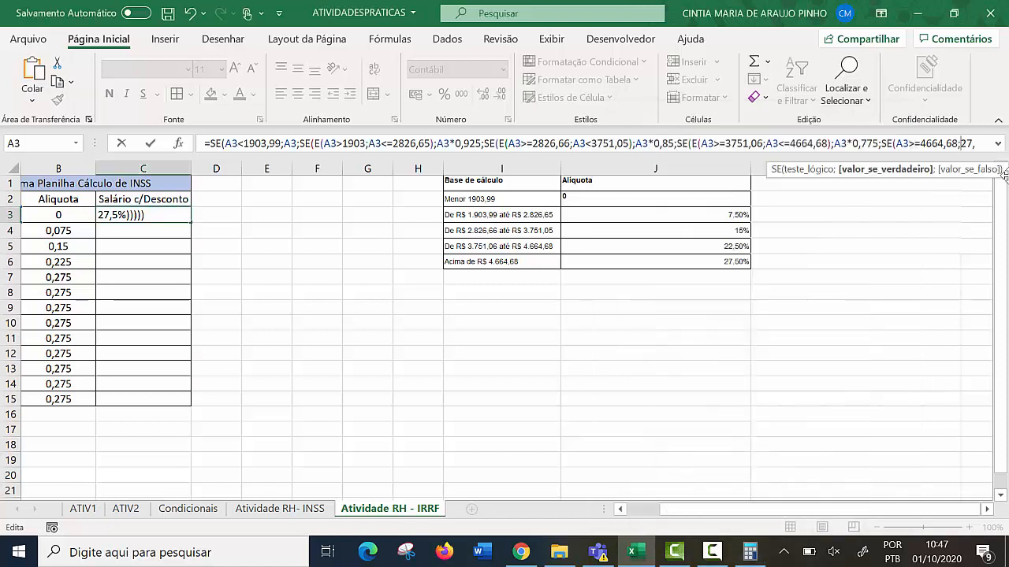
Step: Delete the 27,5% result of the last bracket from C3's formula, keeping the closing parentheses
{"action": "key", "text": "BackSpace"}
{"action": "key", "text": "BackSpace"}
{"action": "key", "text": "BackSpace"}
{"action": "key", "text": "BackSpace"}
{"action": "key", "text": "BackSpace"}
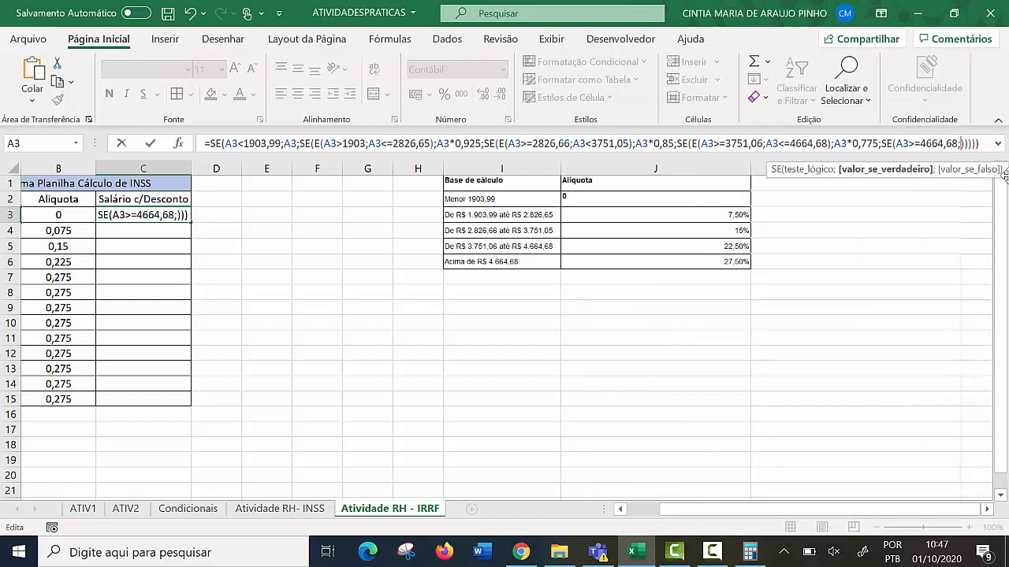
{"action": "type", "text": ")"}
Step: Enter A3*0,725 as the result for salaries from 4664,68 upward and confirm C3's formula
{"action": "left_click", "coordinate": [44, 213]}
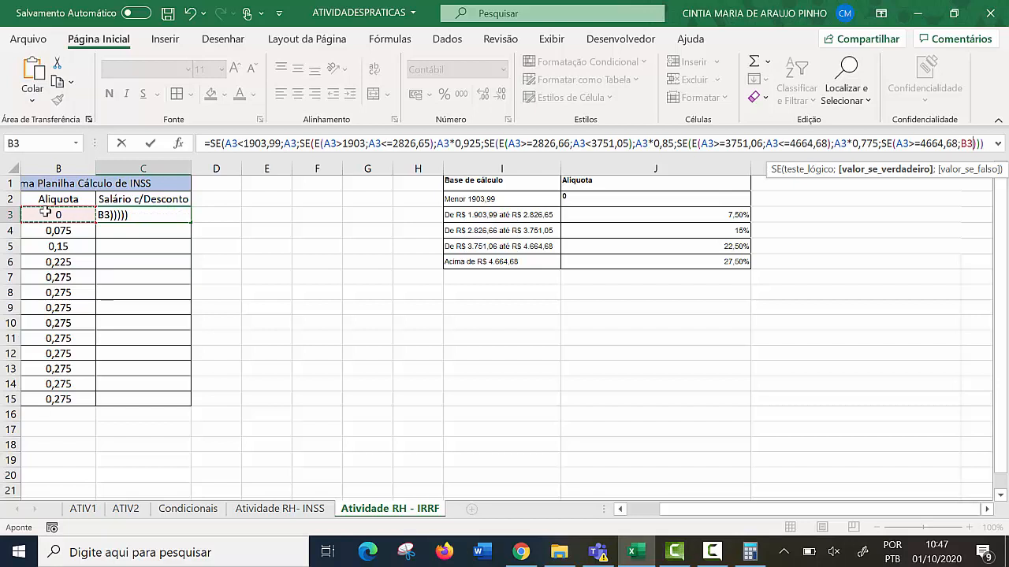
{"action": "key", "text": "BackSpace"}
{"action": "key", "text": "BackSpace"}
{"action": "type", "text": "A"}
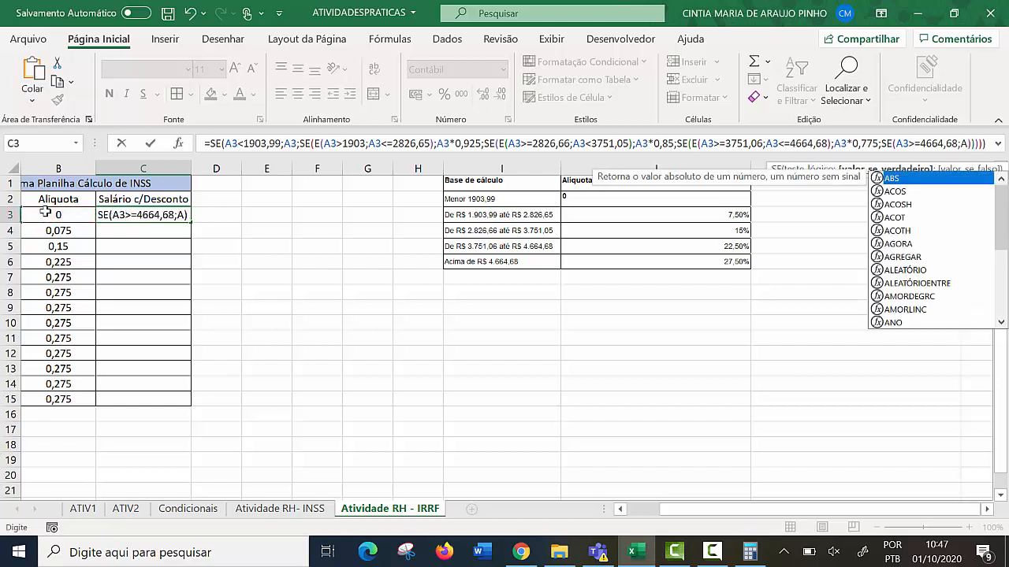
{"action": "type", "text": "3*"}
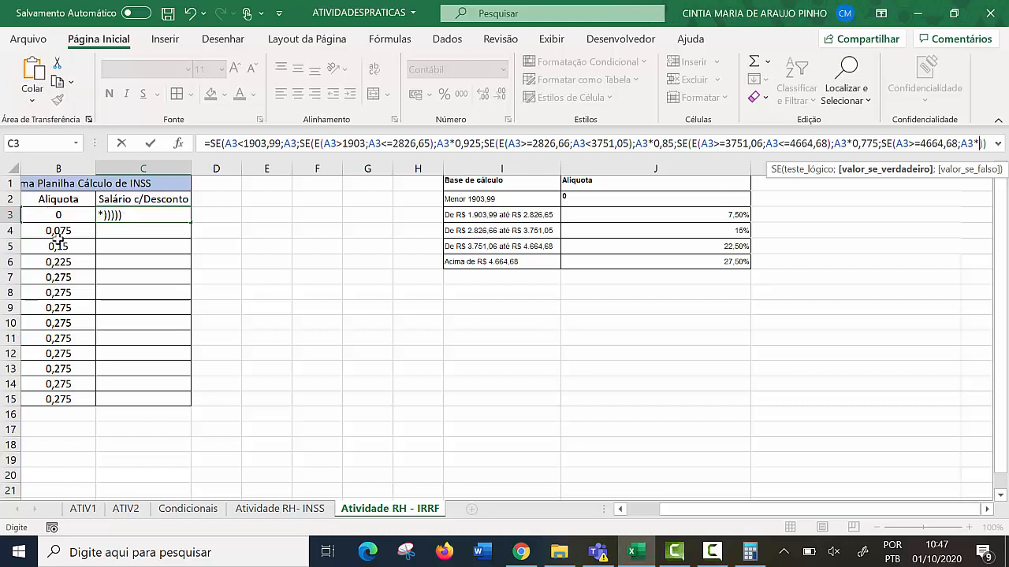
{"action": "left_click", "coordinate": [747, 553]}
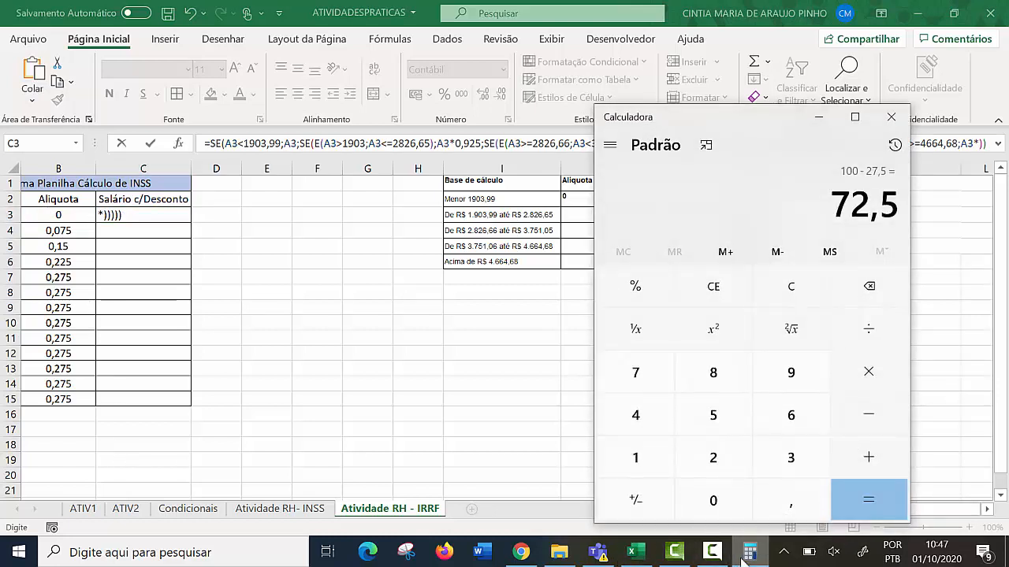
{"action": "left_click", "coordinate": [748, 553]}
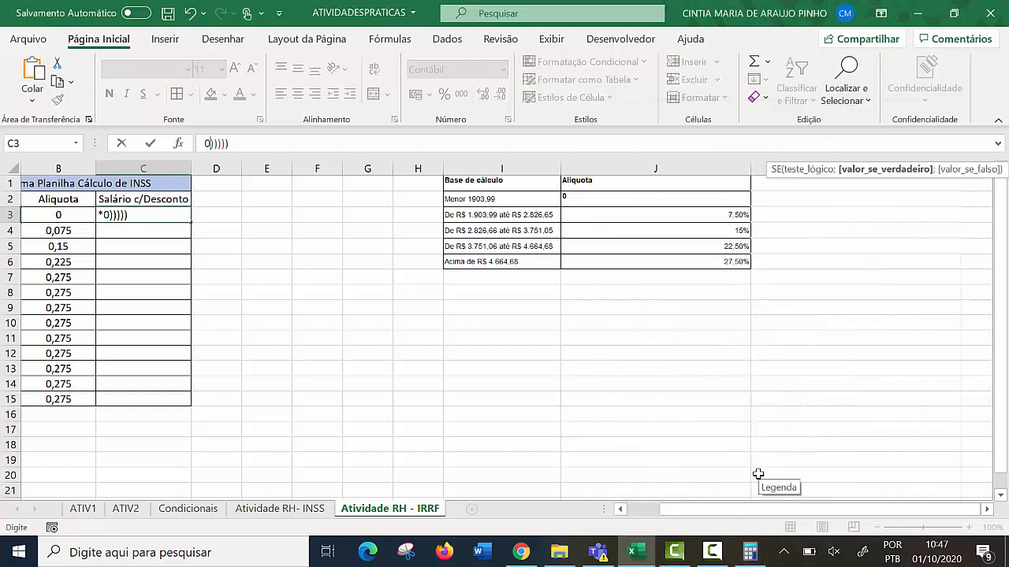
{"action": "type", "text": "0,725"}
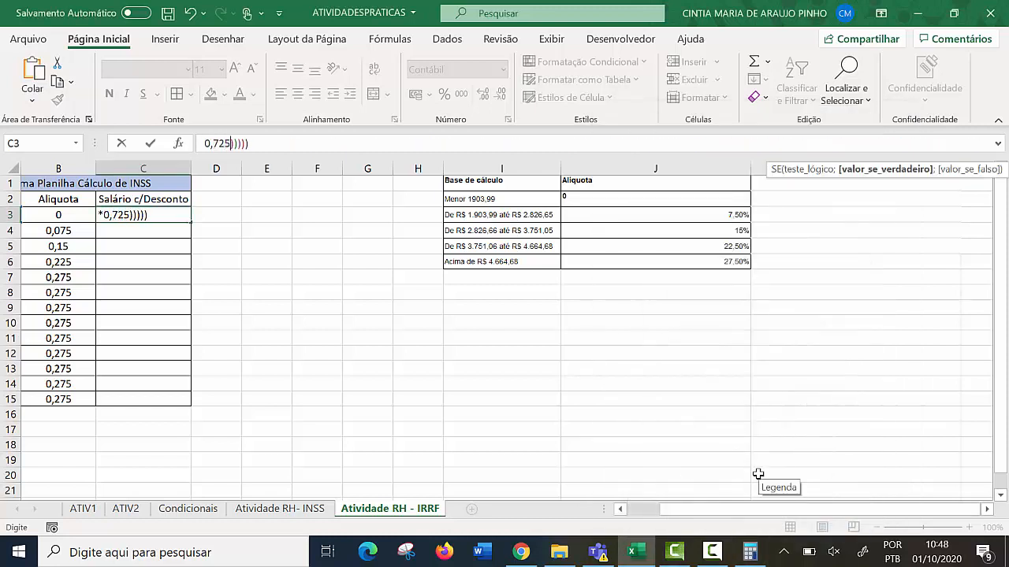
{"action": "key", "text": "Return"}
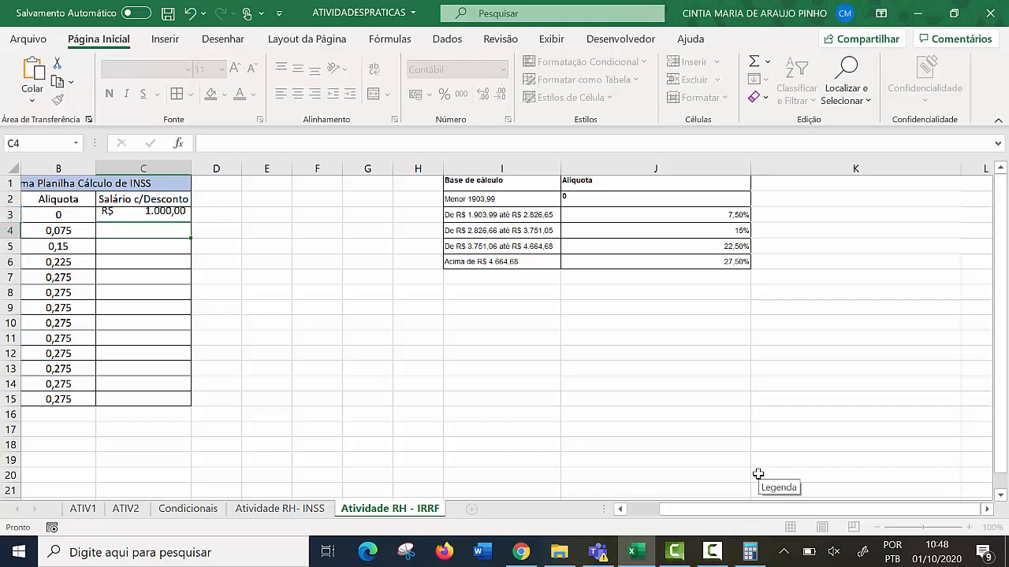
Step: Fill C3's formula down the Salário c/Desconto column through C15
{"action": "left_click", "coordinate": [120, 215]}
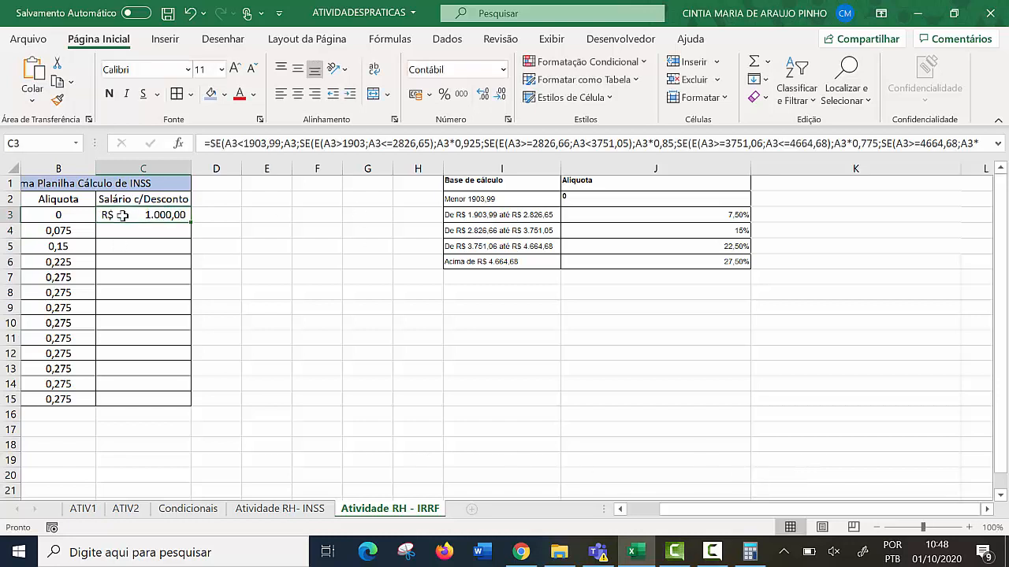
{"action": "left_click_drag", "start_coordinate": [707, 510], "coordinate": [678, 510]}
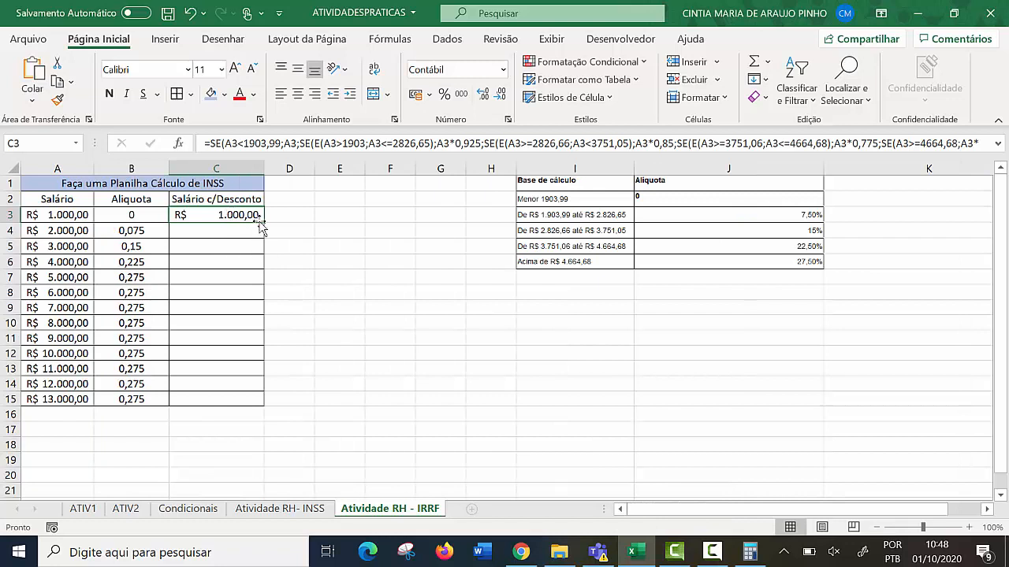
{"action": "left_click_drag", "start_coordinate": [264, 223], "coordinate": [244, 402]}
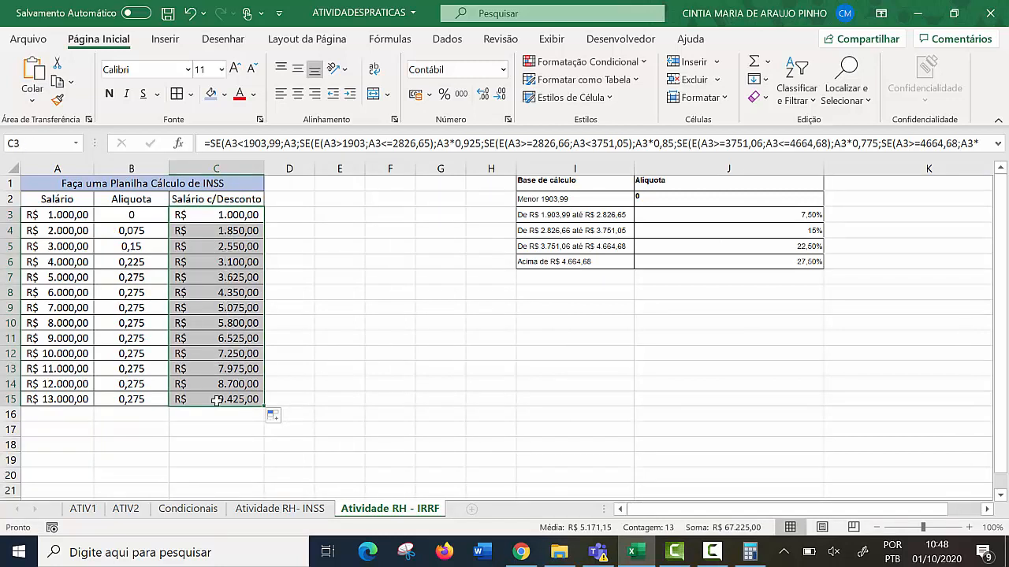
Step: Check the salary, rate and discounted salary in row 15, then highlight the whole table A2:C15
{"action": "left_click", "coordinate": [55, 398]}
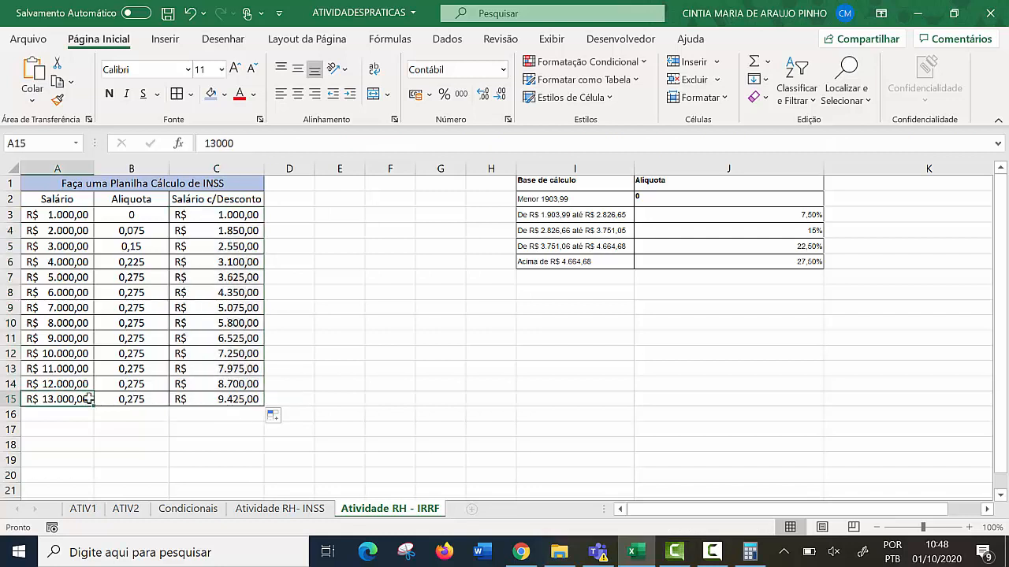
{"action": "left_click", "coordinate": [134, 398]}
{"action": "left_click", "coordinate": [197, 399]}
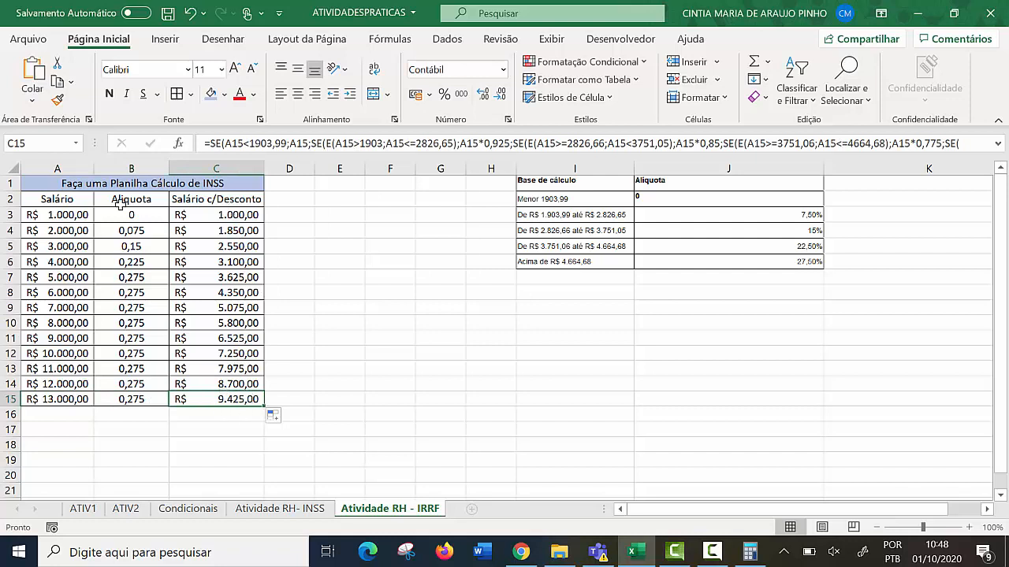
{"action": "left_click_drag", "start_coordinate": [57, 199], "coordinate": [229, 398]}
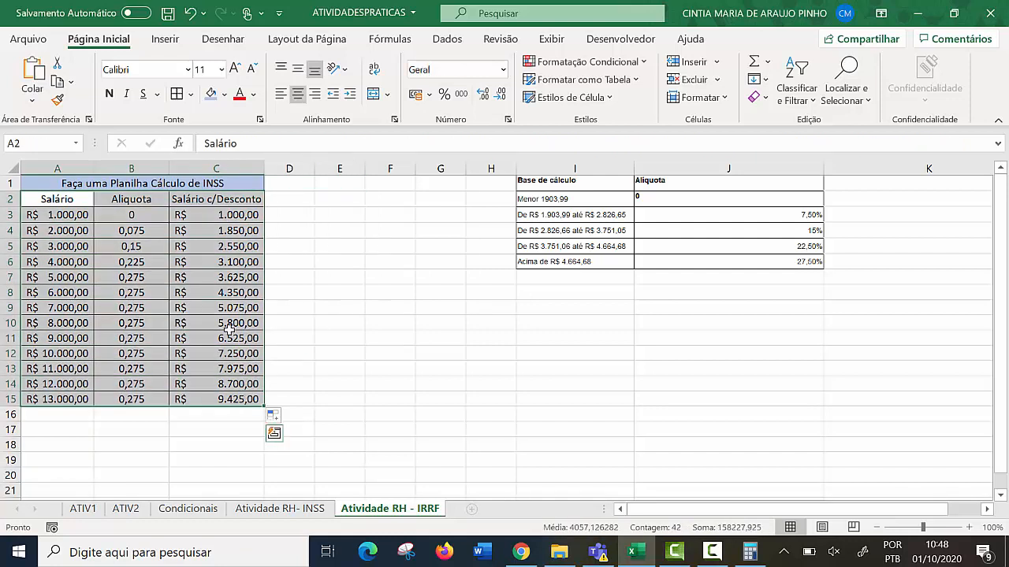
Step: Examine the complete nested SE formula in C7 of the Salário c/Desconto column and leave it without editing
{"action": "left_click", "coordinate": [229, 276]}
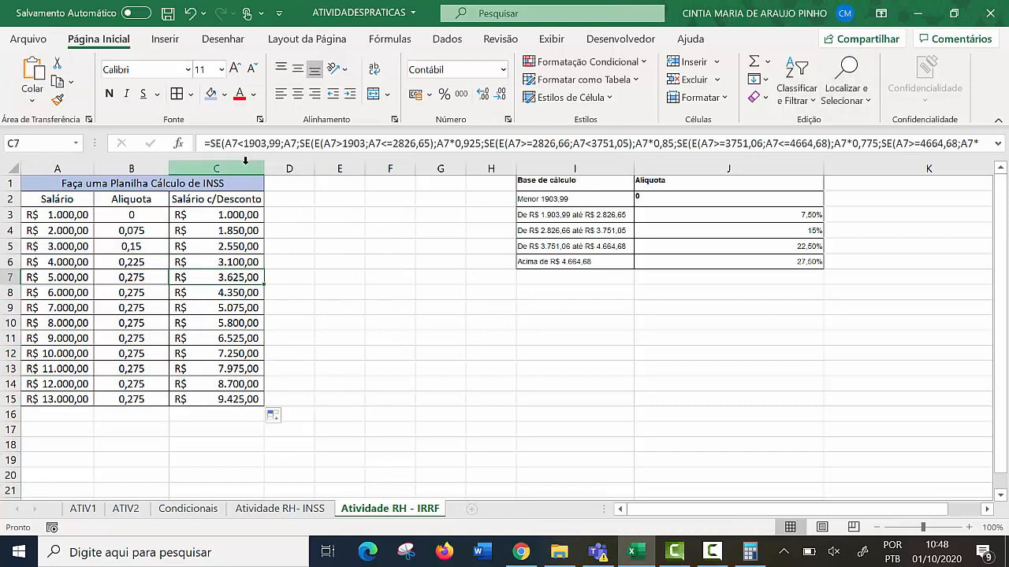
{"action": "left_click_drag", "start_coordinate": [201, 143], "coordinate": [856, 181]}
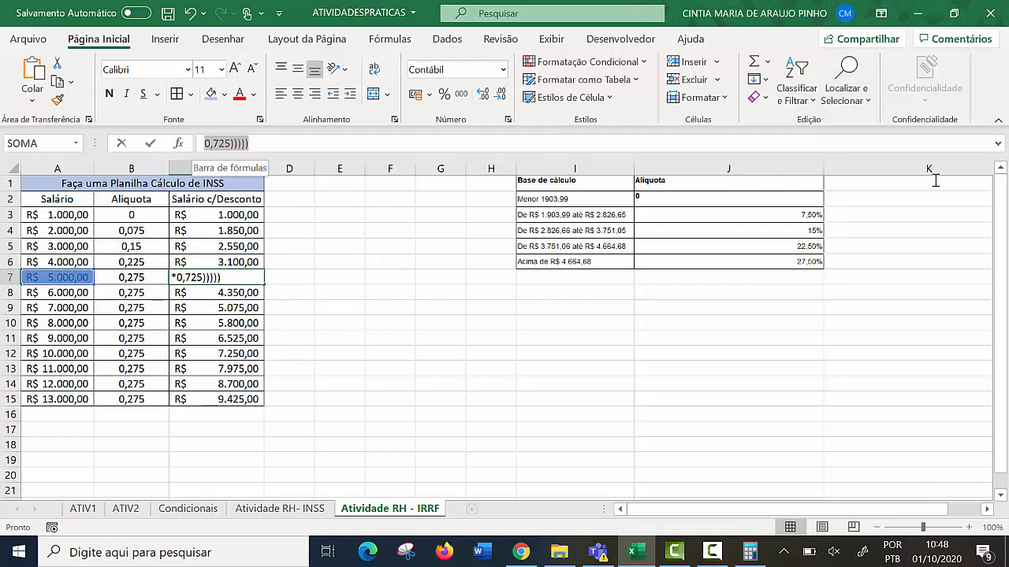
{"action": "left_click_drag", "start_coordinate": [936, 181], "coordinate": [908, 201]}
{"action": "left_click", "coordinate": [779, 511]}
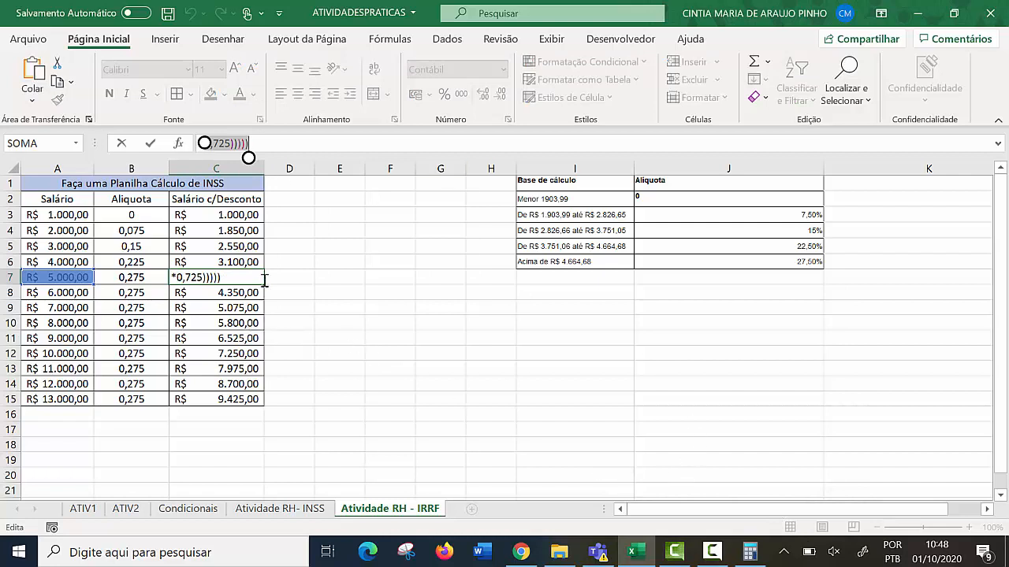
{"action": "key", "text": "Escape"}
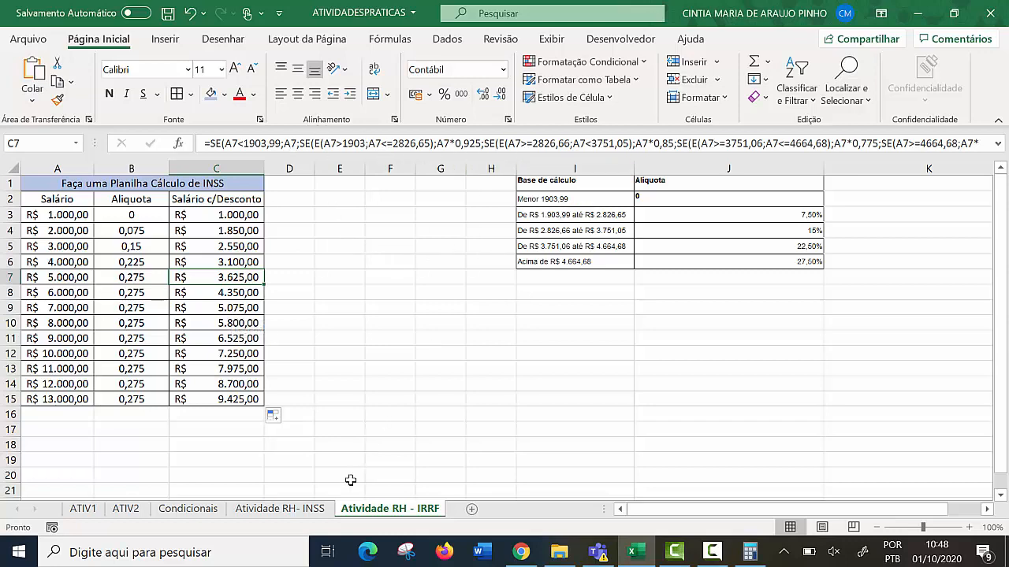
Step: On the Atividade RH- INSS sheet, set the salary in A3 to 1500 and check the rate formula in B3
{"action": "left_click", "coordinate": [280, 508]}
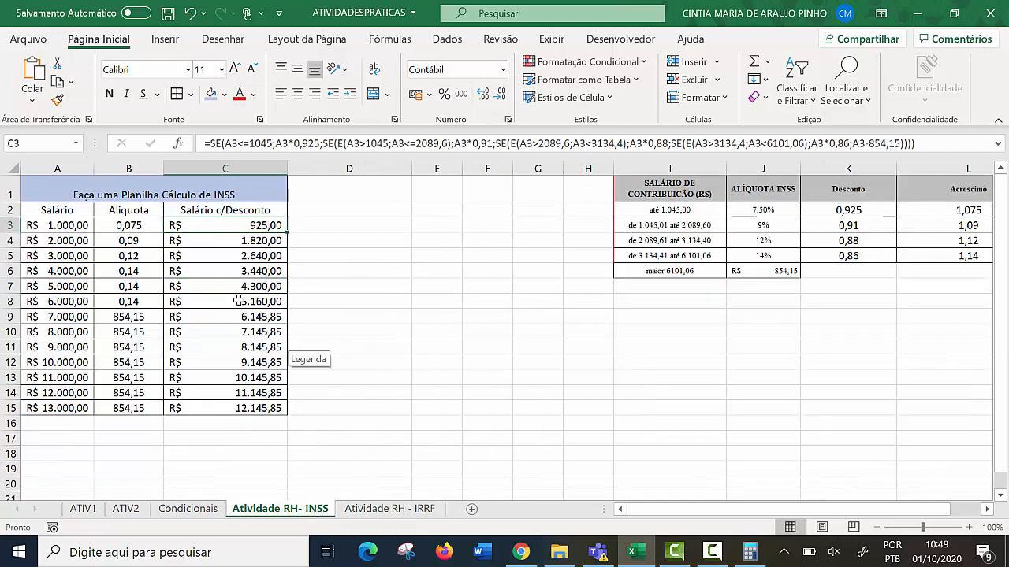
{"action": "left_click", "coordinate": [62, 228]}
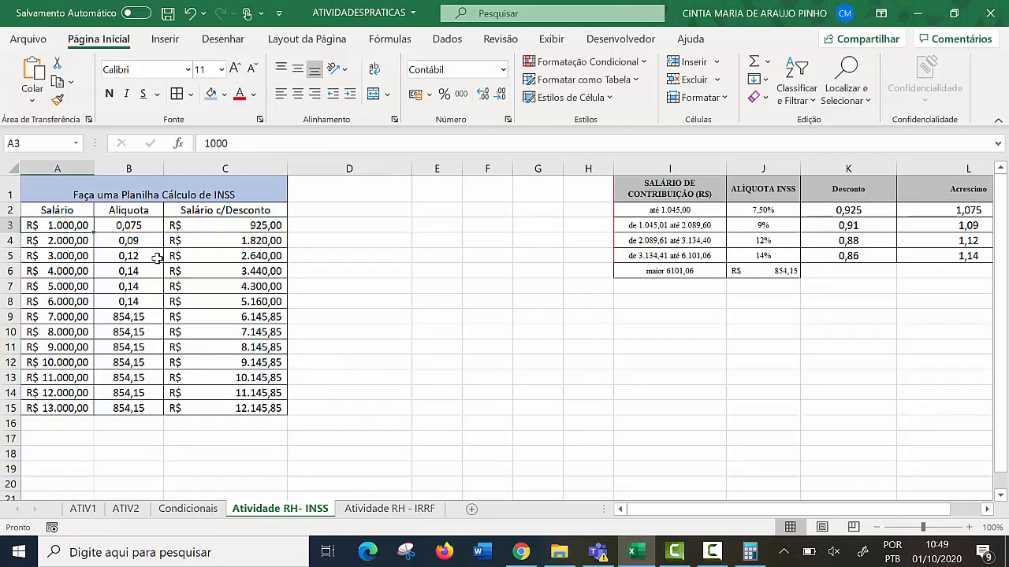
{"action": "type", "text": "1500"}
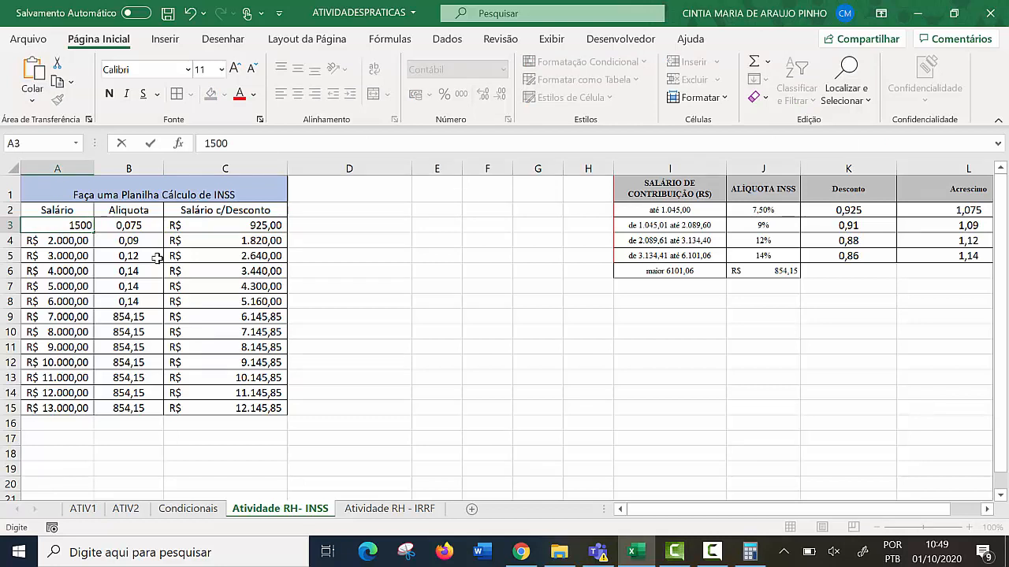
{"action": "key", "text": "Return"}
{"action": "left_click", "coordinate": [129, 227]}
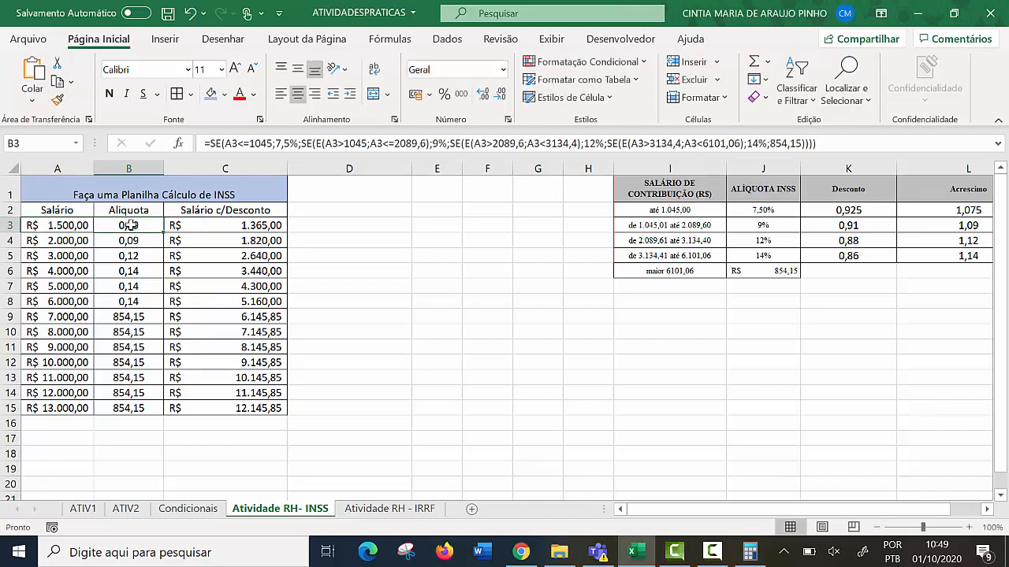
Step: Set the salary in A6 to 10000 and check the rate and discounted salary in row 6
{"action": "left_click", "coordinate": [57, 276]}
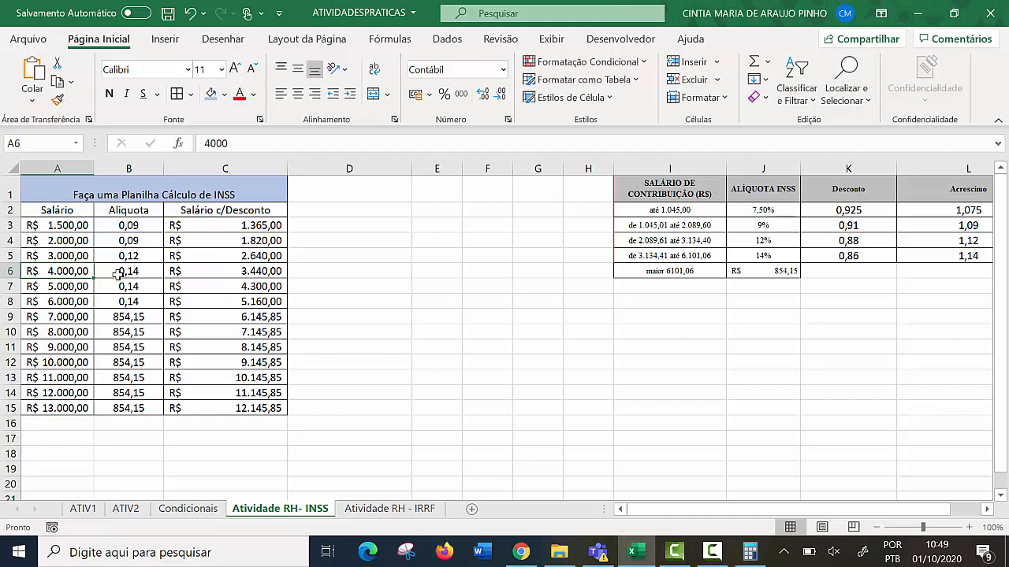
{"action": "type", "text": "10000"}
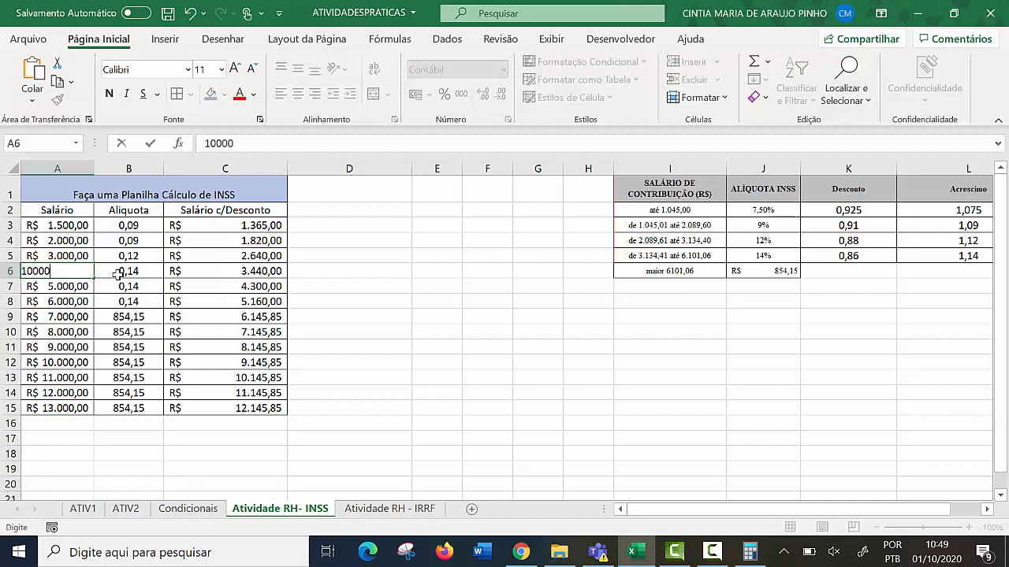
{"action": "key", "text": "Return"}
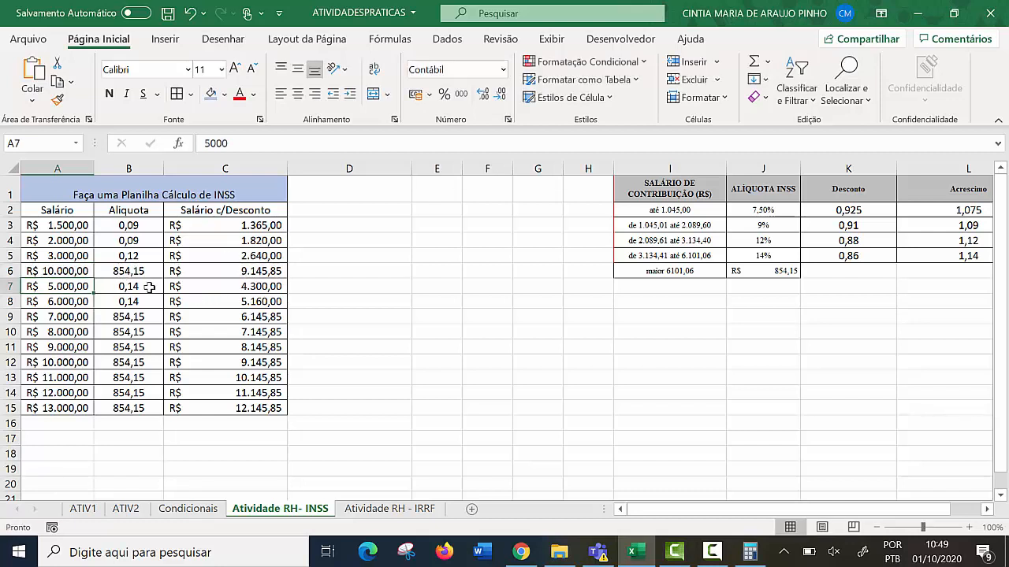
{"action": "left_click", "coordinate": [138, 271]}
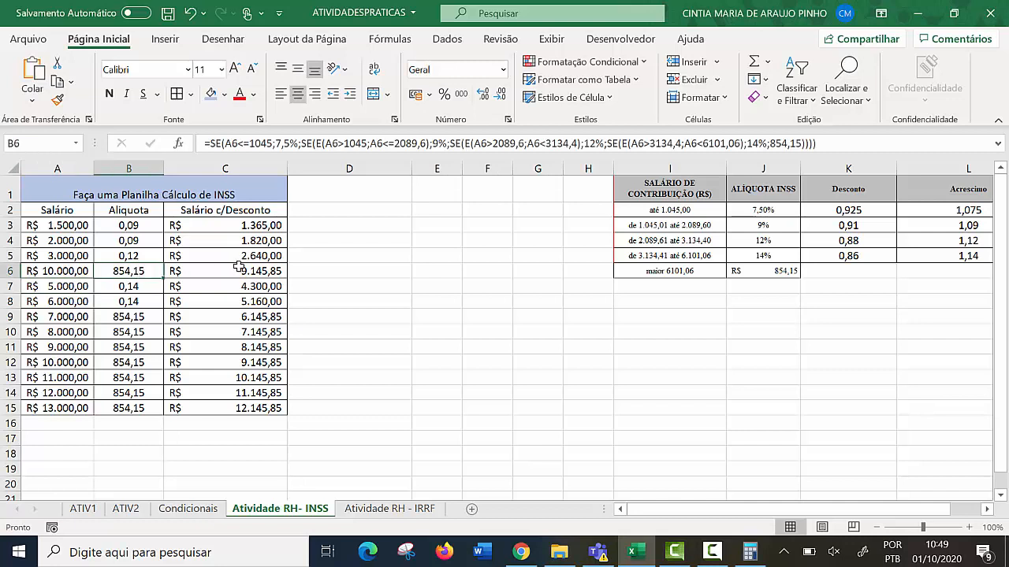
{"action": "left_click_drag", "start_coordinate": [238, 268], "coordinate": [117, 271]}
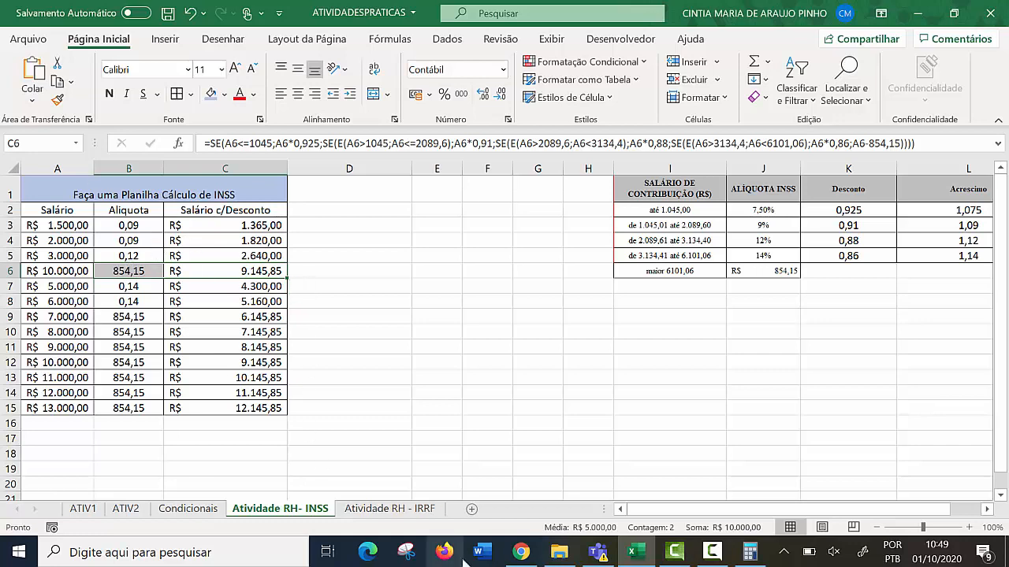
Step: Look through the workbook's IRRF, INSS, Condicionais, ATIV2 and ATIV1 sheets, ending back on Atividade RH - IRRF
{"action": "left_click", "coordinate": [416, 509]}
{"action": "left_click", "coordinate": [315, 510]}
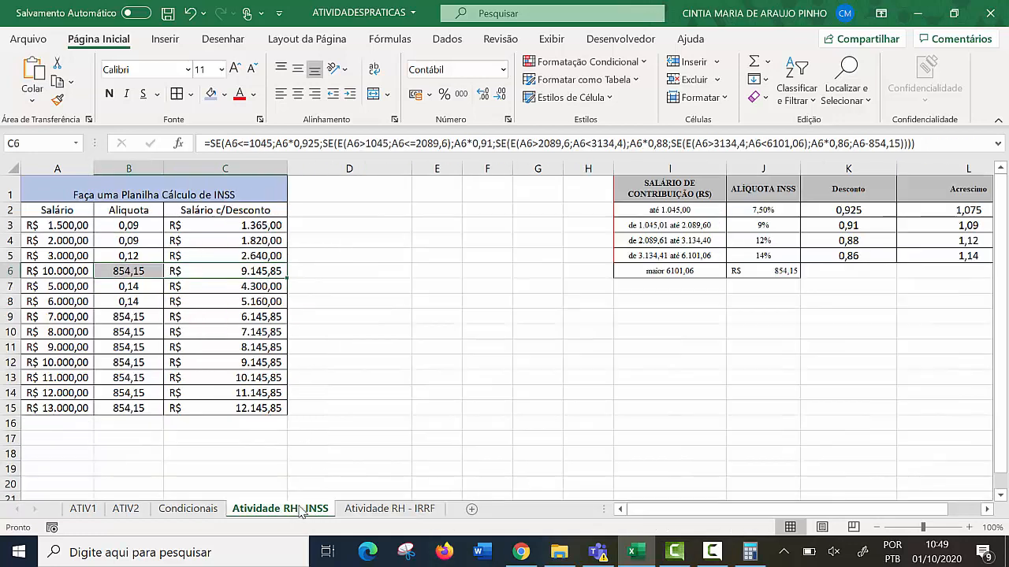
{"action": "left_click", "coordinate": [370, 509]}
{"action": "left_click", "coordinate": [257, 499]}
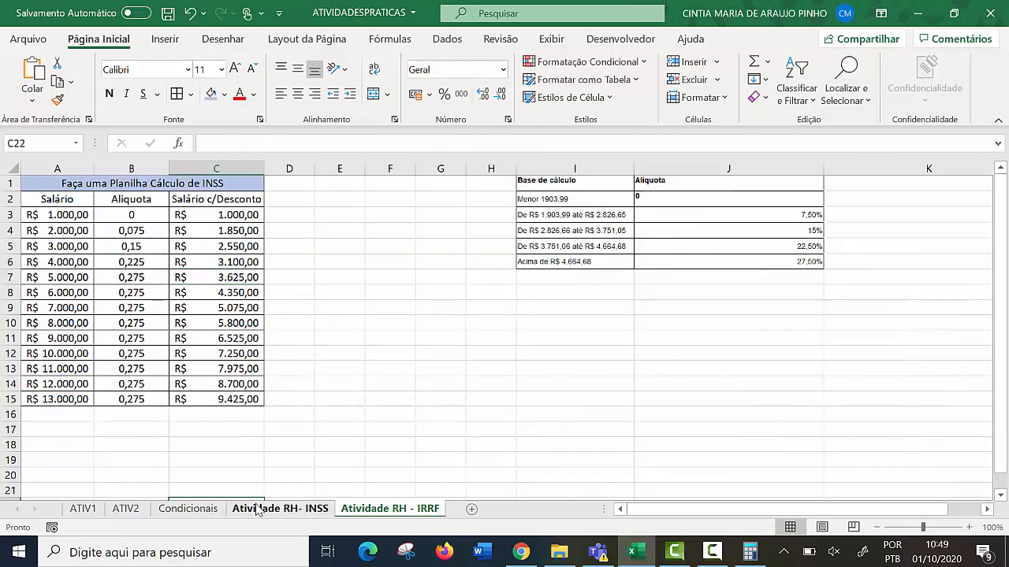
{"action": "left_click", "coordinate": [263, 508]}
{"action": "left_click", "coordinate": [187, 508]}
{"action": "left_click", "coordinate": [122, 511]}
{"action": "left_click", "coordinate": [83, 509]}
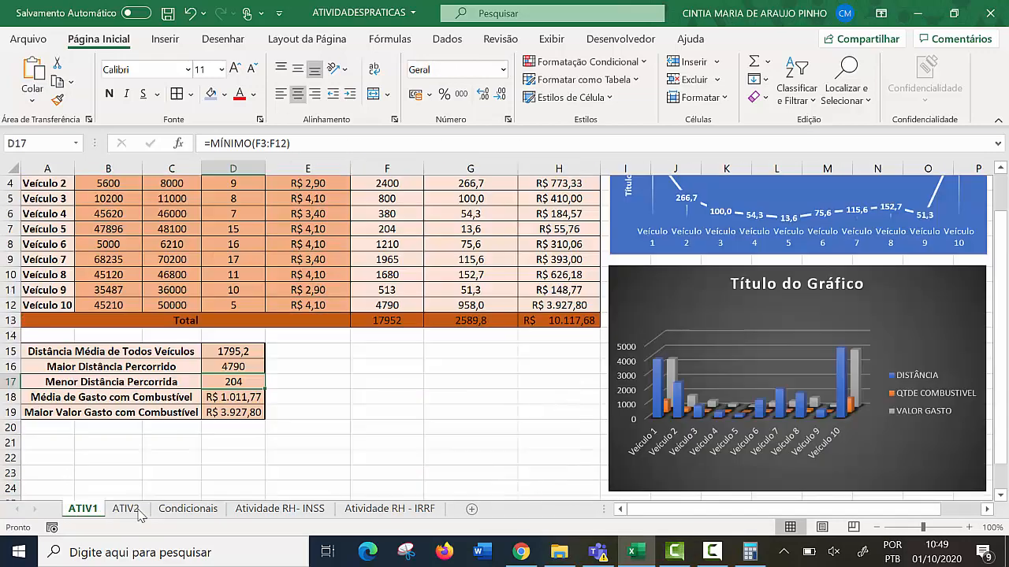
{"action": "left_click", "coordinate": [188, 508]}
{"action": "left_click", "coordinate": [315, 509]}
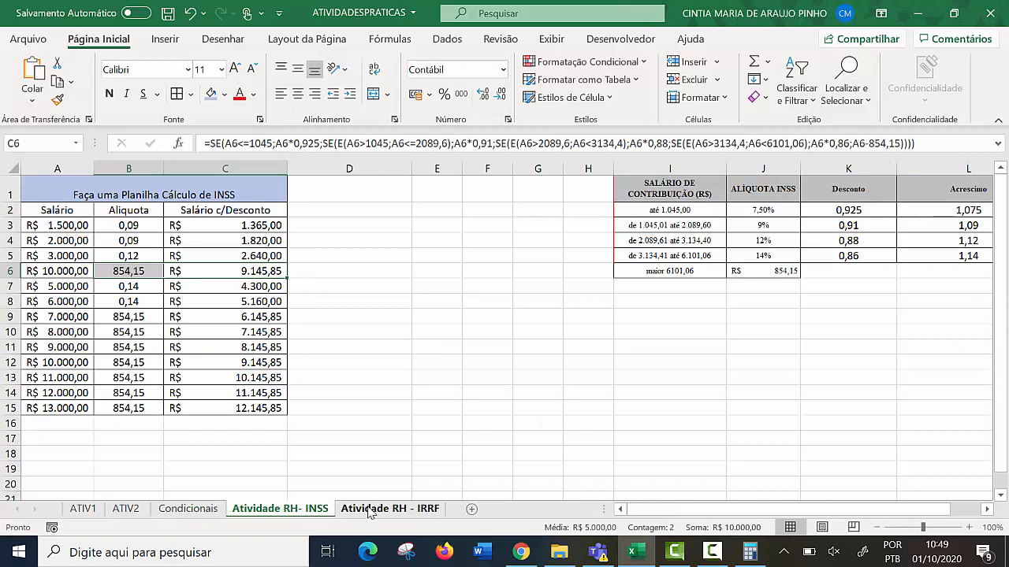
{"action": "left_click", "coordinate": [367, 511]}
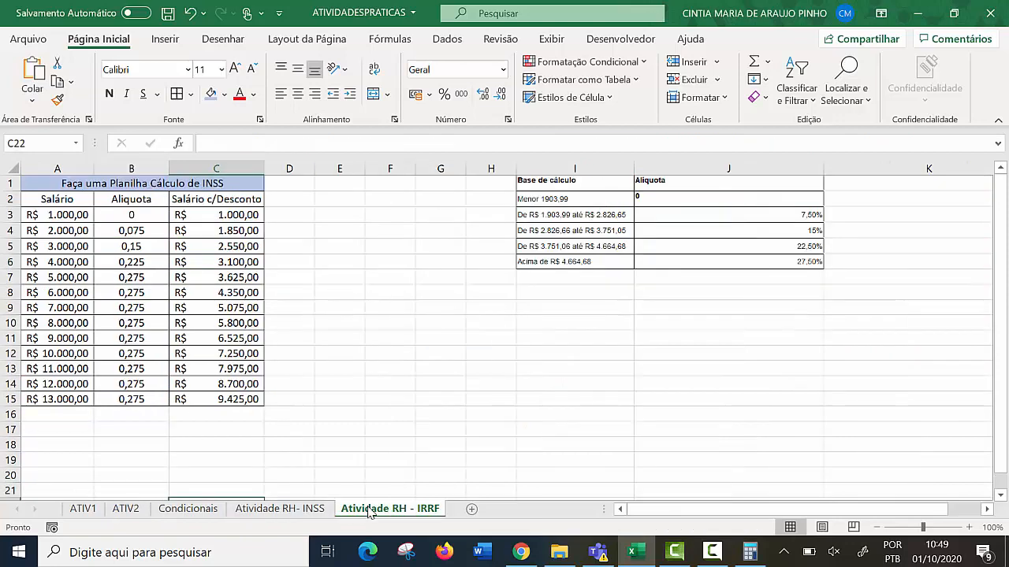